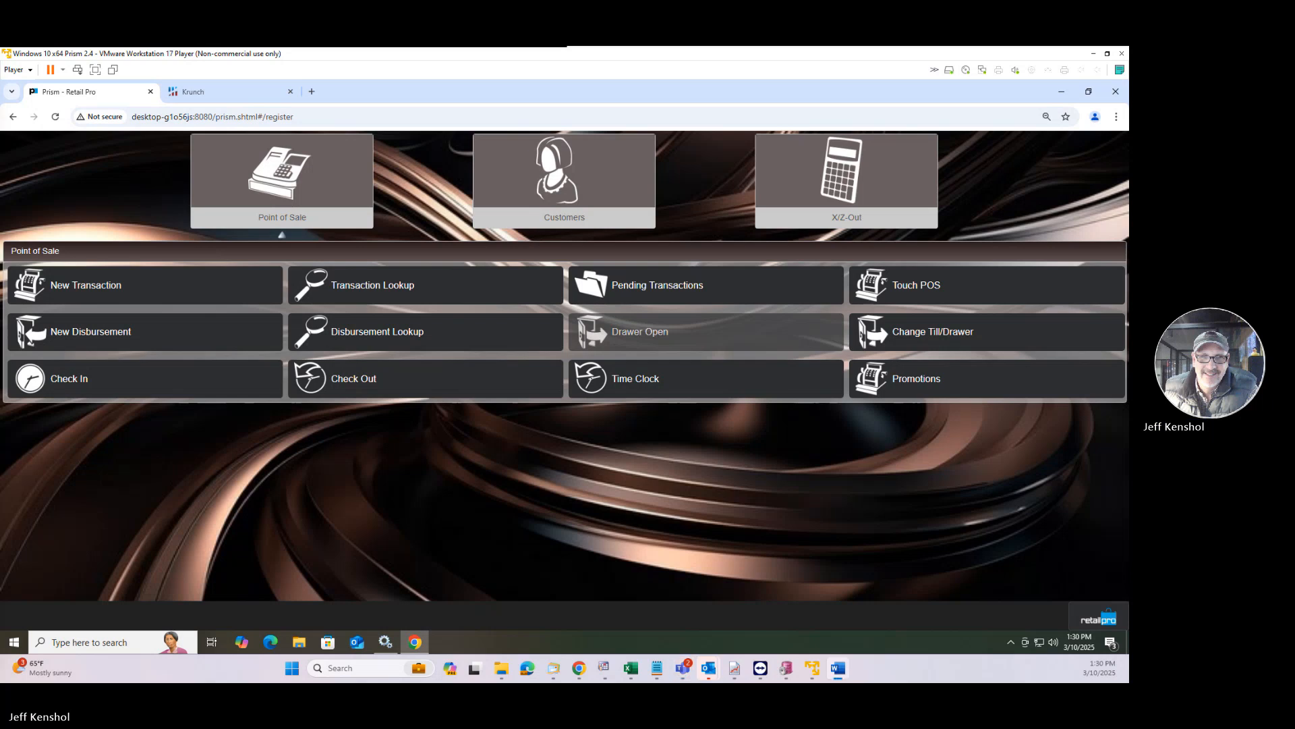
# Step: Switch to the Prism - Sales Orders document in Word and review its outline of sales order topics
pyautogui.click(838, 668)
pyautogui.moveTo(660, 77); pyautogui.dragTo(732, 65)
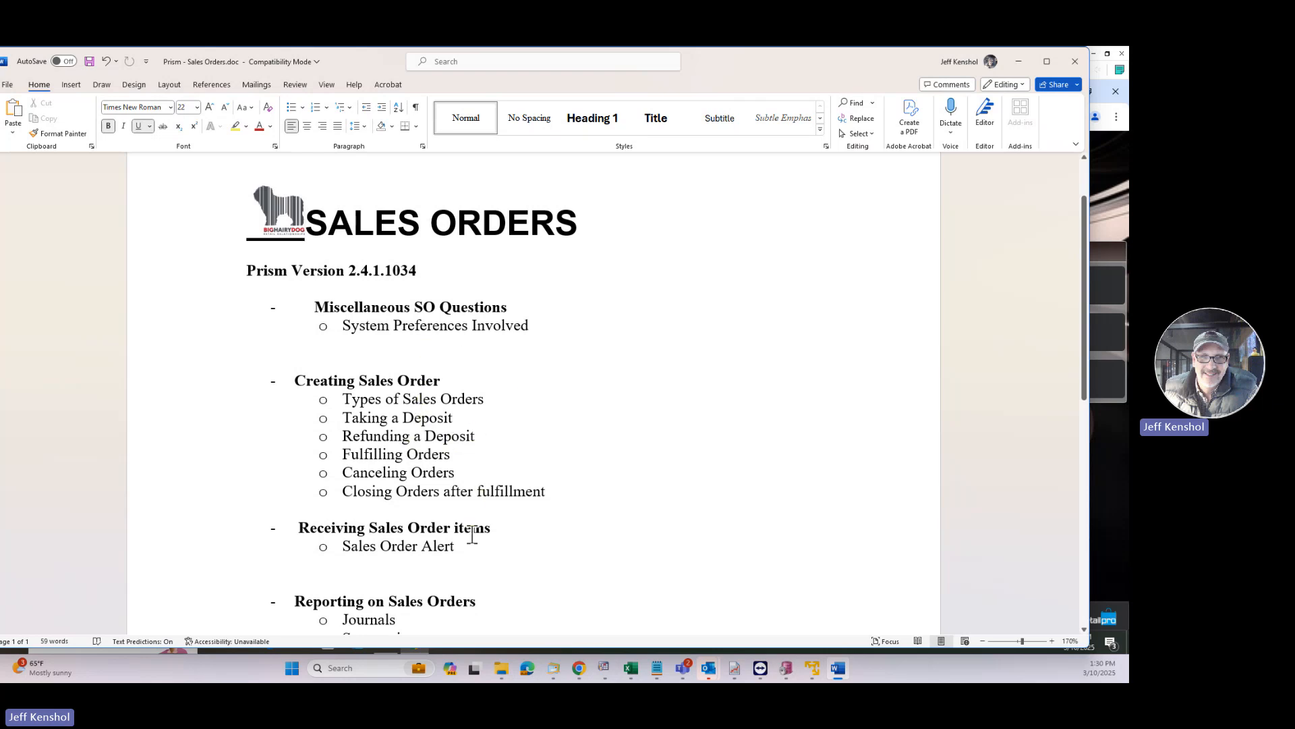
pyautogui.moveTo(468, 547); pyautogui.dragTo(368, 543)
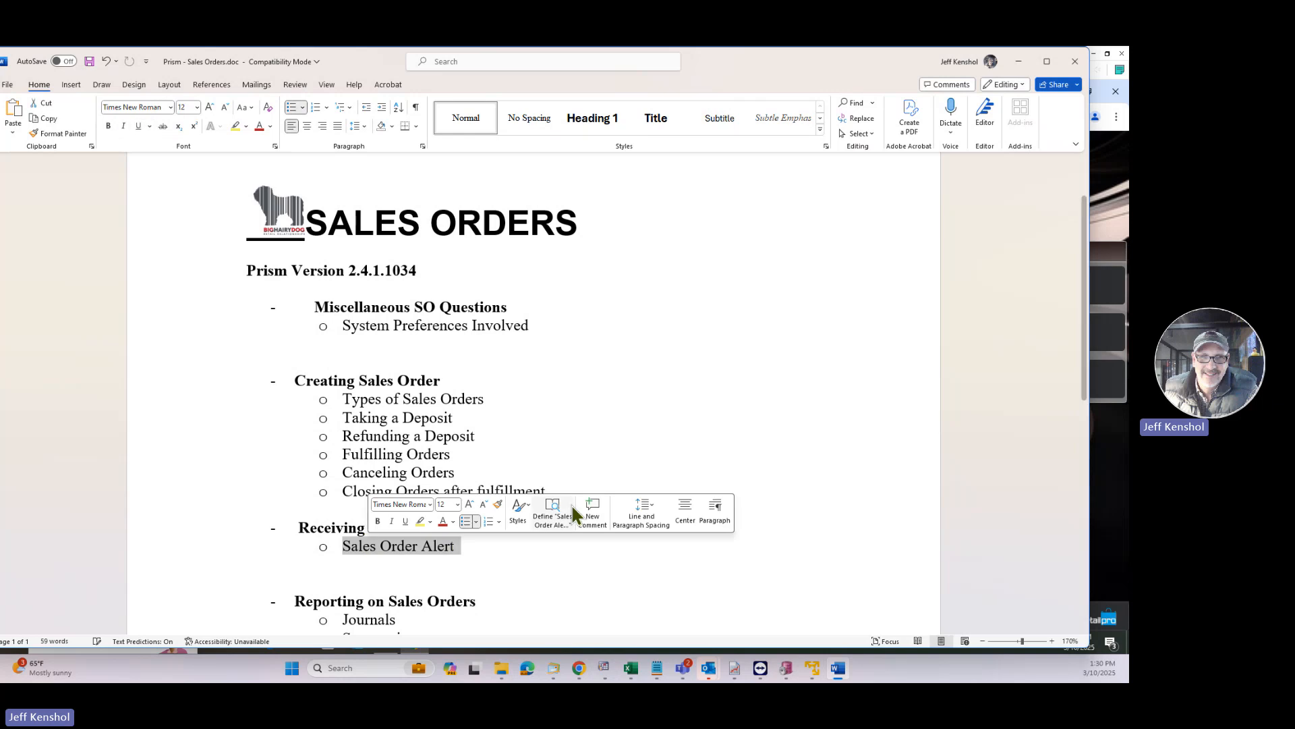
pyautogui.scroll(-2, 523, 536)
pyautogui.scroll(3, 540, 502)
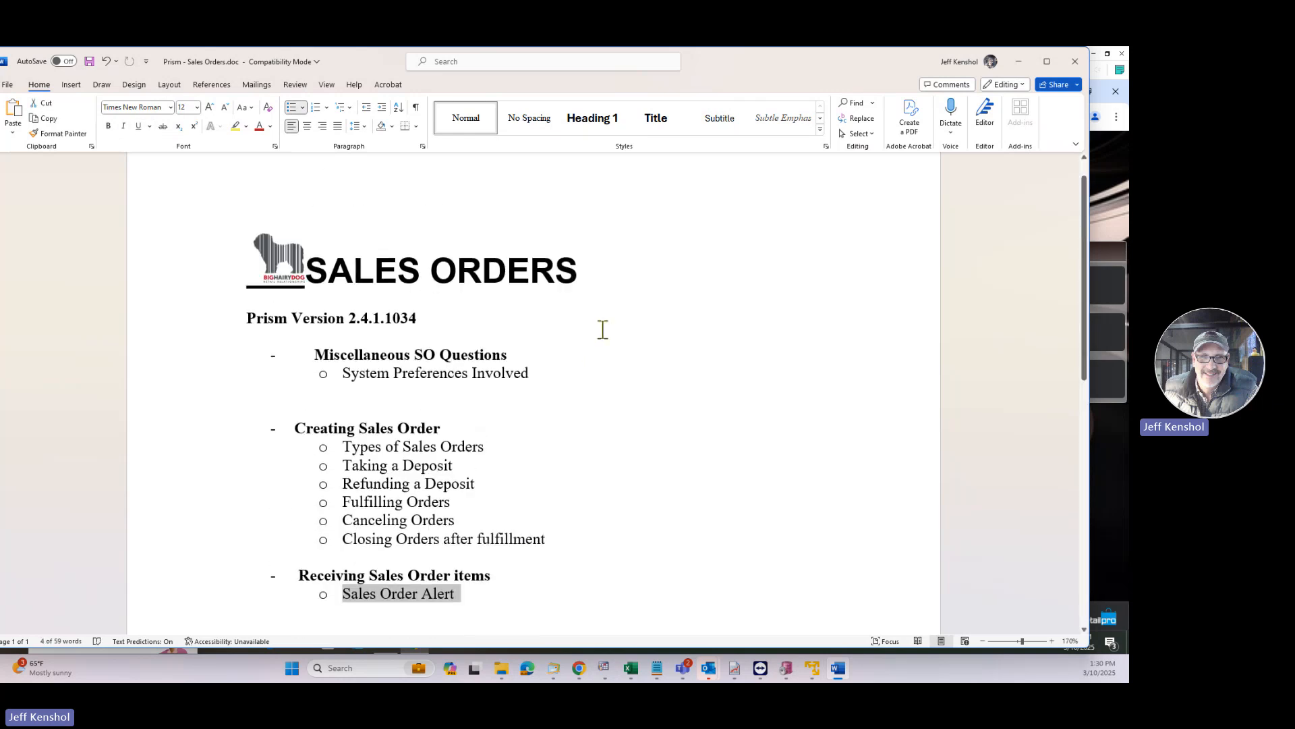
pyautogui.scroll(-2, 603, 330)
pyautogui.scroll(1, 603, 329)
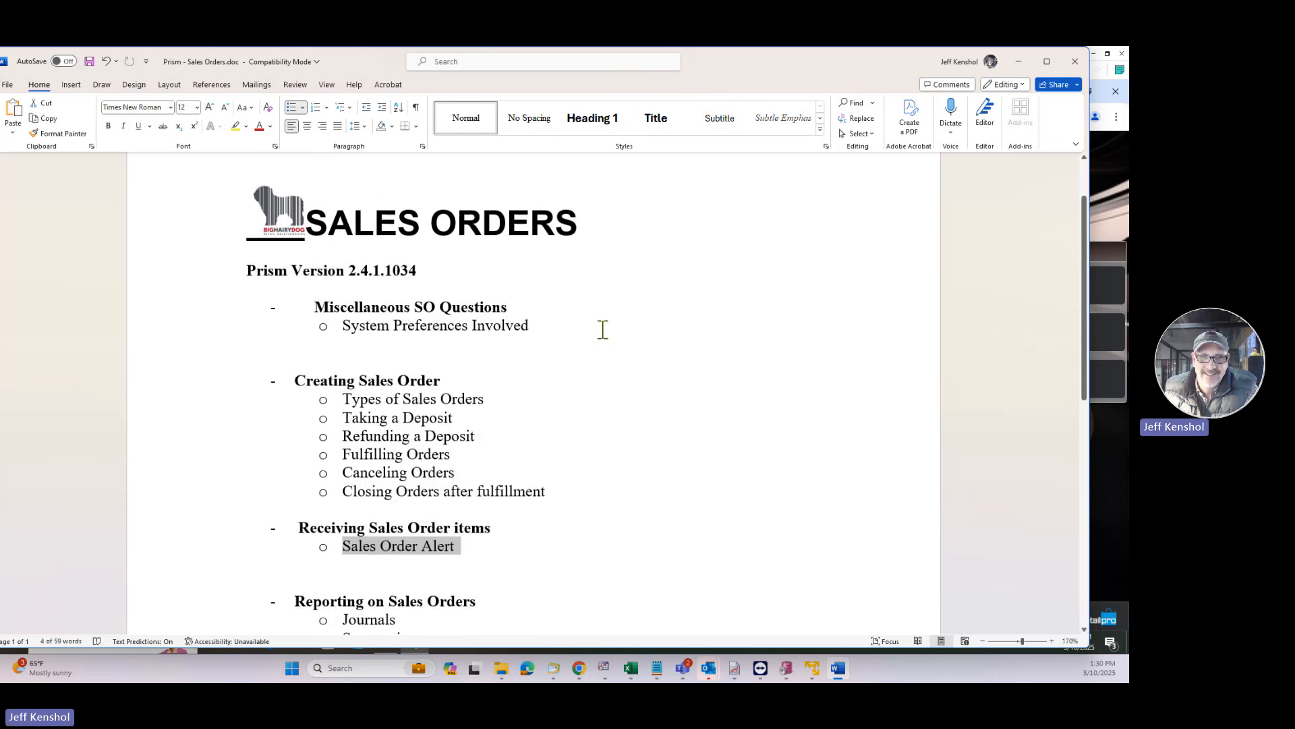
# Step: Switch back to Prism and open the node preferences for transaction orders in the Administration Console for subsidiary 001
pyautogui.hotkey('alt', 'Tab')
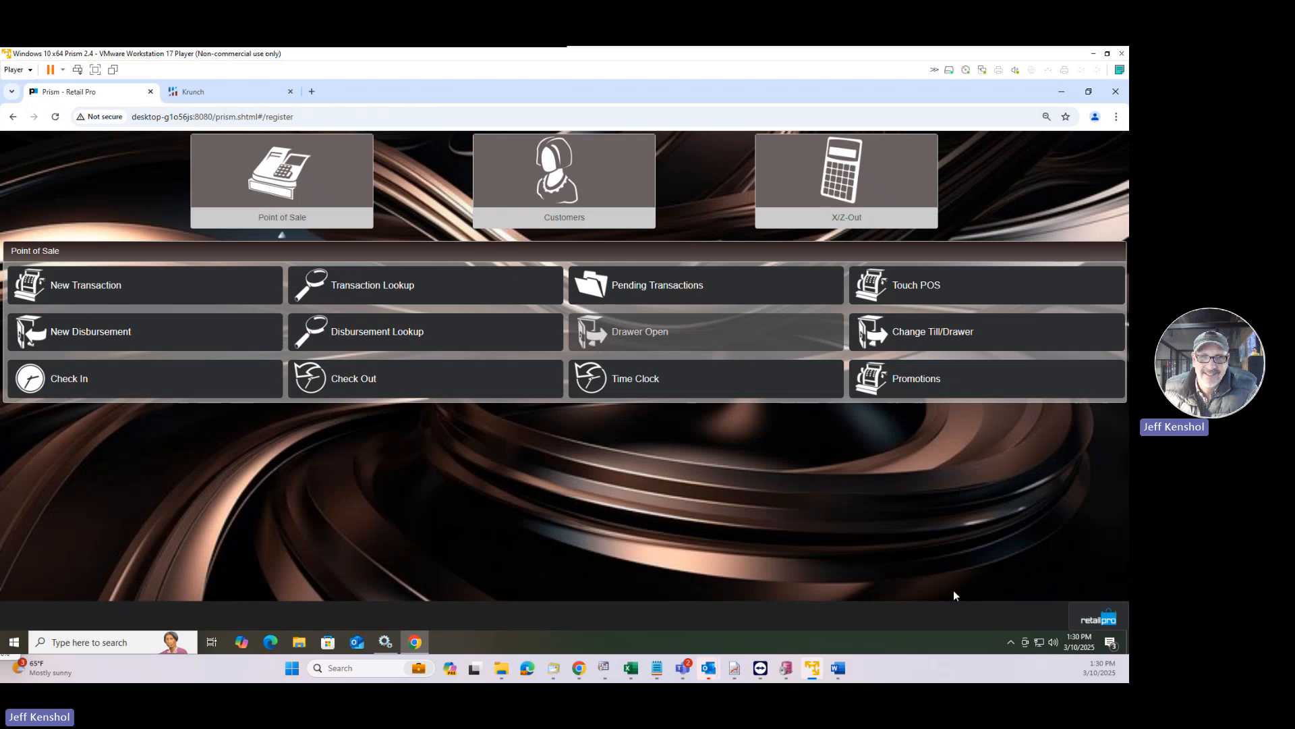
pyautogui.click(1088, 618)
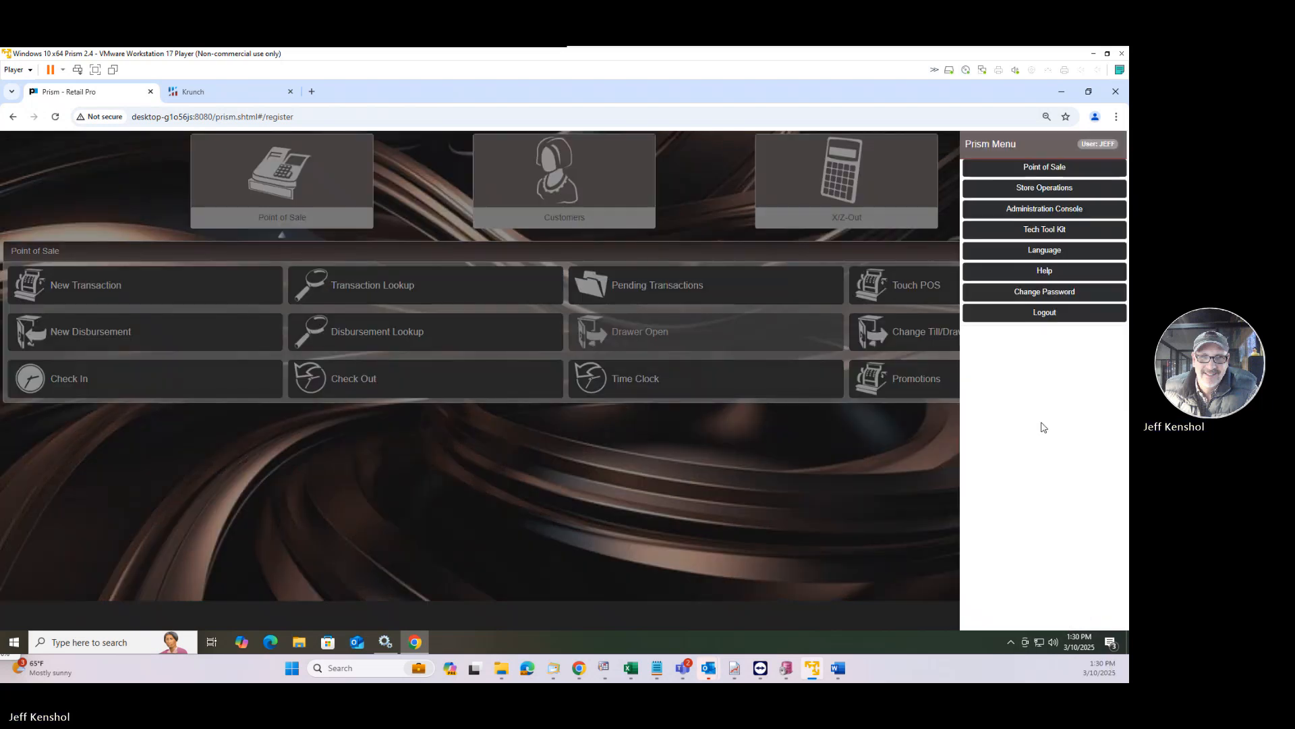
pyautogui.click(1043, 209)
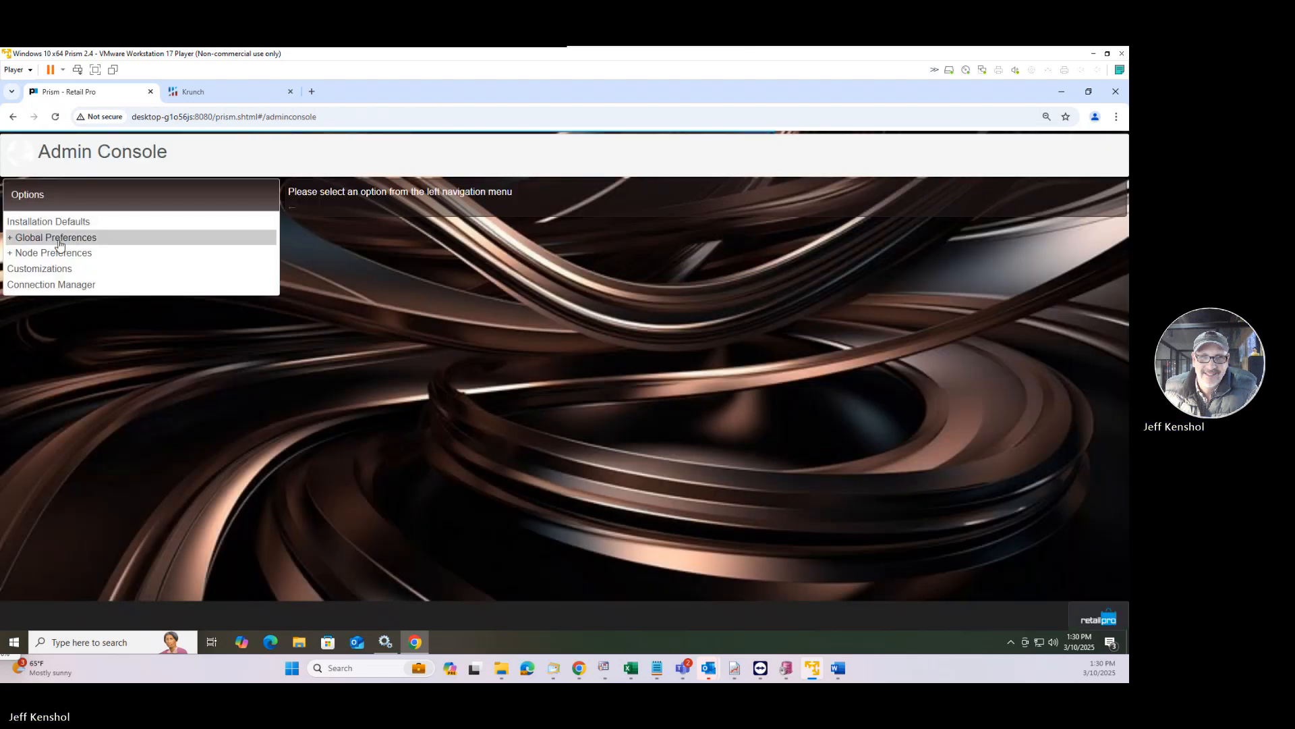
pyautogui.click(51, 253)
pyautogui.click(45, 268)
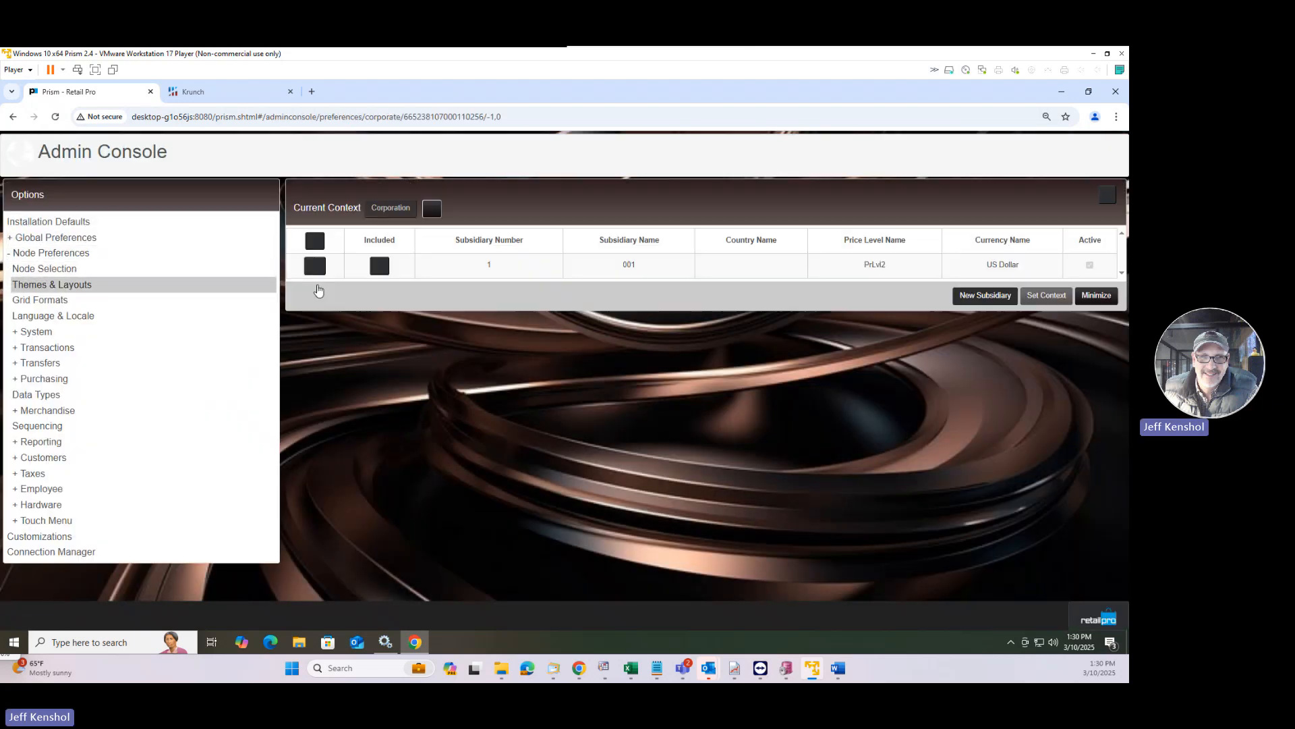
pyautogui.click(583, 273)
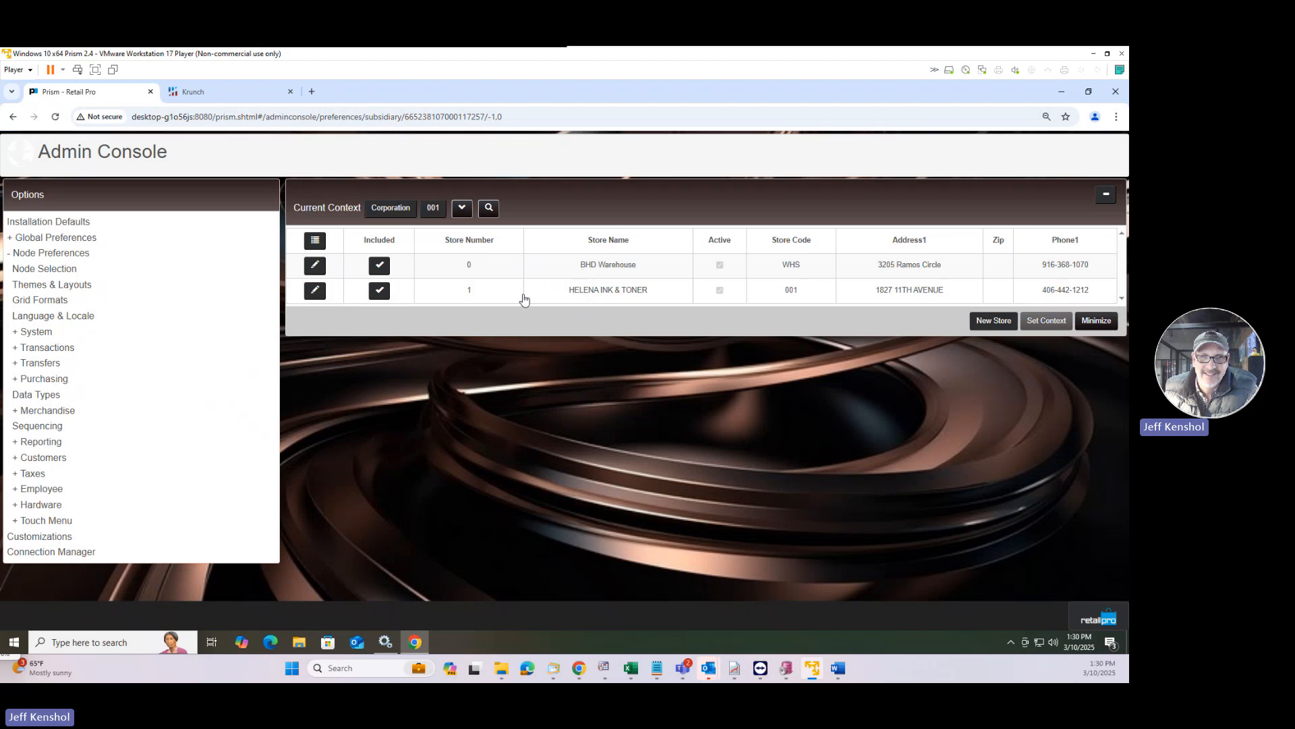
pyautogui.click(1106, 194)
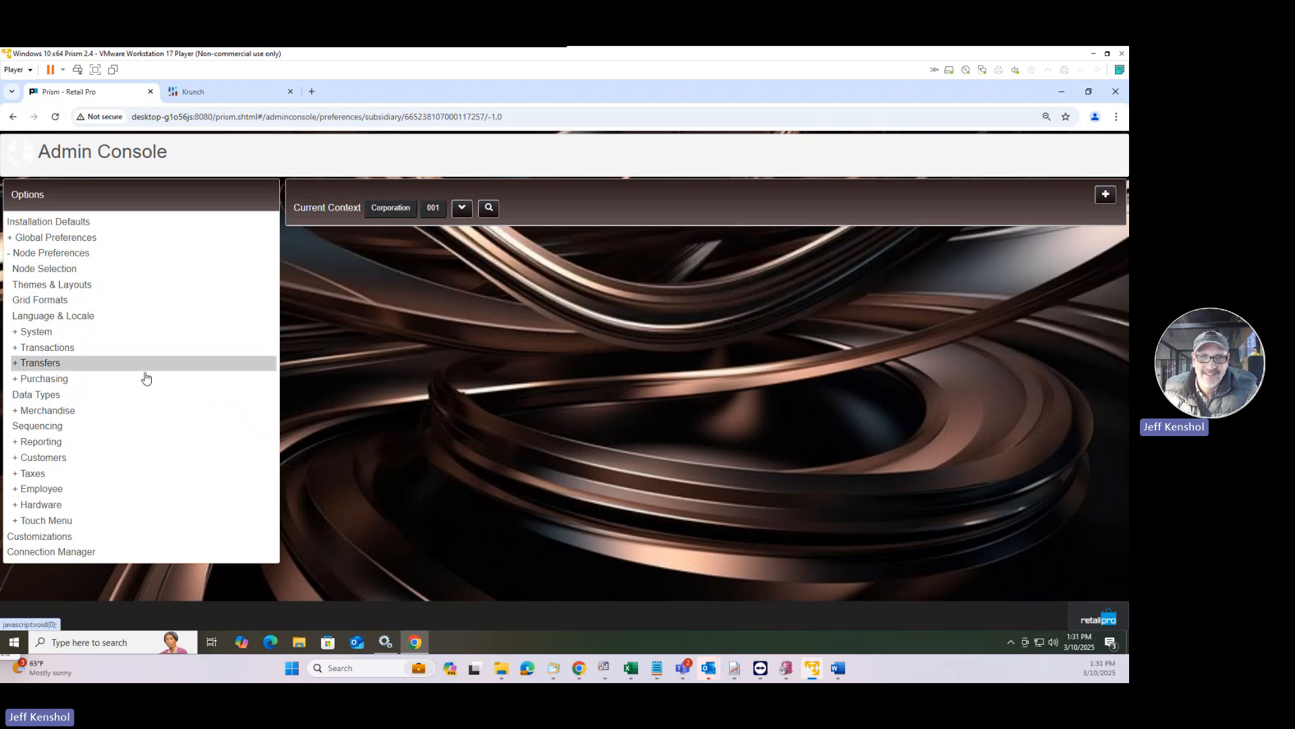
pyautogui.click(29, 349)
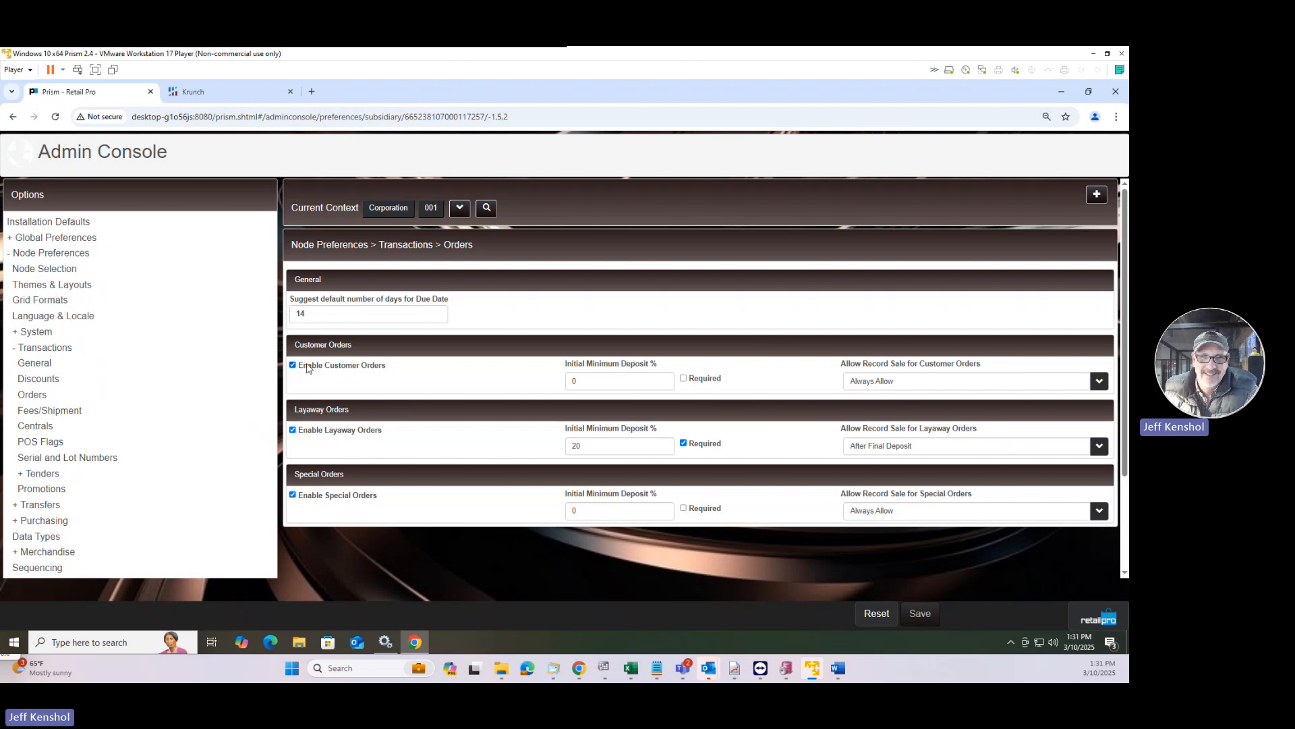
# Step: Examine the enable options and initial minimum deposit percentages for customer, layaway and special orders
pyautogui.moveTo(310, 368); pyautogui.dragTo(401, 372)
pyautogui.moveTo(329, 432); pyautogui.dragTo(386, 444)
pyautogui.moveTo(323, 500); pyautogui.dragTo(379, 510)
pyautogui.moveTo(580, 448); pyautogui.dragTo(566, 447)
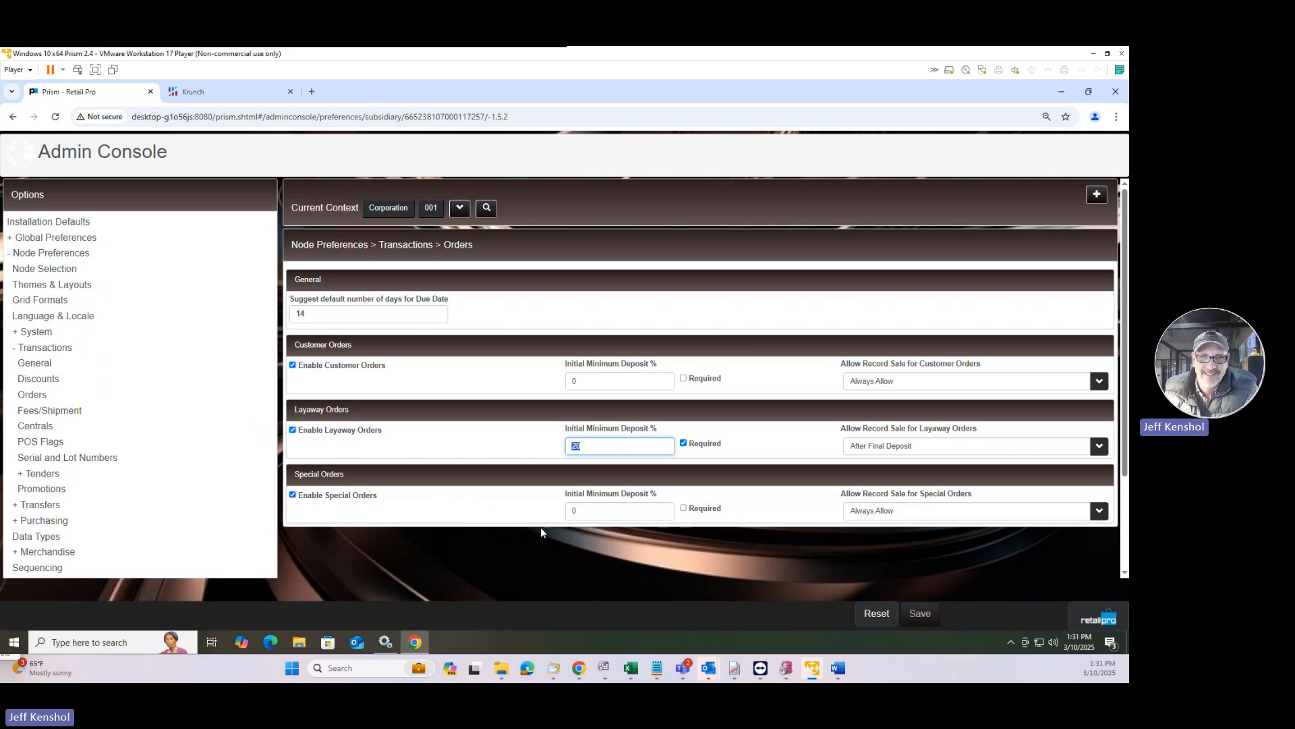
pyautogui.click(600, 513)
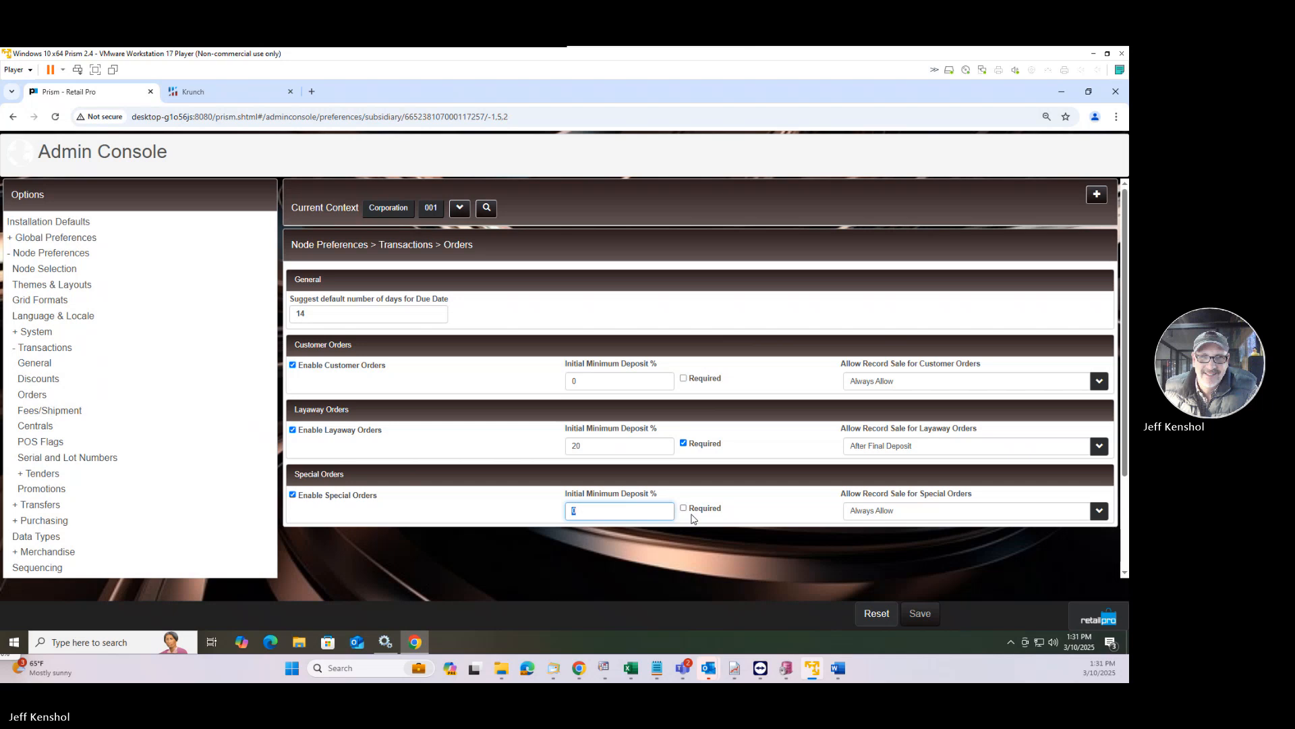
# Step: Set Allow Record Sale to After Final Deposit for both customer orders and special orders
pyautogui.click(898, 381)
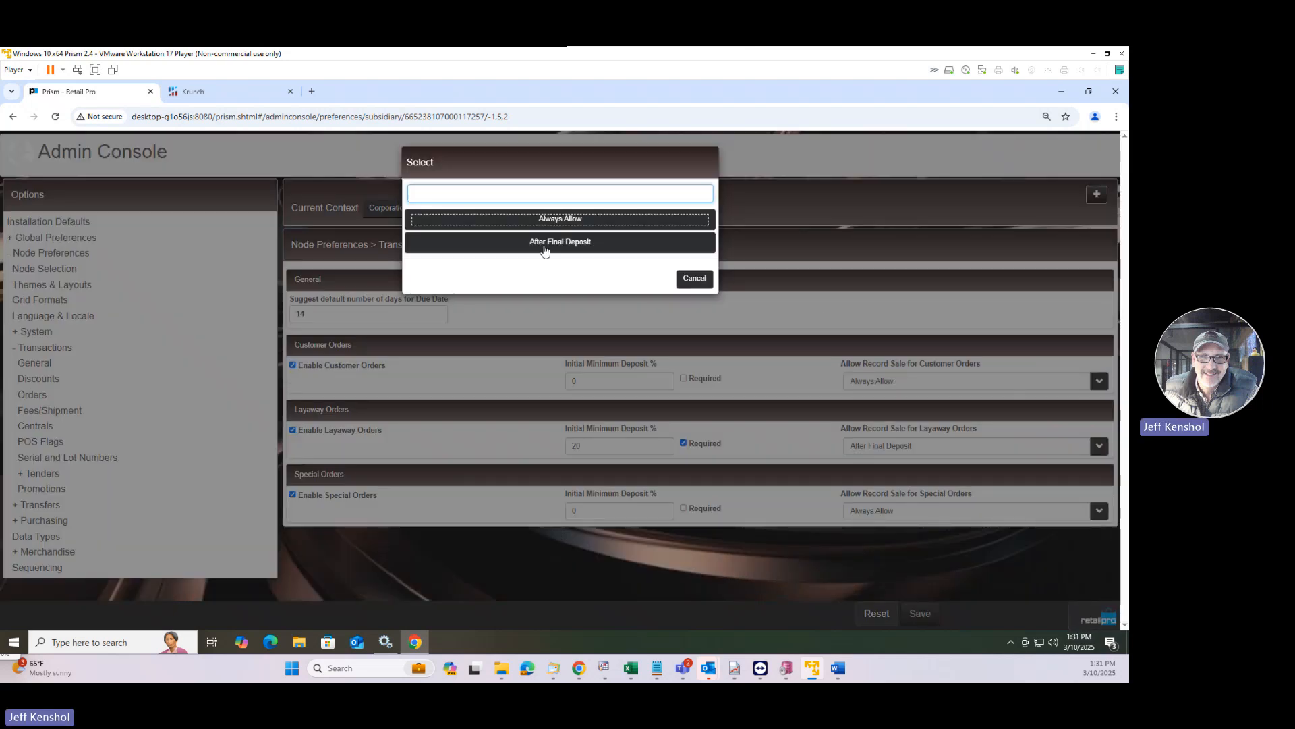
pyautogui.click(544, 246)
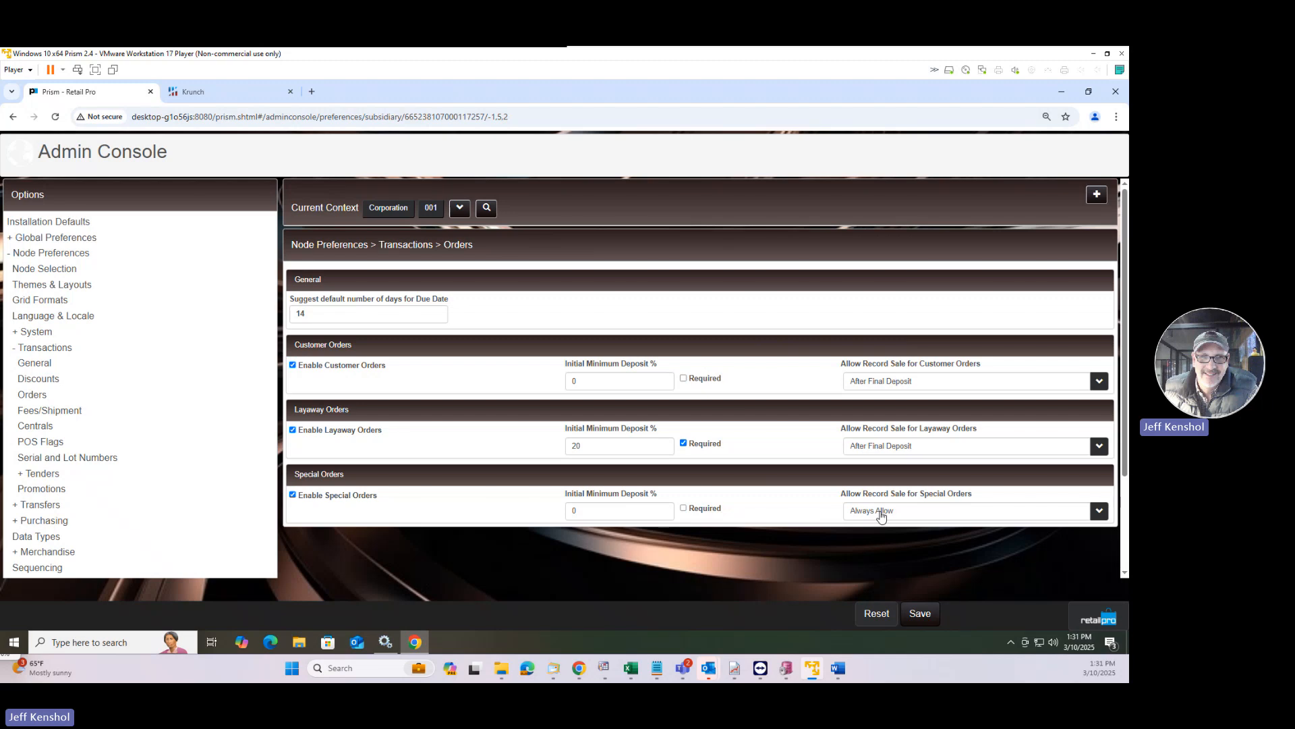
pyautogui.click(881, 510)
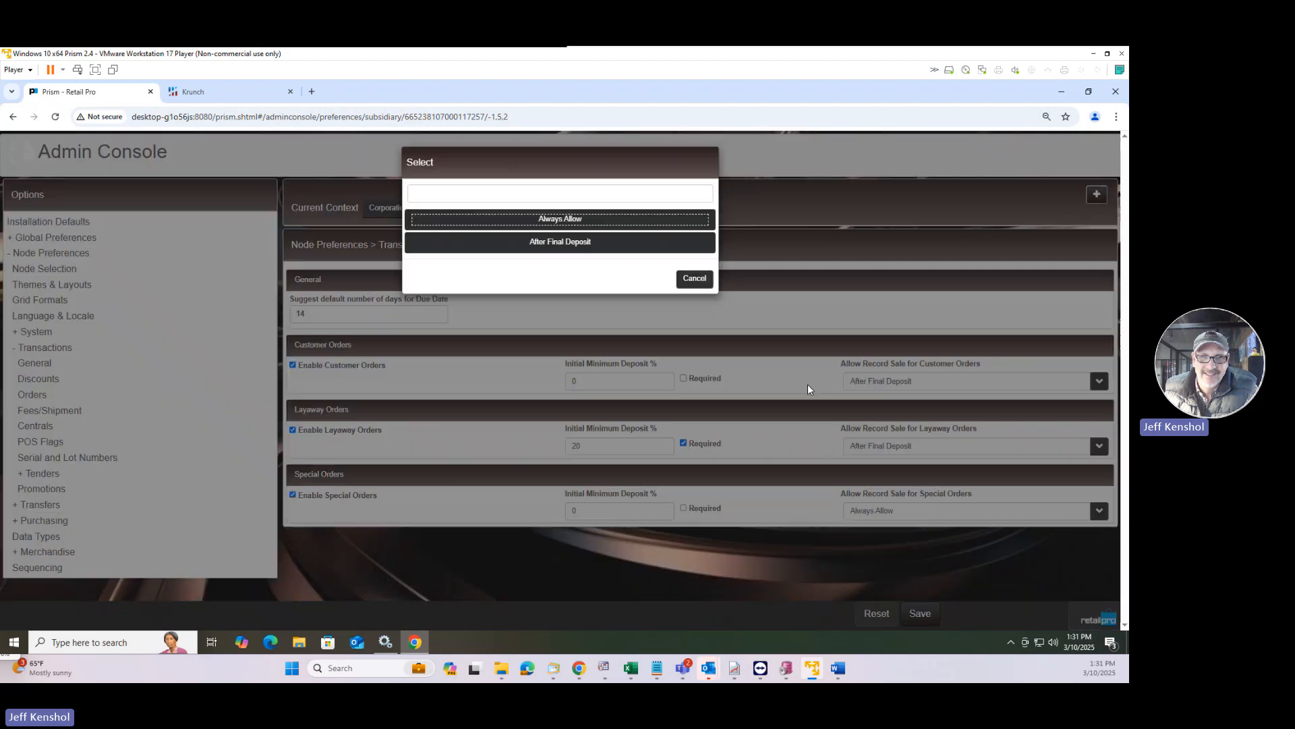
pyautogui.click(560, 240)
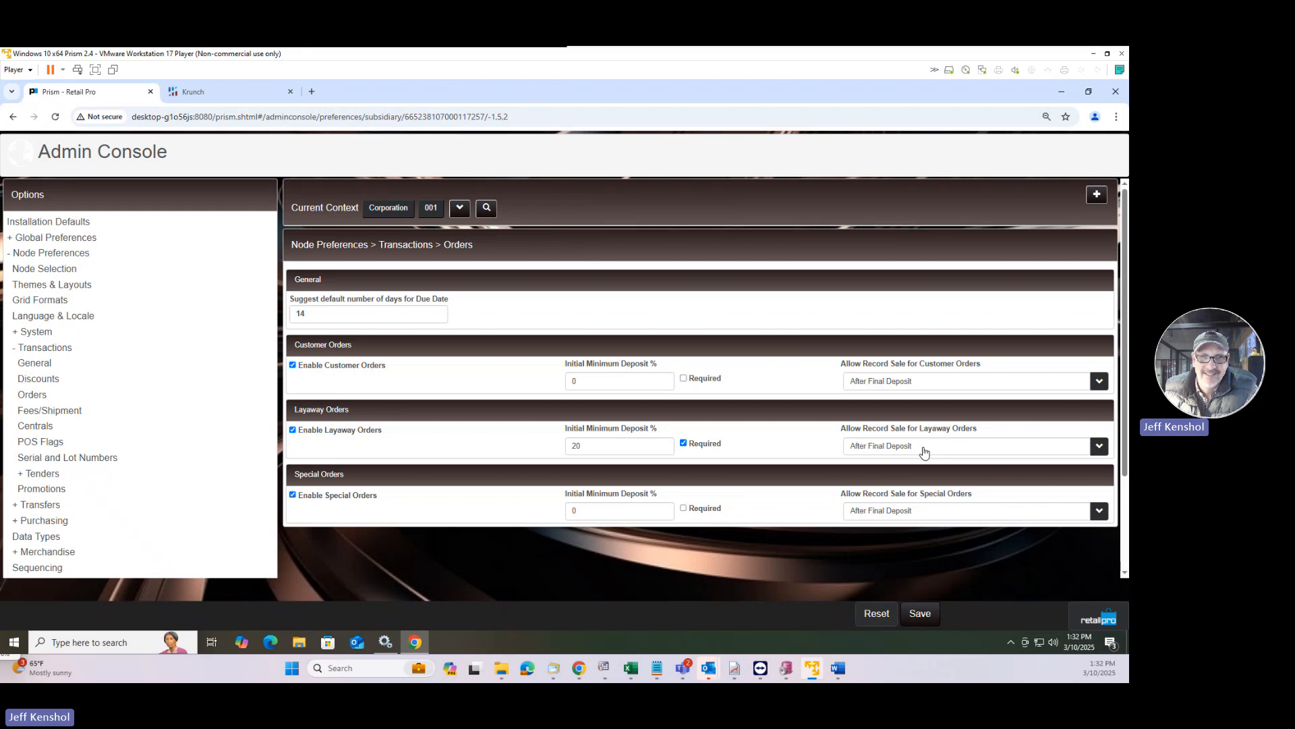
# Step: Switch Allow Record Sale for customer orders to Always Allow and back to After Final Deposit
pyautogui.click(910, 384)
pyautogui.click(577, 218)
pyautogui.click(910, 383)
pyautogui.click(543, 241)
# Step: Save the order preferences and start a new Point of Sale transaction
pyautogui.doubleClick(316, 312)
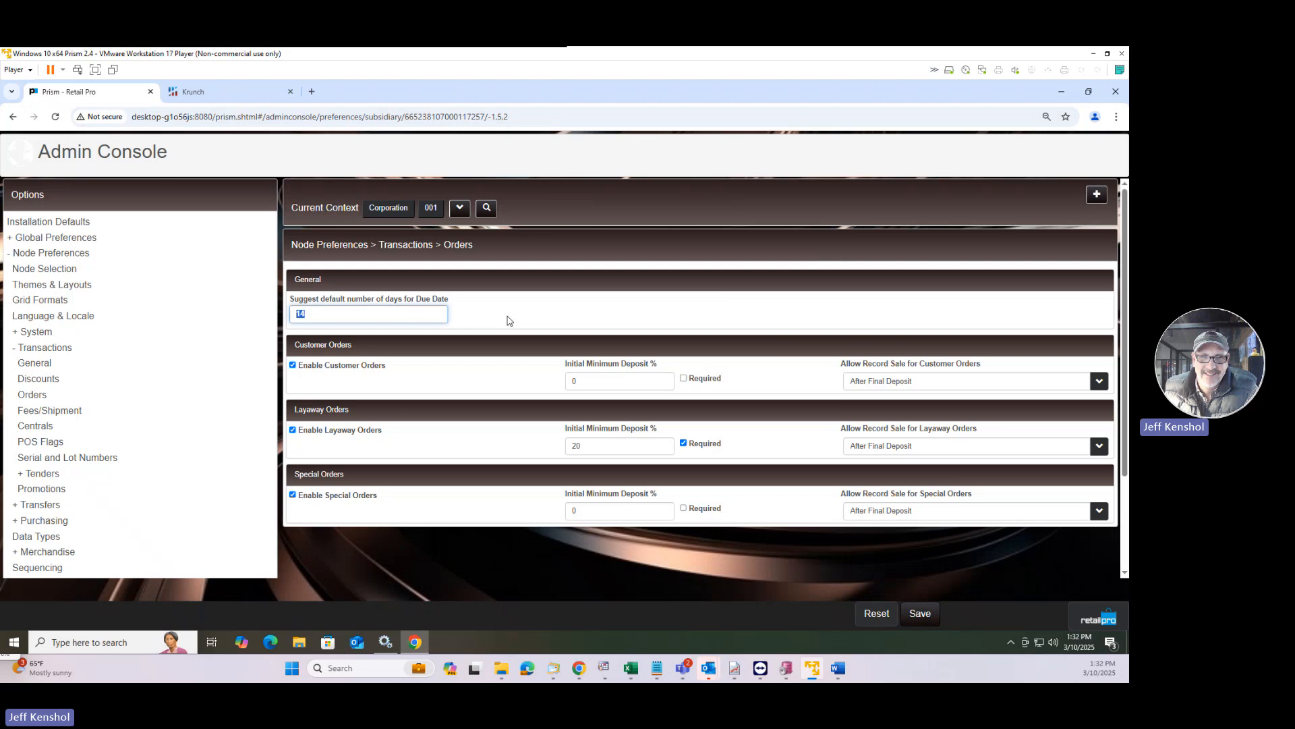
pyautogui.click(916, 615)
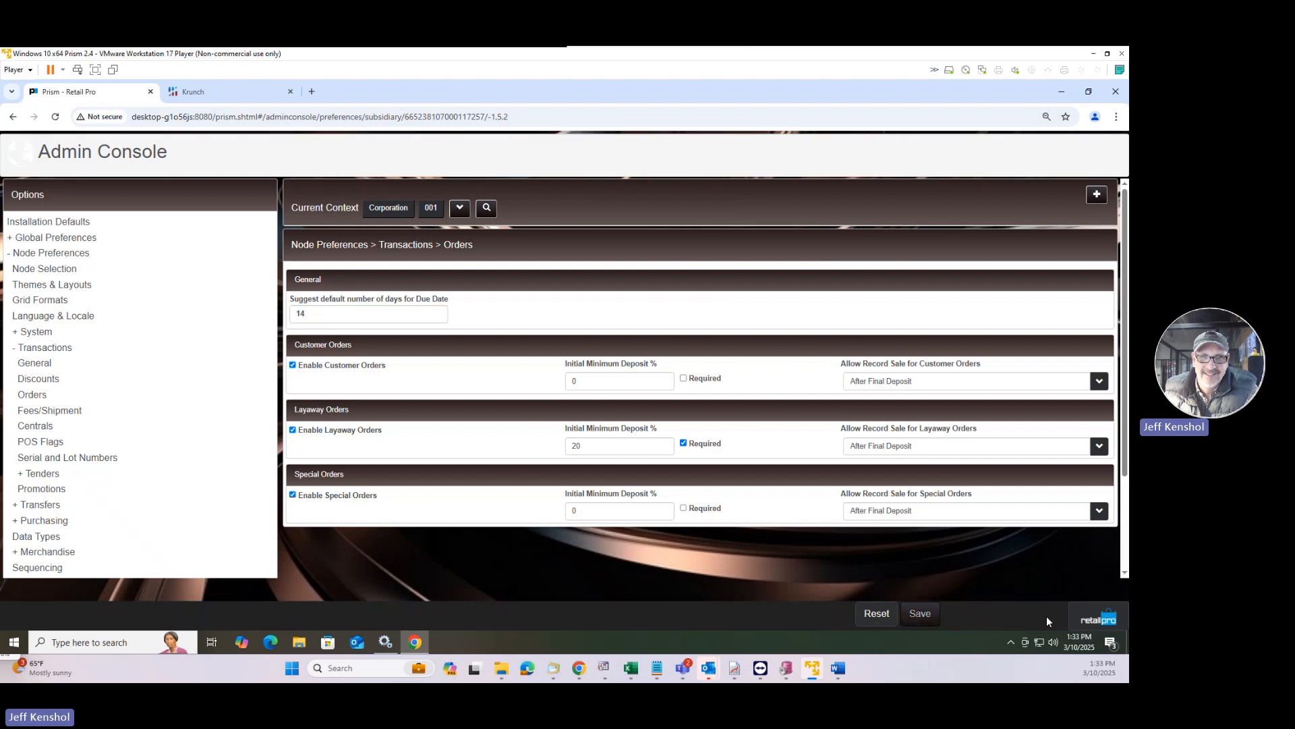
pyautogui.click(1090, 618)
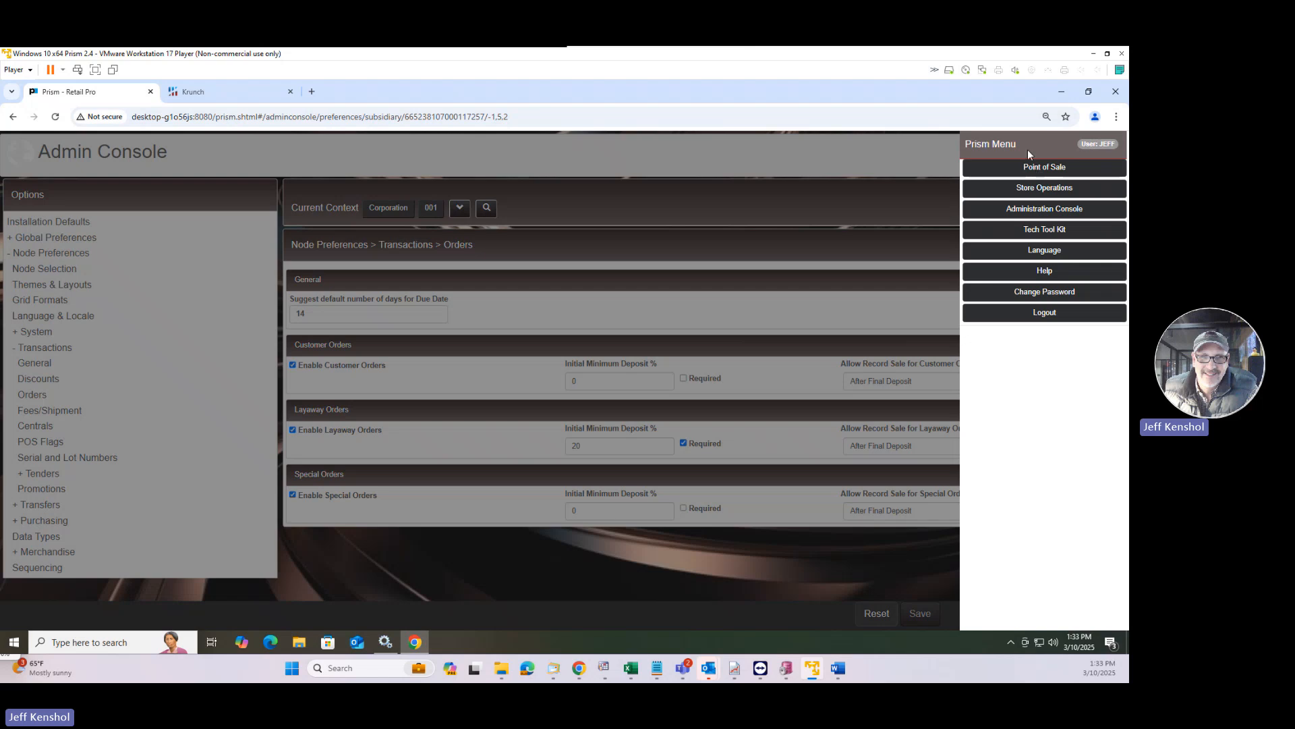
pyautogui.click(1026, 169)
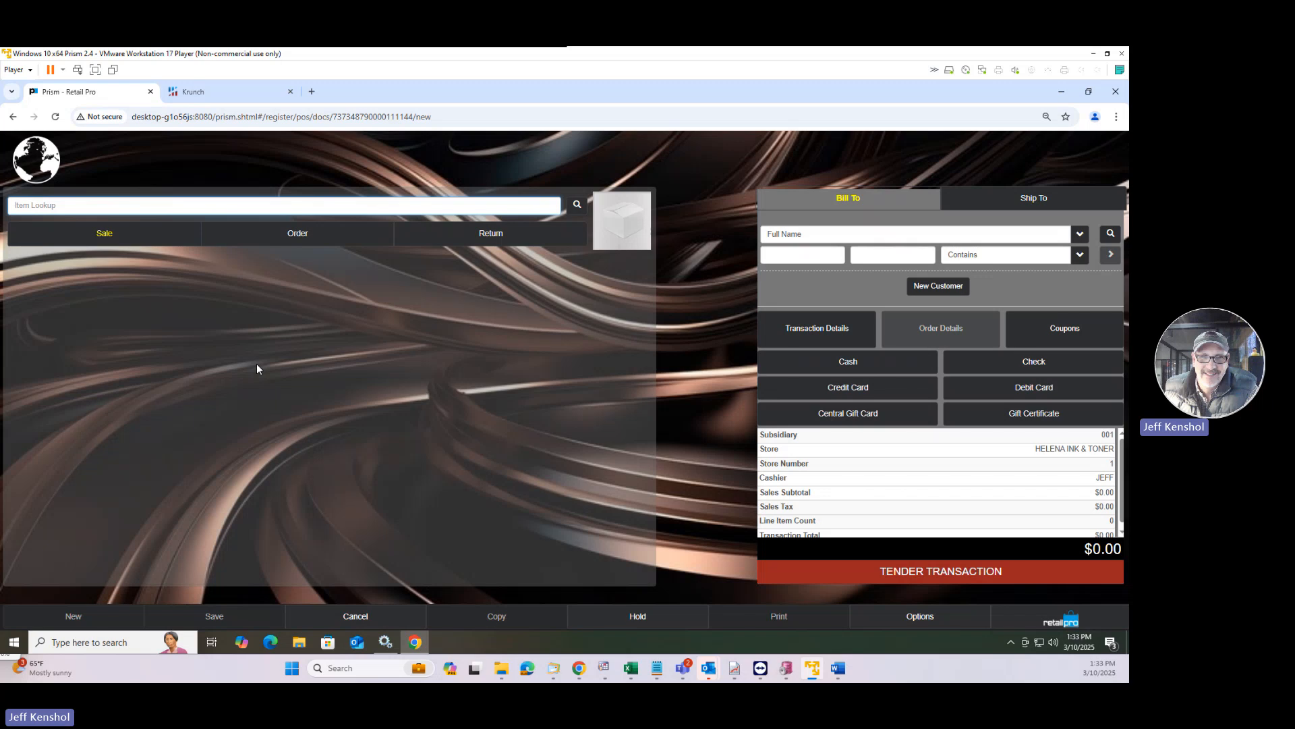
# Step: Check the order types offered for the transaction, including Special Order among the transaction options
pyautogui.click(290, 241)
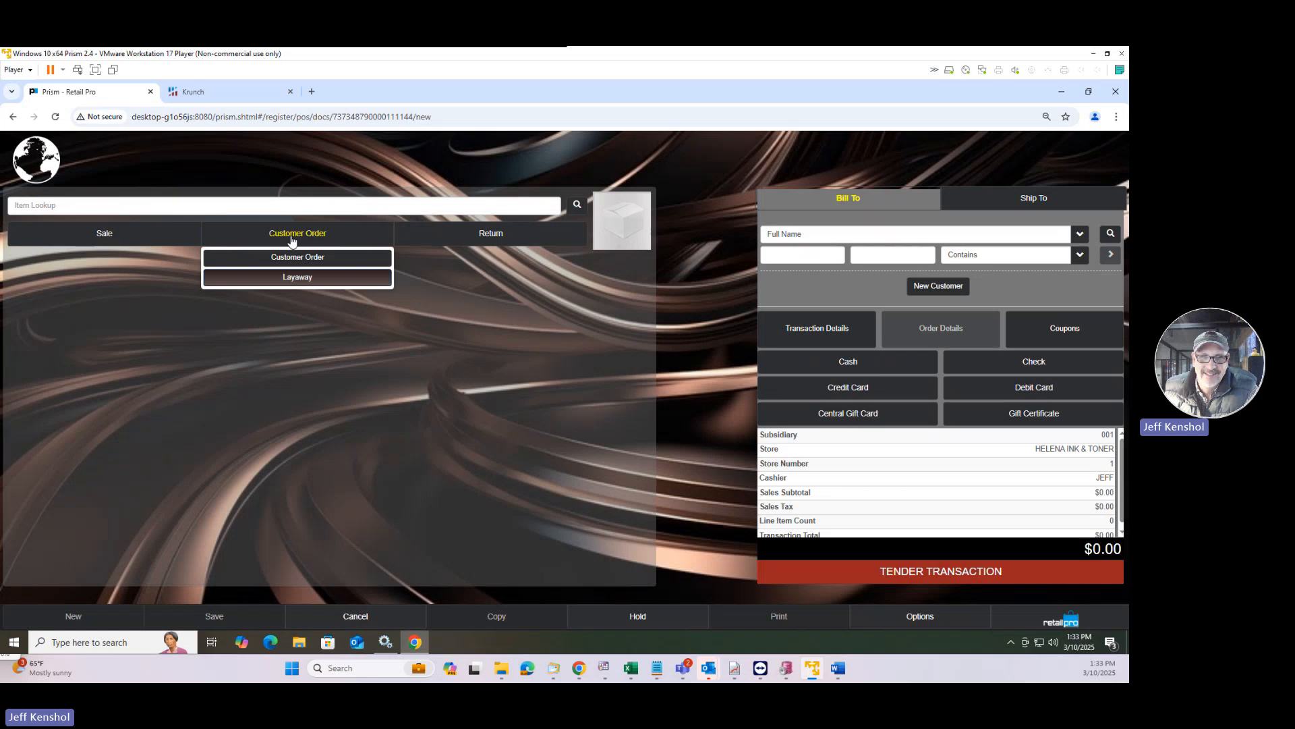
pyautogui.click(456, 286)
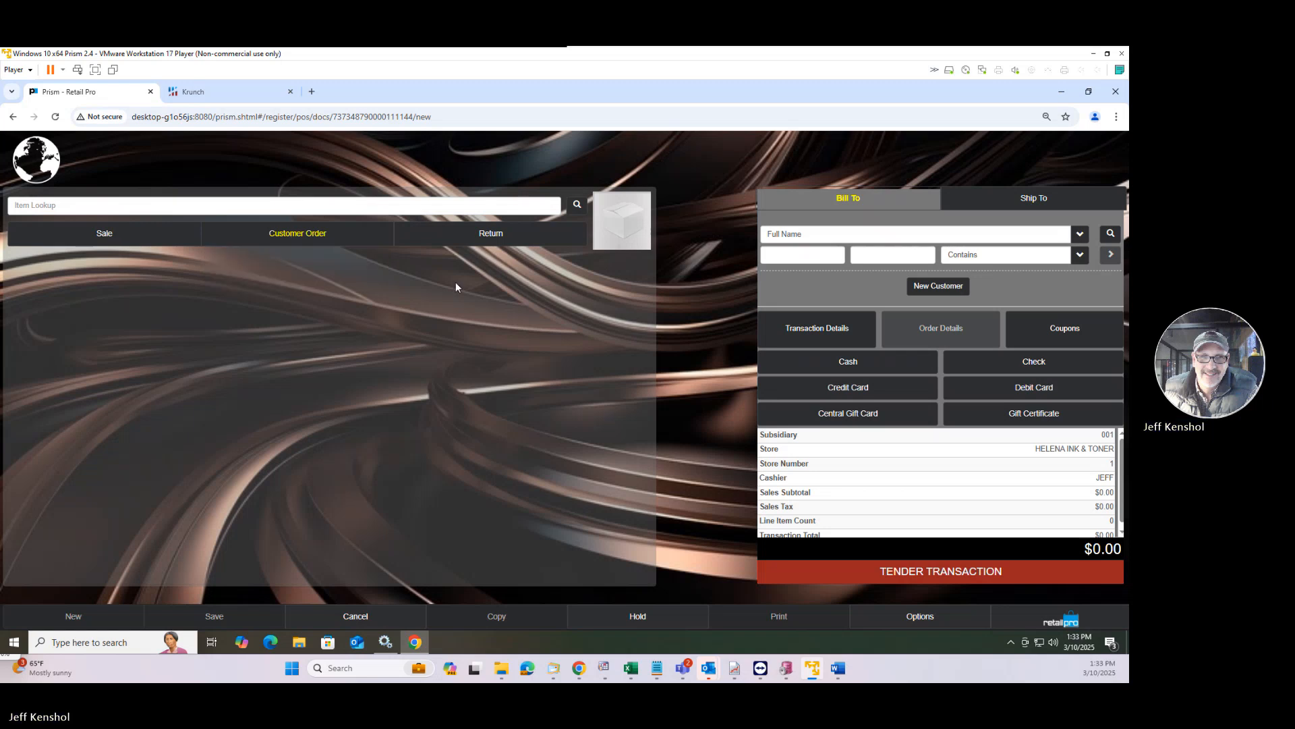
pyautogui.click(922, 618)
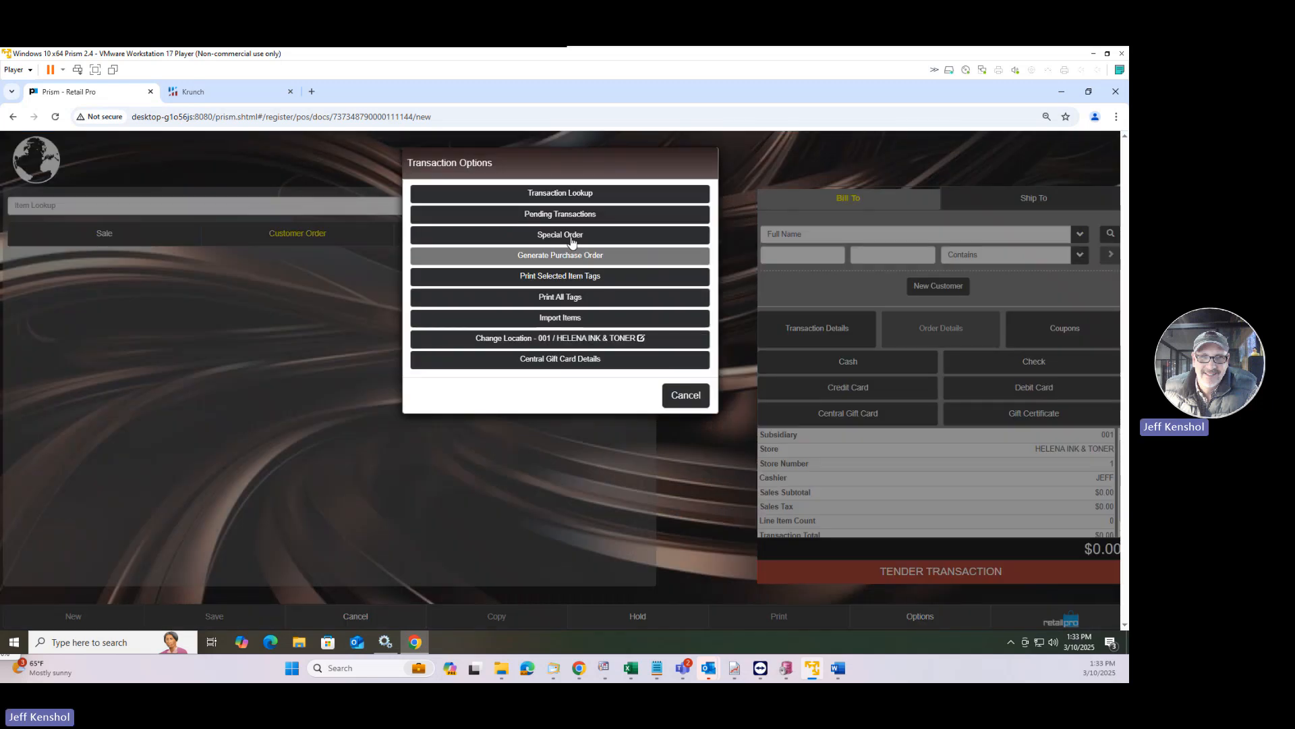
pyautogui.click(678, 402)
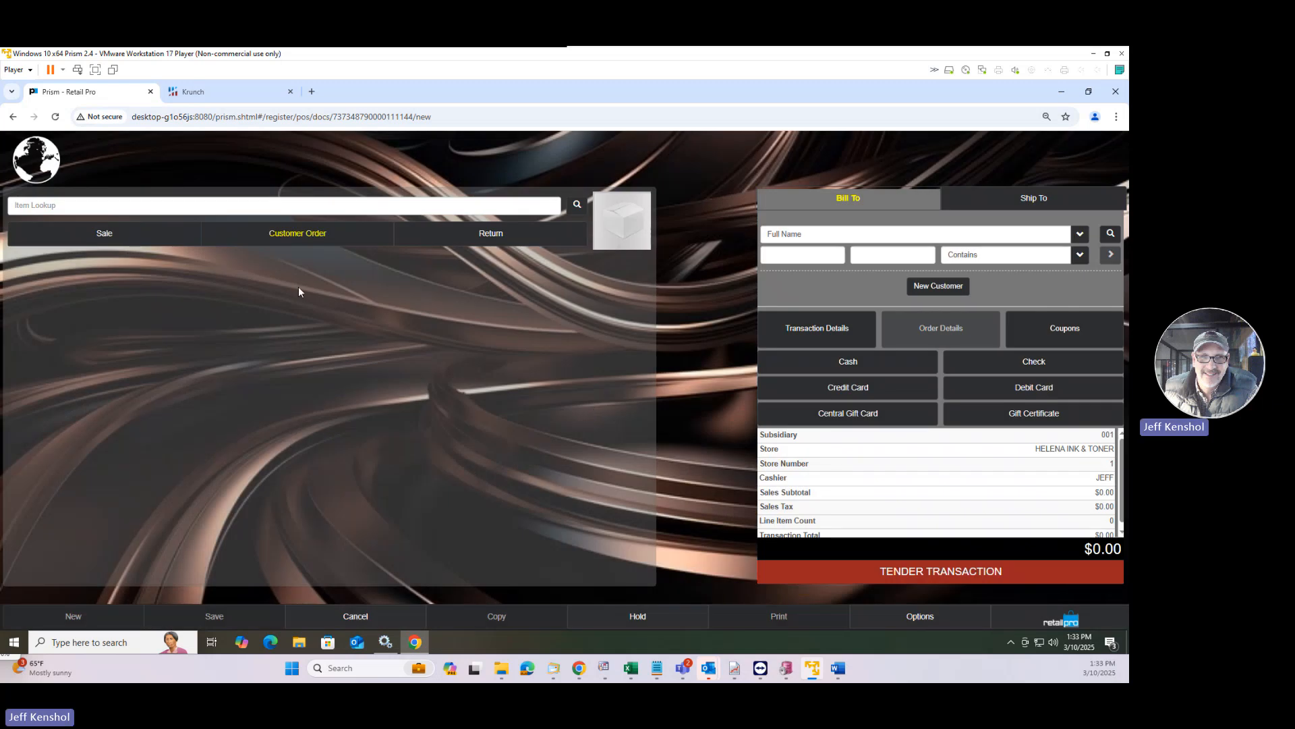
# Step: Set the item type to Customer Order and assign a bill-to customer found by first name
pyautogui.click(296, 243)
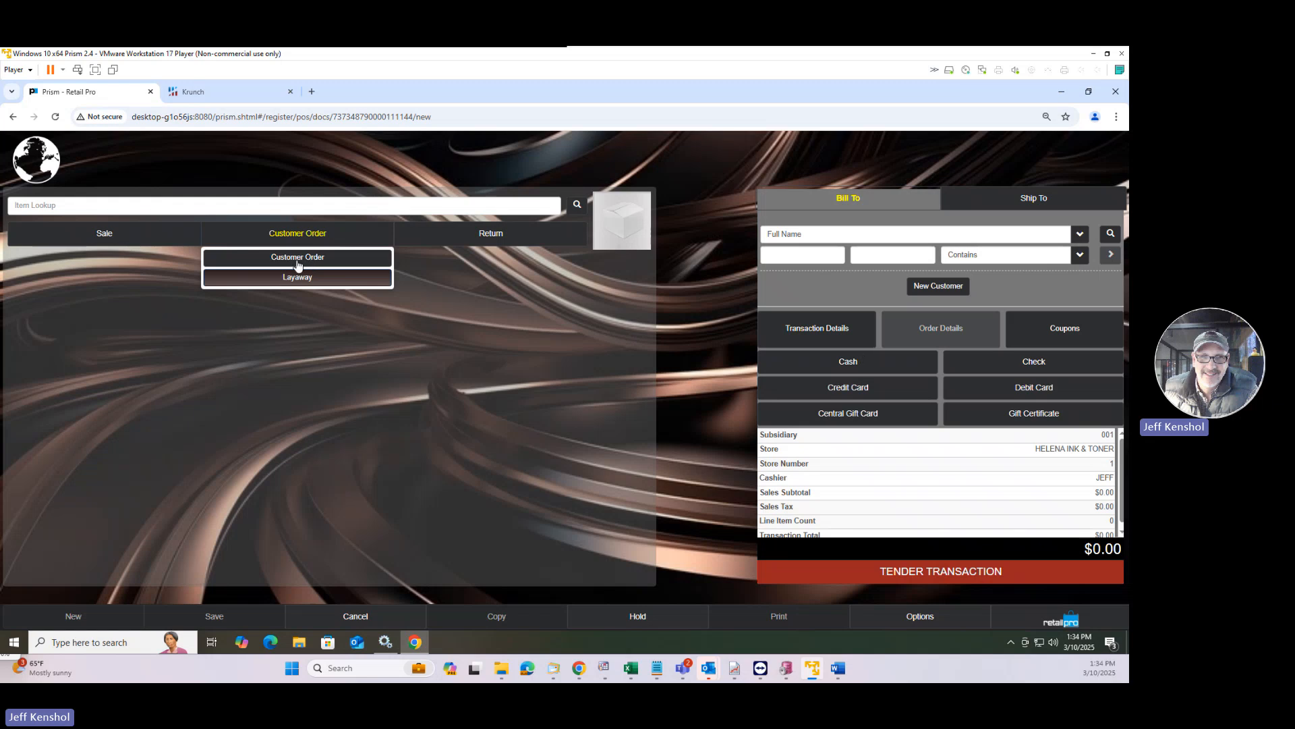
pyautogui.click(298, 260)
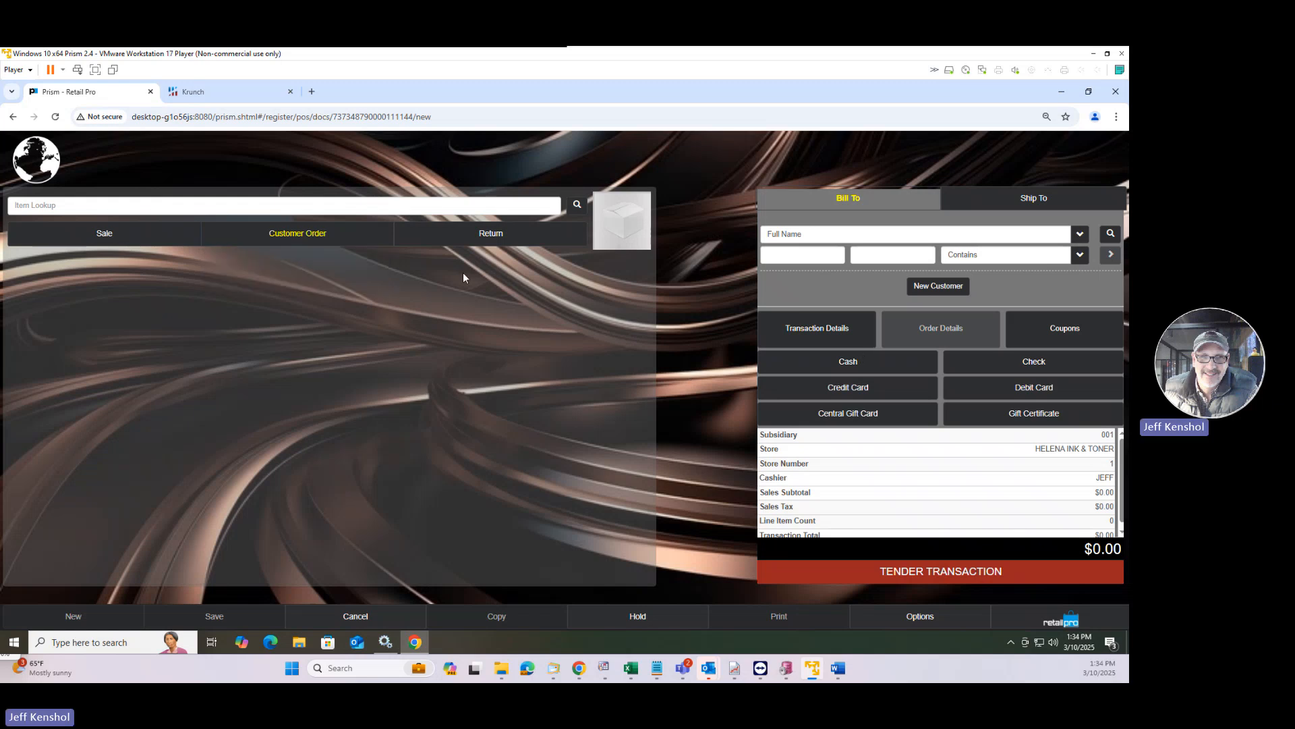
pyautogui.click(776, 255)
pyautogui.write('john')
pyautogui.press('Return')
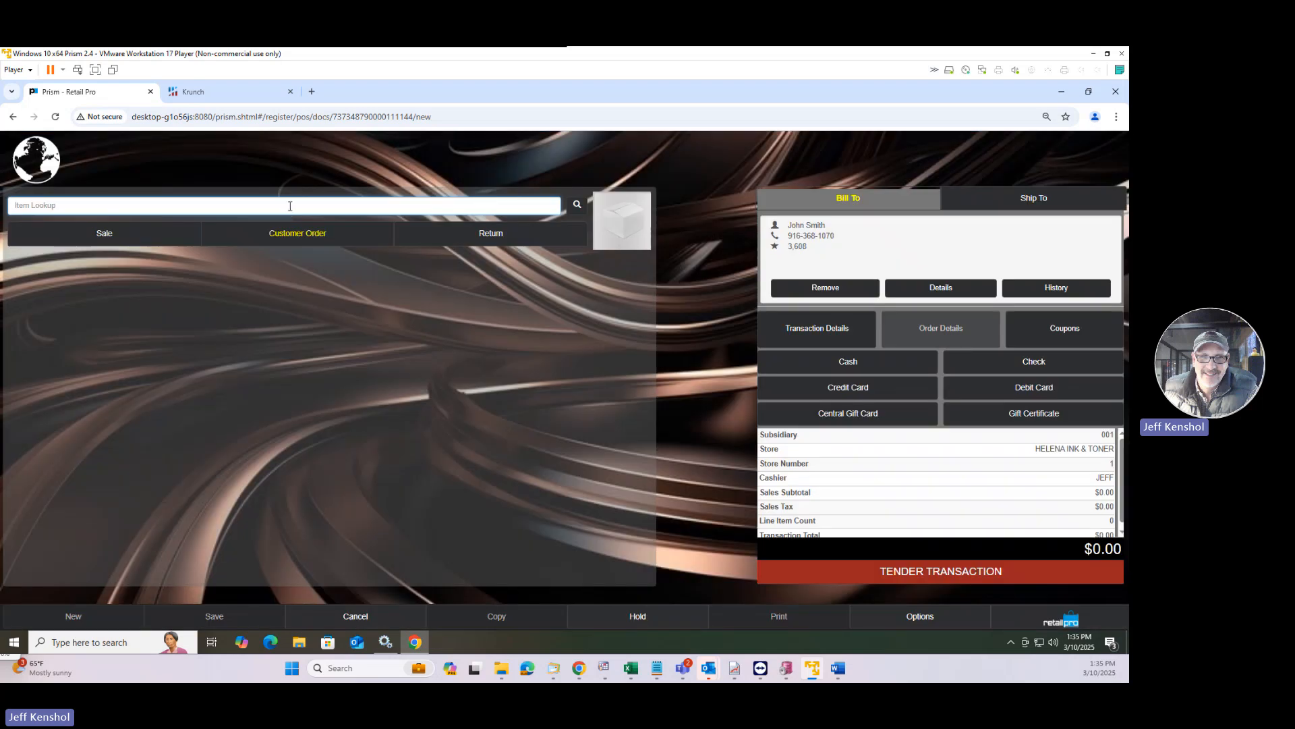
# Step: Look up items matching *a* and add the Dunk Low Retro White Black Pan in size 6.5 to the order
pyautogui.write('1a*')
pyautogui.press('Return')
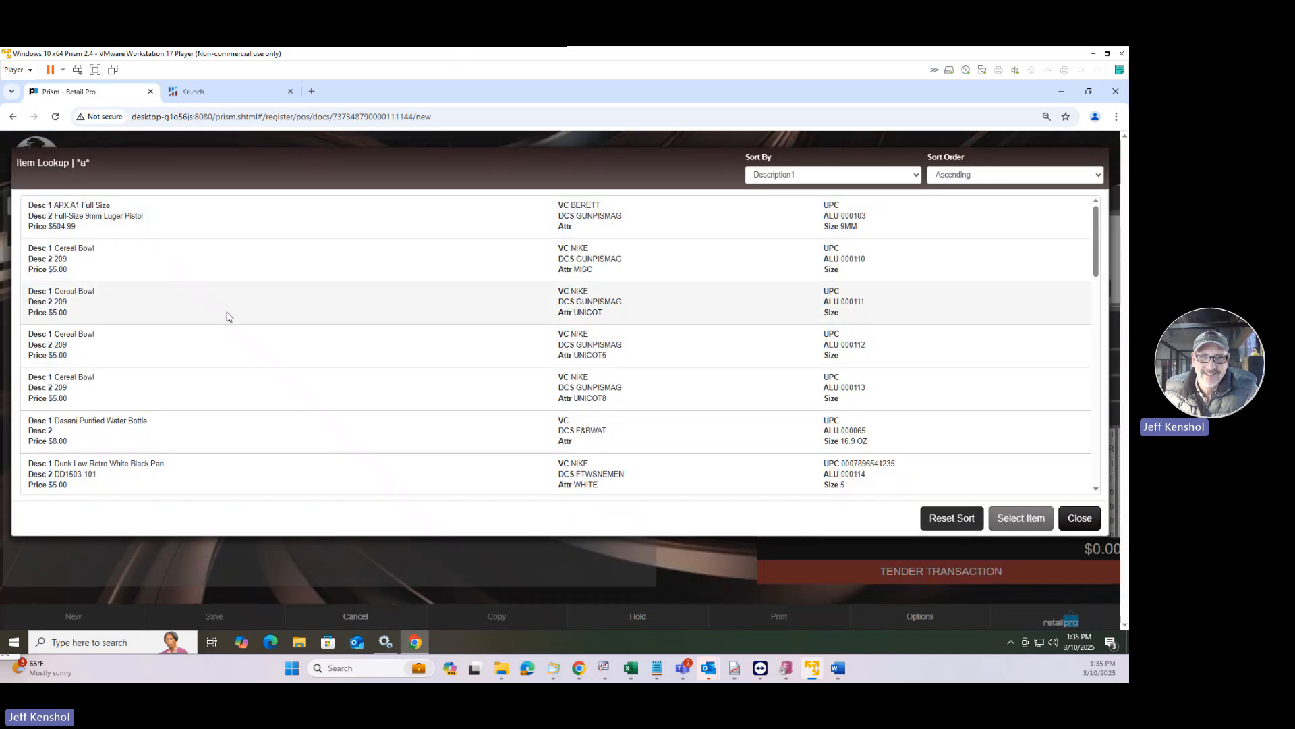
pyautogui.scroll(-4, 220, 376)
pyautogui.click(379, 365)
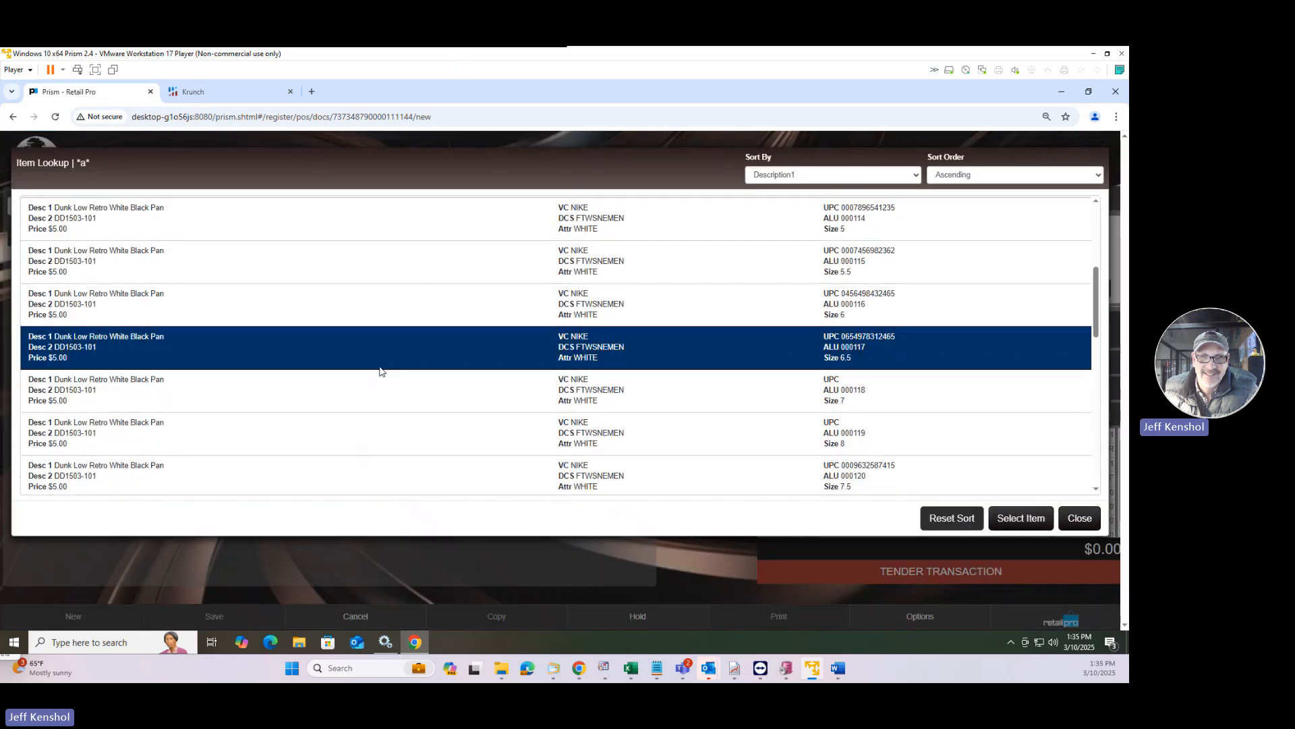
pyautogui.click(1021, 517)
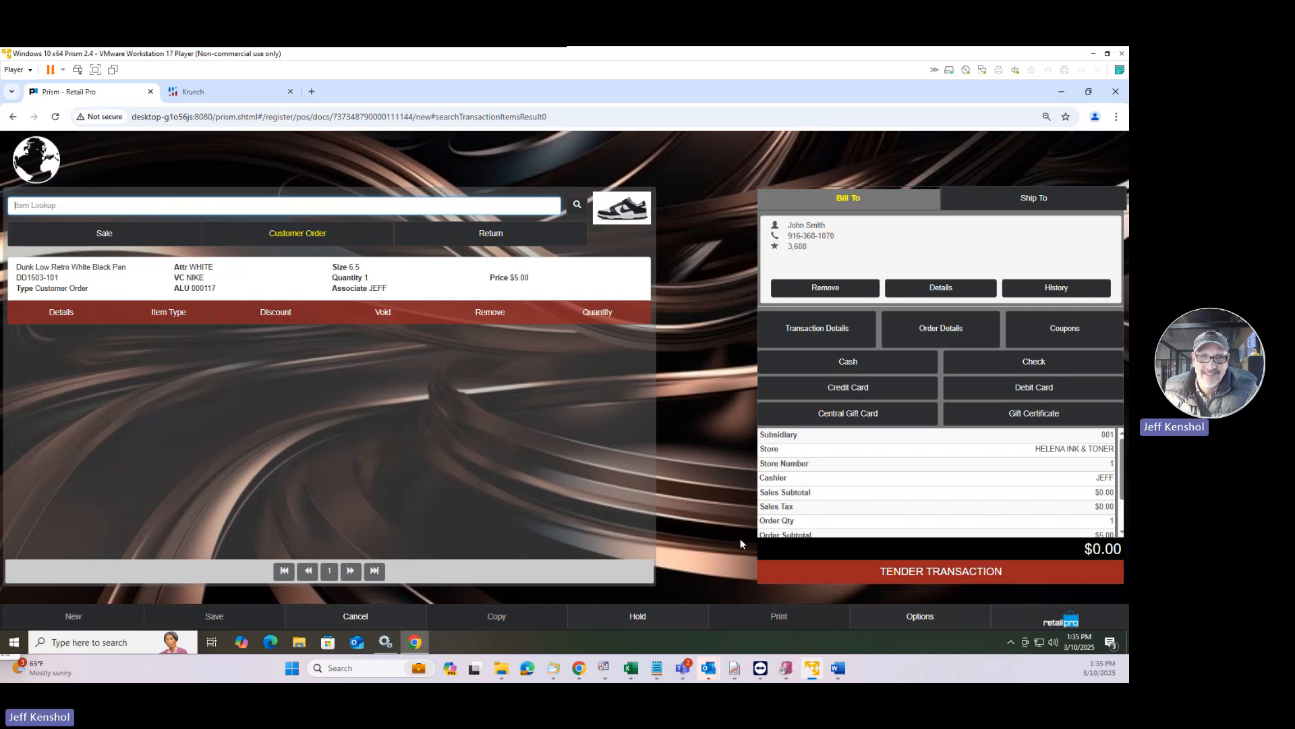
# Step: Tender the customer order with a sales order deposit amount of 2.50
pyautogui.click(912, 574)
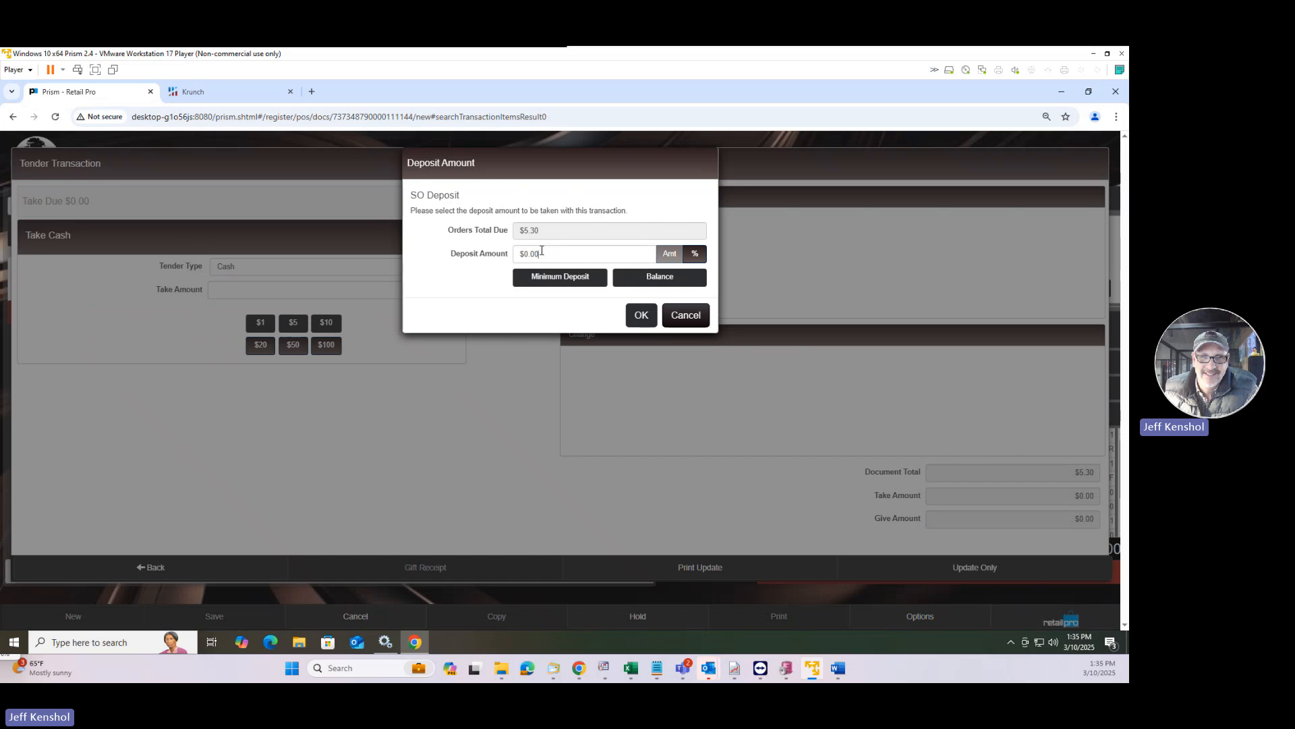
pyautogui.moveTo(540, 252); pyautogui.dragTo(481, 254)
pyautogui.write('250')
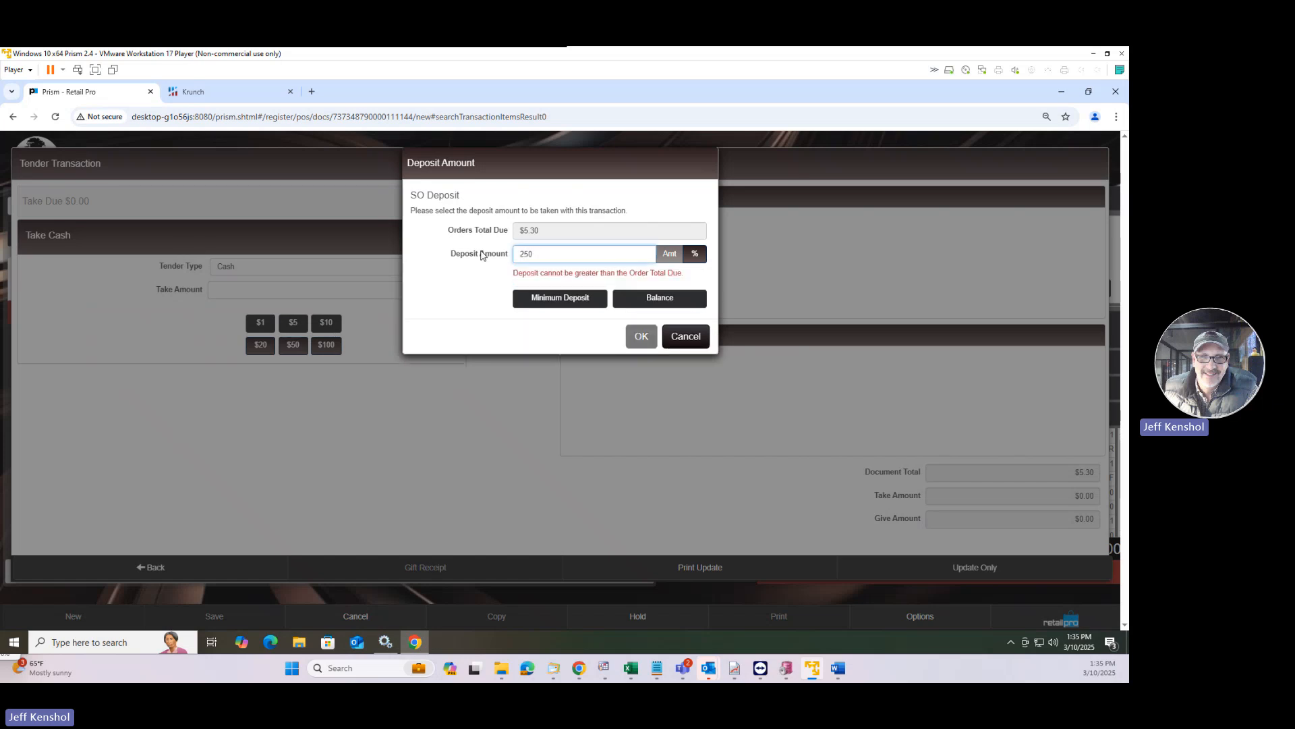
pyautogui.press('Left')
pyautogui.press('Left')
pyautogui.write('.')
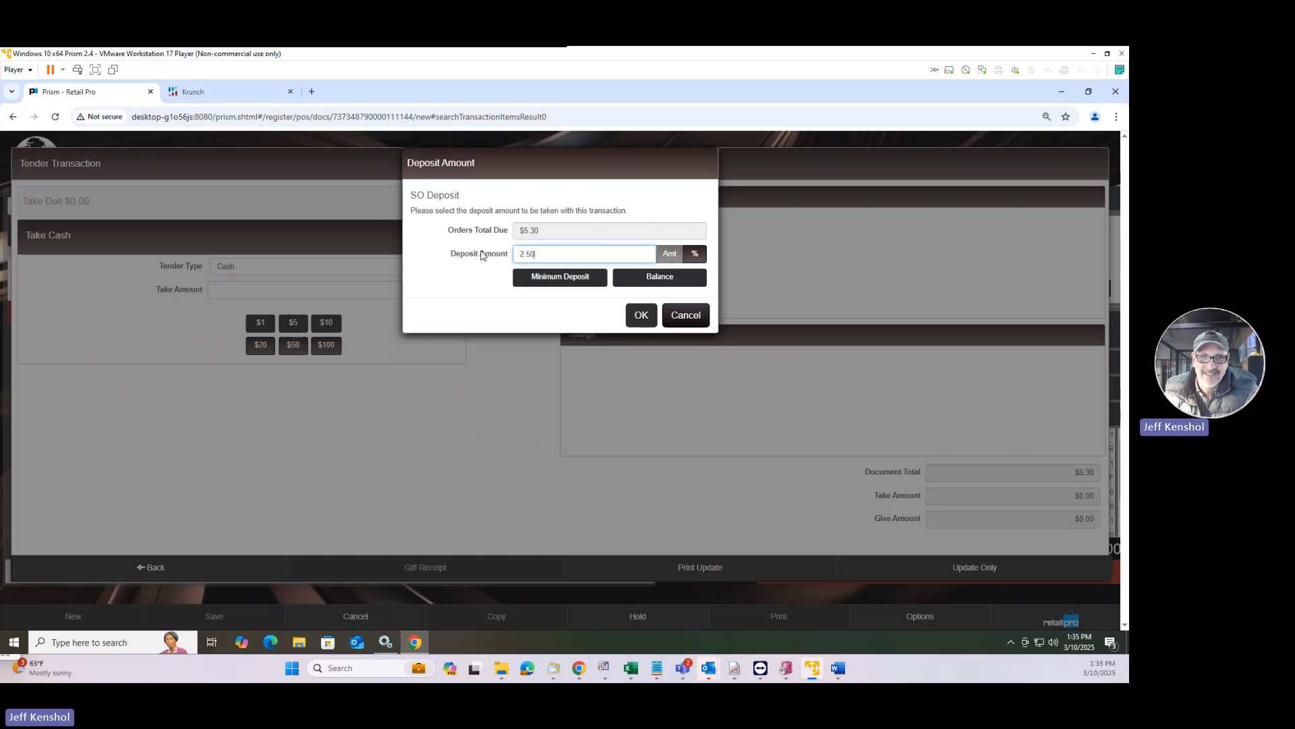
pyautogui.click(641, 317)
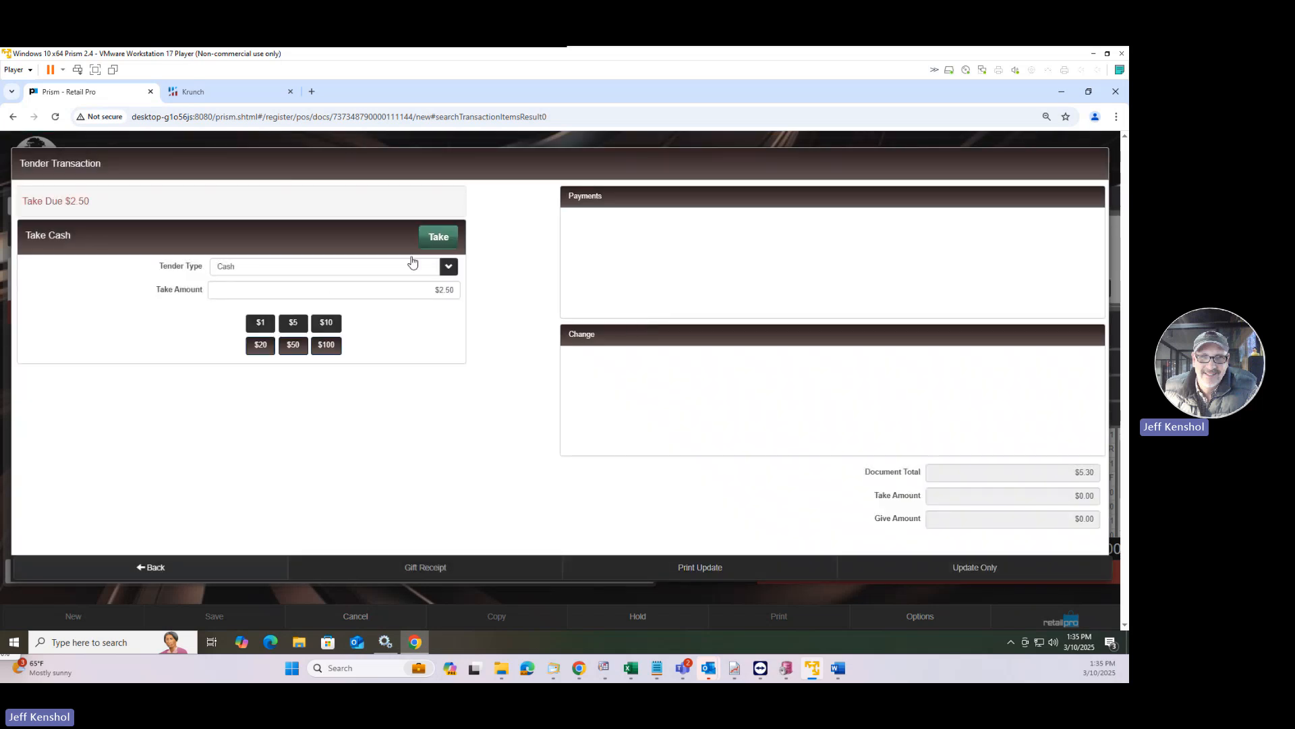
# Step: Take the $2.50 deposit in cash, update the transaction with printing, and preview its receipt in the HIT40Col design
pyautogui.click(434, 242)
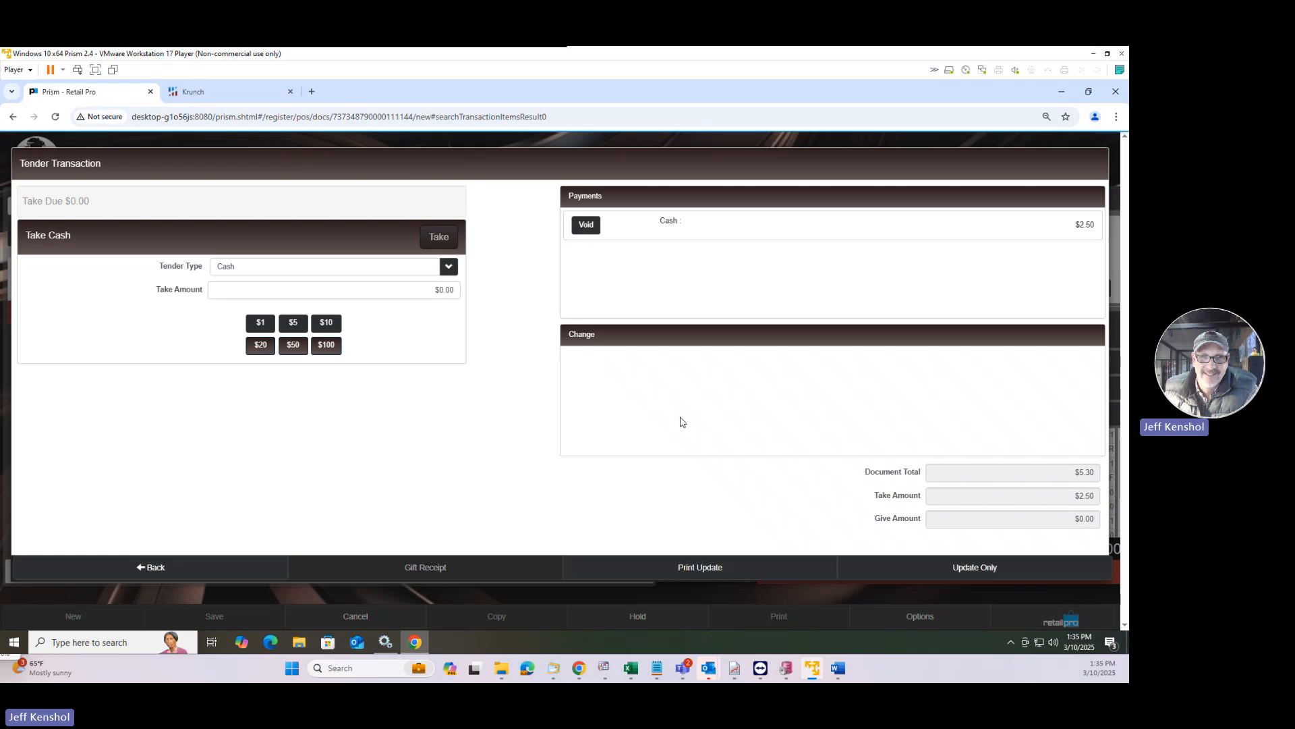
pyautogui.click(740, 574)
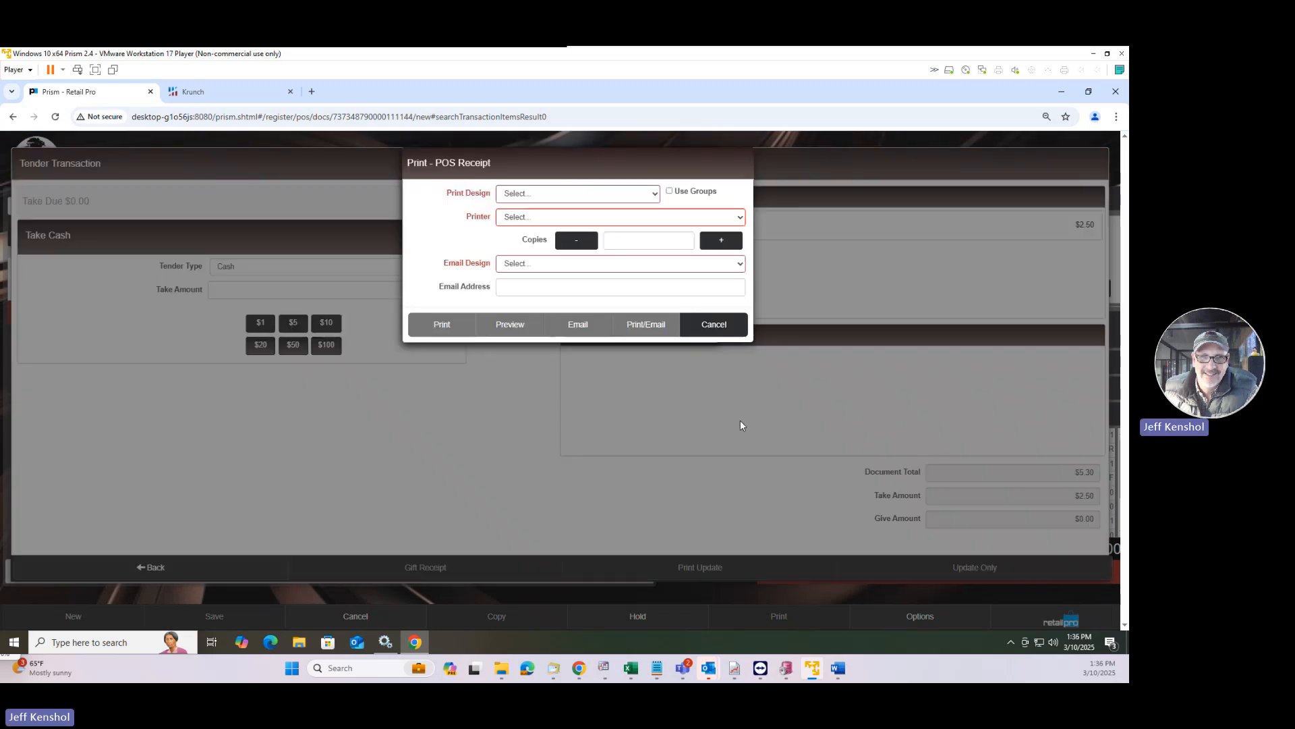
pyautogui.click(562, 201)
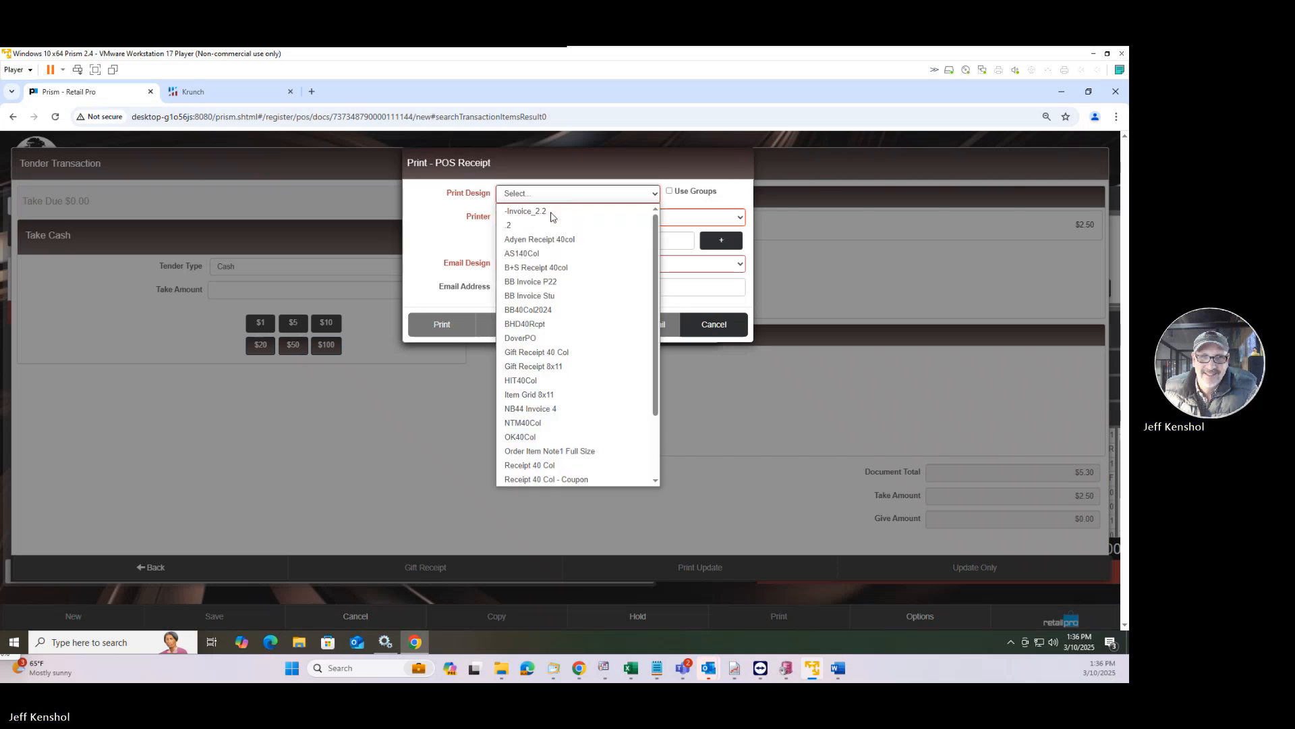
pyautogui.click(522, 381)
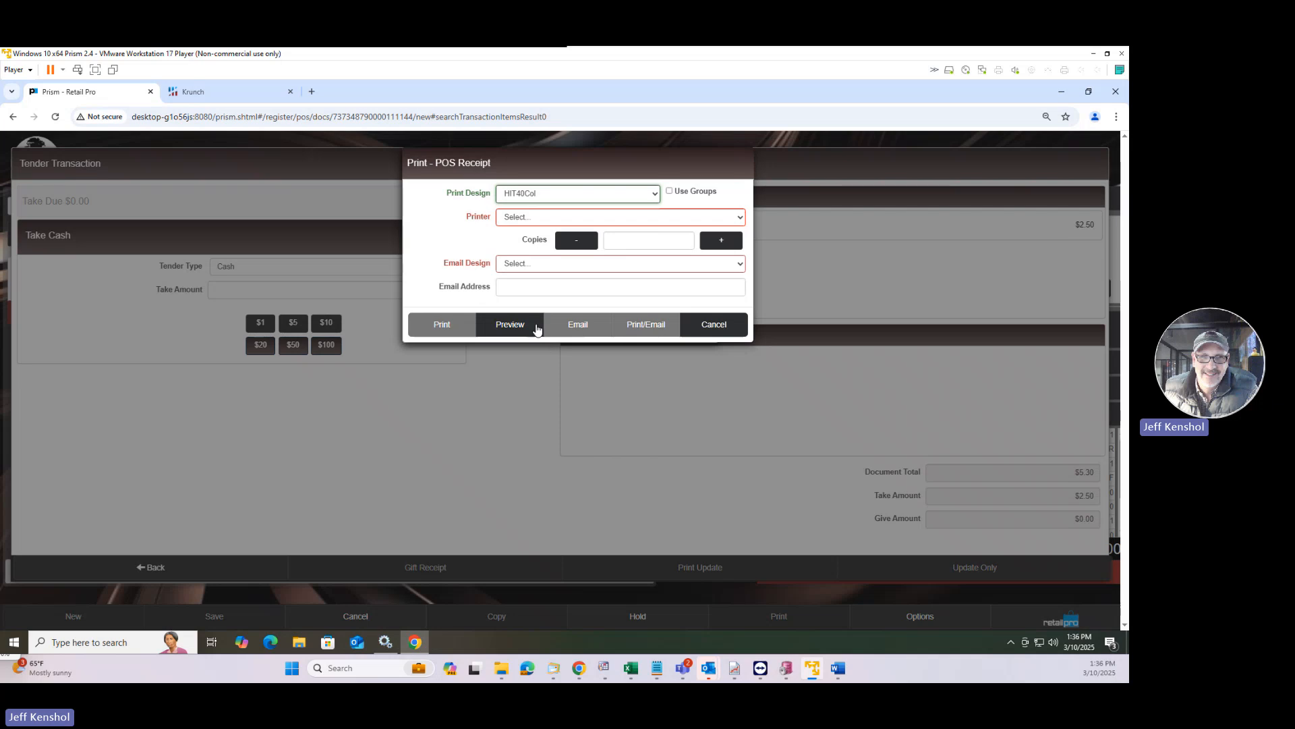
pyautogui.click(536, 327)
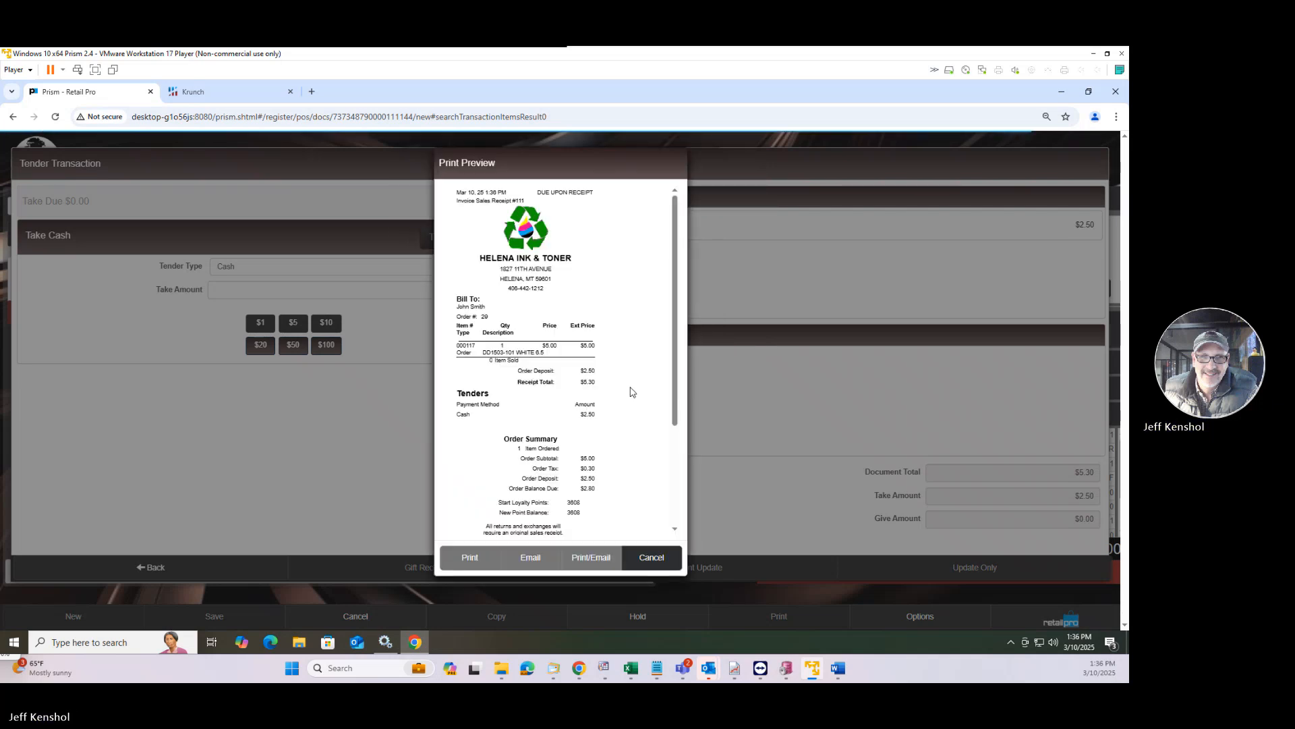
# Step: Examine the items sold, order deposit, tenders and order summary in the receipt preview, and close it without printing
pyautogui.scroll(-4, 647, 383)
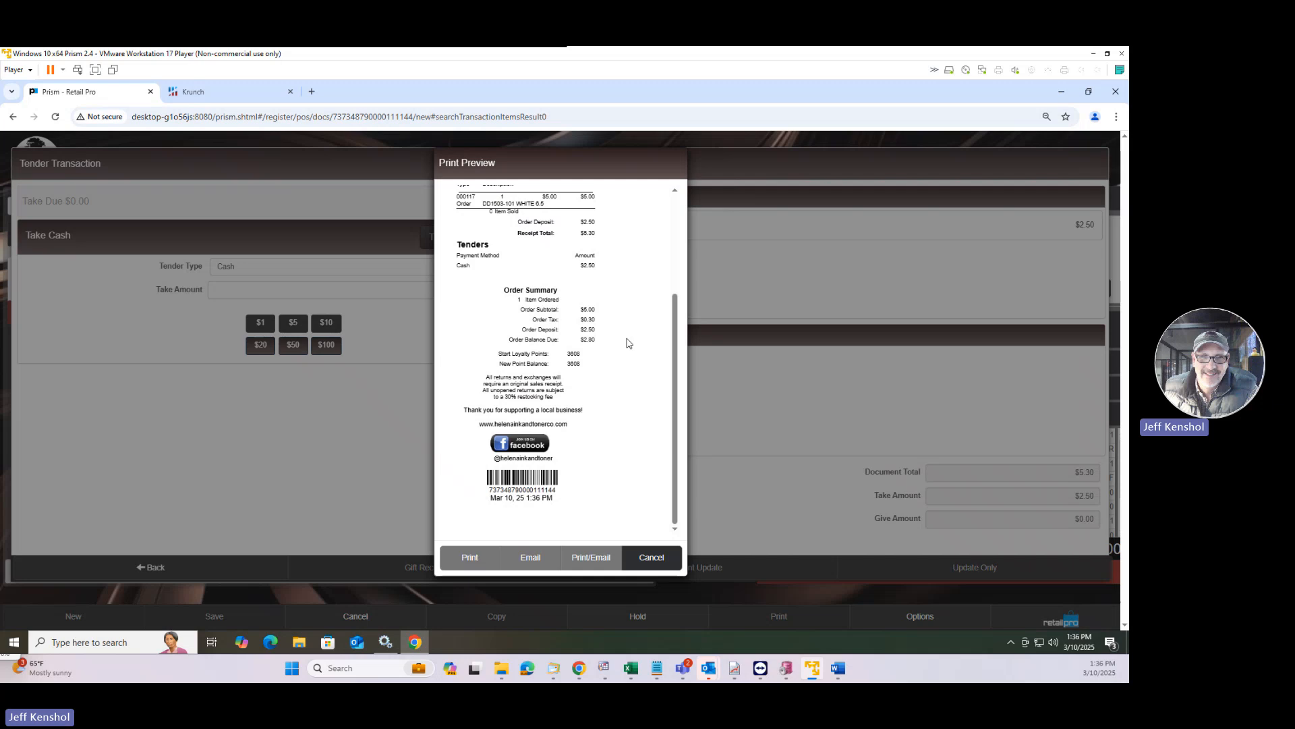
pyautogui.scroll(3, 500, 329)
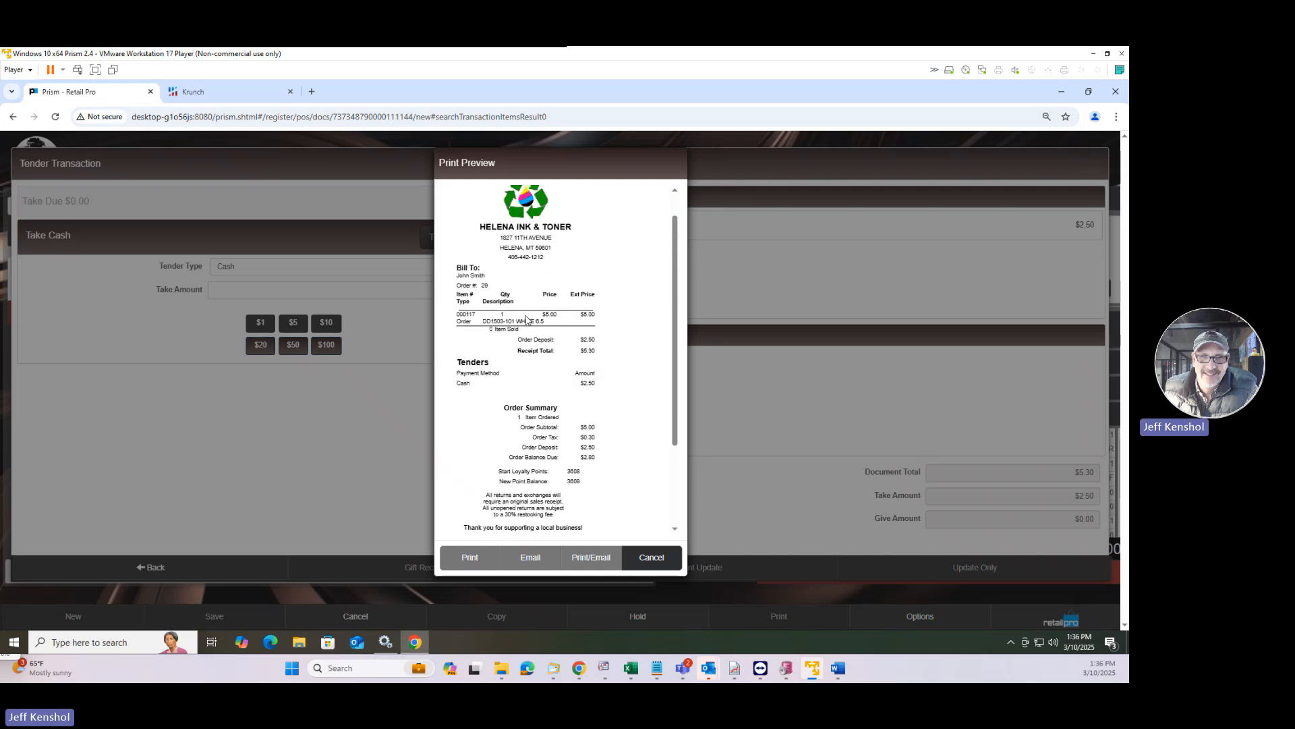
pyautogui.scroll(-1, 560, 337)
pyautogui.scroll(-1, 558, 337)
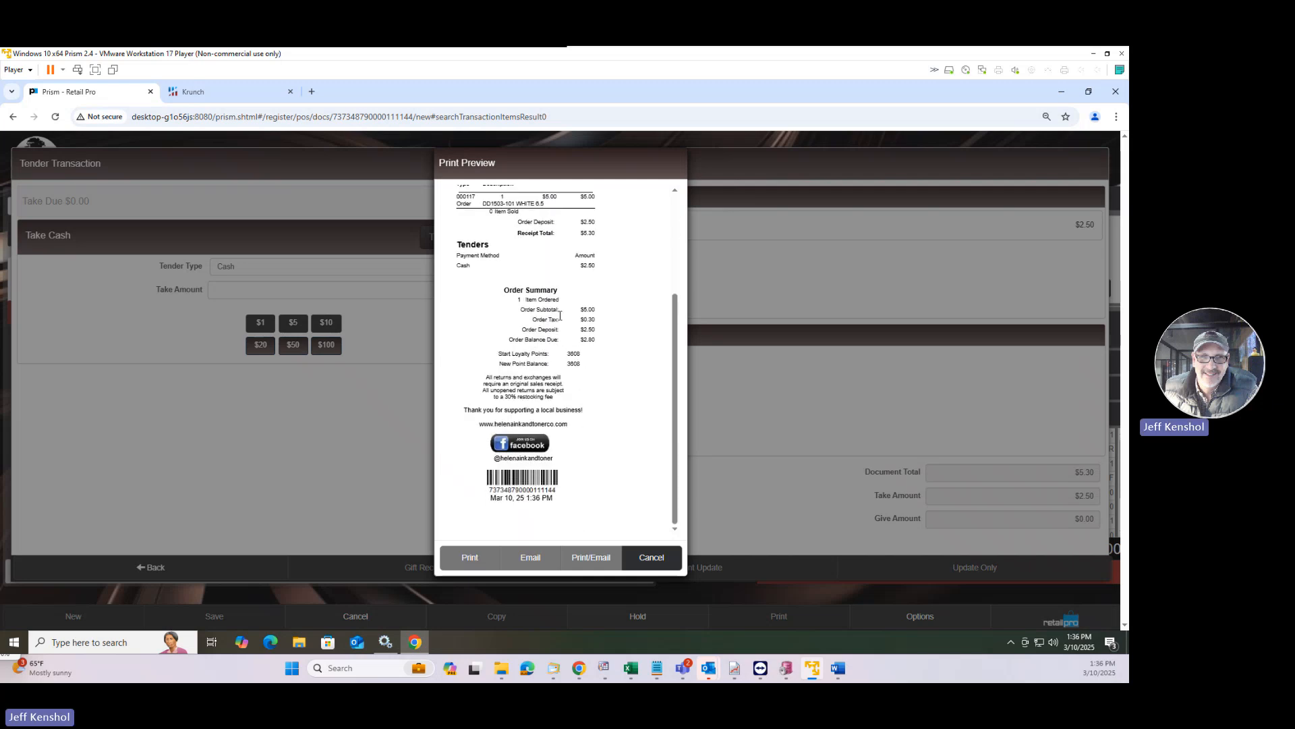
pyautogui.scroll(5, 575, 392)
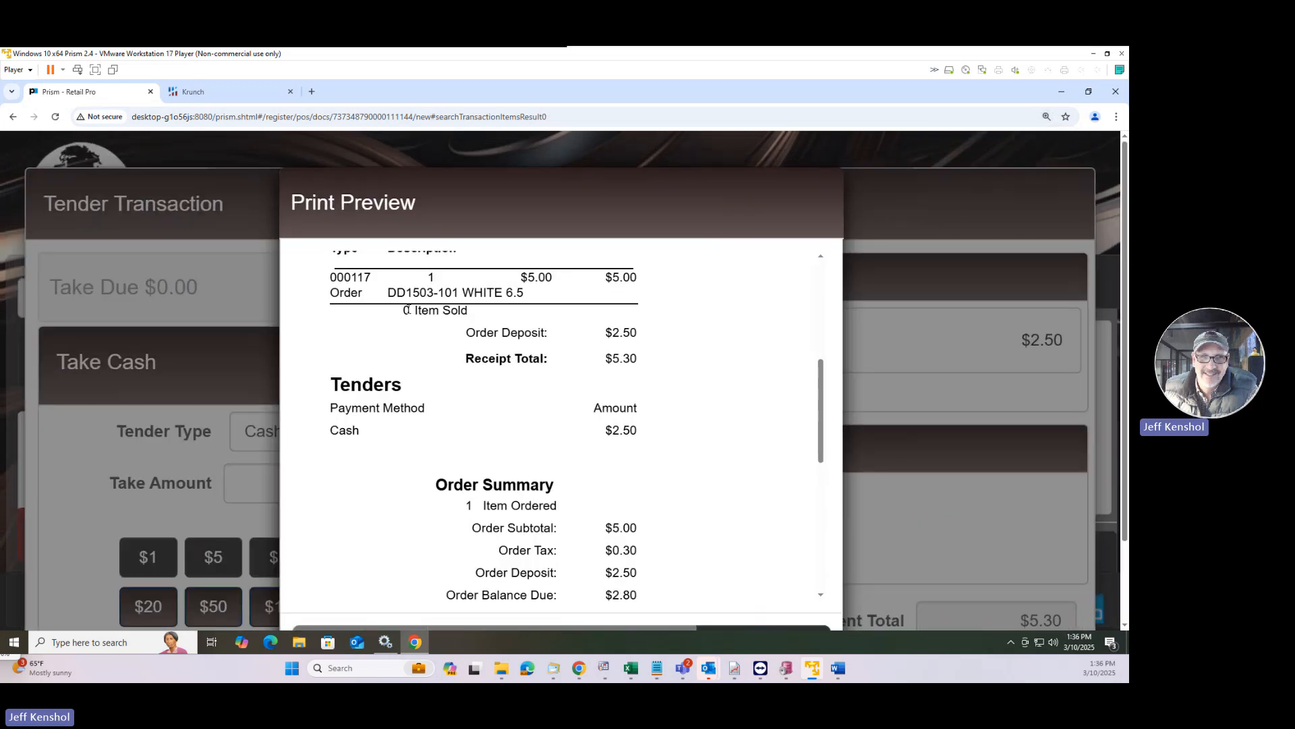
pyautogui.moveTo(408, 310); pyautogui.dragTo(459, 310)
pyautogui.moveTo(612, 331); pyautogui.dragTo(630, 333)
pyautogui.scroll(-2, 630, 379)
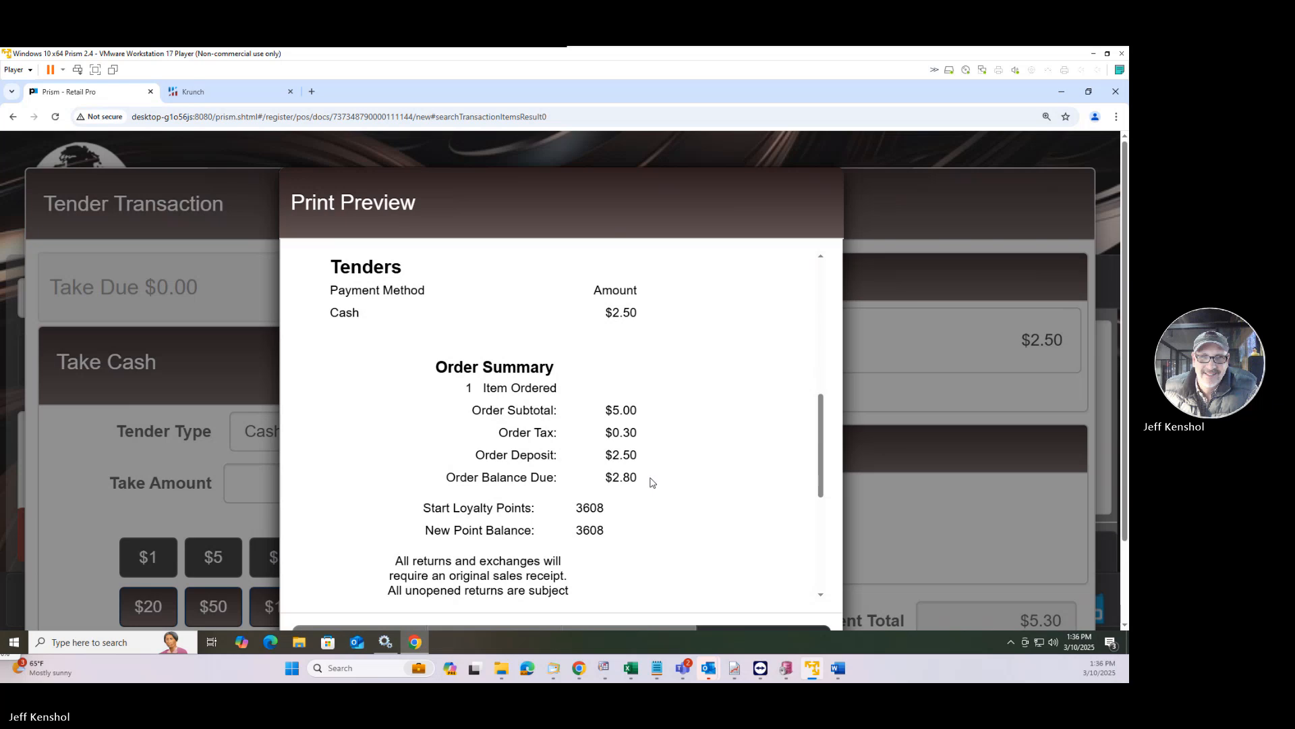
pyautogui.scroll(2, 652, 482)
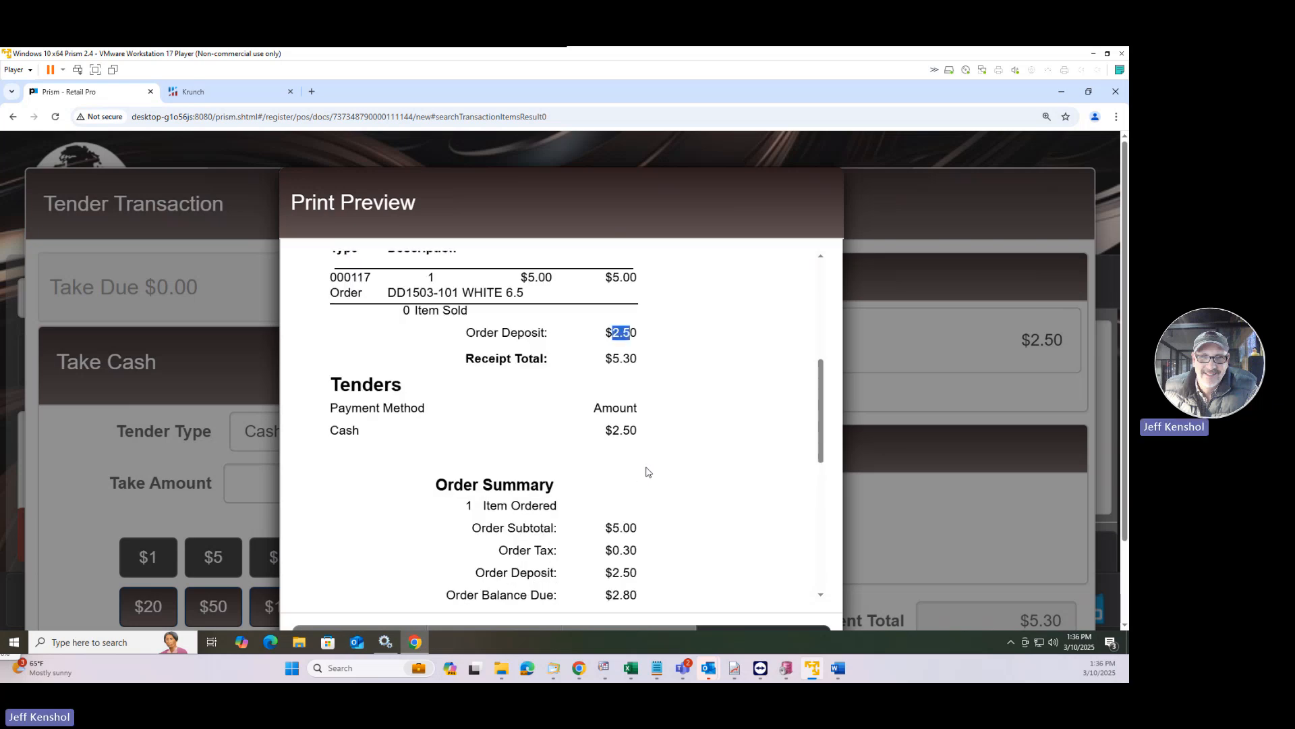
pyautogui.hotkey('ctrl', '+')
pyautogui.hotkey('ctrl', '-')
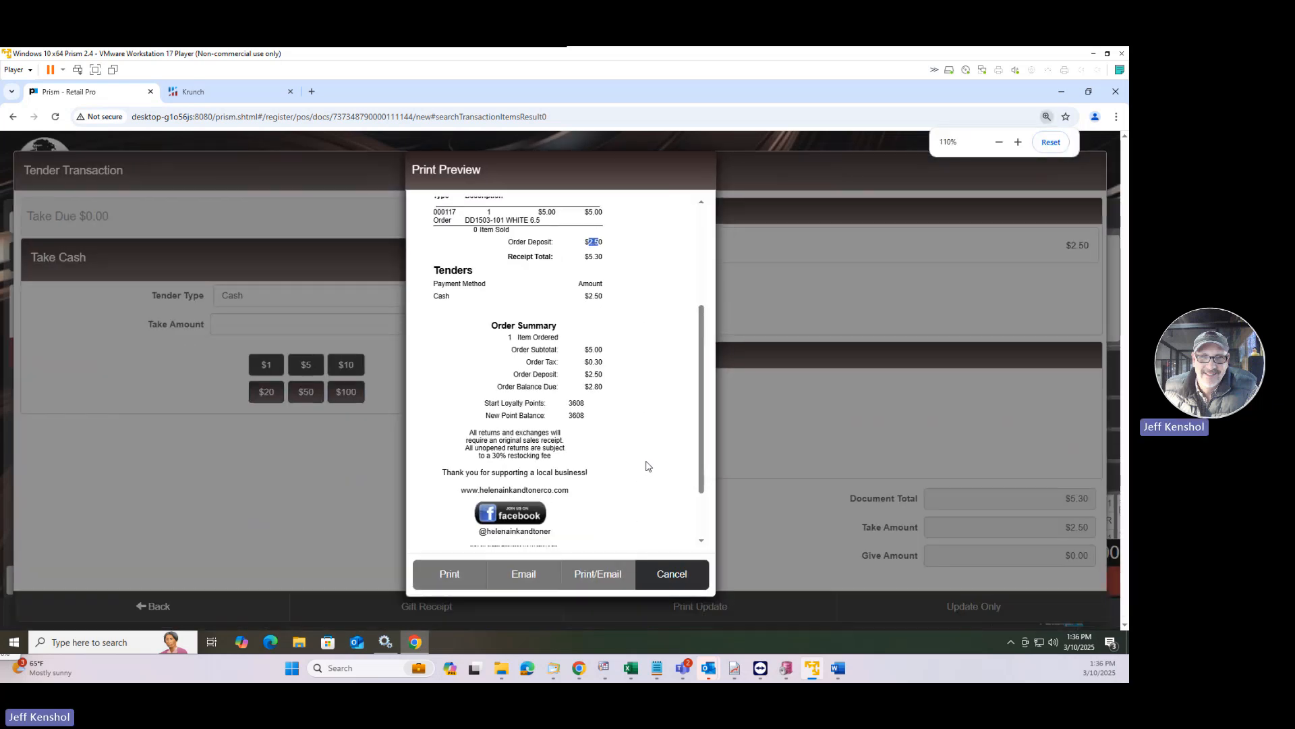
pyautogui.click(678, 575)
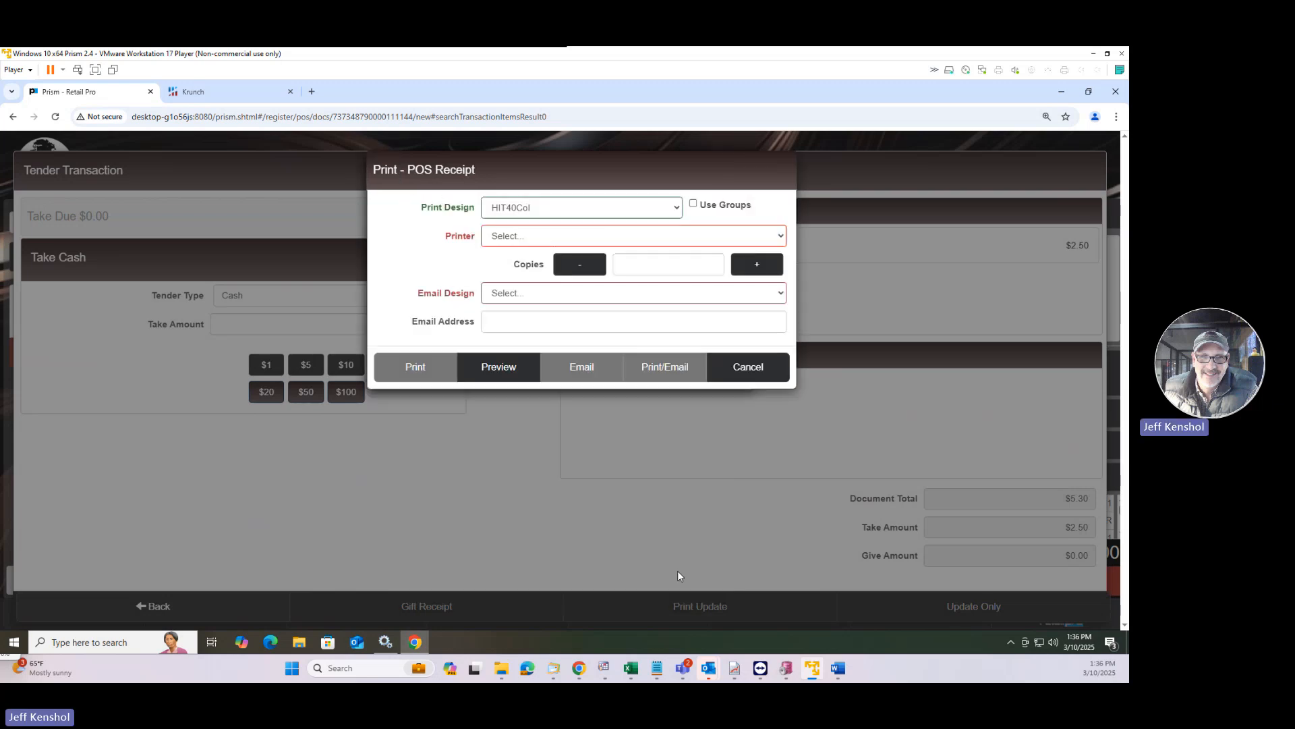
pyautogui.click(753, 376)
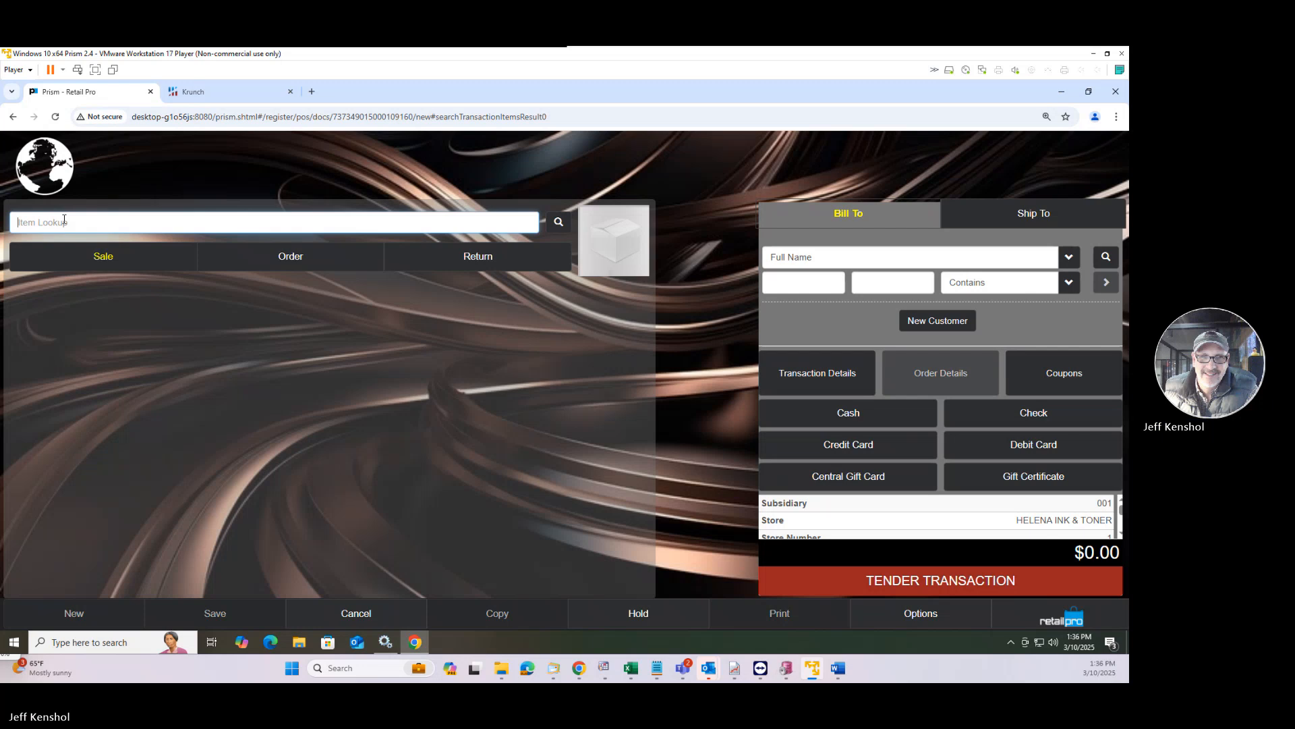
# Step: Set the new transaction's item type to Layaway and assign a bill-to customer found by first name
pyautogui.click(286, 262)
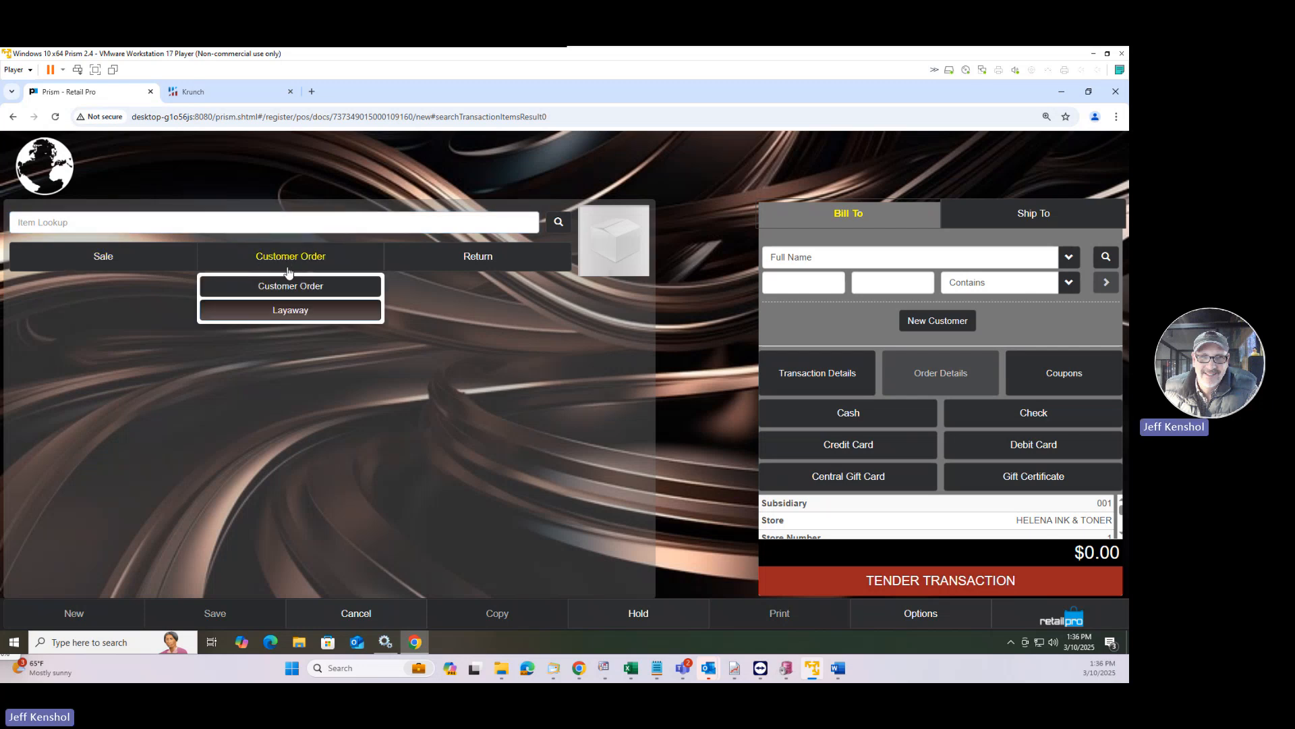
pyautogui.click(296, 310)
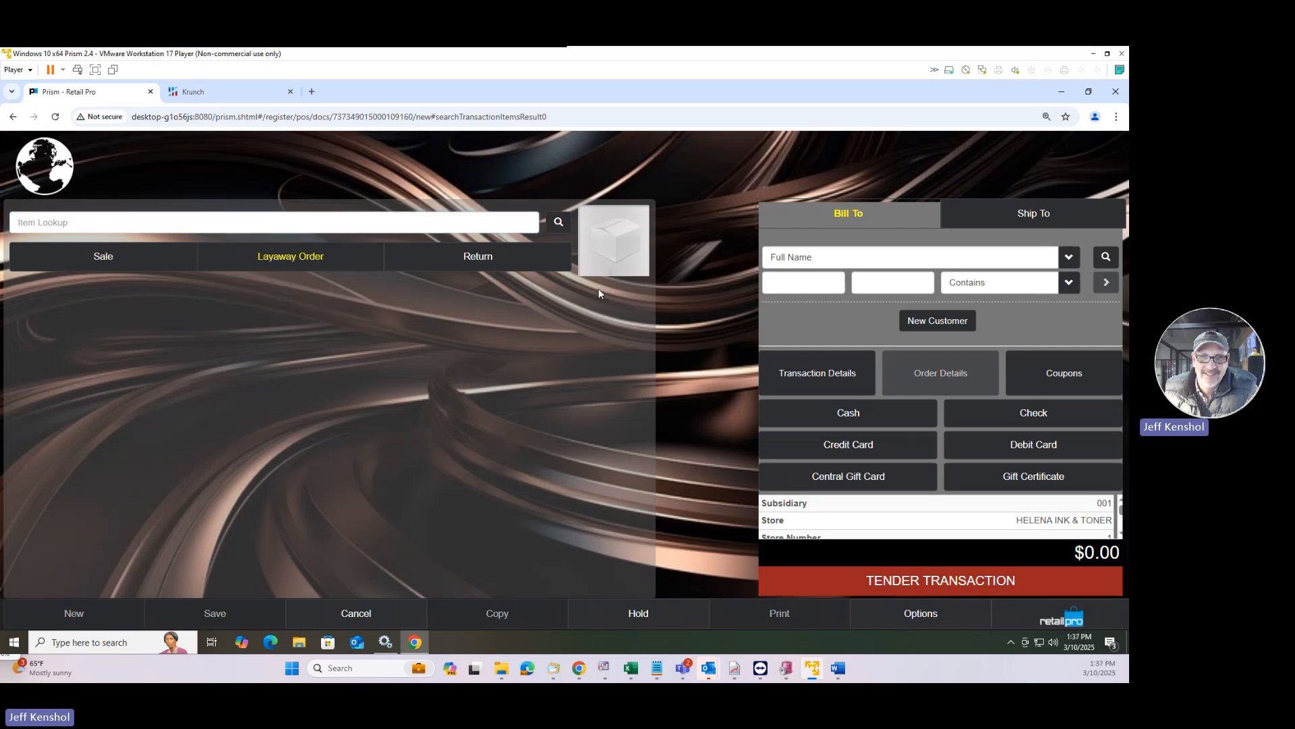
pyautogui.click(806, 282)
pyautogui.write('john')
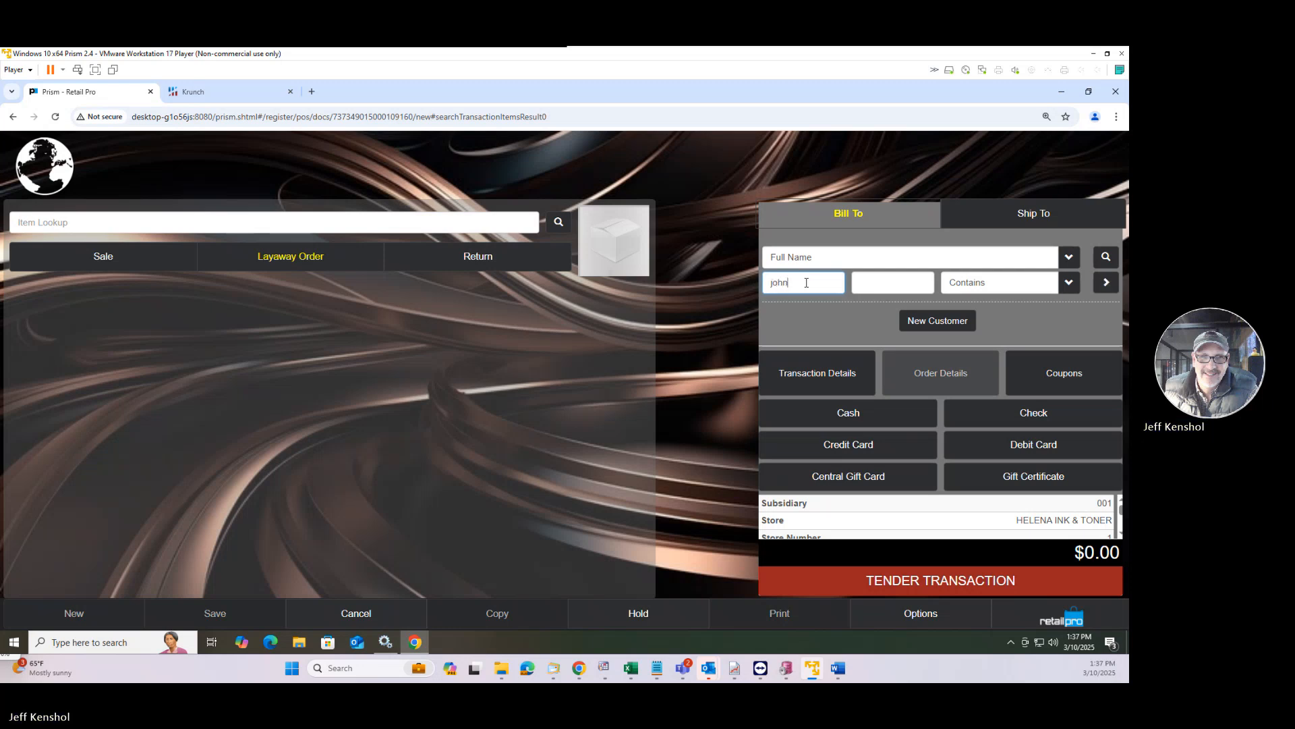
pyautogui.press('Return')
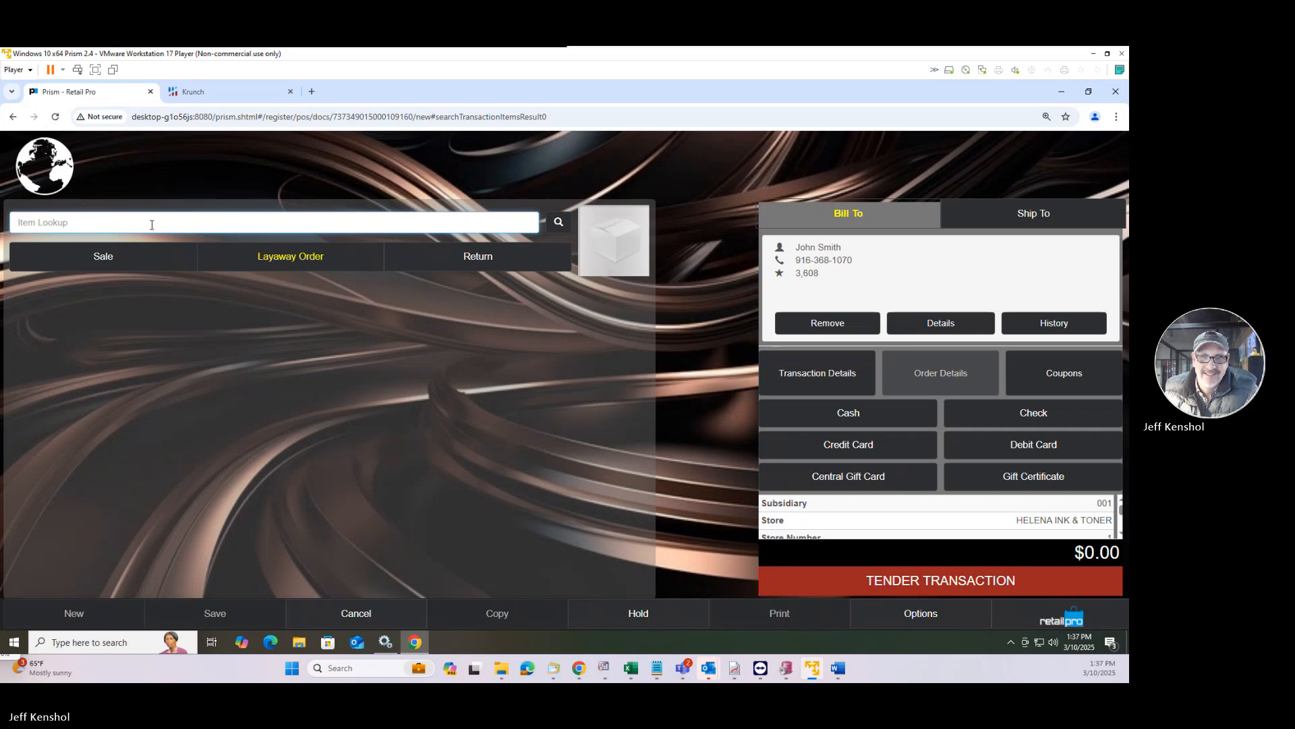
# Step: Look up items matching *a* and add the Dunk Low Retro White Black Pan in size 11 to the layaway
pyautogui.write('*a*')
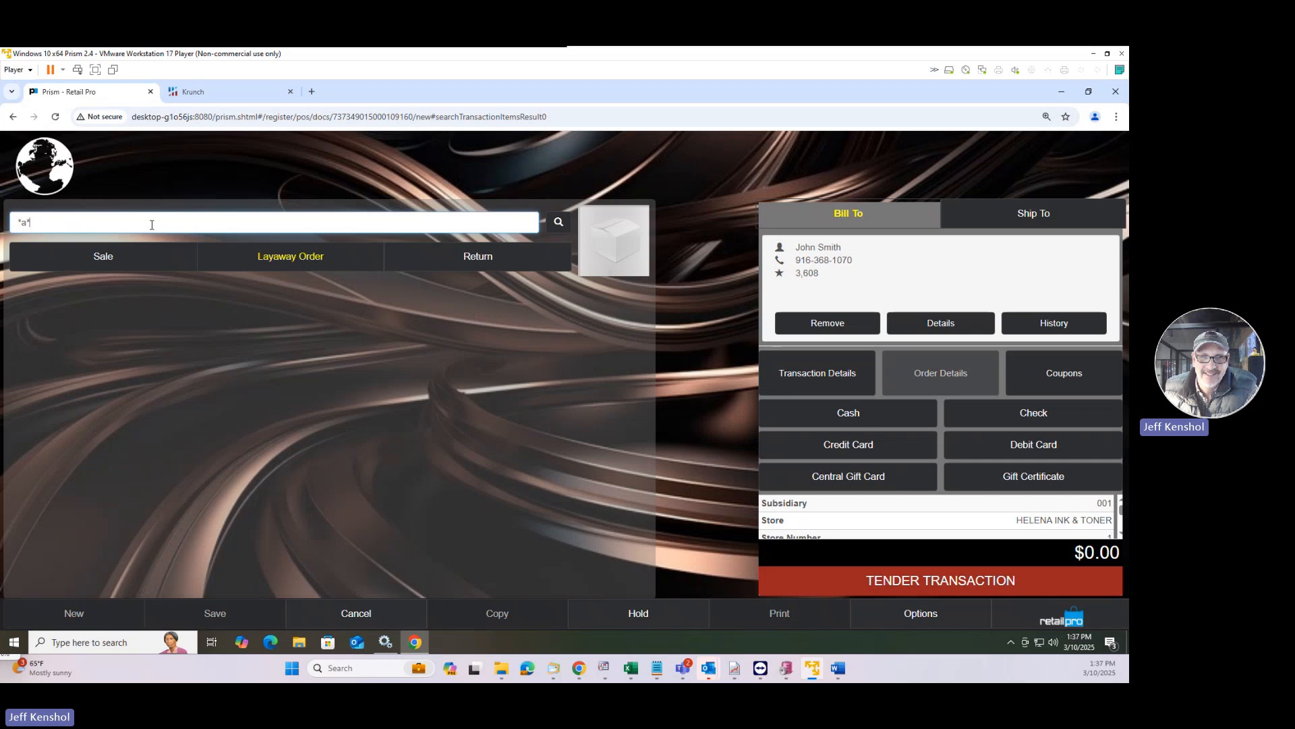
pyautogui.press('Return')
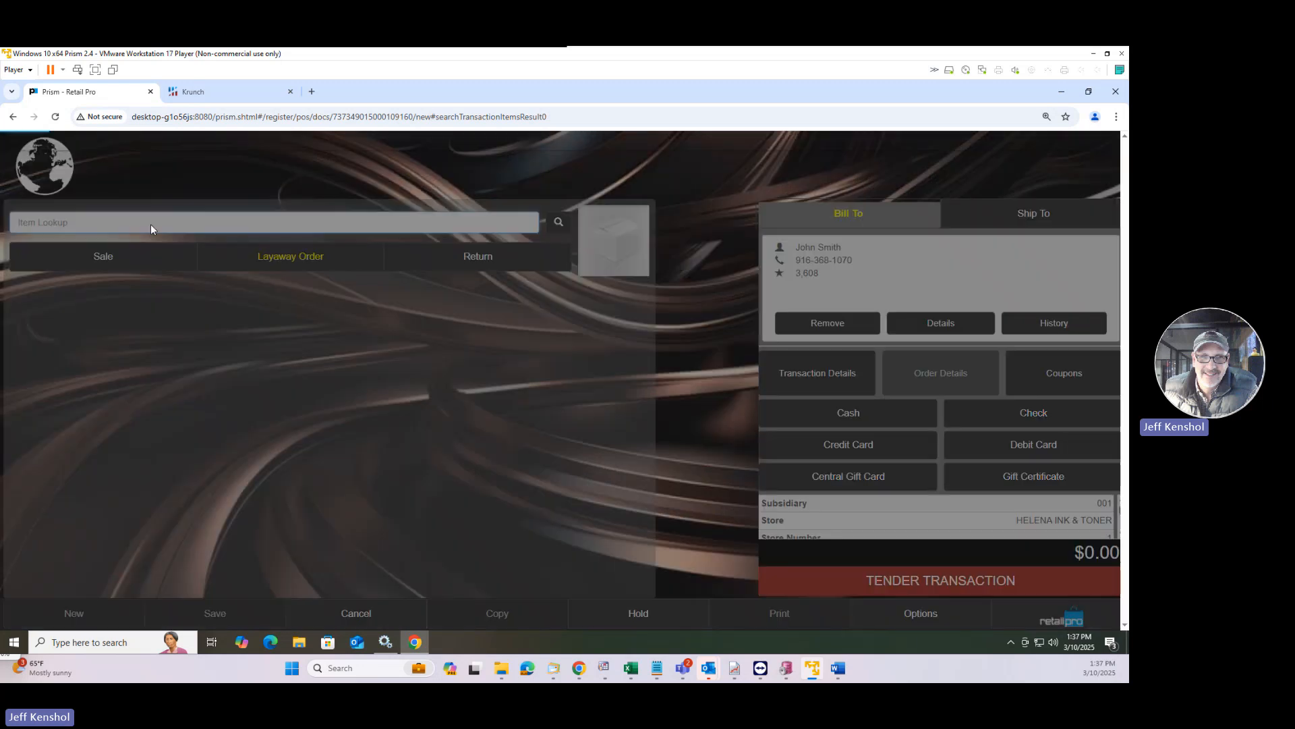
pyautogui.scroll(-1, 303, 330)
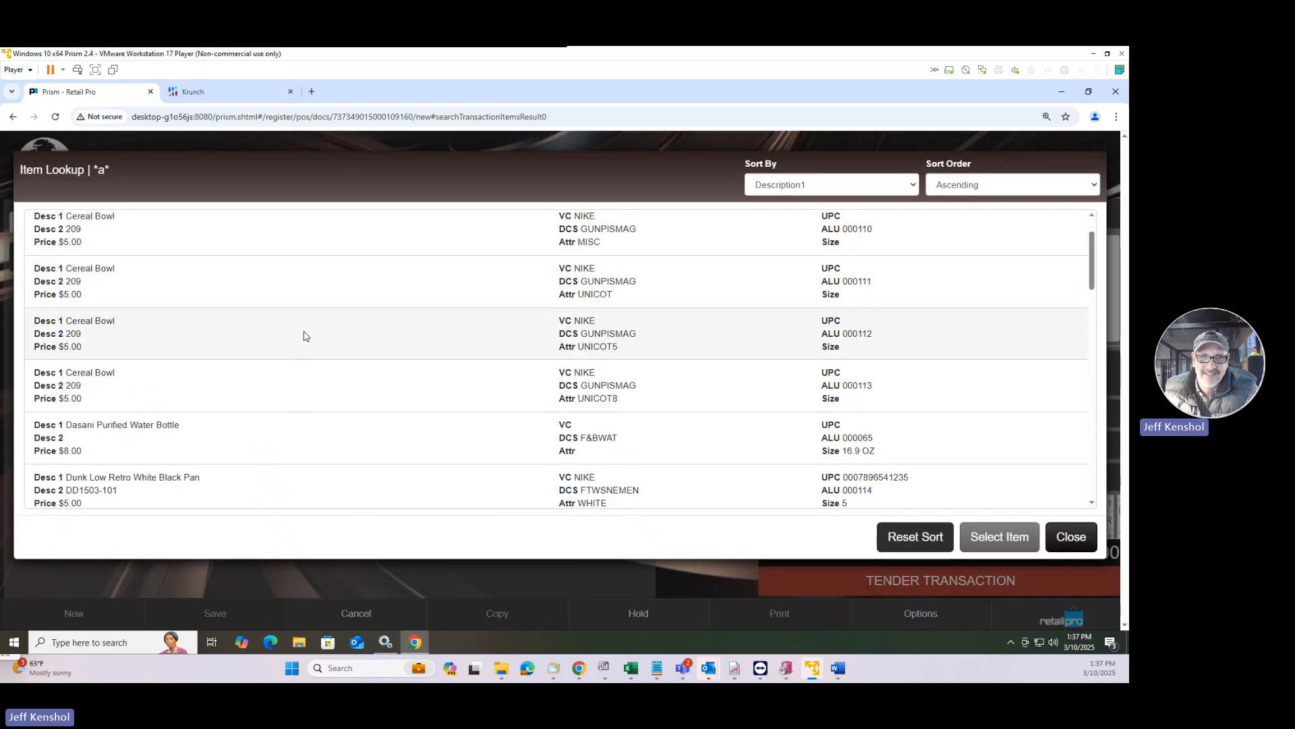
pyautogui.scroll(-2, 305, 338)
pyautogui.scroll(-3, 307, 339)
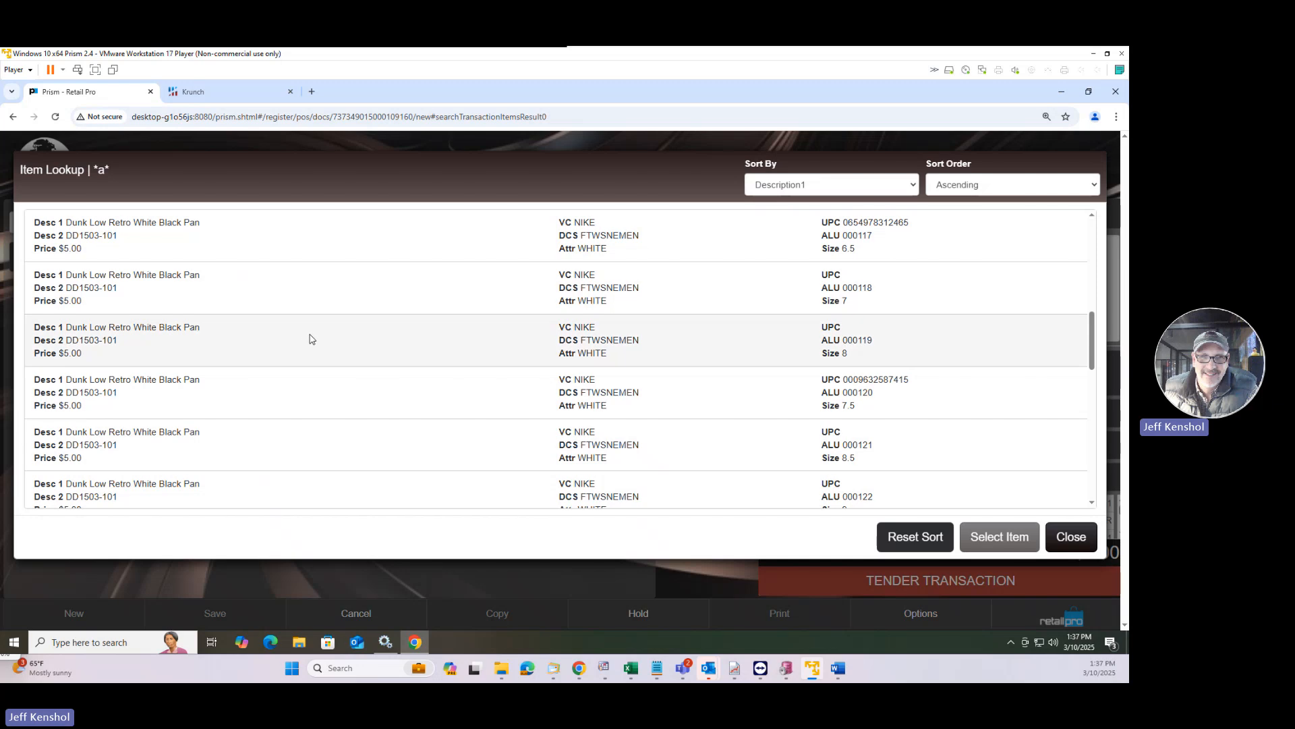
pyautogui.scroll(-4, 310, 339)
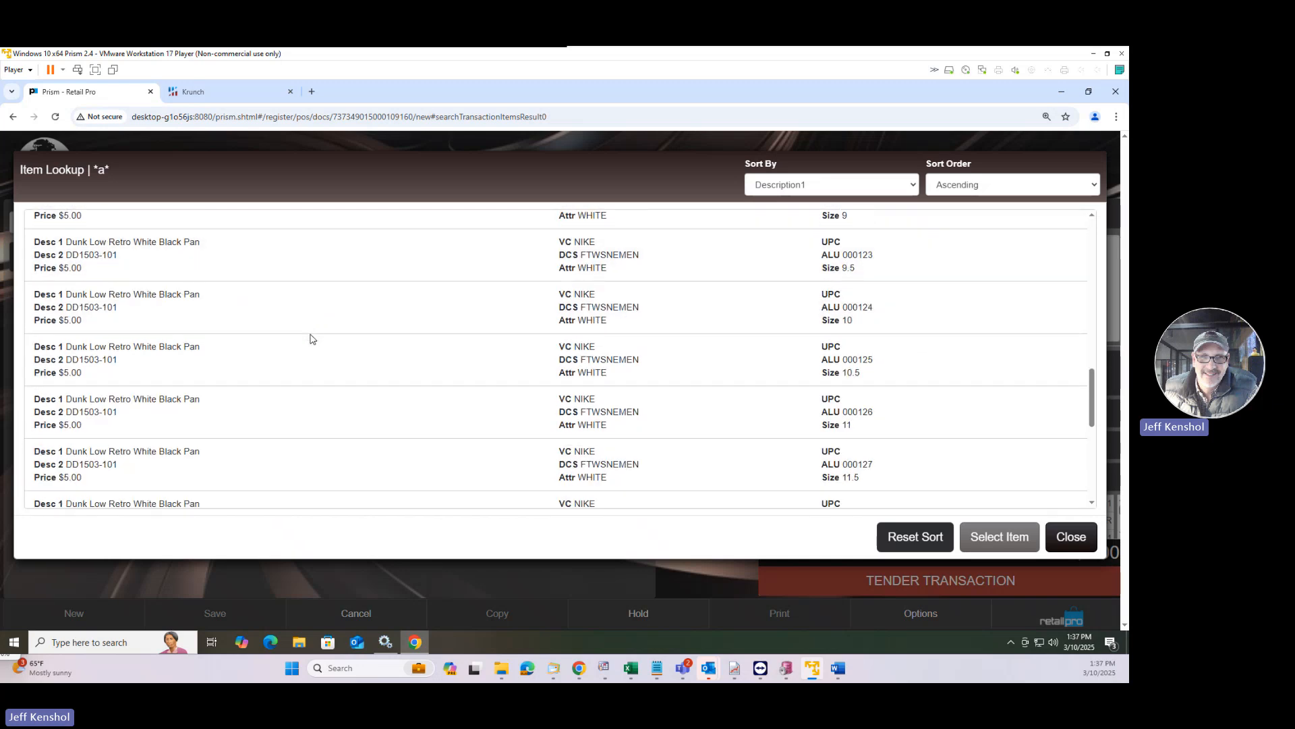
pyautogui.click(399, 429)
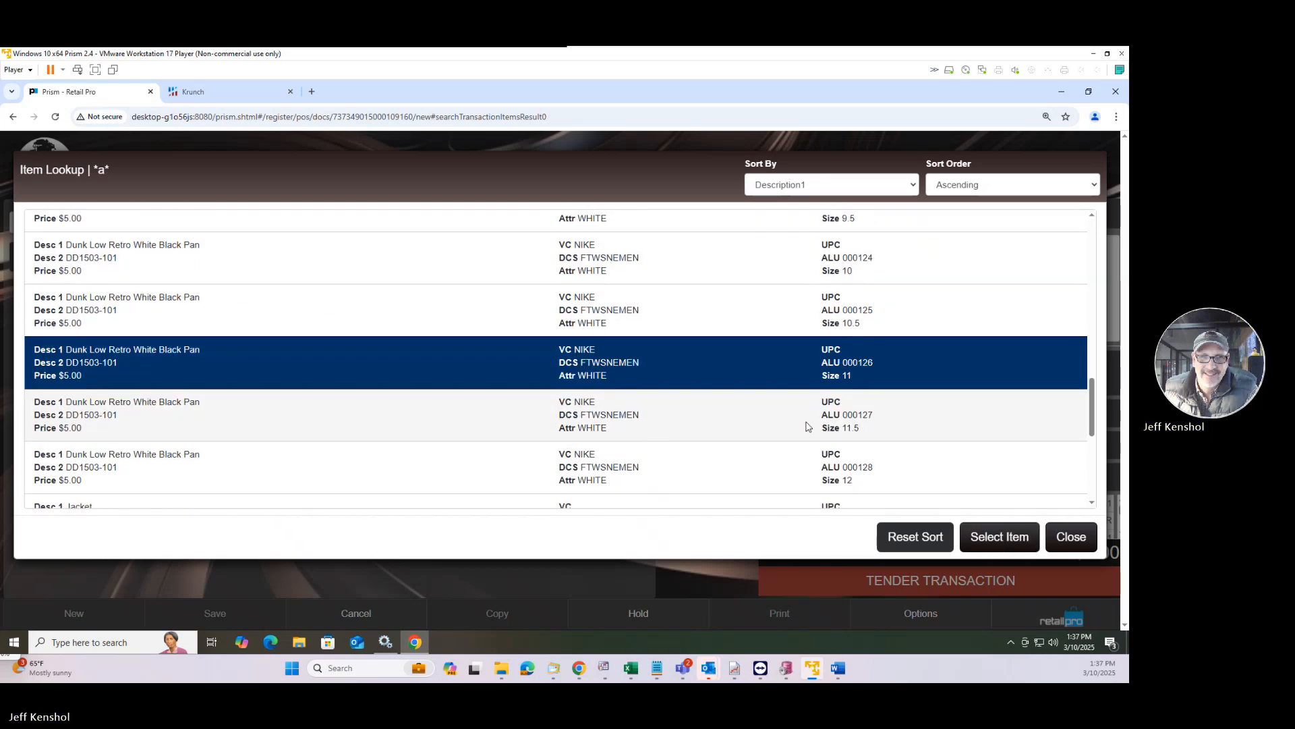
pyautogui.click(990, 547)
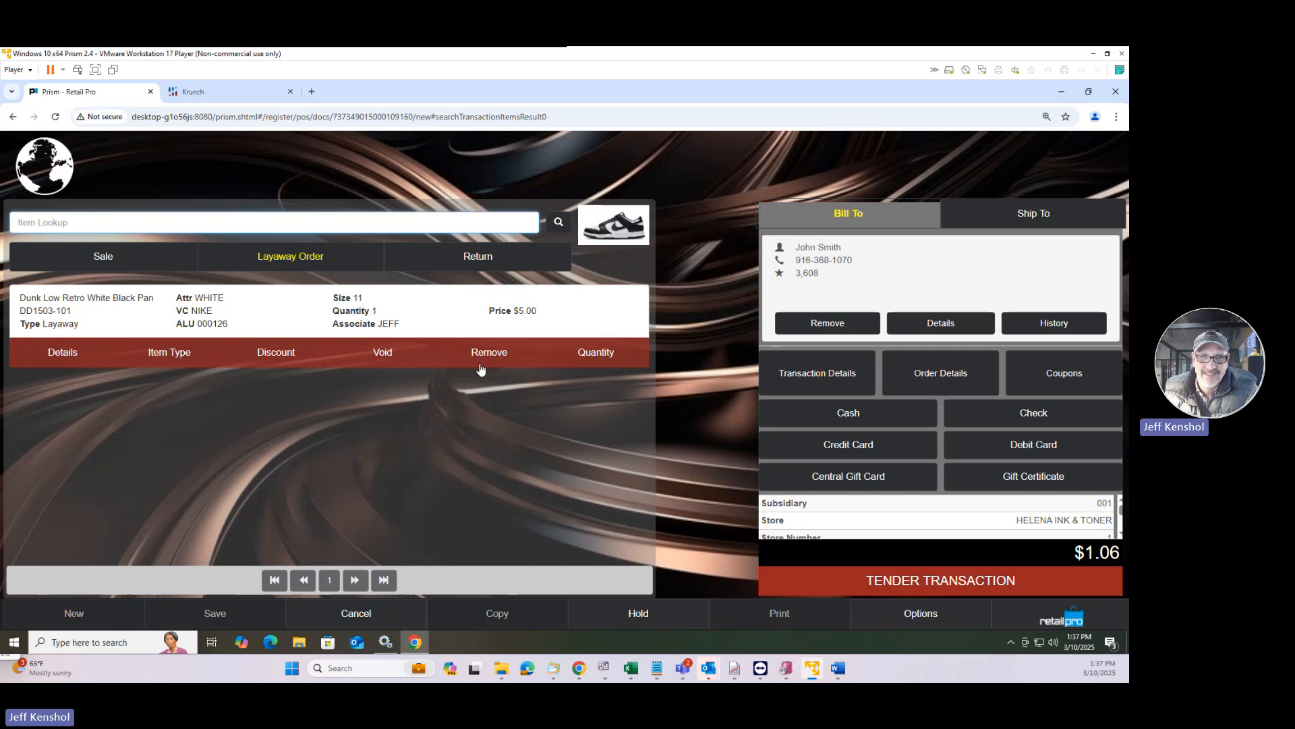
# Step: Override the layaway item's price to $29.99 as a price discount with the reason Sale
pyautogui.click(290, 355)
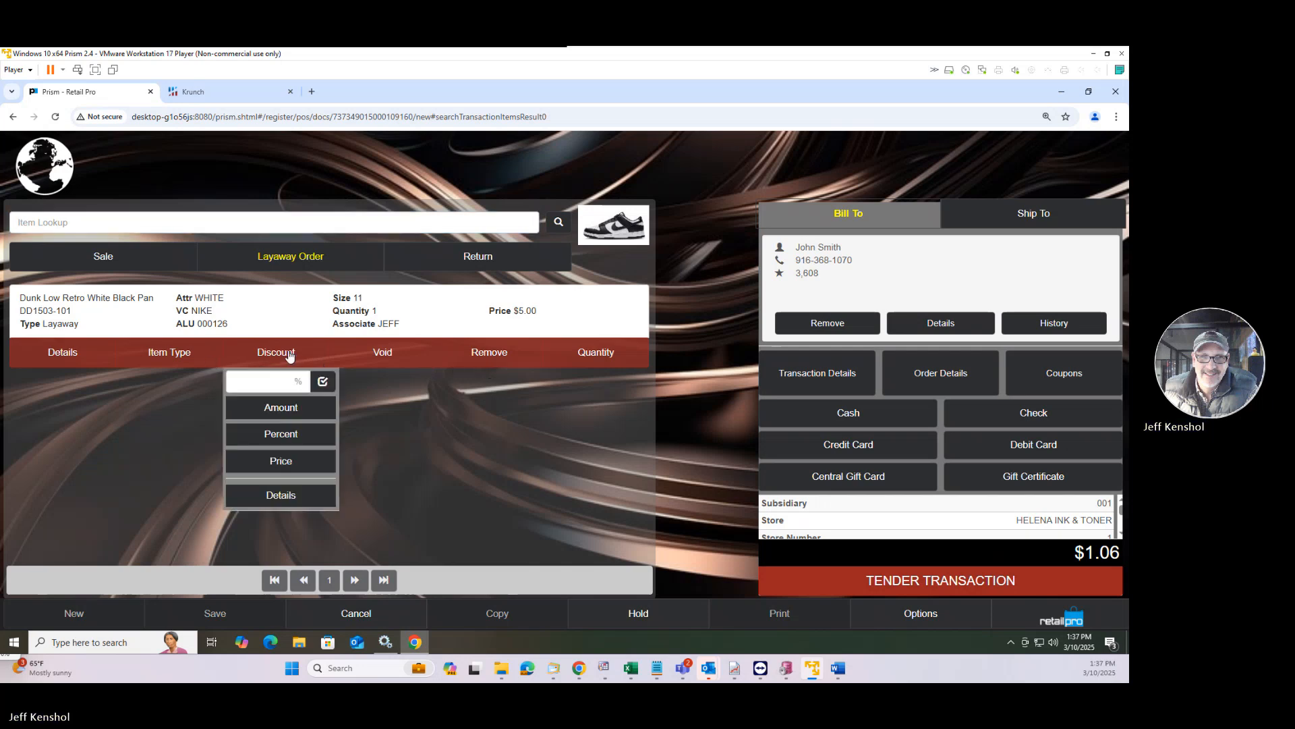
pyautogui.click(284, 460)
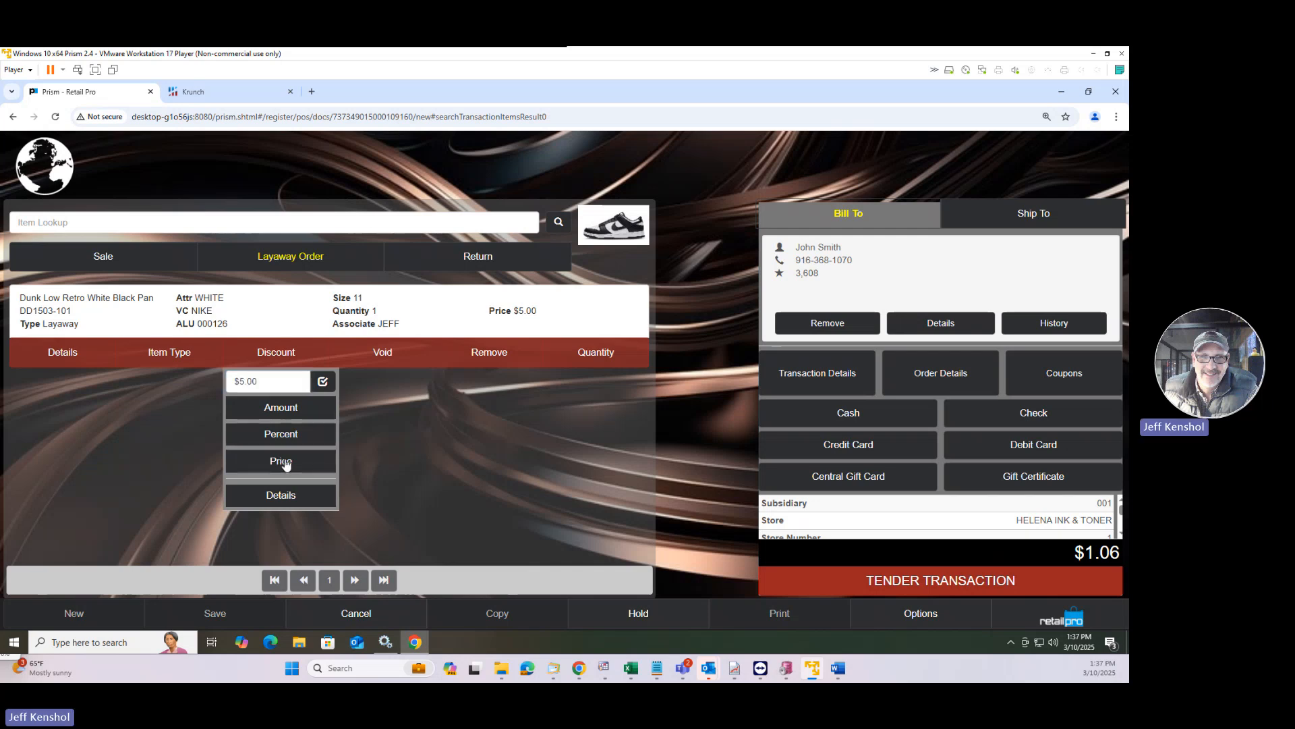
pyautogui.click(176, 375)
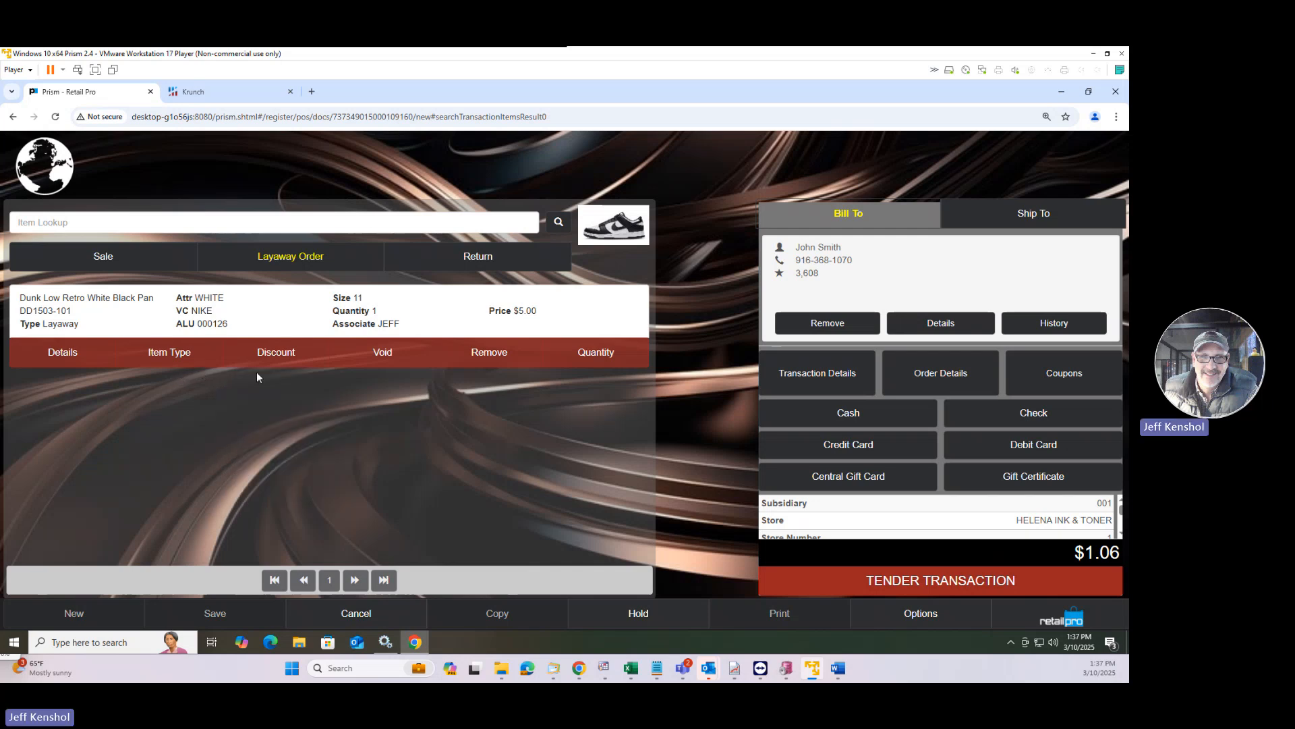
pyautogui.click(266, 354)
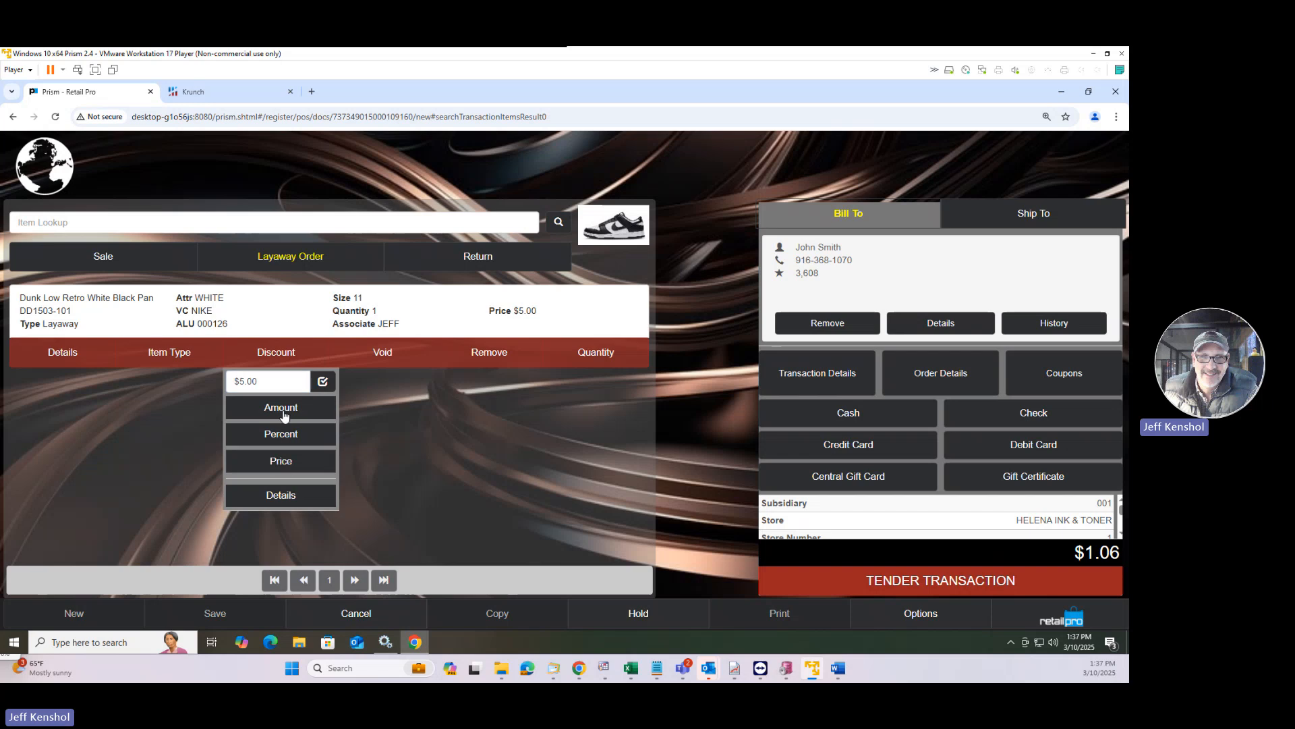
pyautogui.click(284, 386)
pyautogui.write('29.99')
pyautogui.press('Return')
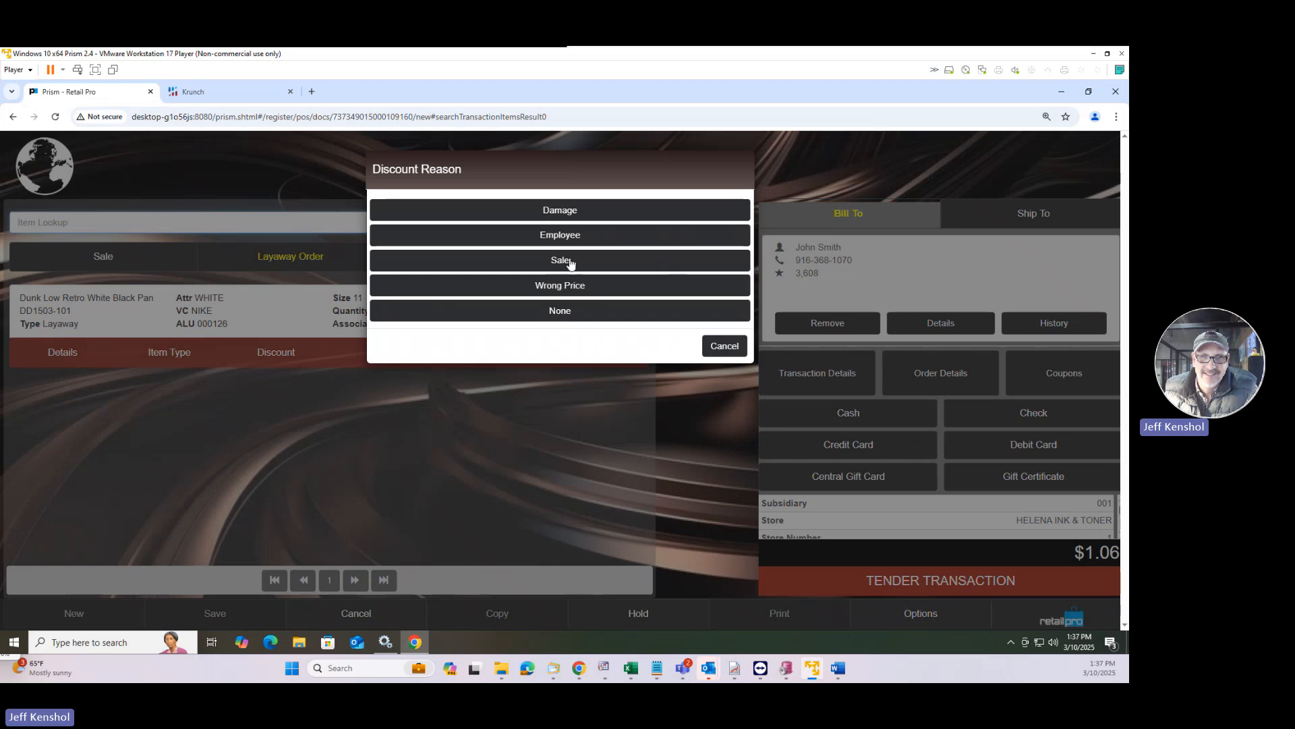
pyautogui.click(572, 261)
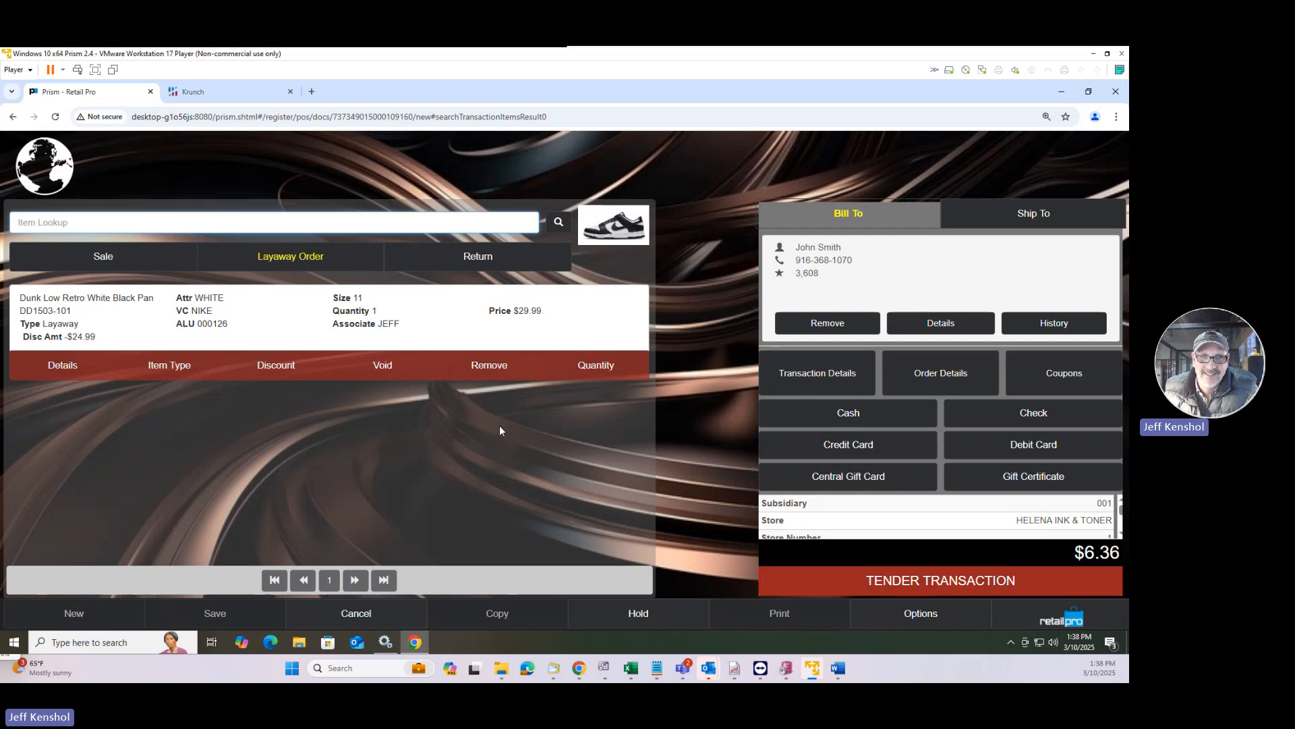
# Step: Tender the layaway with the 20% minimum deposit of $6.36 and take the payment in cash
pyautogui.click(927, 584)
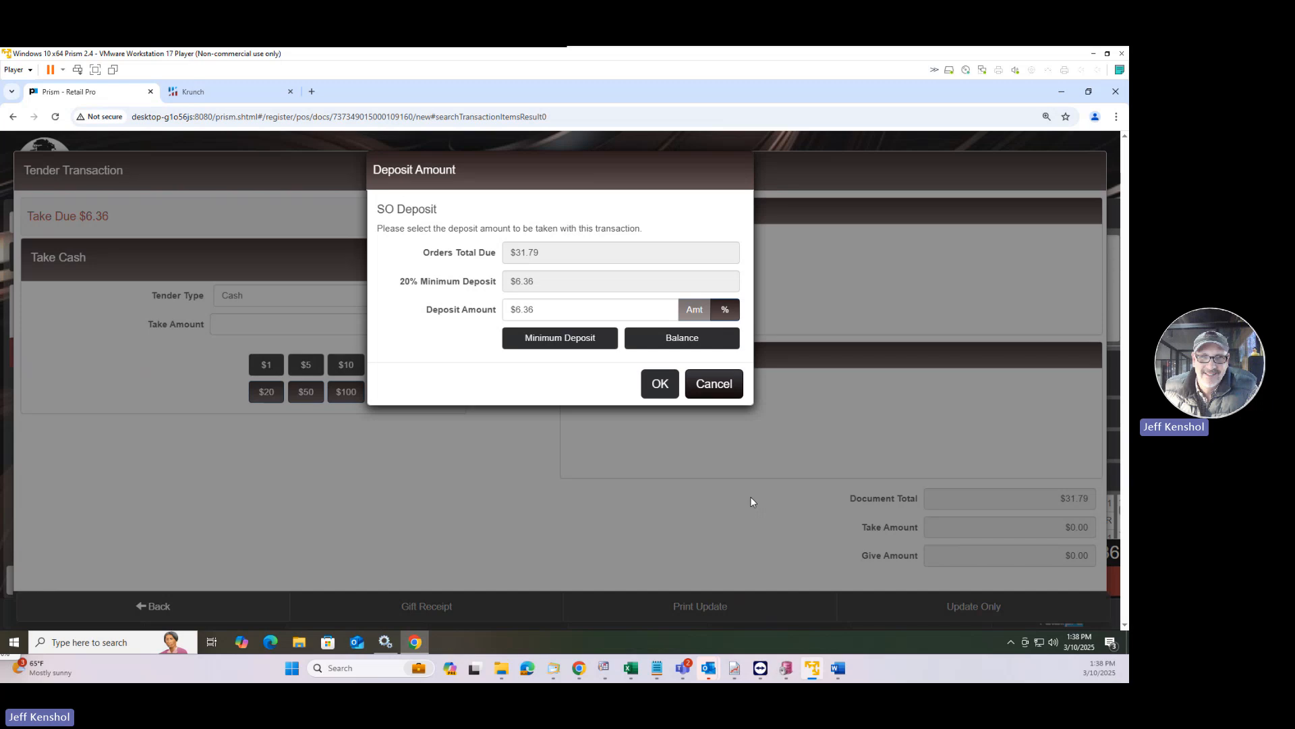
pyautogui.moveTo(543, 309); pyautogui.dragTo(497, 311)
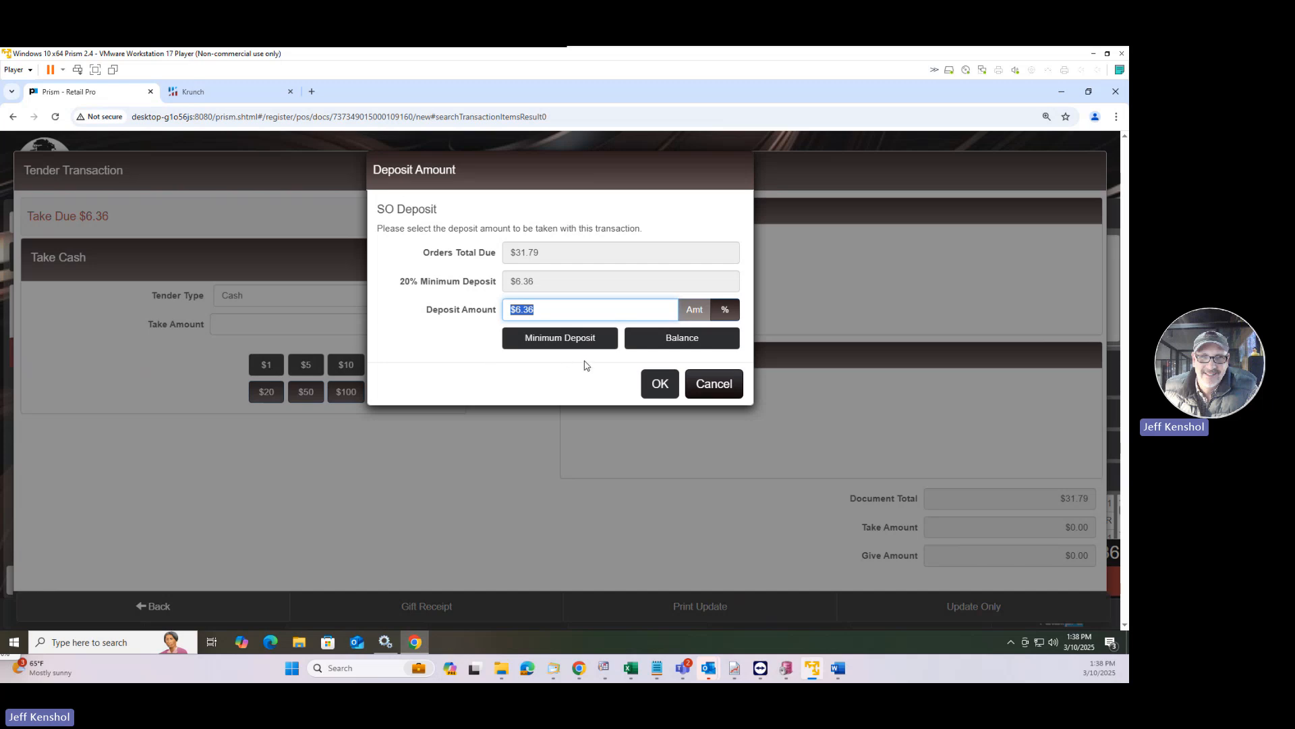
pyautogui.click(652, 383)
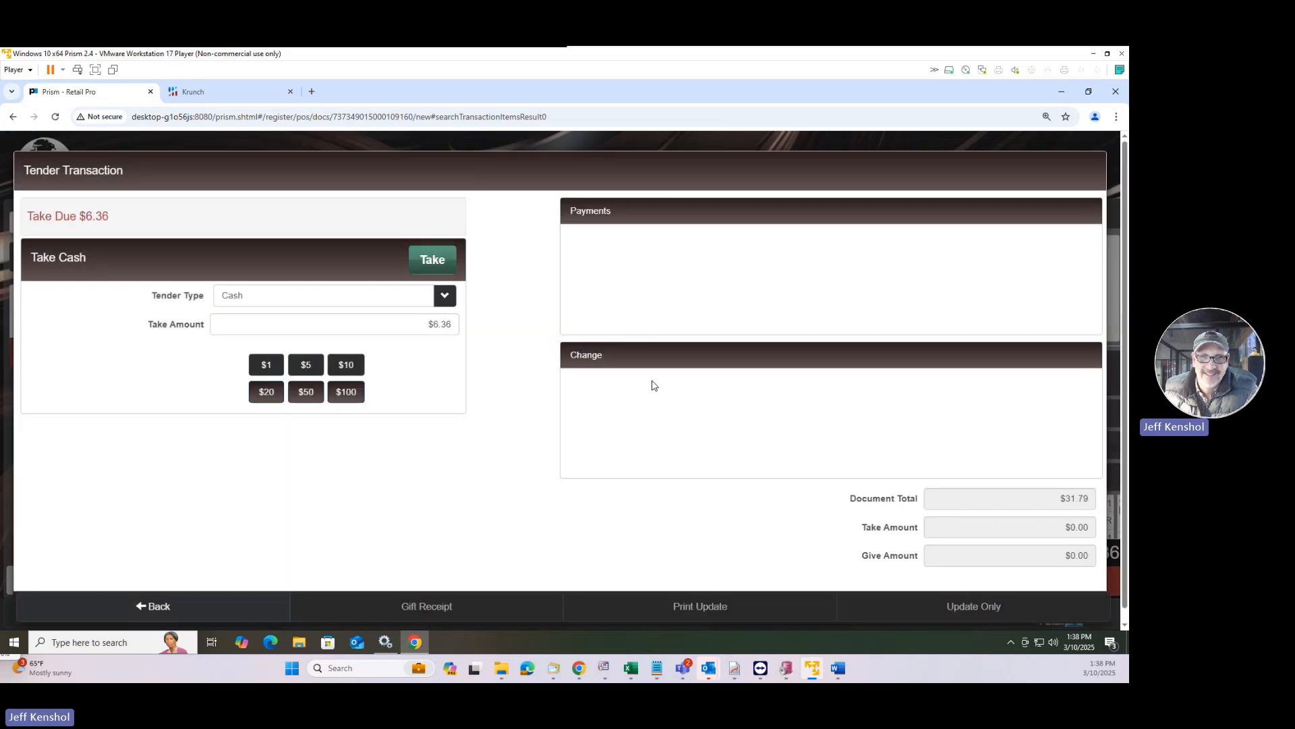
pyautogui.click(437, 262)
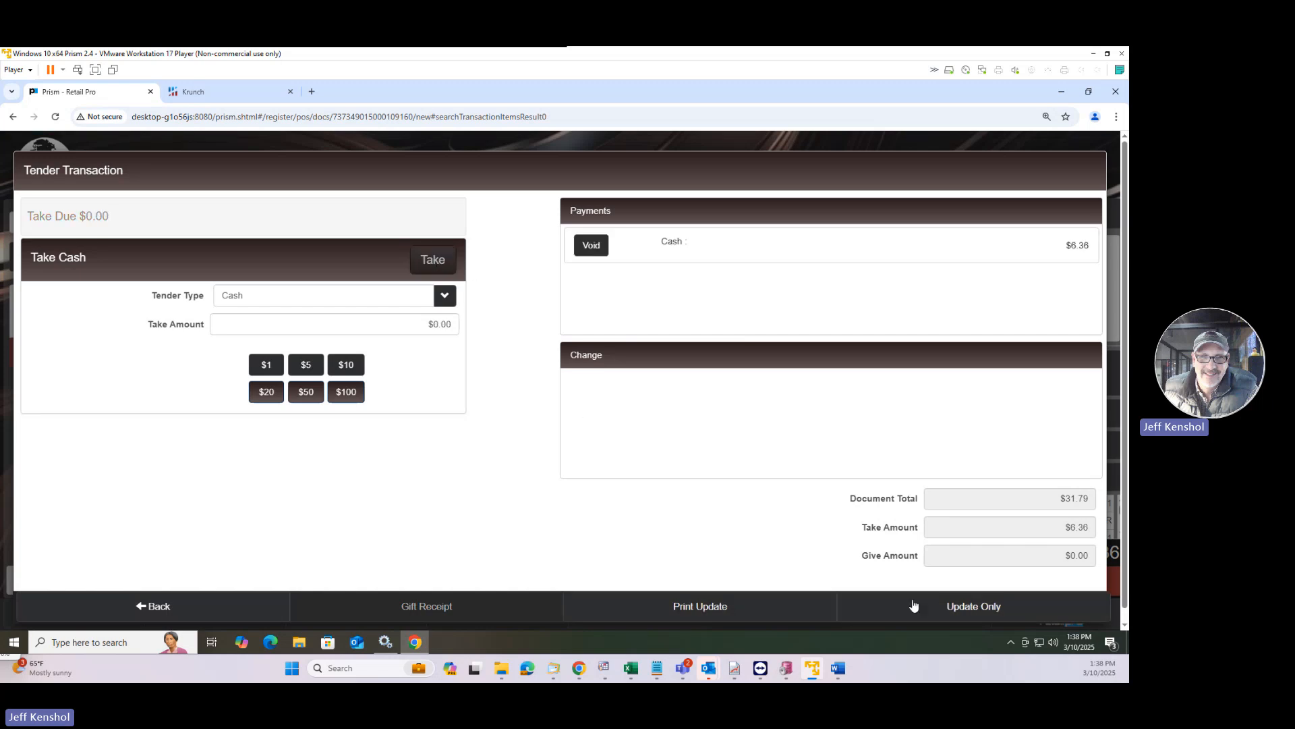
# Step: Finalize the layaway without printing and assign a bill-to customer found by first name to the new transaction
pyautogui.click(953, 616)
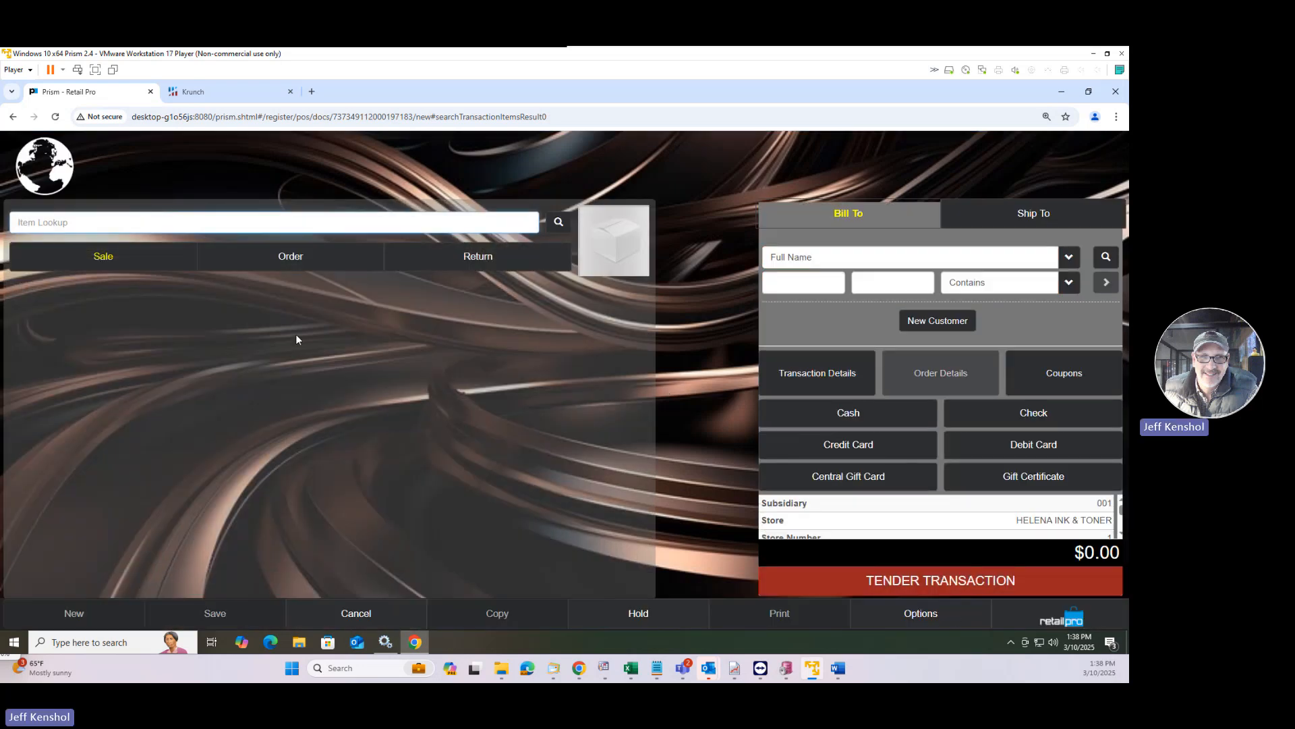
pyautogui.click(788, 282)
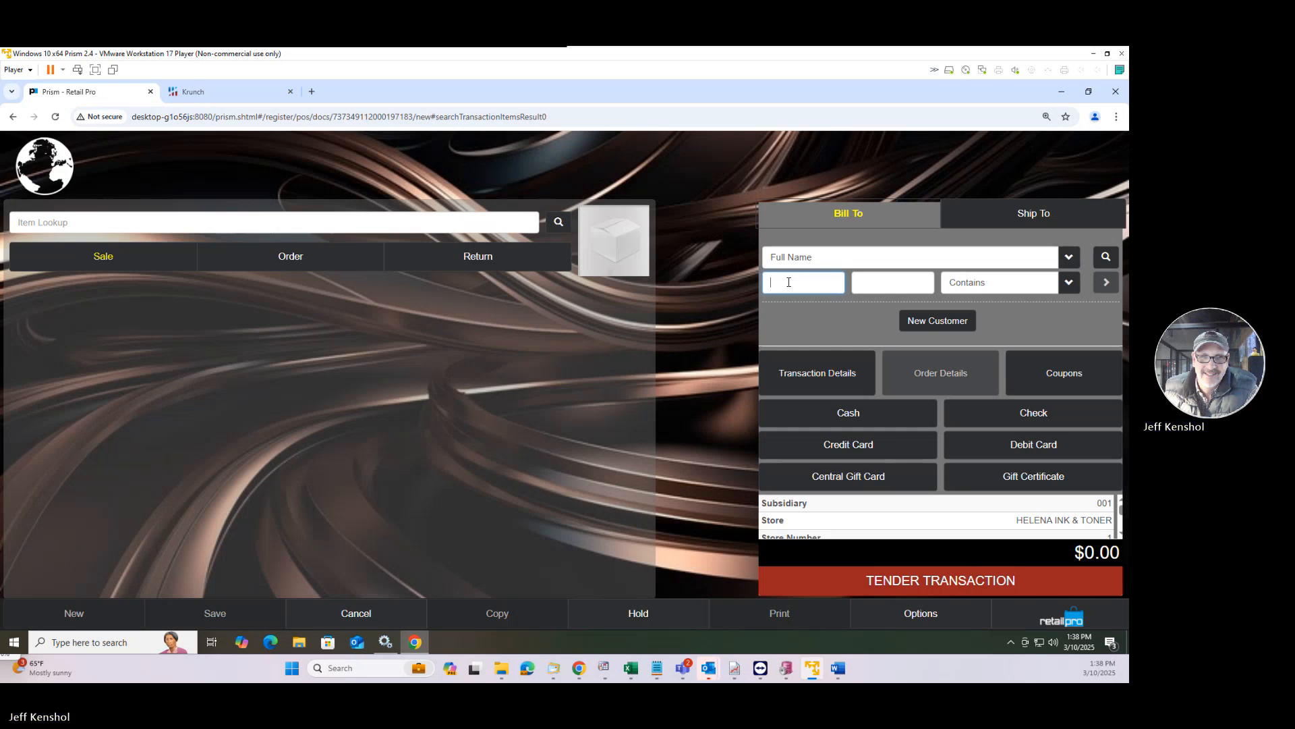
pyautogui.write('john')
pyautogui.press('Return')
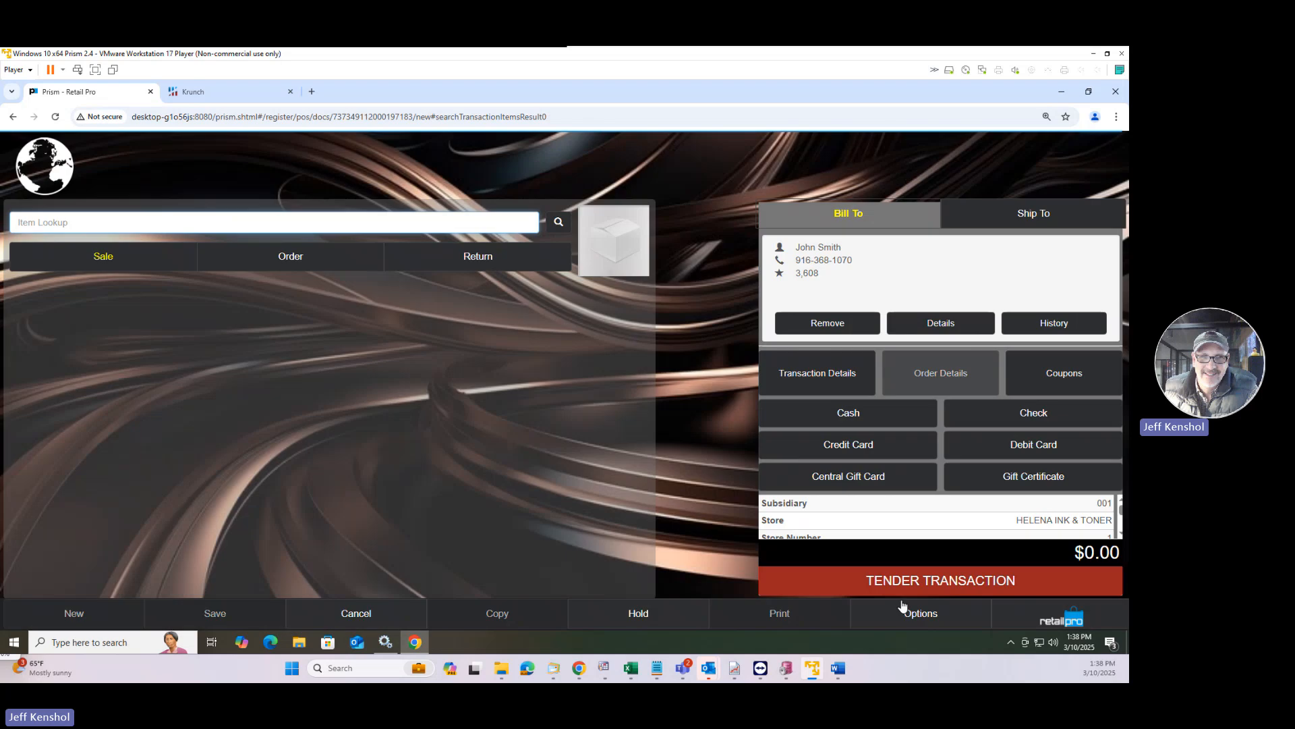
# Step: Start a new special order item with DCS code FTWSNEMEN and vendor NIKE - Nike, LLC
pyautogui.click(914, 619)
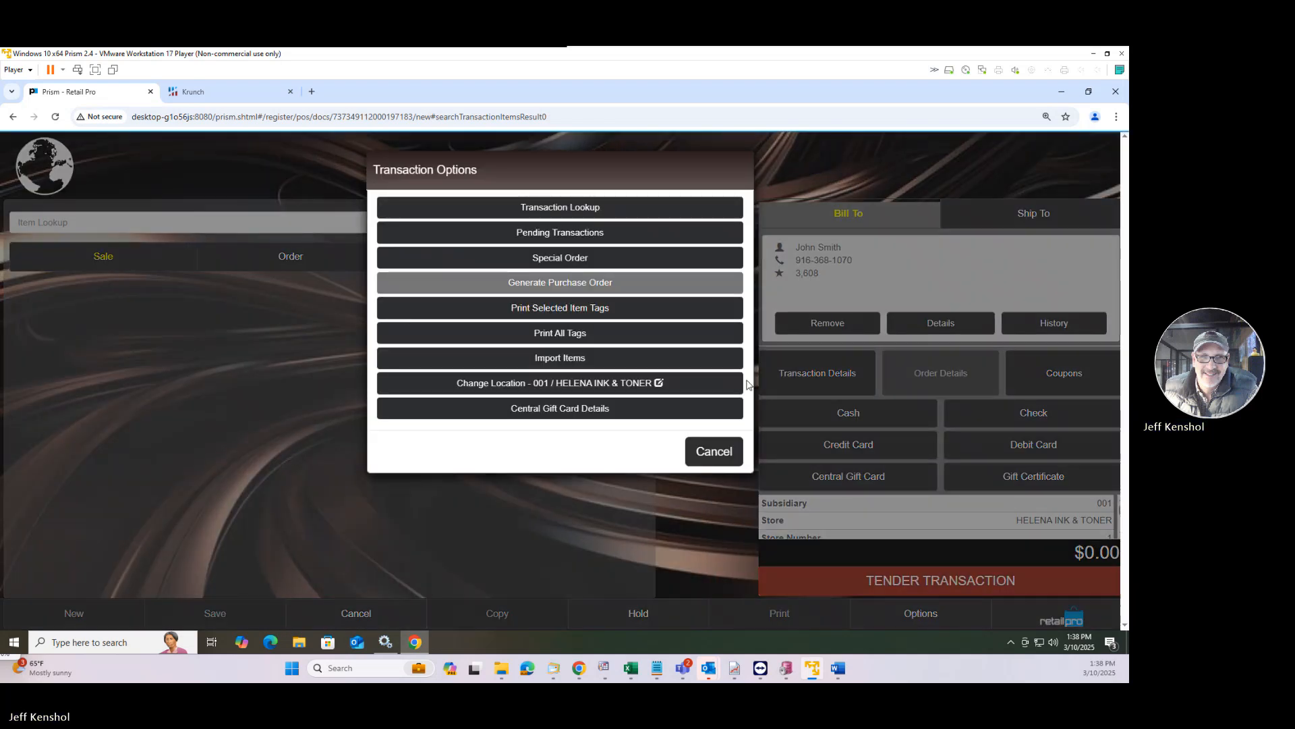
pyautogui.click(553, 257)
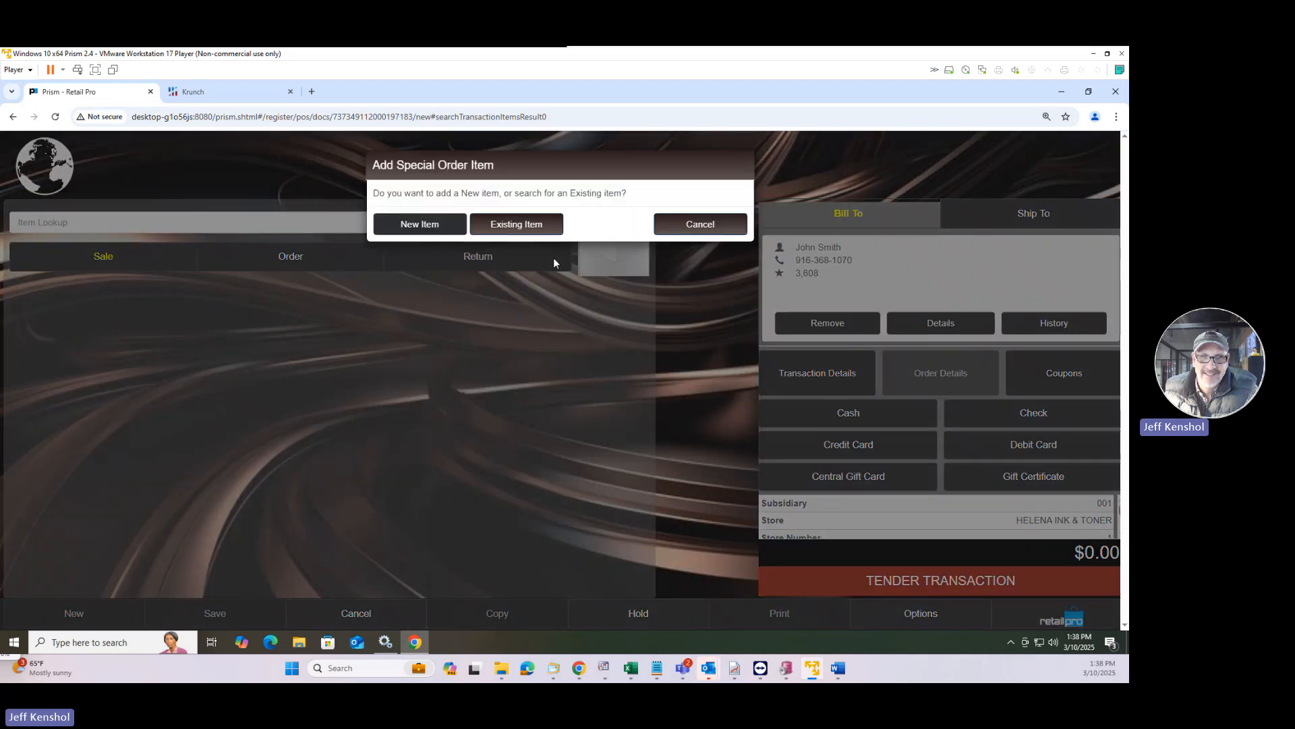
pyautogui.click(429, 230)
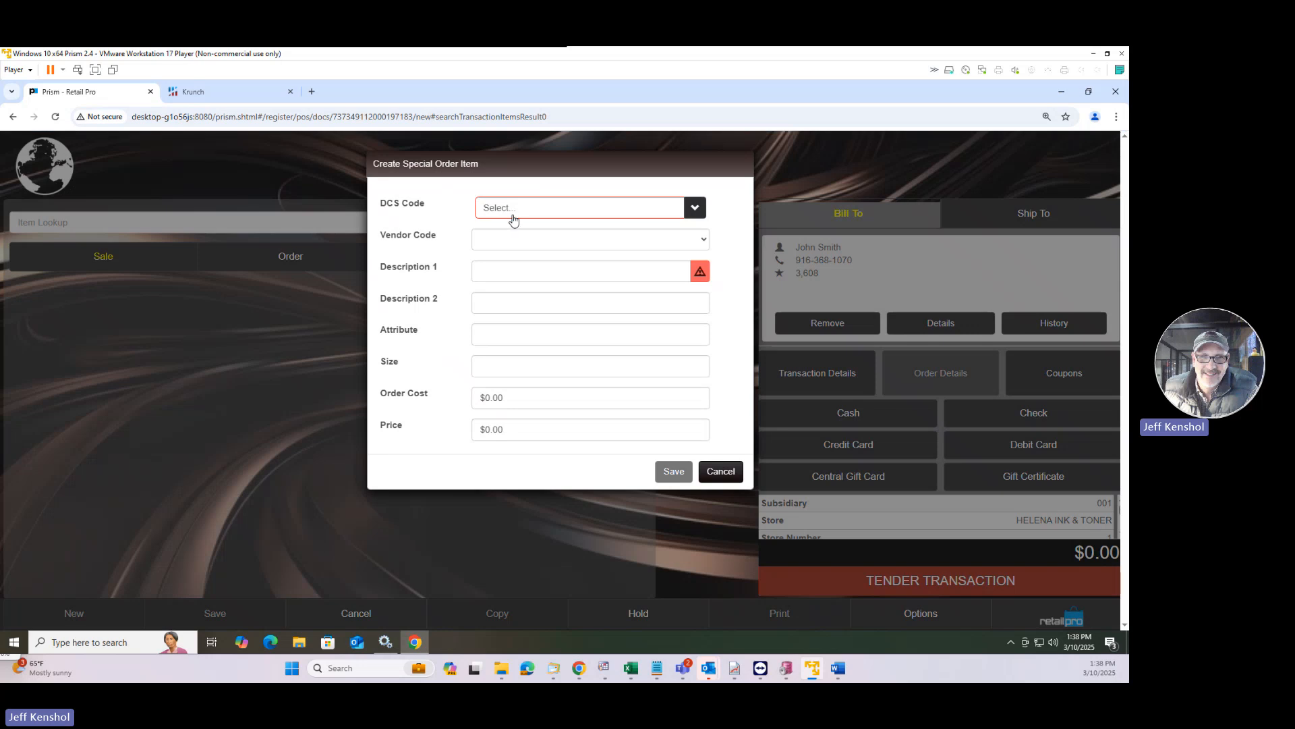
pyautogui.click(515, 210)
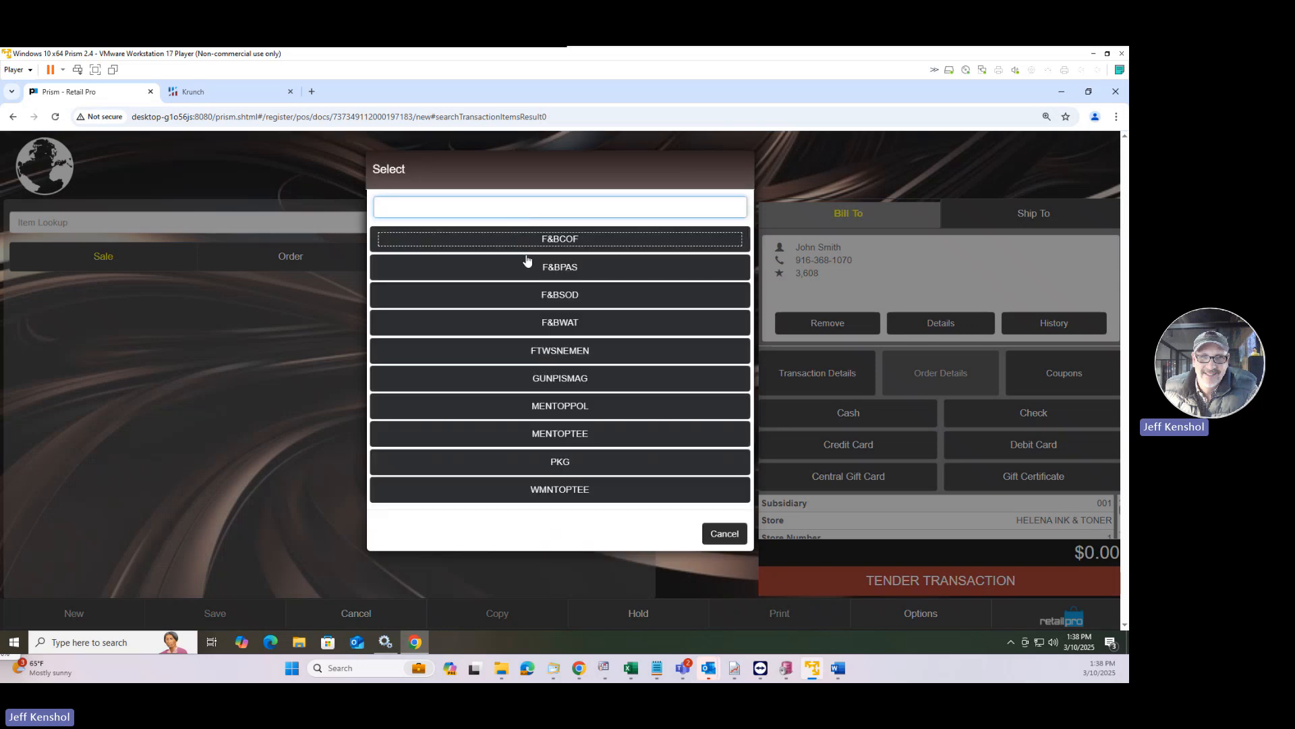
pyautogui.click(550, 352)
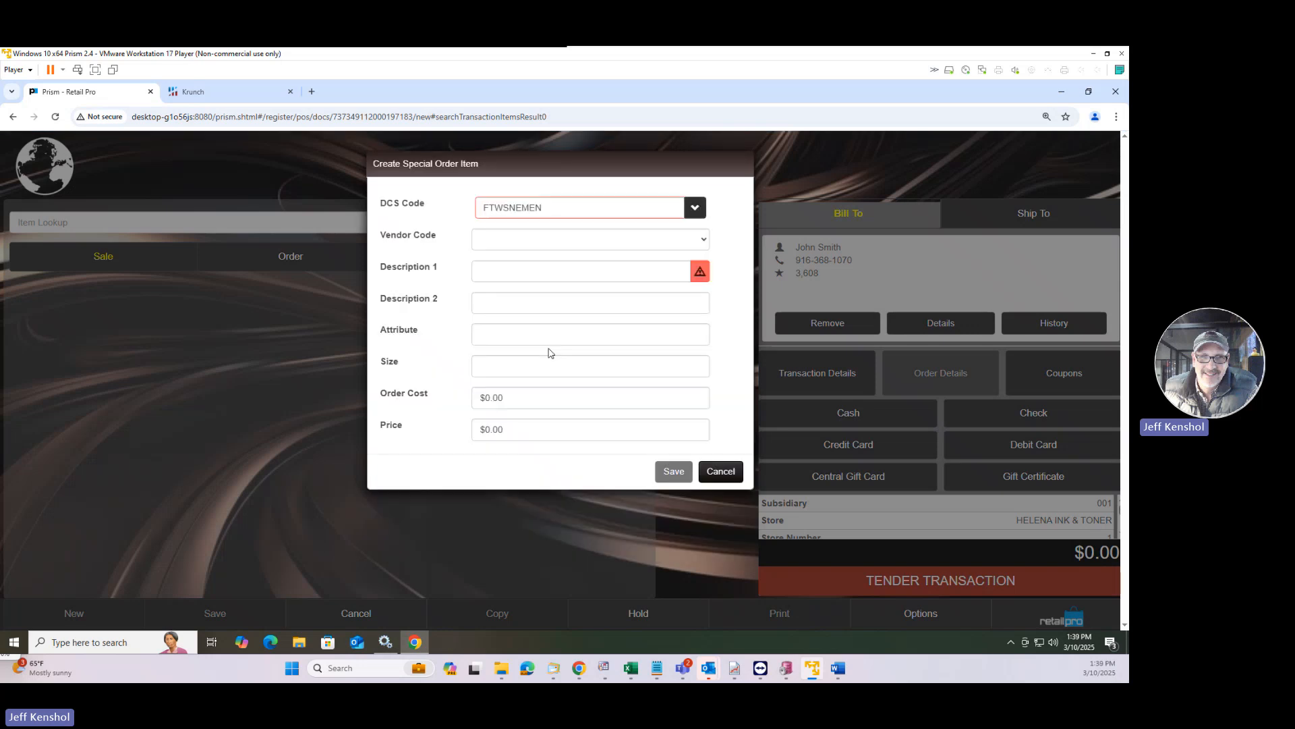
pyautogui.click(514, 239)
pyautogui.click(514, 287)
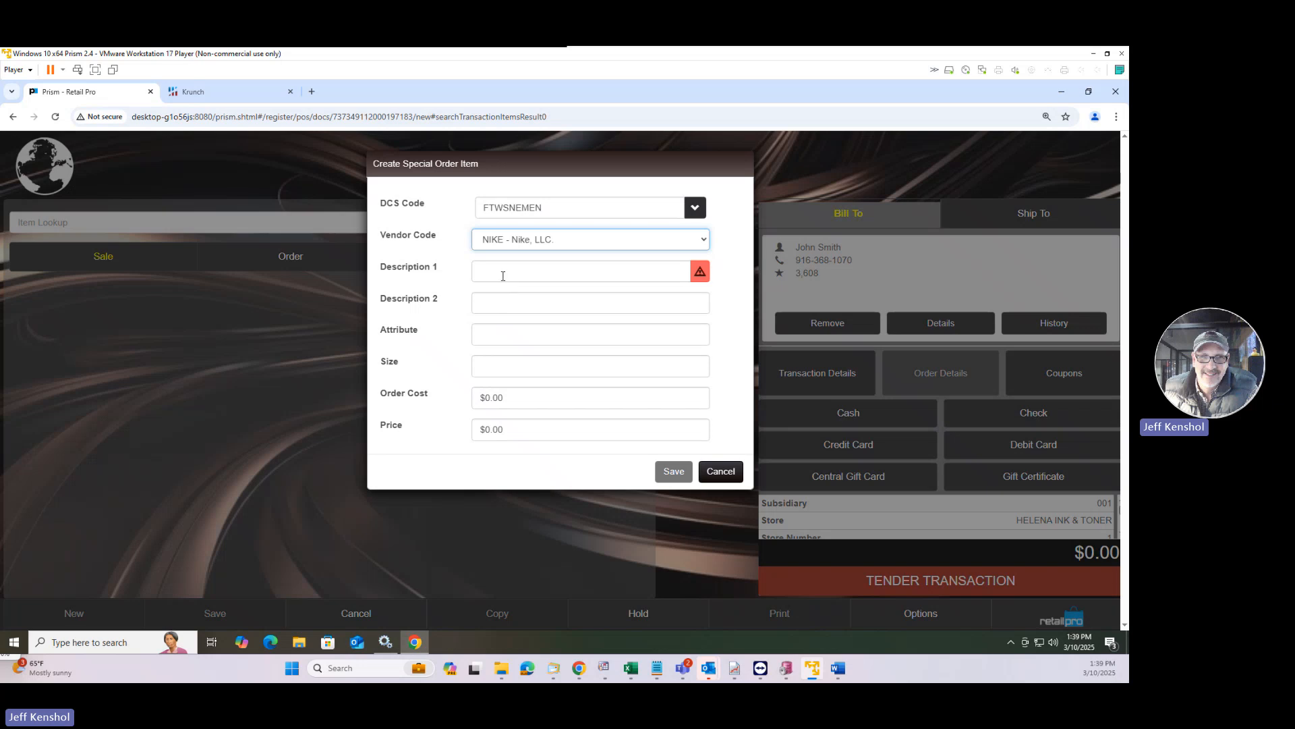
# Step: Describe the special order item as Jordan Airforce 1, with size 15 and attribute Blk
pyautogui.click(503, 274)
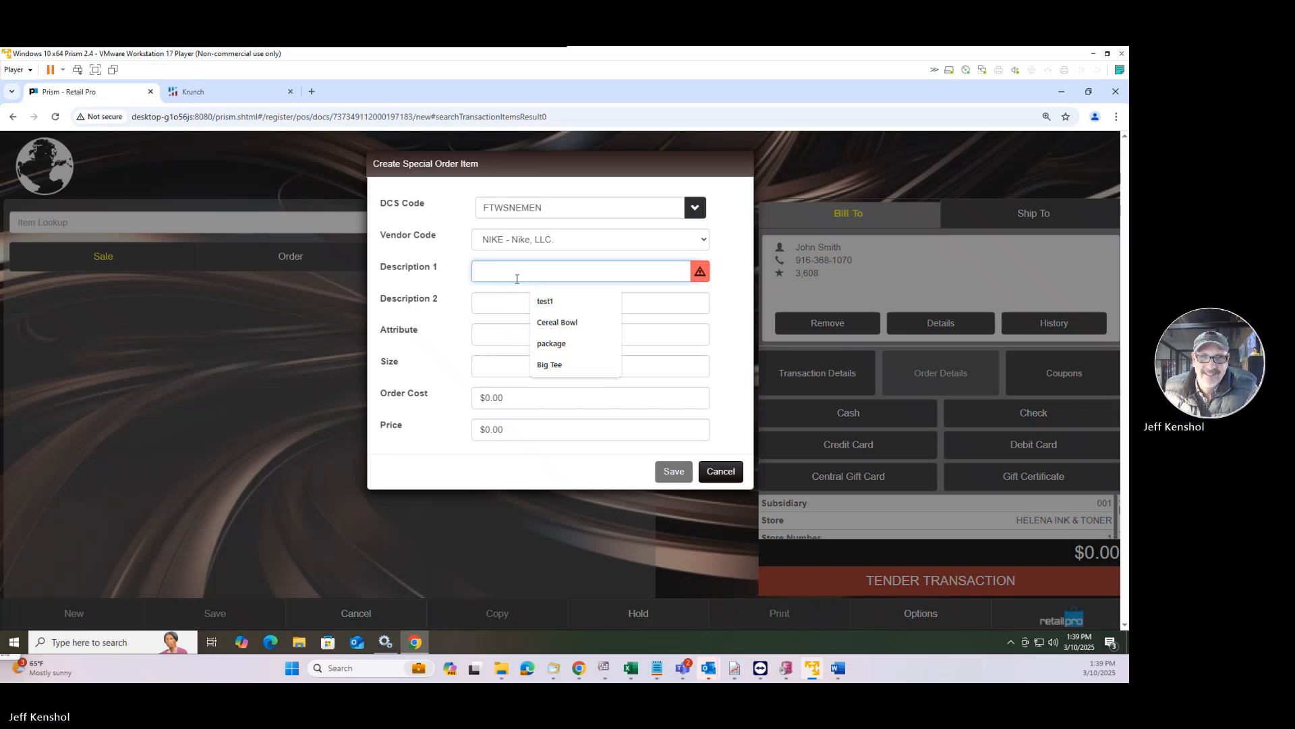
pyautogui.write('Jordan Air')
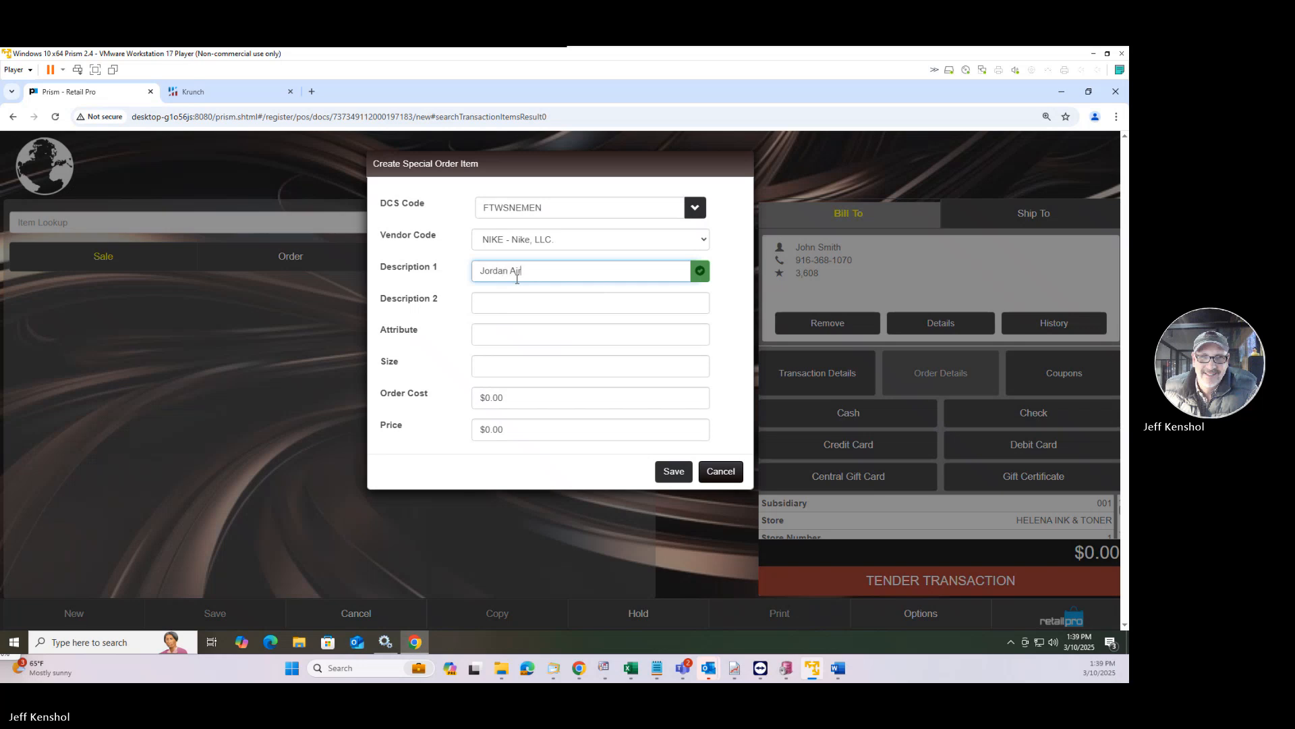
pyautogui.write('force 1')
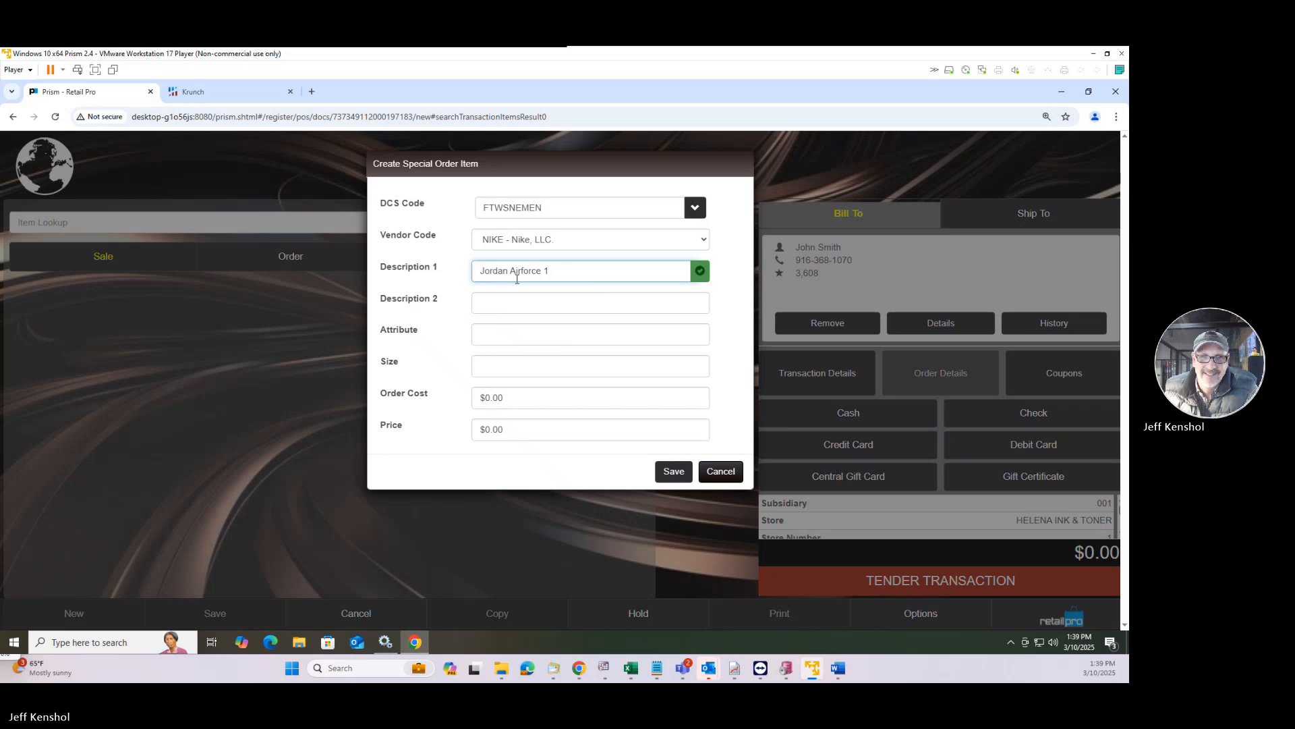
pyautogui.click(500, 339)
pyautogui.click(497, 373)
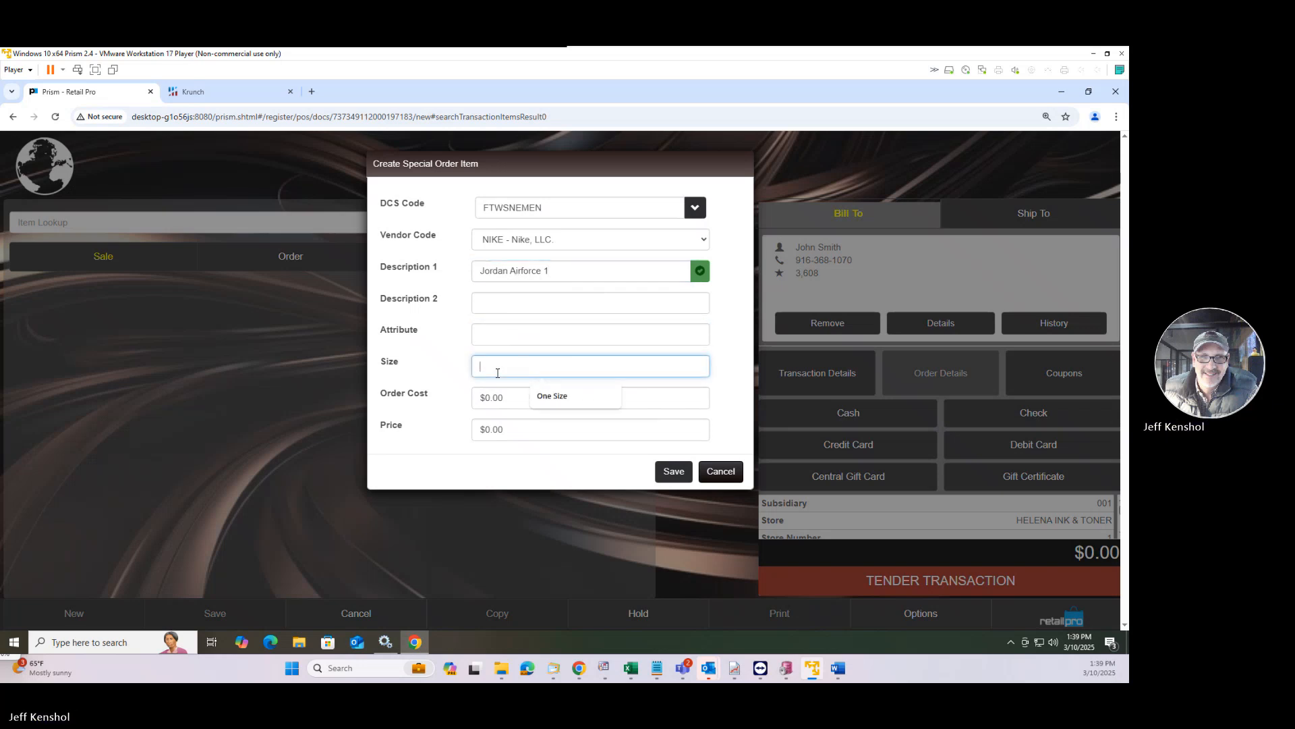
pyautogui.write('15')
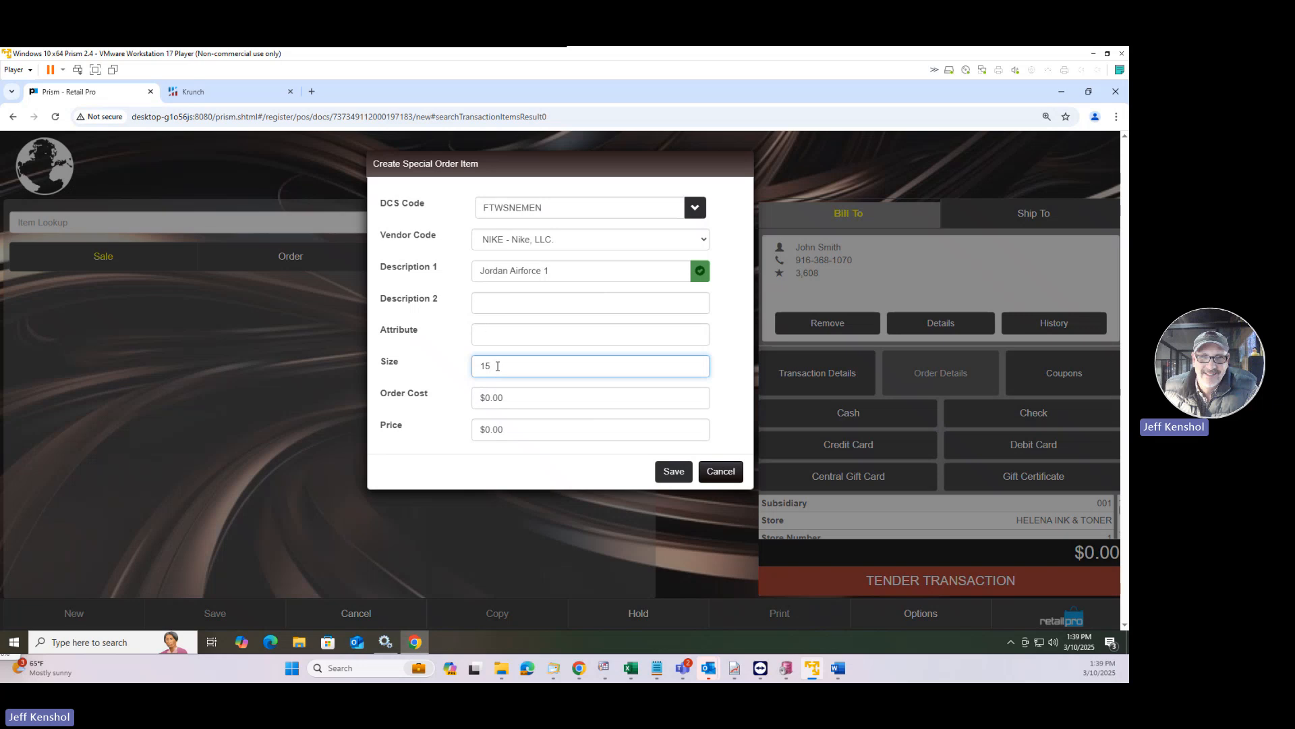
pyautogui.click(483, 327)
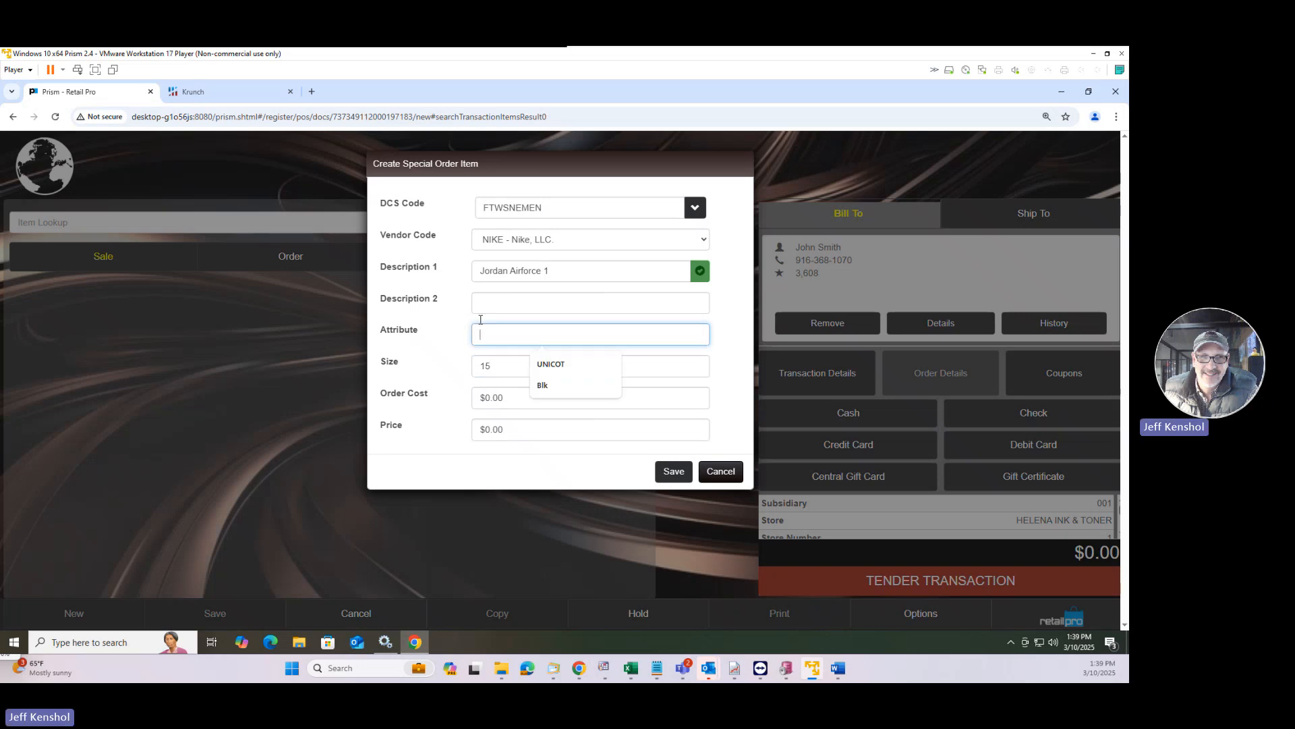
pyautogui.click(543, 384)
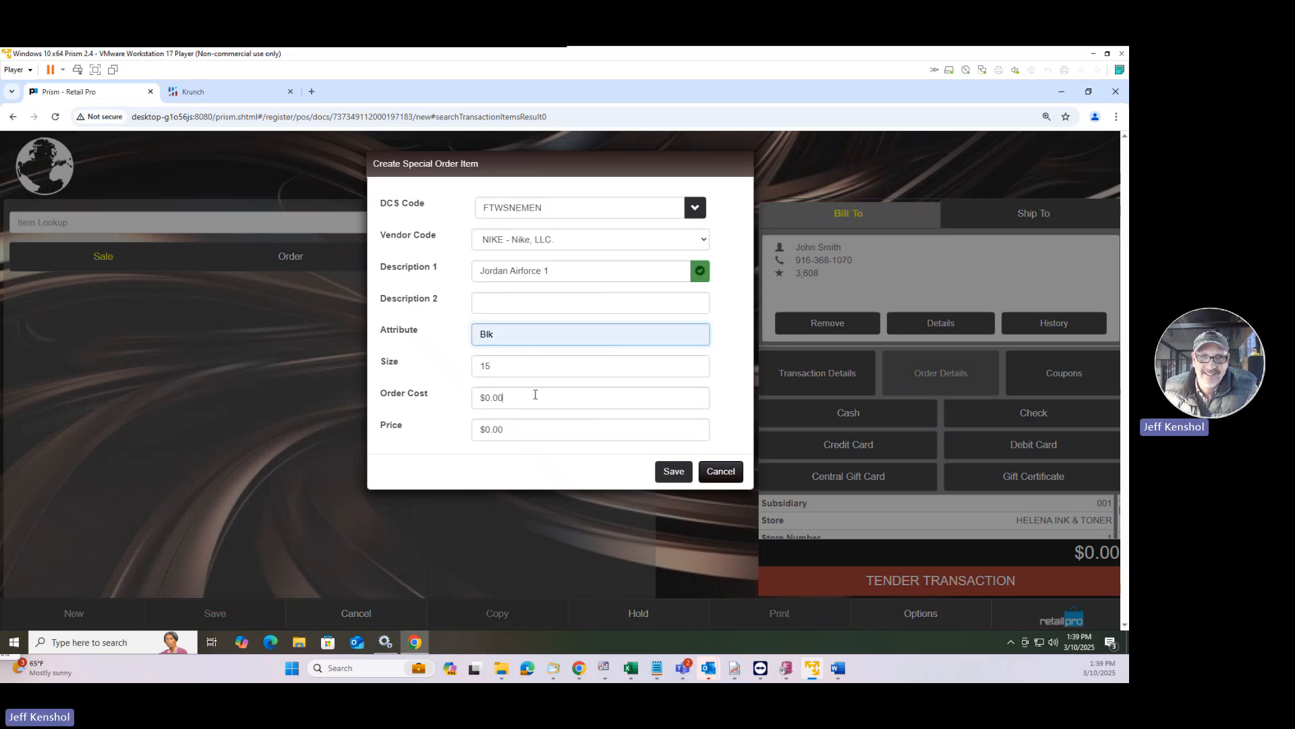
# Step: Set the special order item's cost to $50 and price to $100, and save it with the price reason MANUALLY
pyautogui.click(535, 395)
pyautogui.write('50')
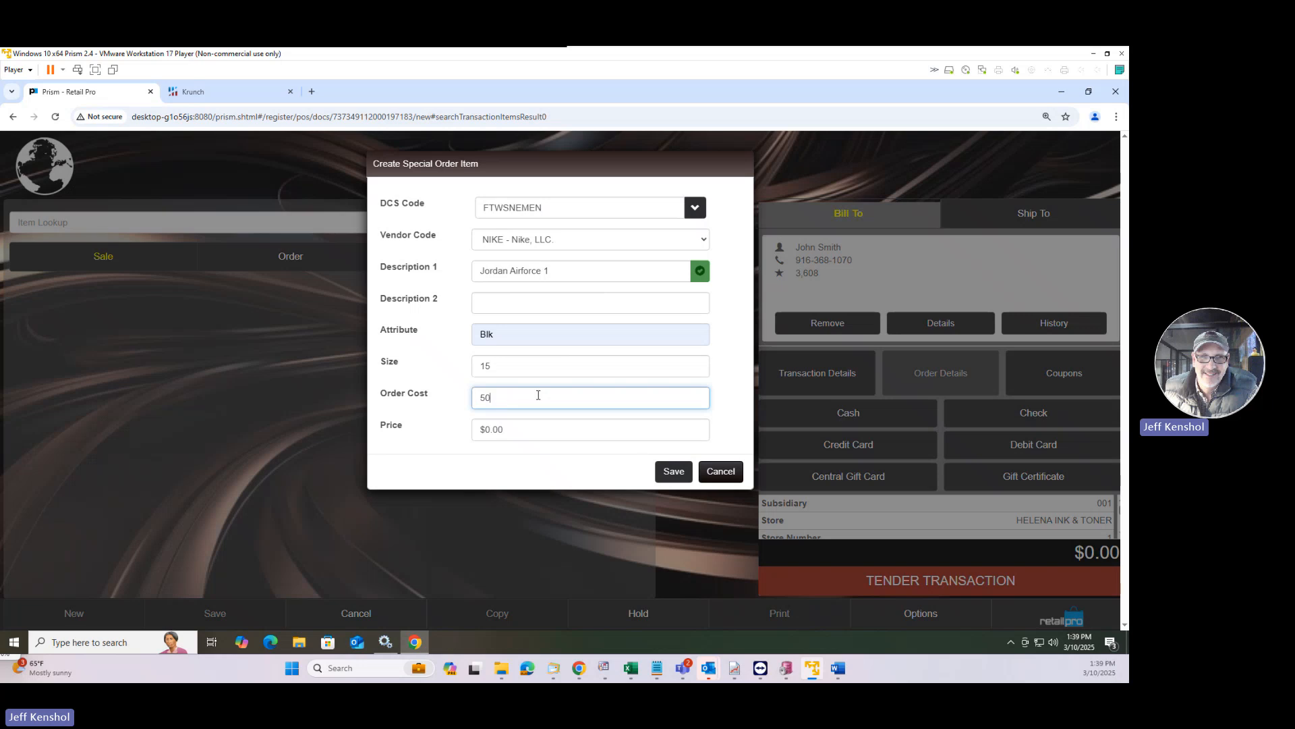
pyautogui.press('Tab')
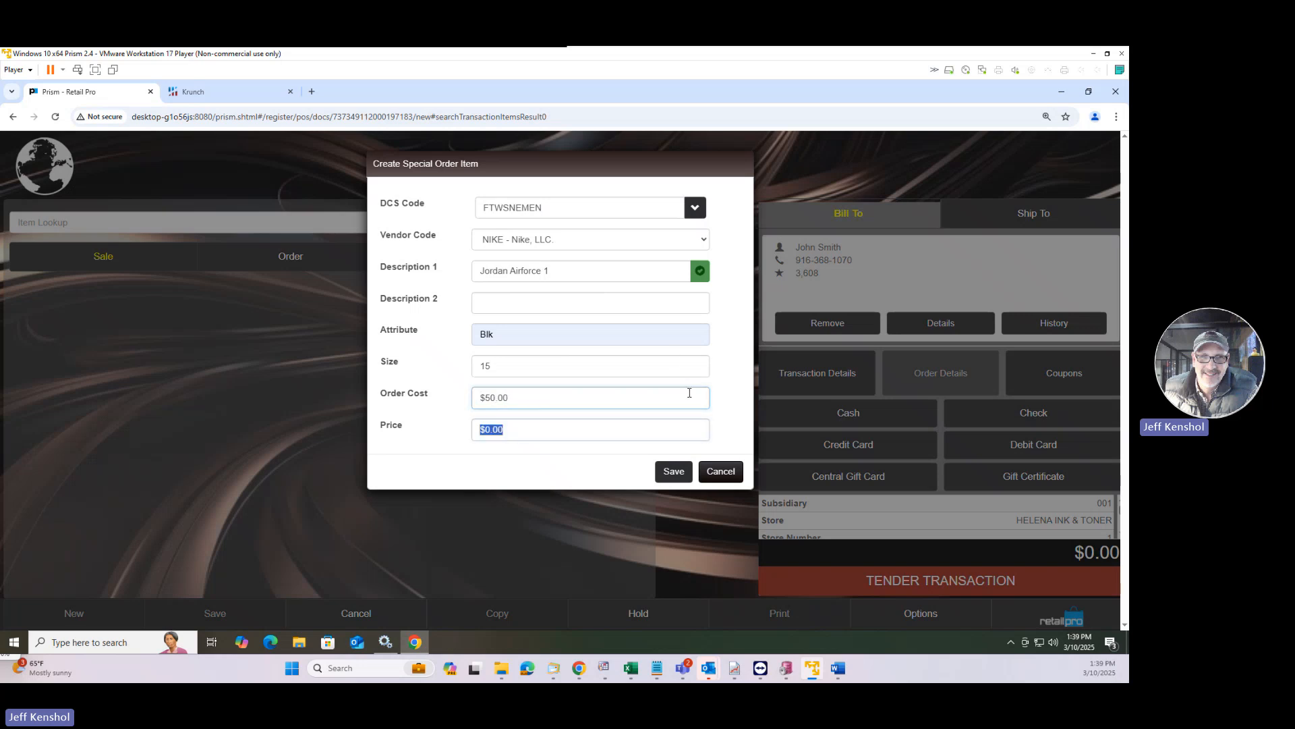
pyautogui.write('100')
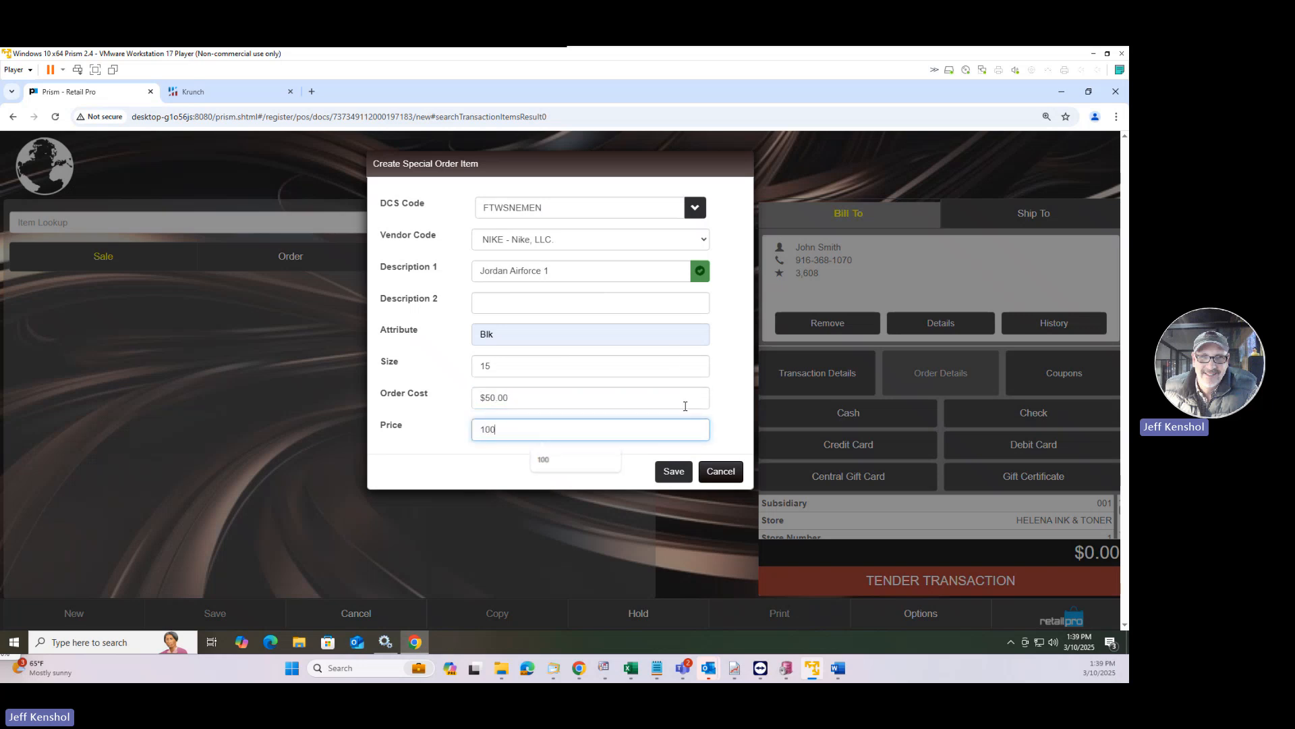
pyautogui.press('Tab')
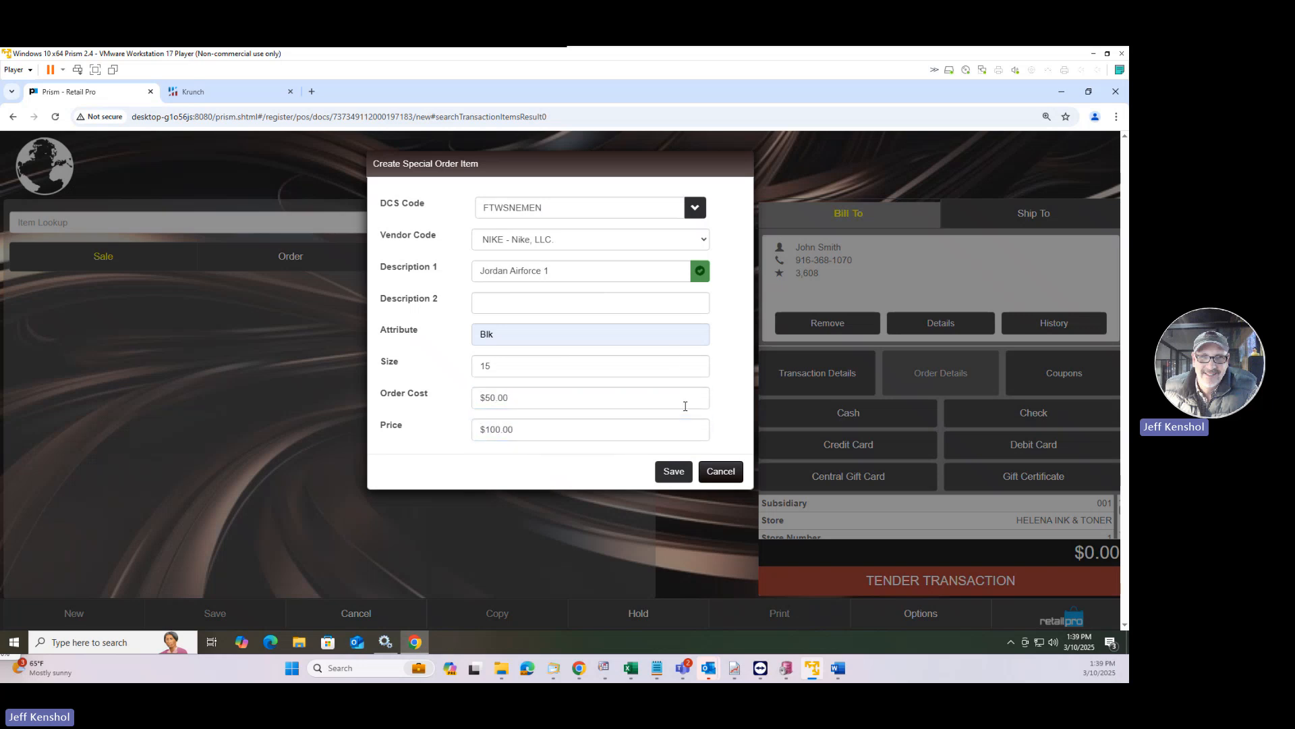
pyautogui.click(673, 472)
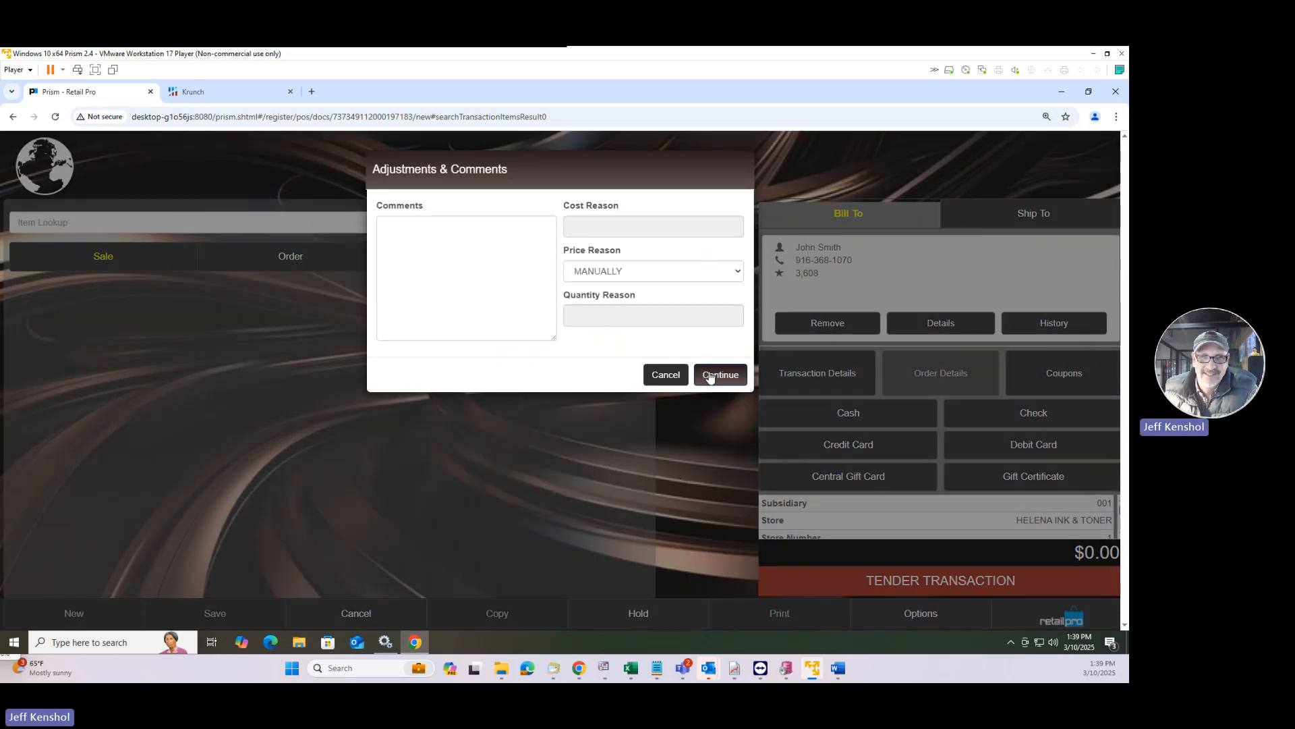
pyautogui.click(710, 376)
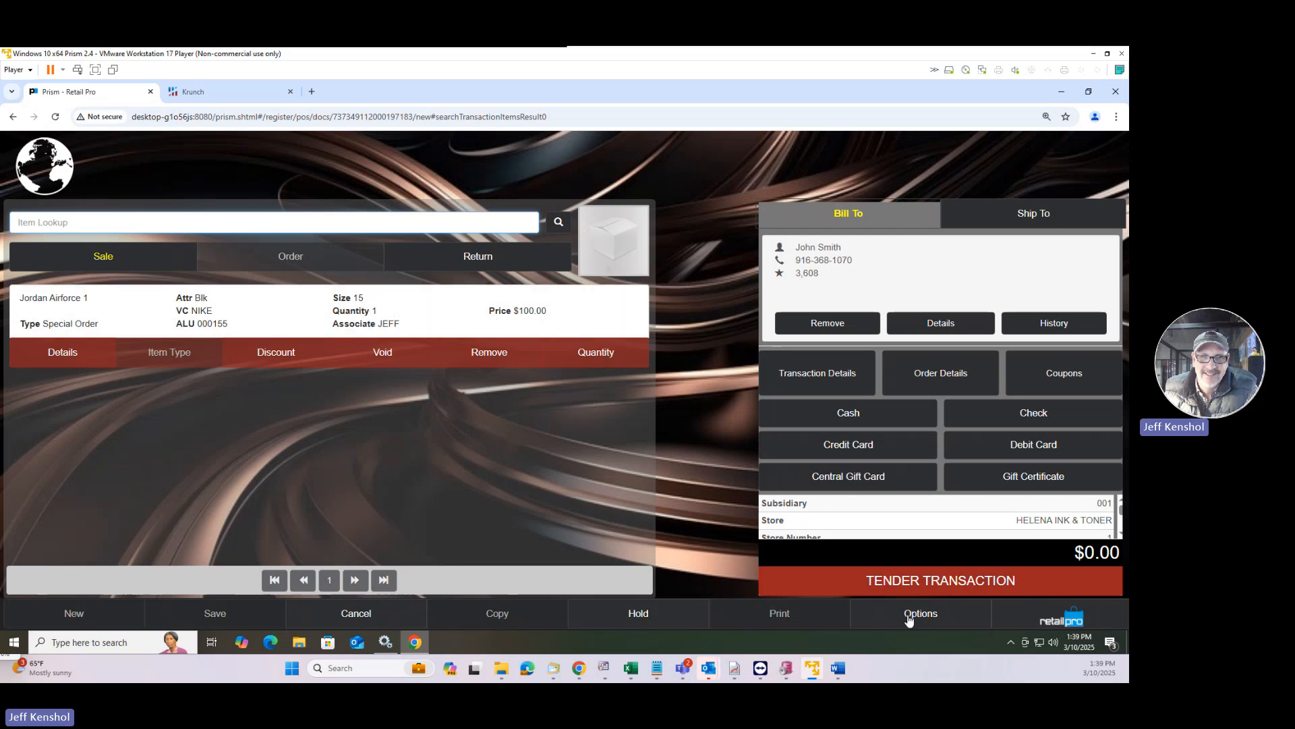
# Step: Add the existing Jacket item, ALU 000023, to the transaction as a special order from an unfiltered inventory search
pyautogui.click(908, 616)
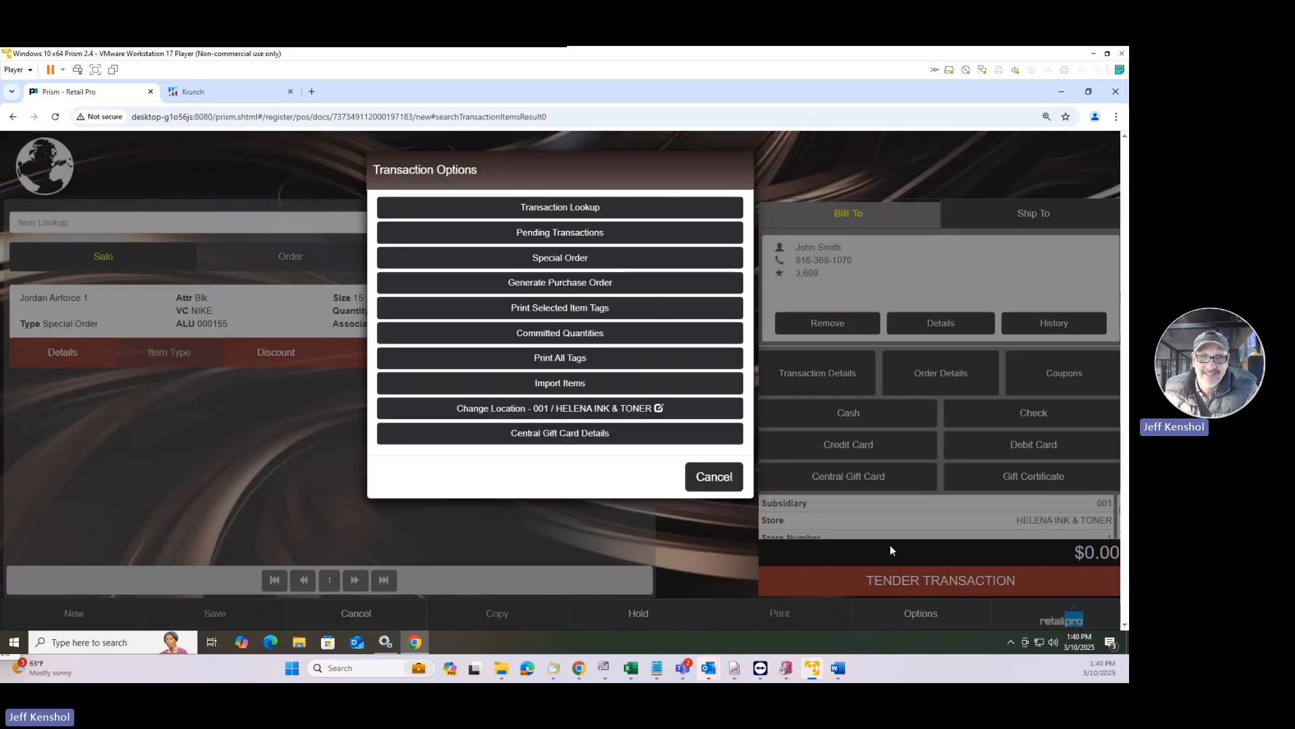
pyautogui.click(565, 262)
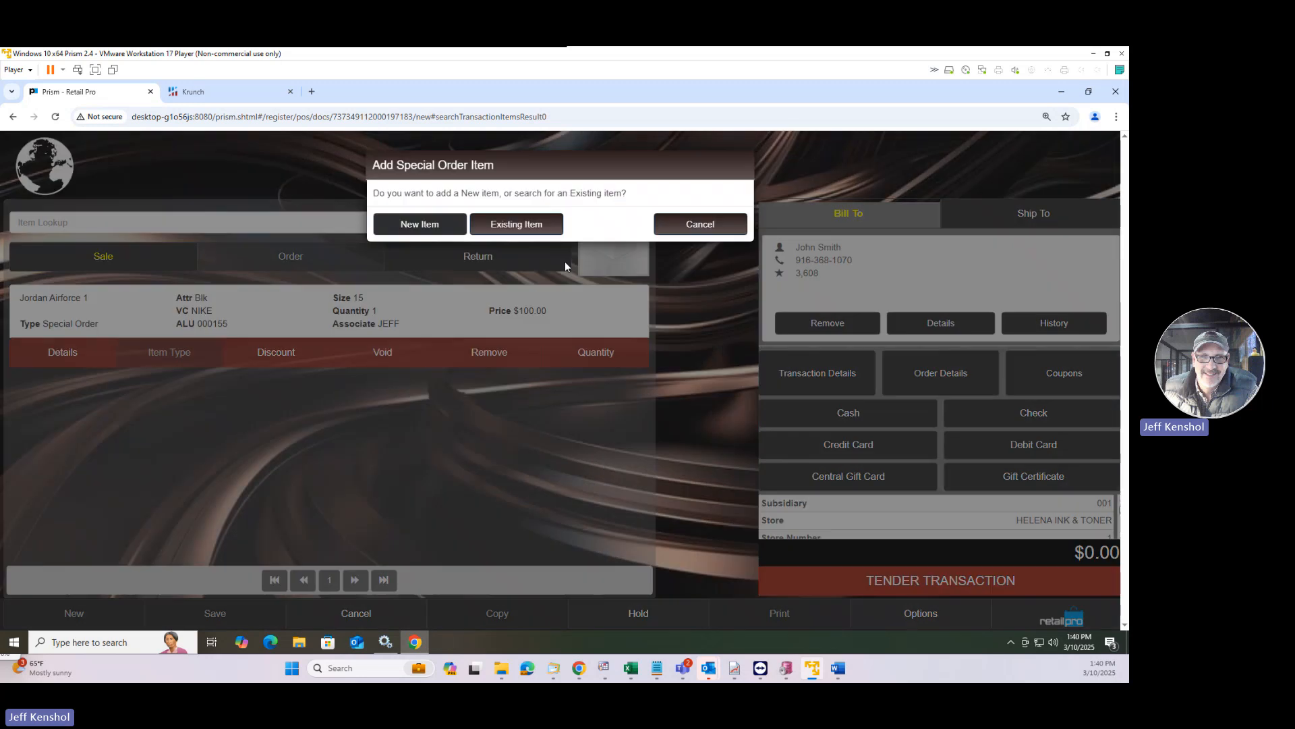
pyautogui.click(516, 224)
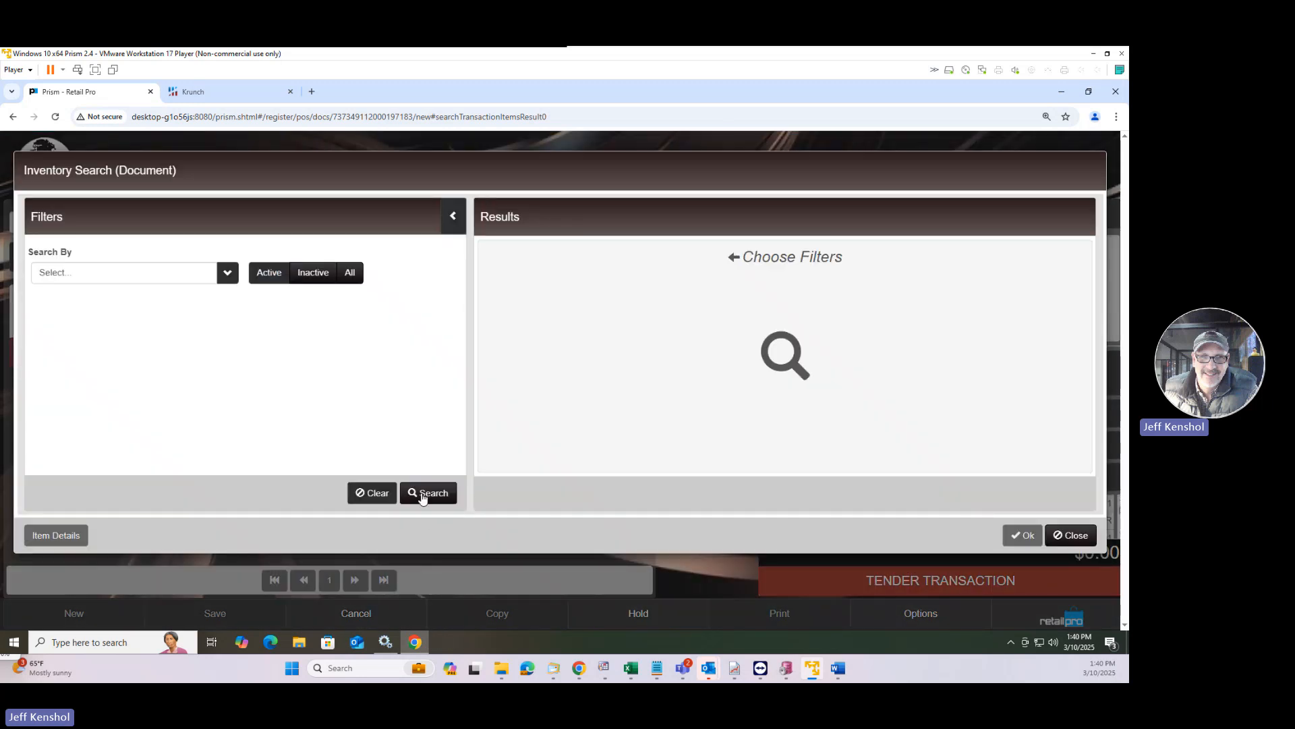
pyautogui.click(422, 496)
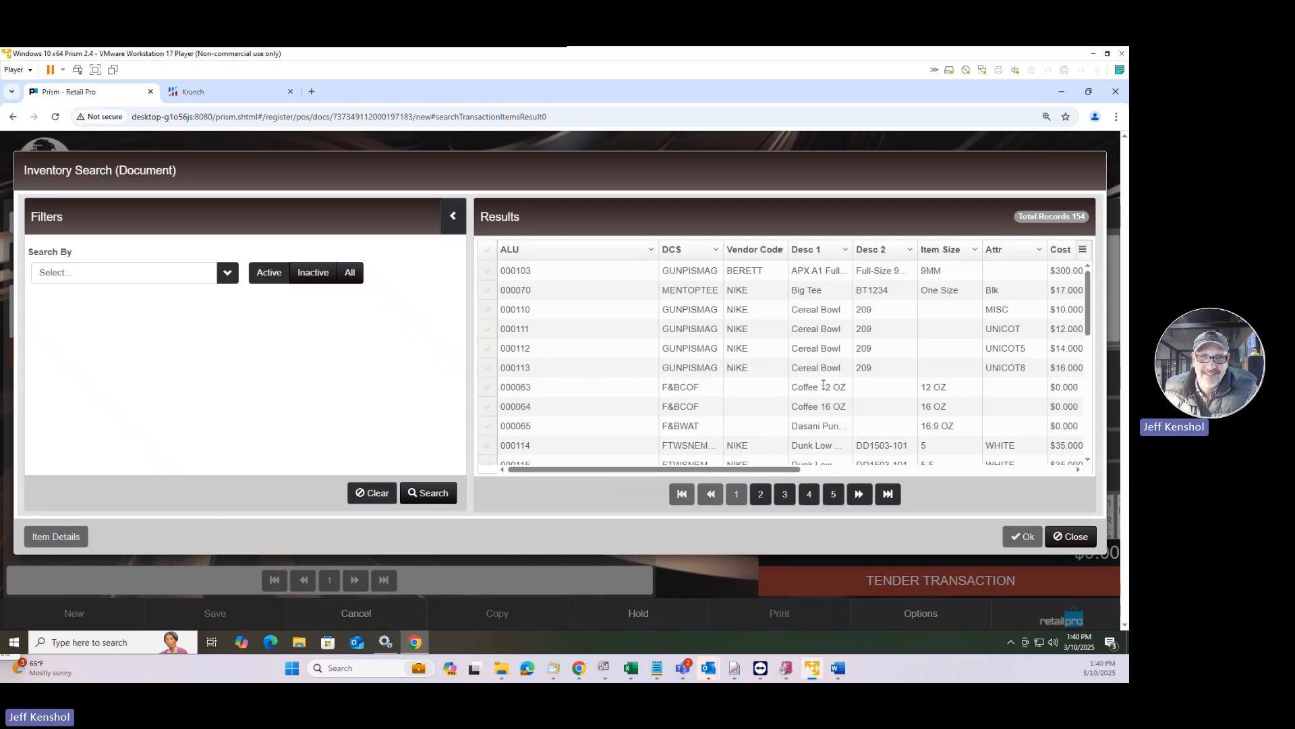
pyautogui.scroll(-3, 678, 436)
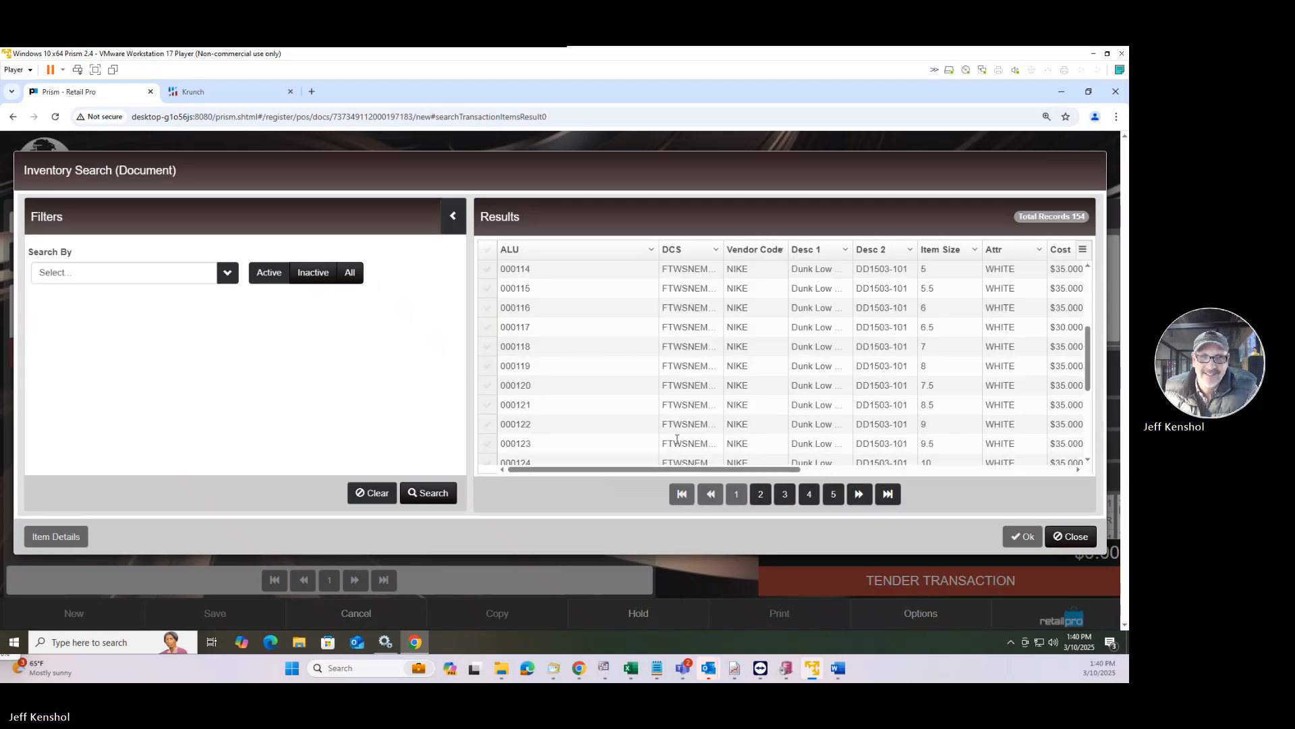
pyautogui.scroll(-3, 695, 419)
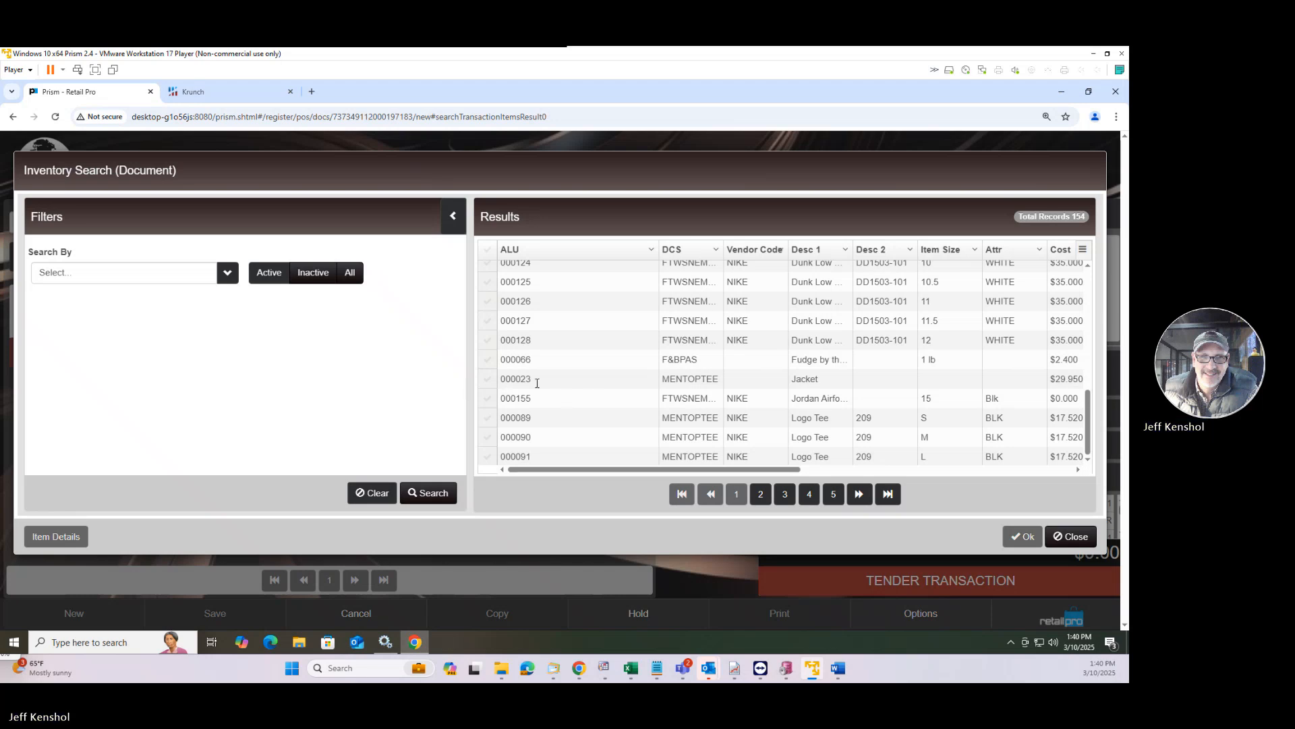
pyautogui.doubleClick(603, 379)
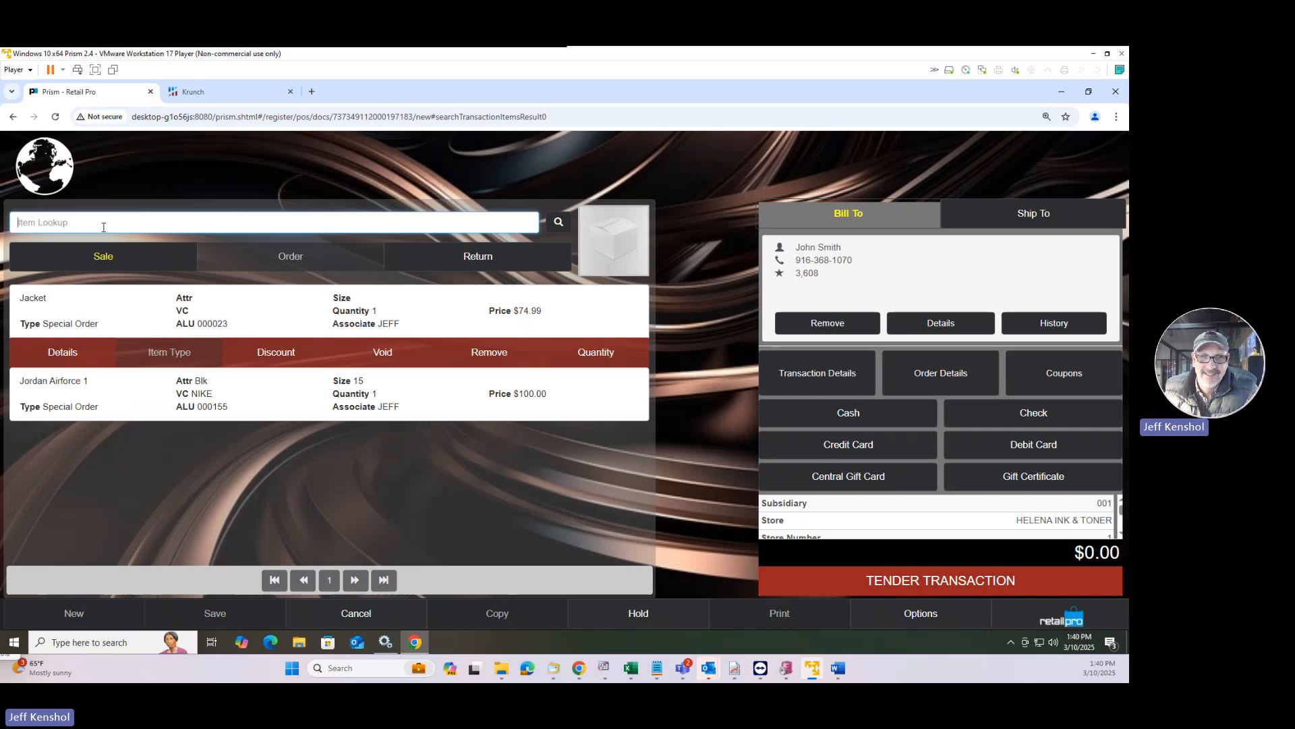
# Step: Look up items matching *a* and add the Cereal Bowl with attribute UNICOT, ALU 000111, as a sale item
pyautogui.write('*')
pyautogui.press('Return')
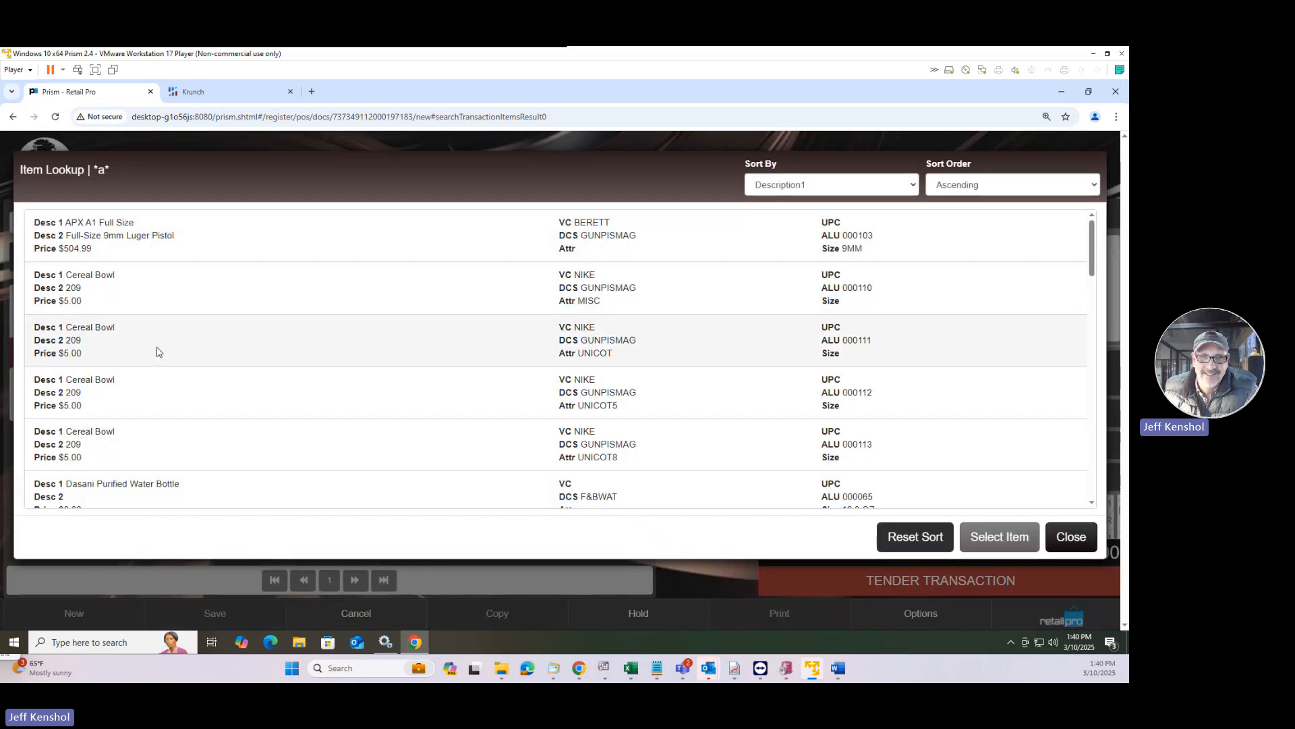
pyautogui.click(156, 352)
pyautogui.click(1000, 540)
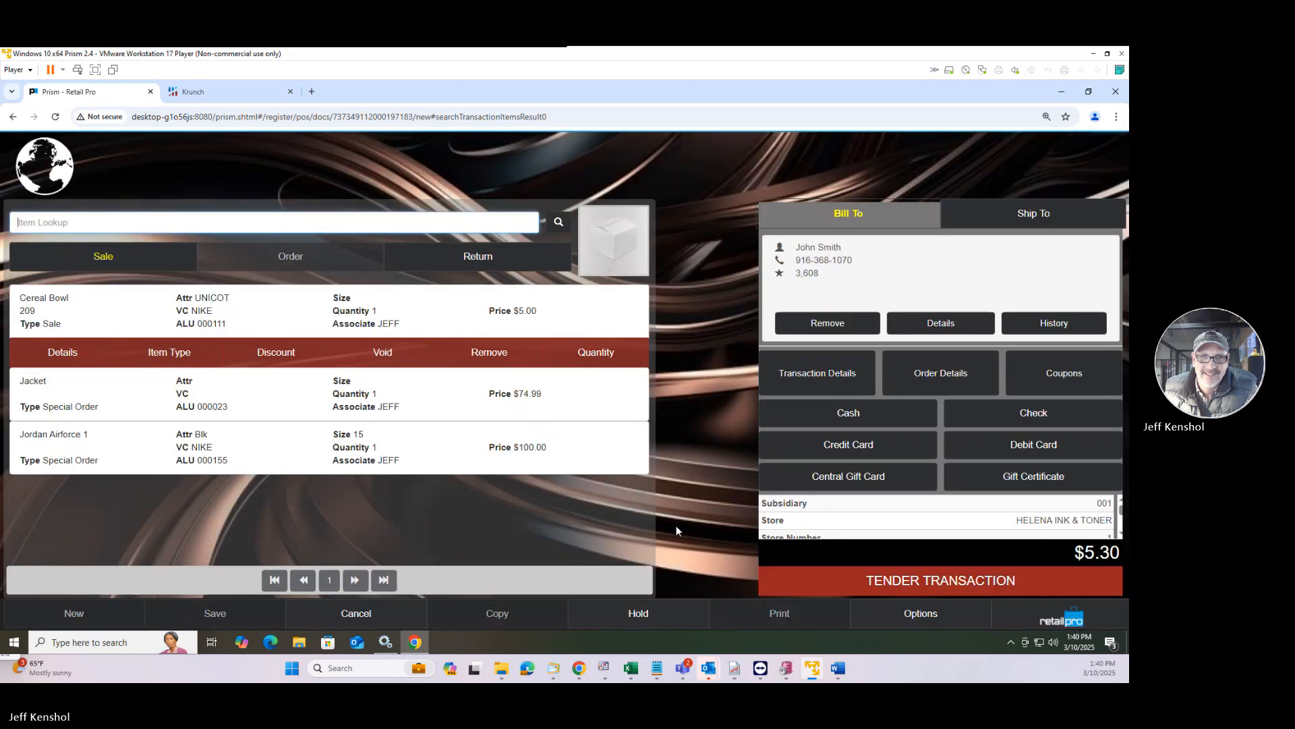
# Step: Review the Jordan Airforce 1 item details, and check the item types of the Jordan Airforce 1 and Jacket lines
pyautogui.click(76, 464)
pyautogui.click(76, 465)
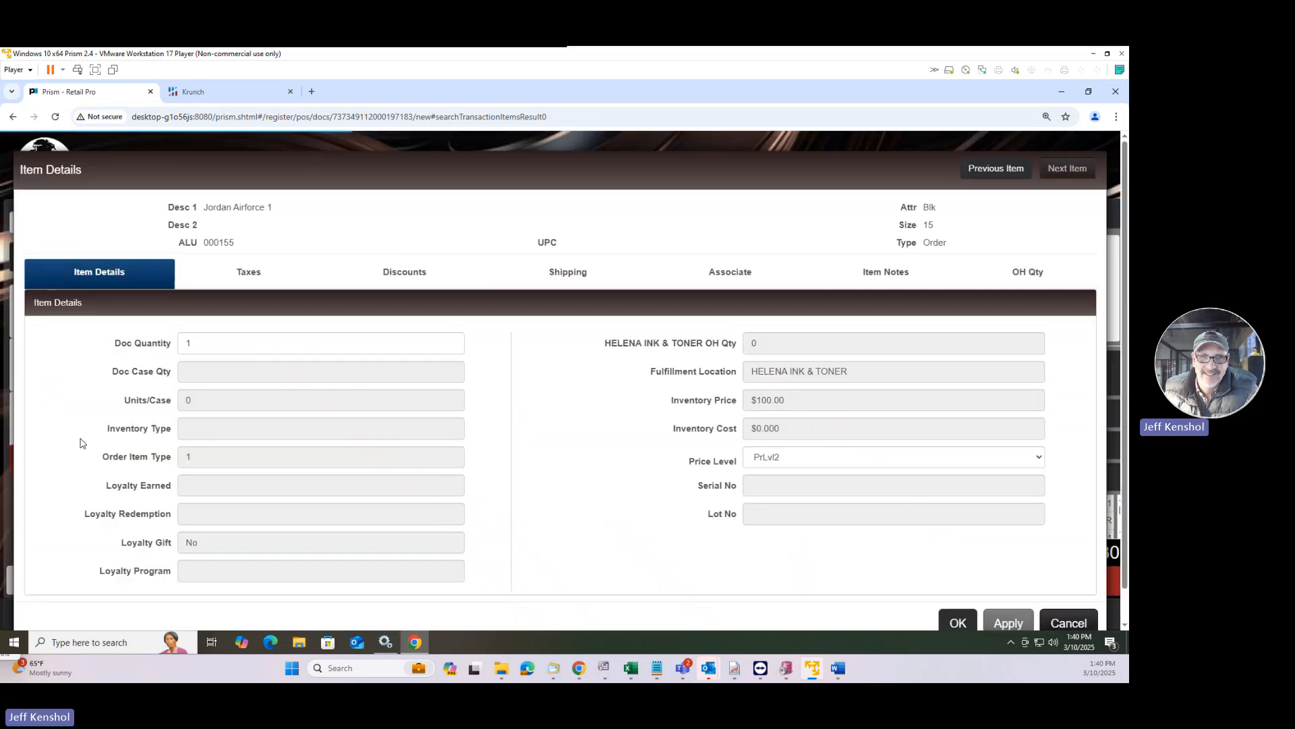
pyautogui.click(1058, 628)
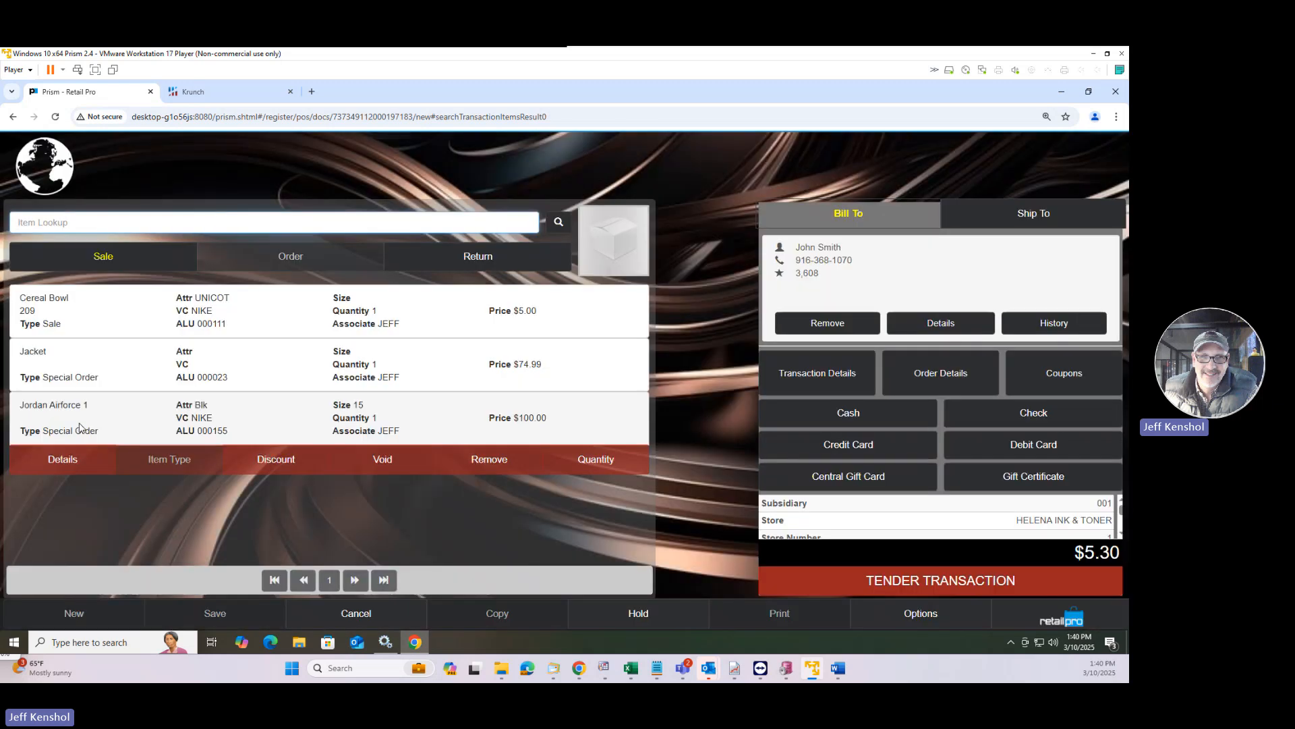
pyautogui.moveTo(106, 430); pyautogui.dragTo(47, 430)
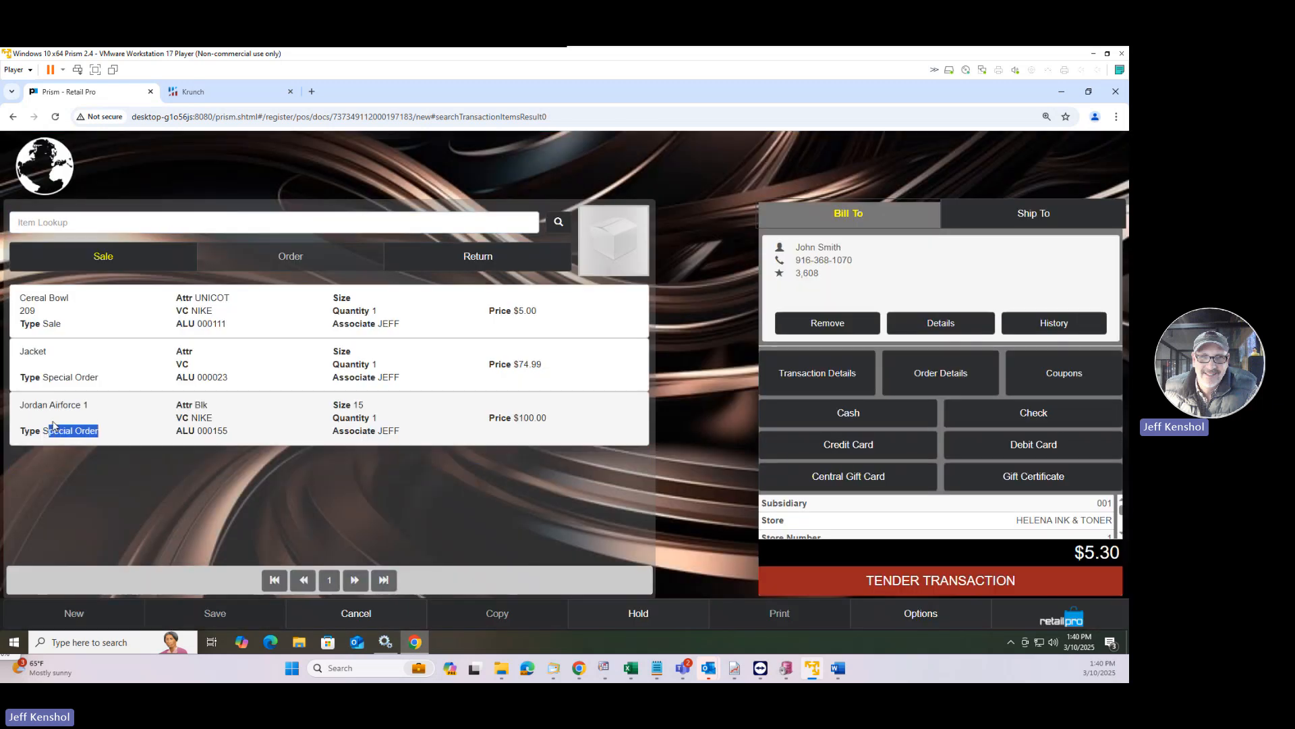
pyautogui.moveTo(105, 381); pyautogui.dragTo(40, 378)
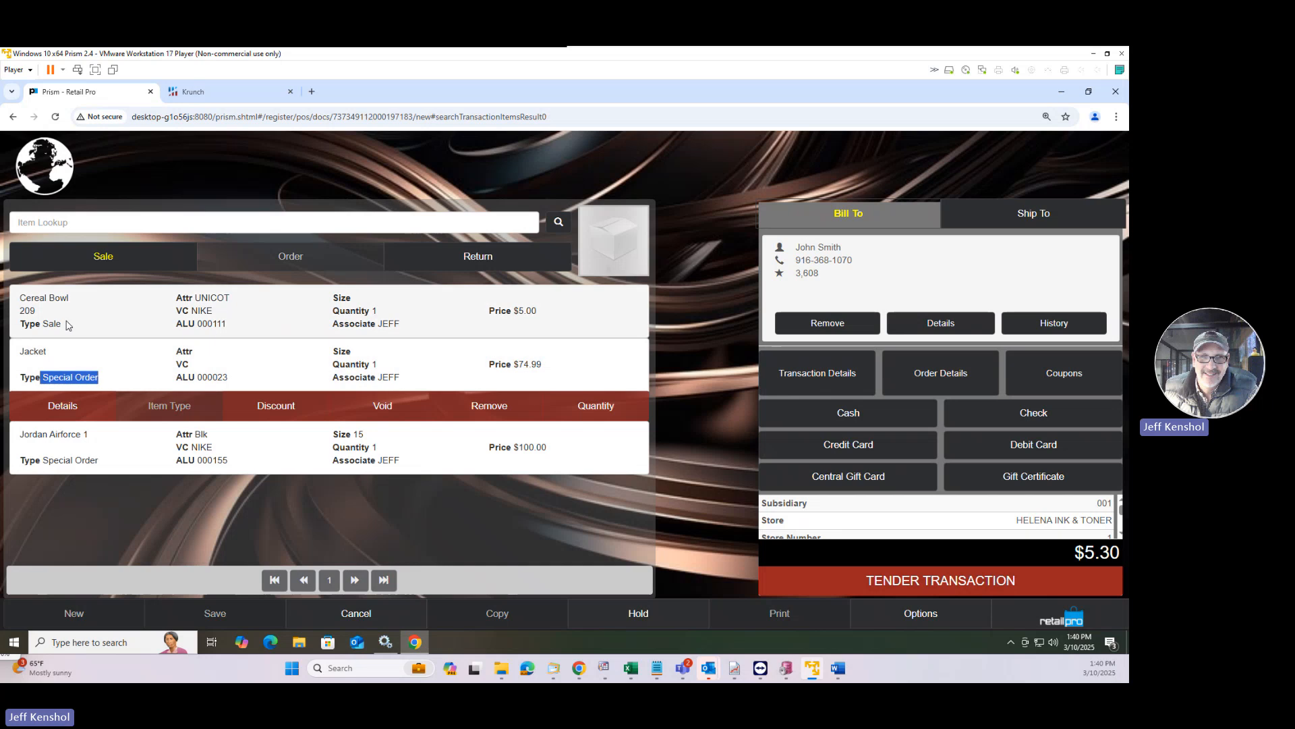
# Step: Tender the mixed special order and sale transaction, skip loyalty points, and set the order deposit to $185.49
pyautogui.moveTo(70, 325); pyautogui.dragTo(41, 323)
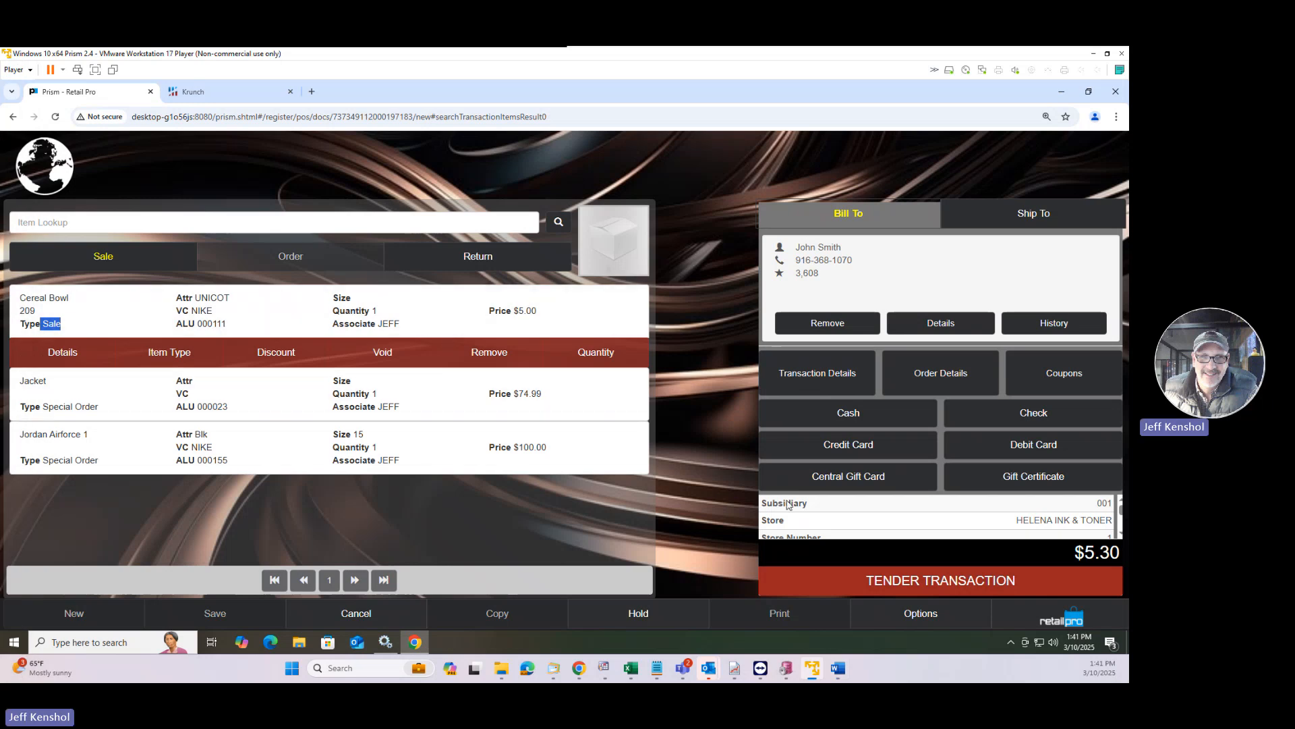
pyautogui.click(911, 582)
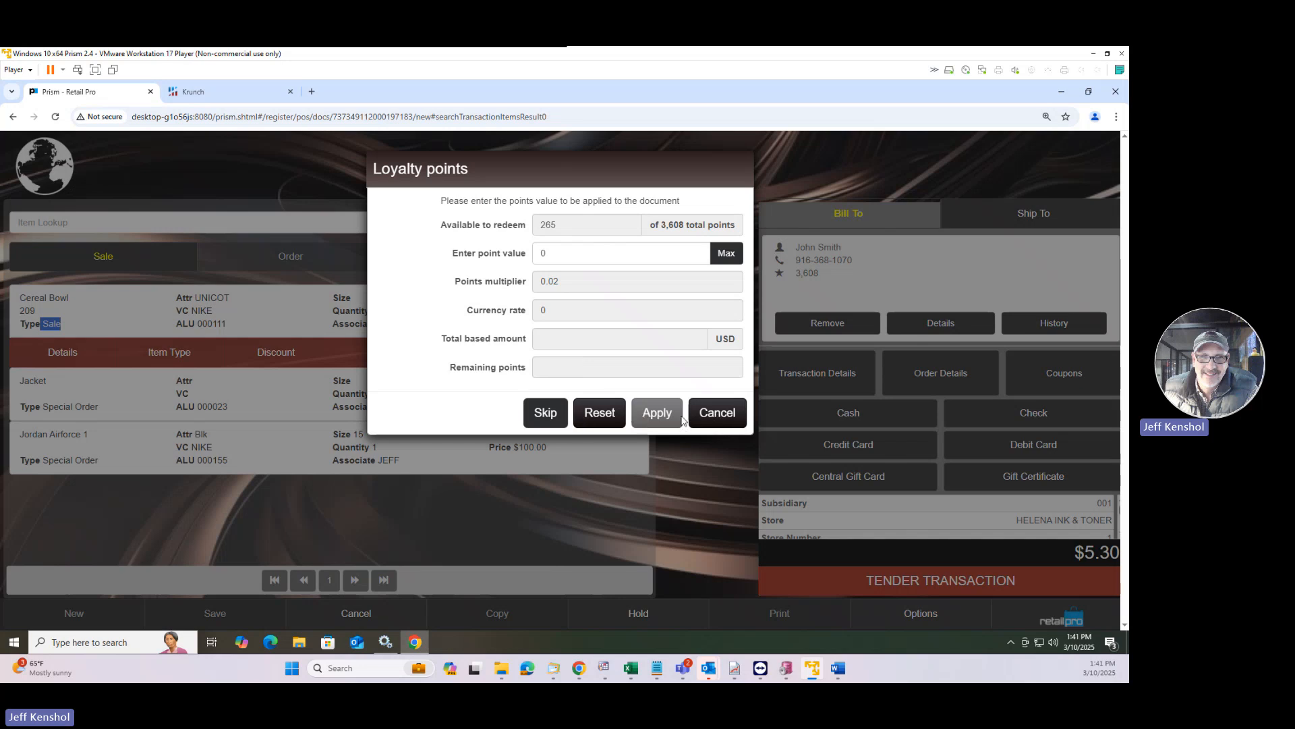
pyautogui.click(546, 415)
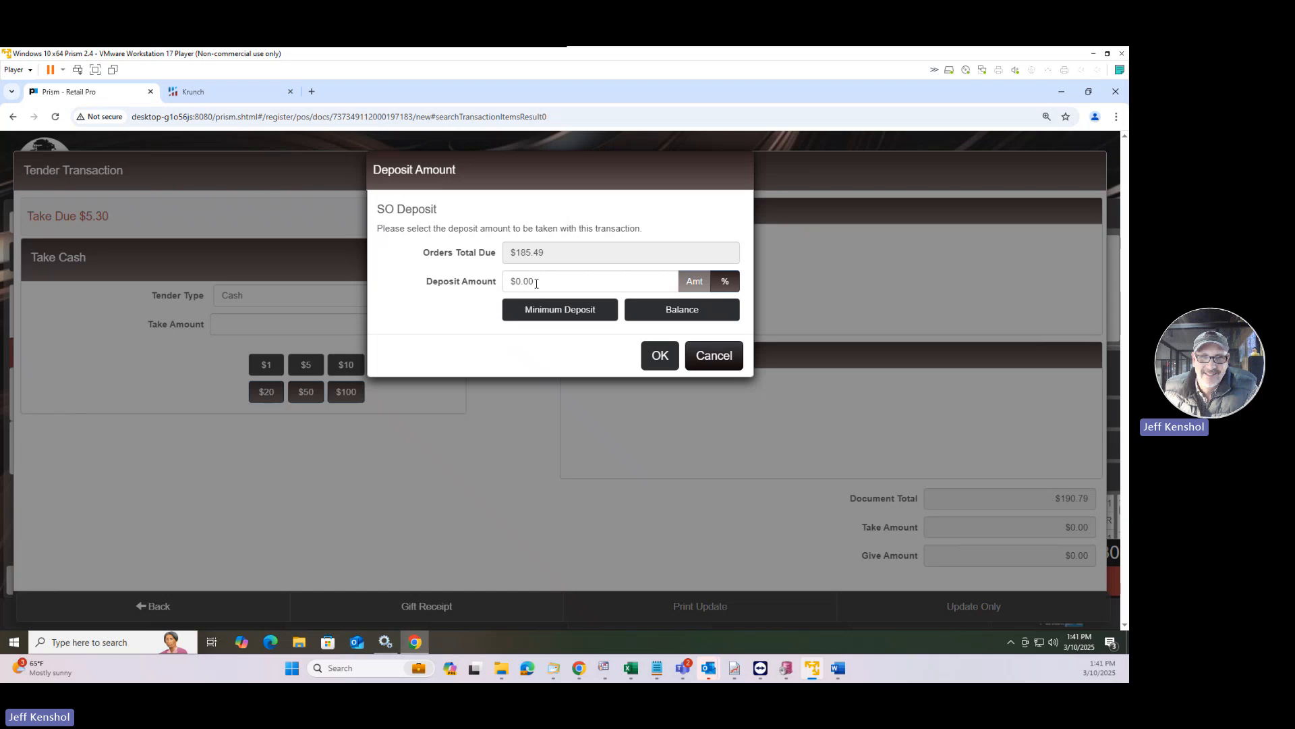
pyautogui.moveTo(539, 282); pyautogui.dragTo(438, 287)
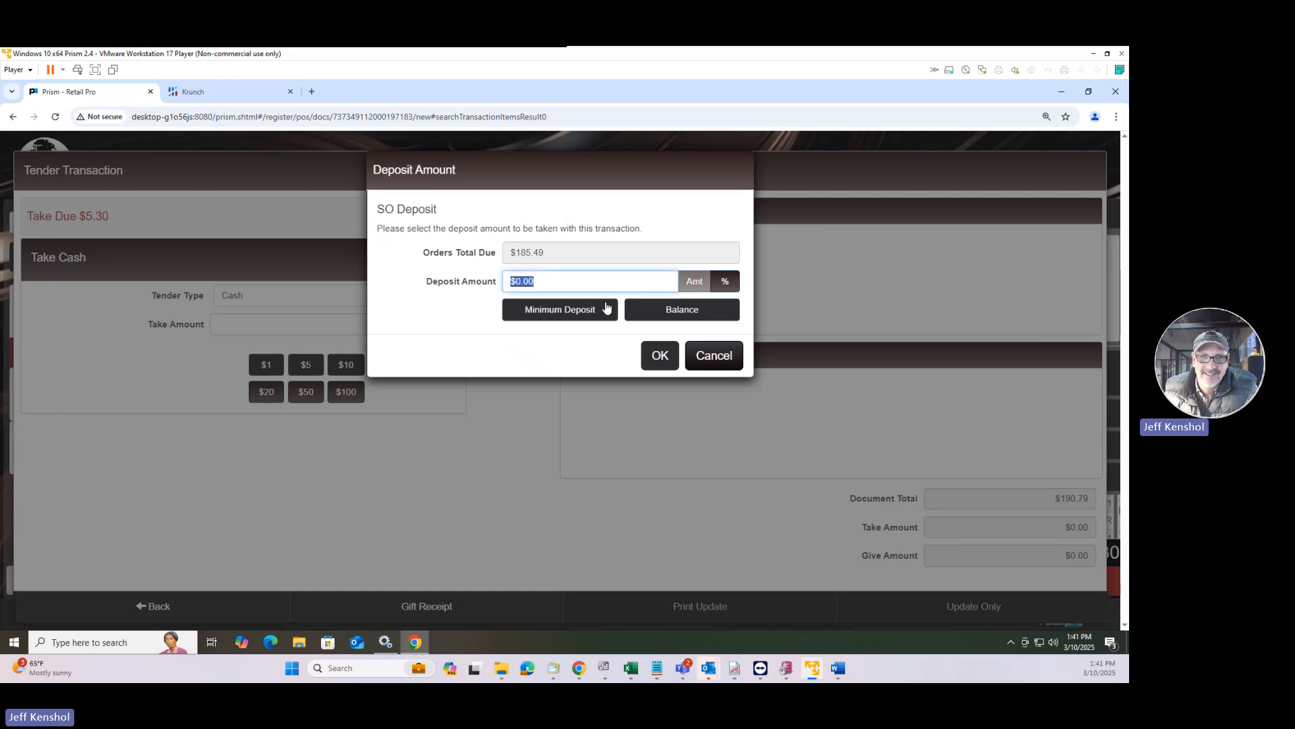
pyautogui.write('185.49')
pyautogui.click(670, 360)
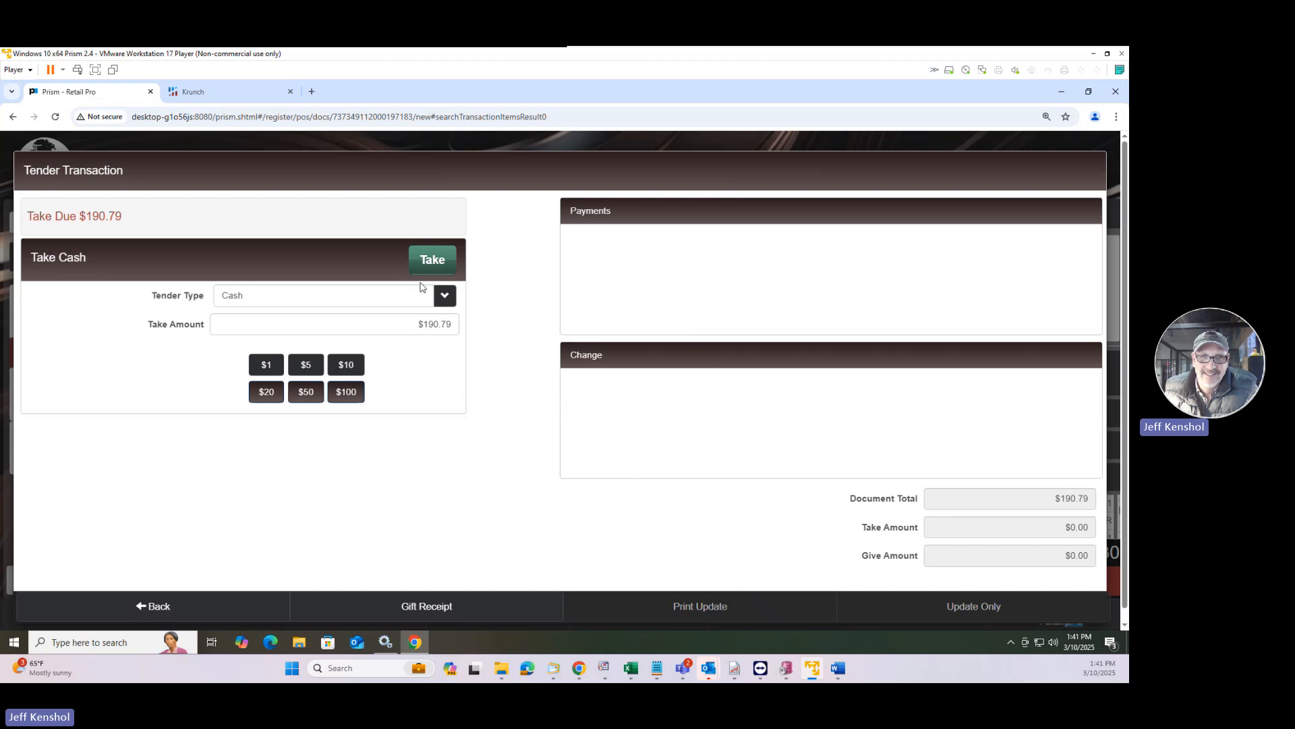
# Step: Complete the transaction with $190.79 cash without printing, generating the special order items' purchase order for vendor NIKE
pyautogui.click(432, 265)
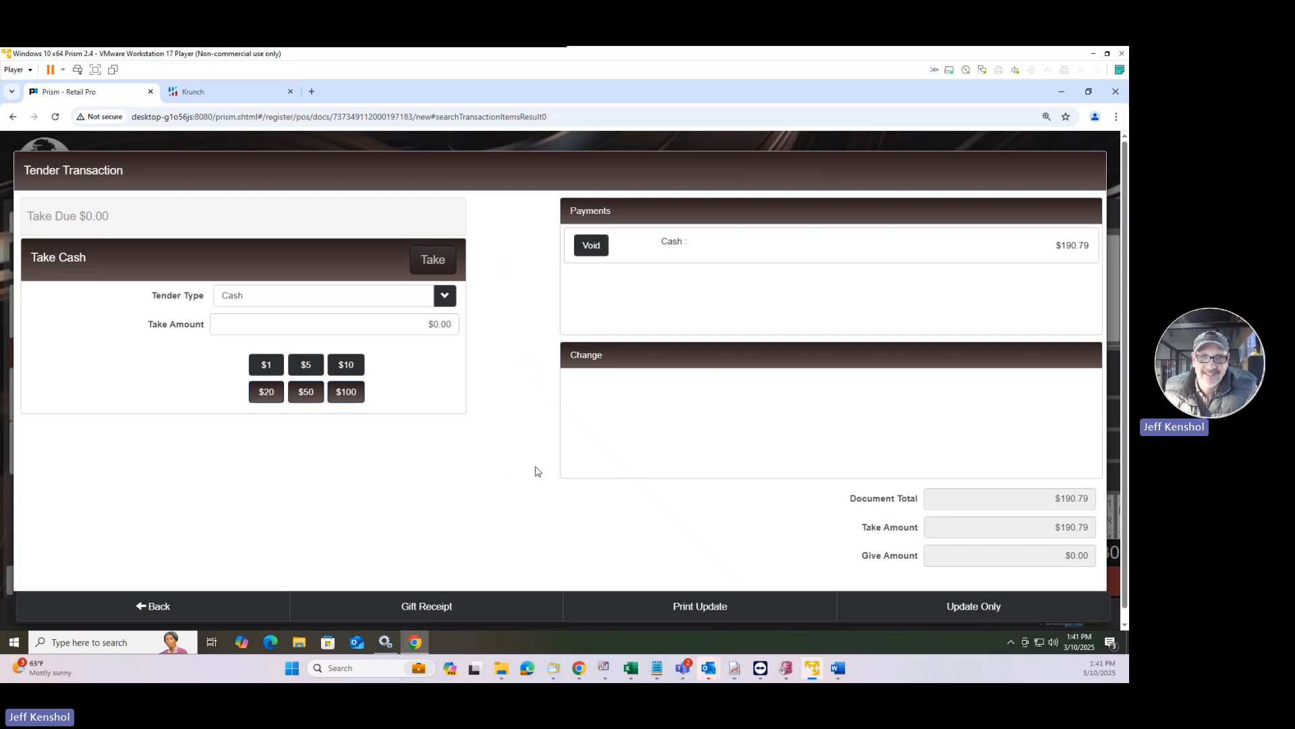
pyautogui.click(959, 613)
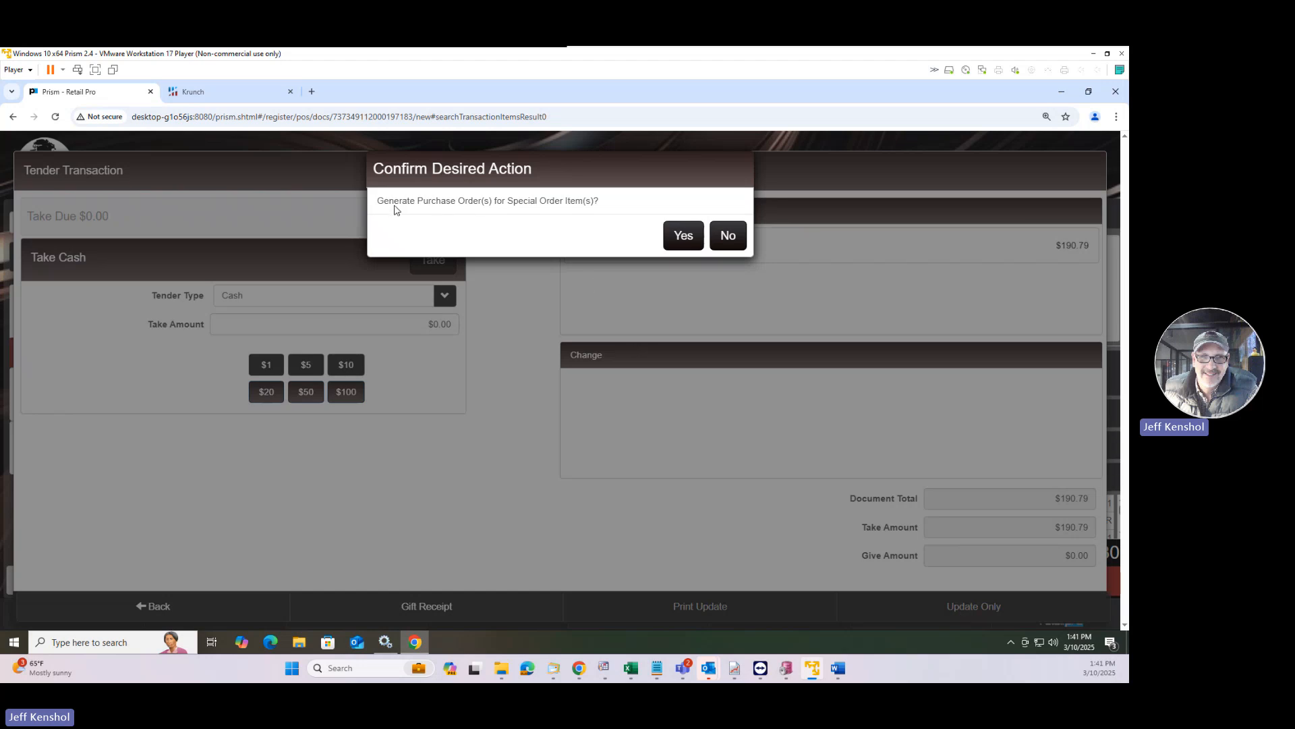
pyautogui.moveTo(383, 200); pyautogui.dragTo(623, 209)
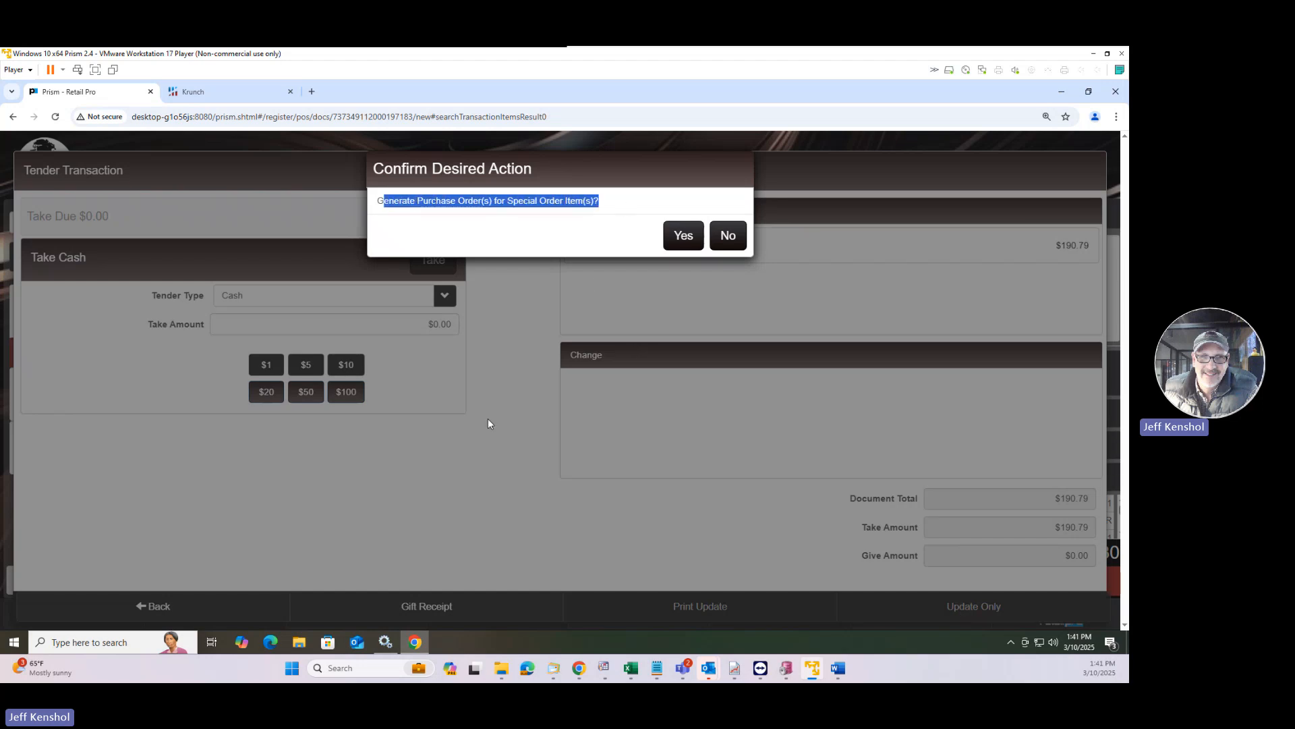
pyautogui.click(683, 236)
pyautogui.click(619, 217)
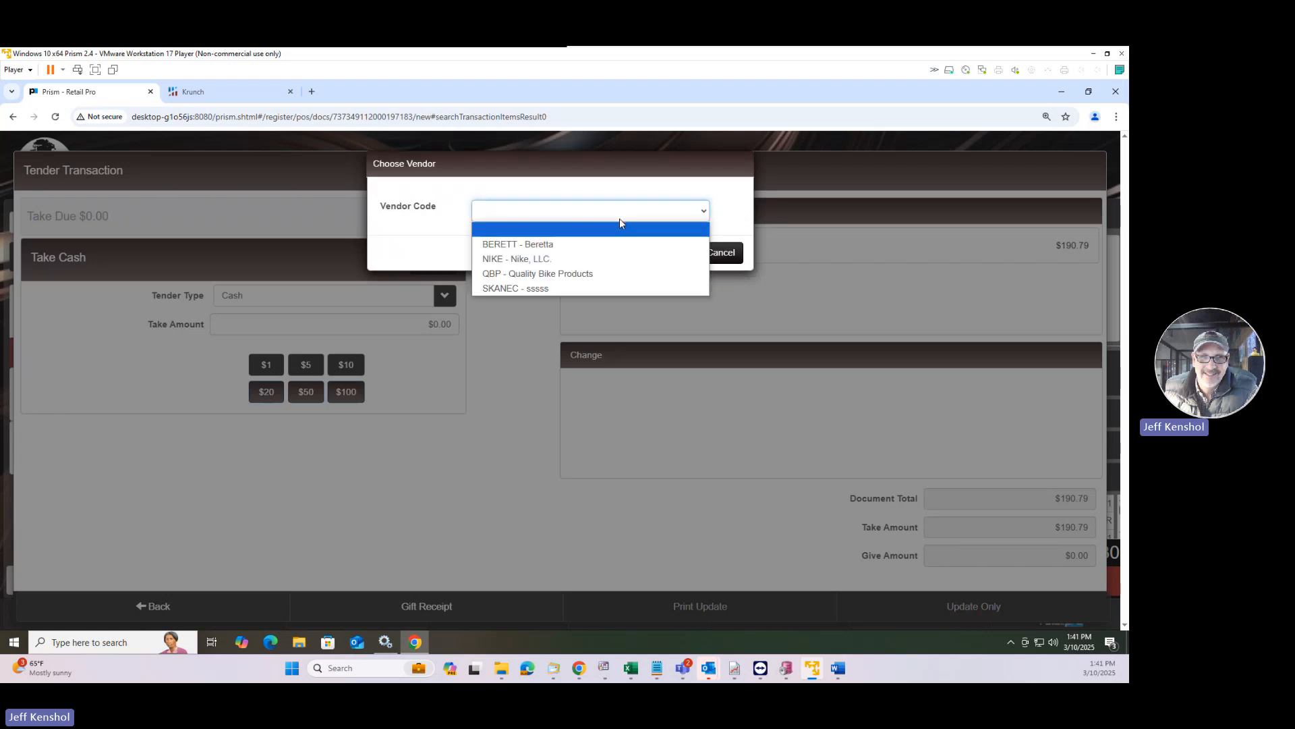
pyautogui.click(579, 259)
pyautogui.click(671, 254)
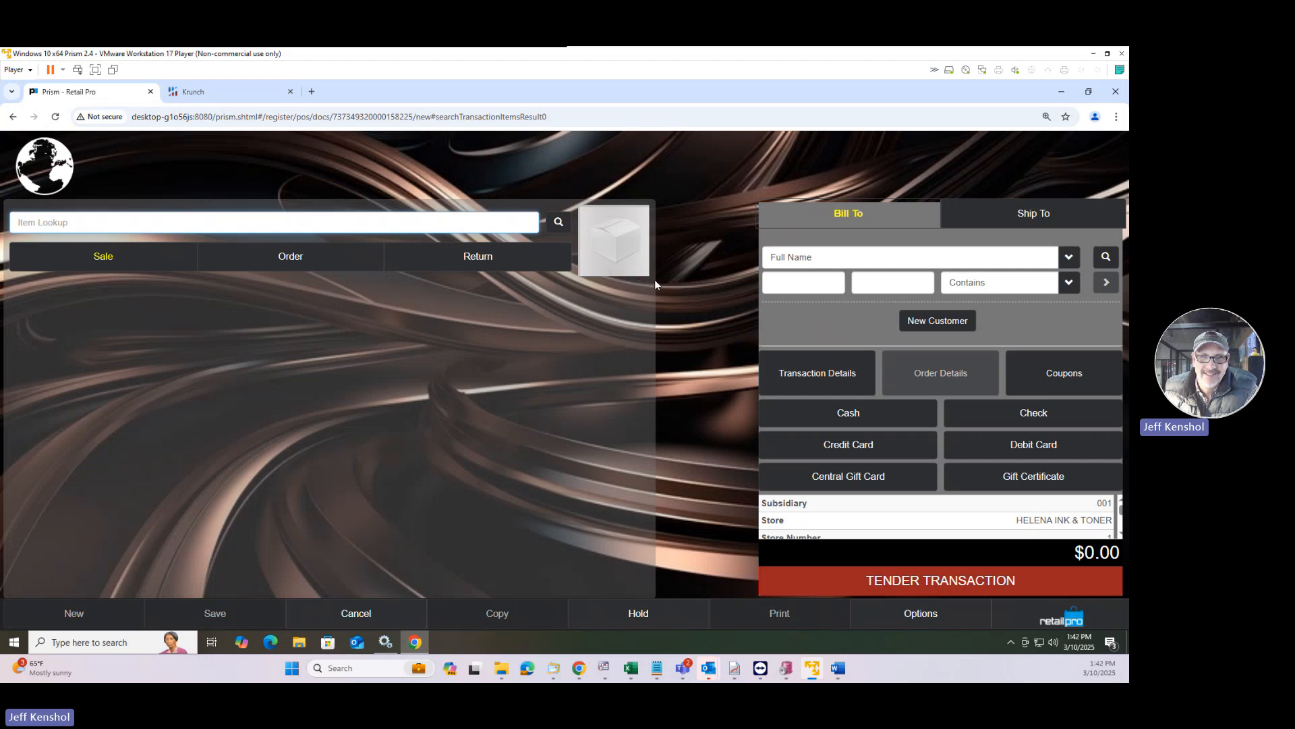
# Step: Run an unfiltered purchase order lookup in Store Operations and open the newest NIKE purchase order
pyautogui.click(1054, 615)
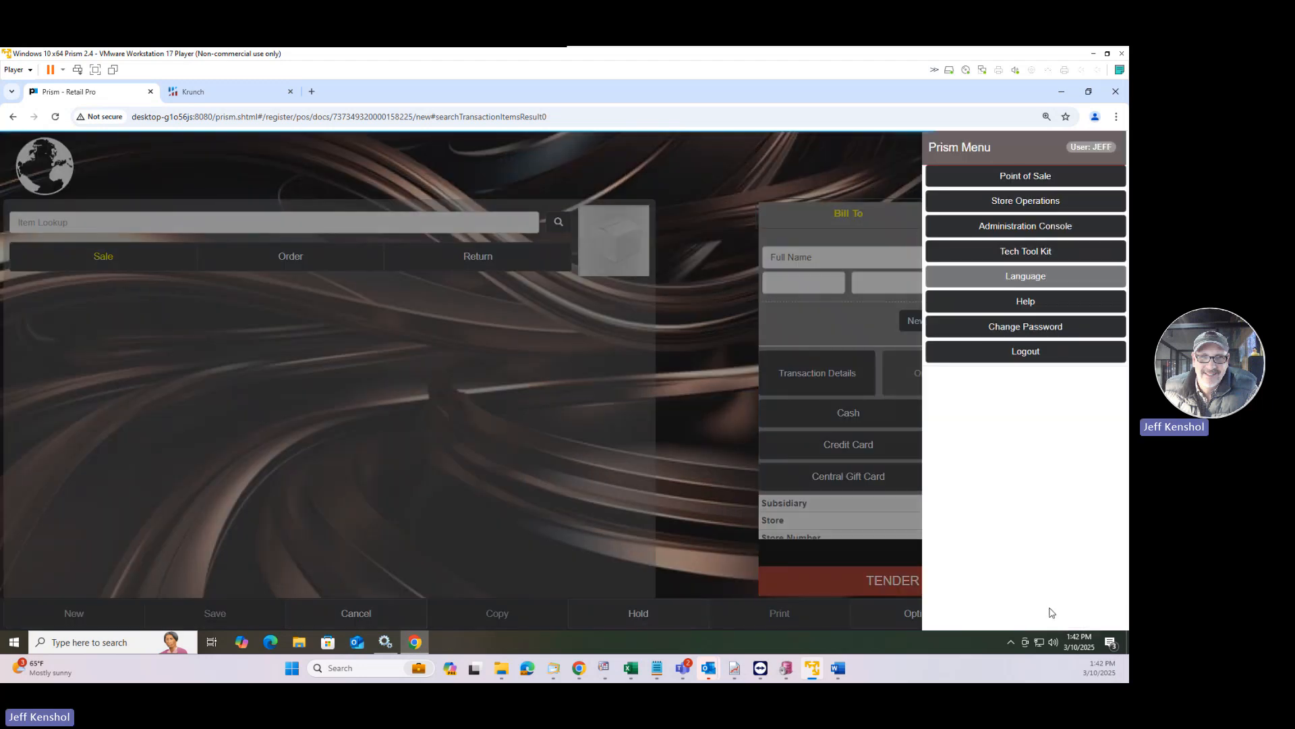
pyautogui.click(1014, 202)
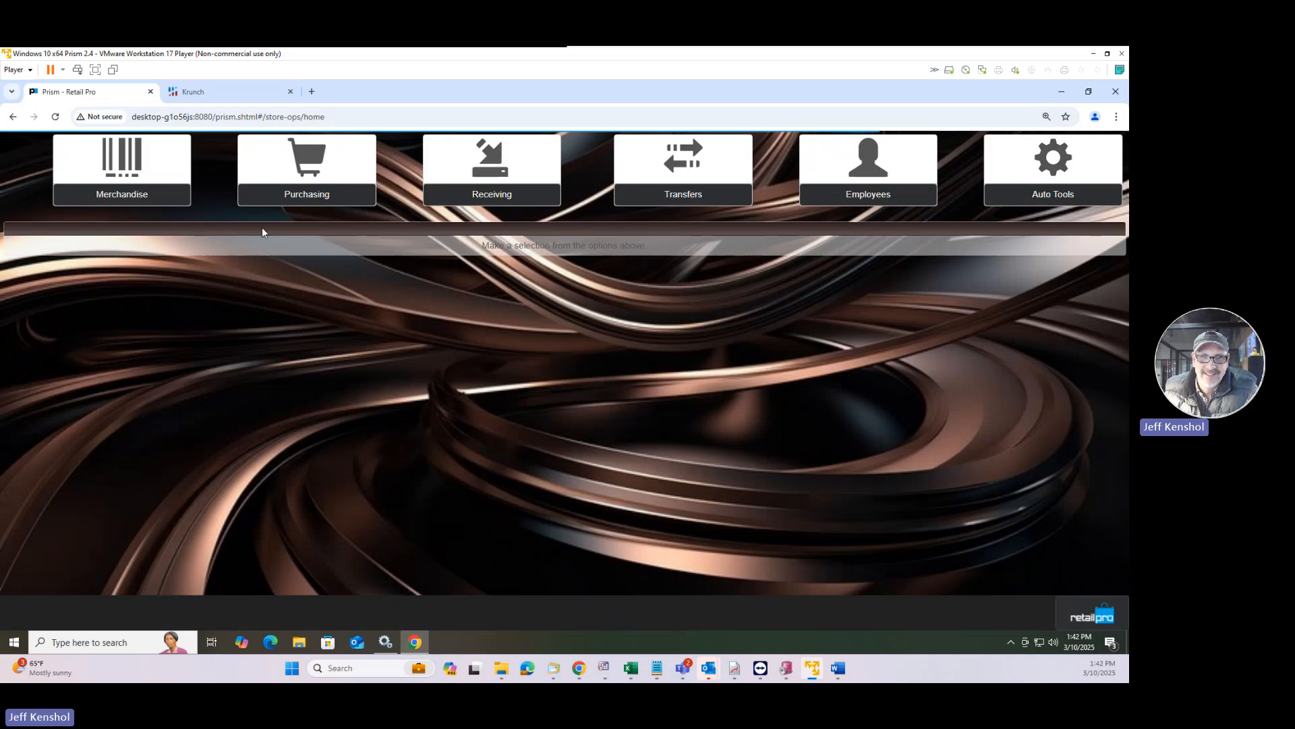
pyautogui.click(307, 196)
pyautogui.click(350, 296)
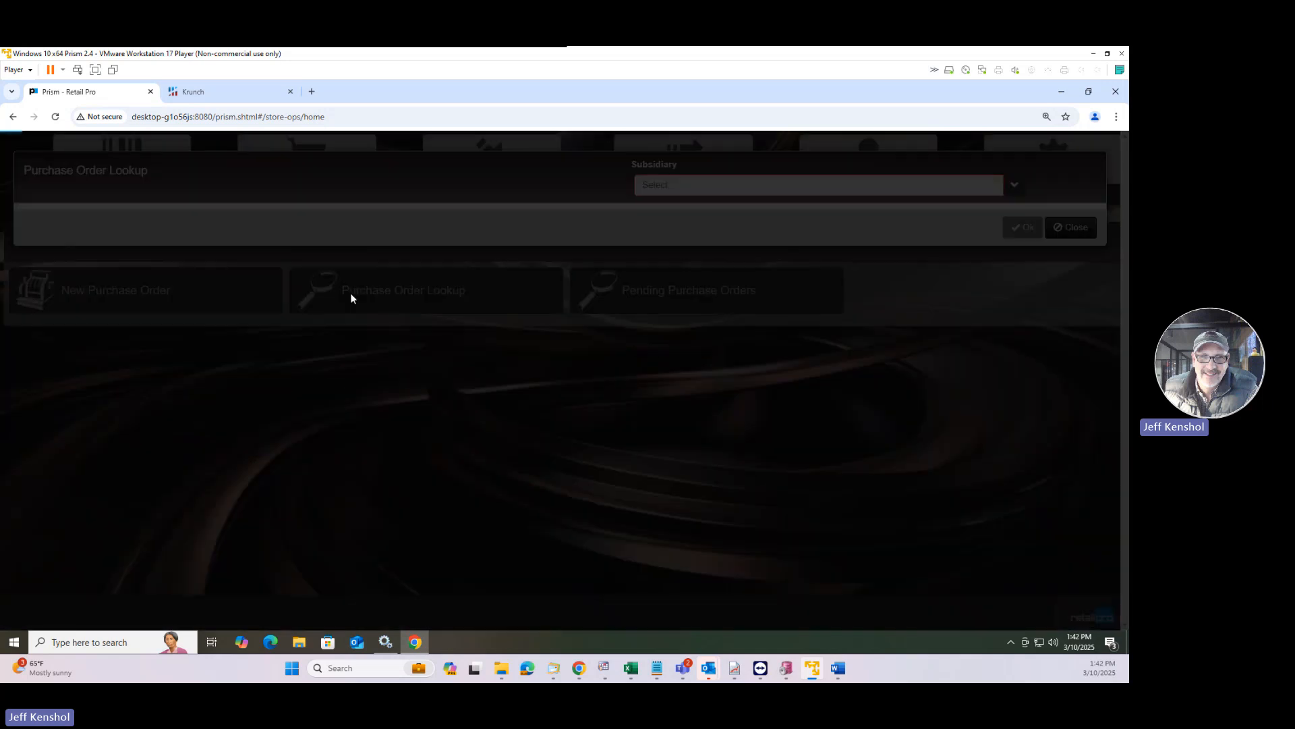
pyautogui.click(447, 502)
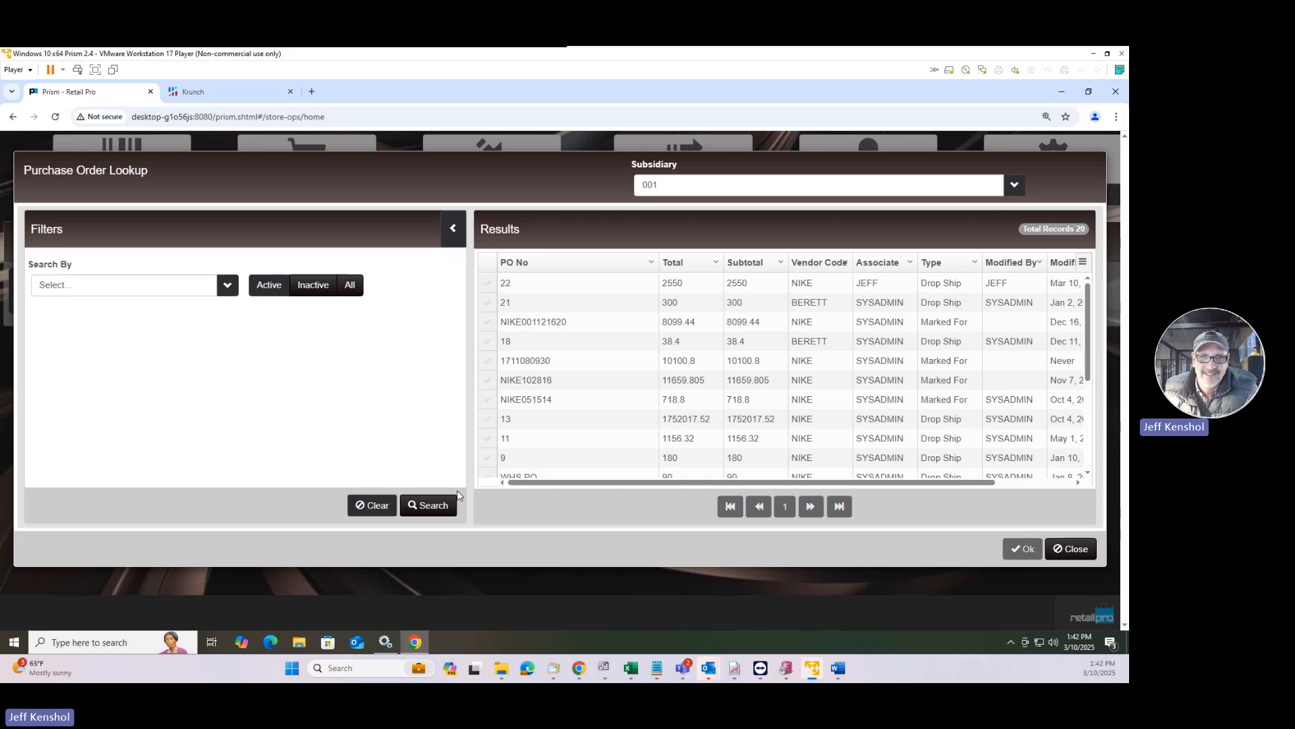
pyautogui.click(453, 230)
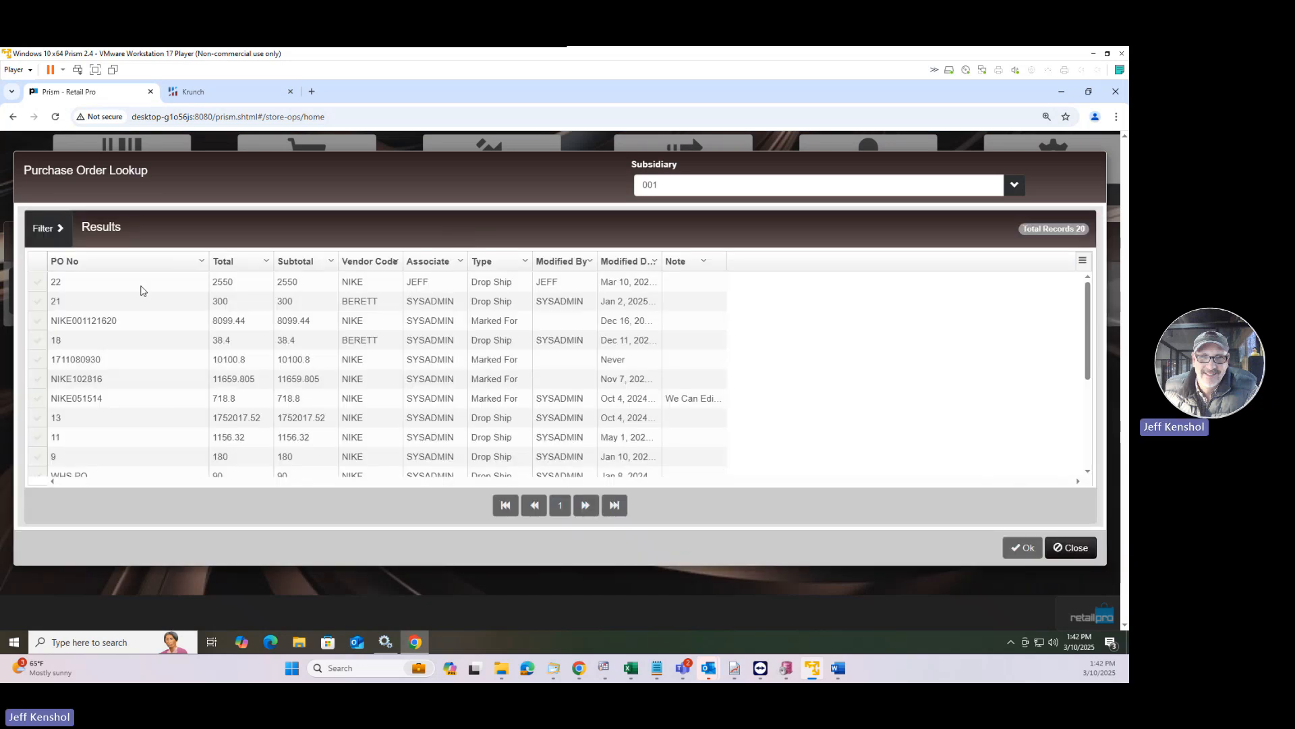
pyautogui.click(38, 284)
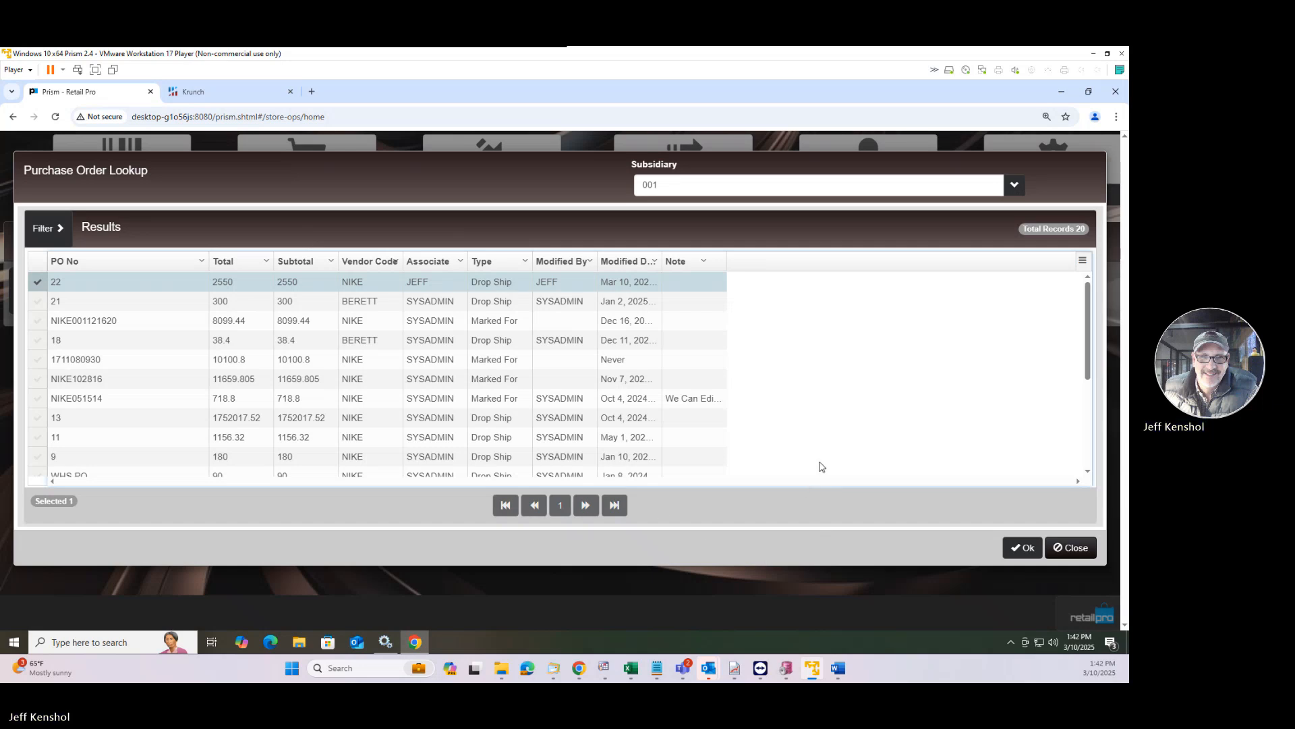
pyautogui.click(1024, 547)
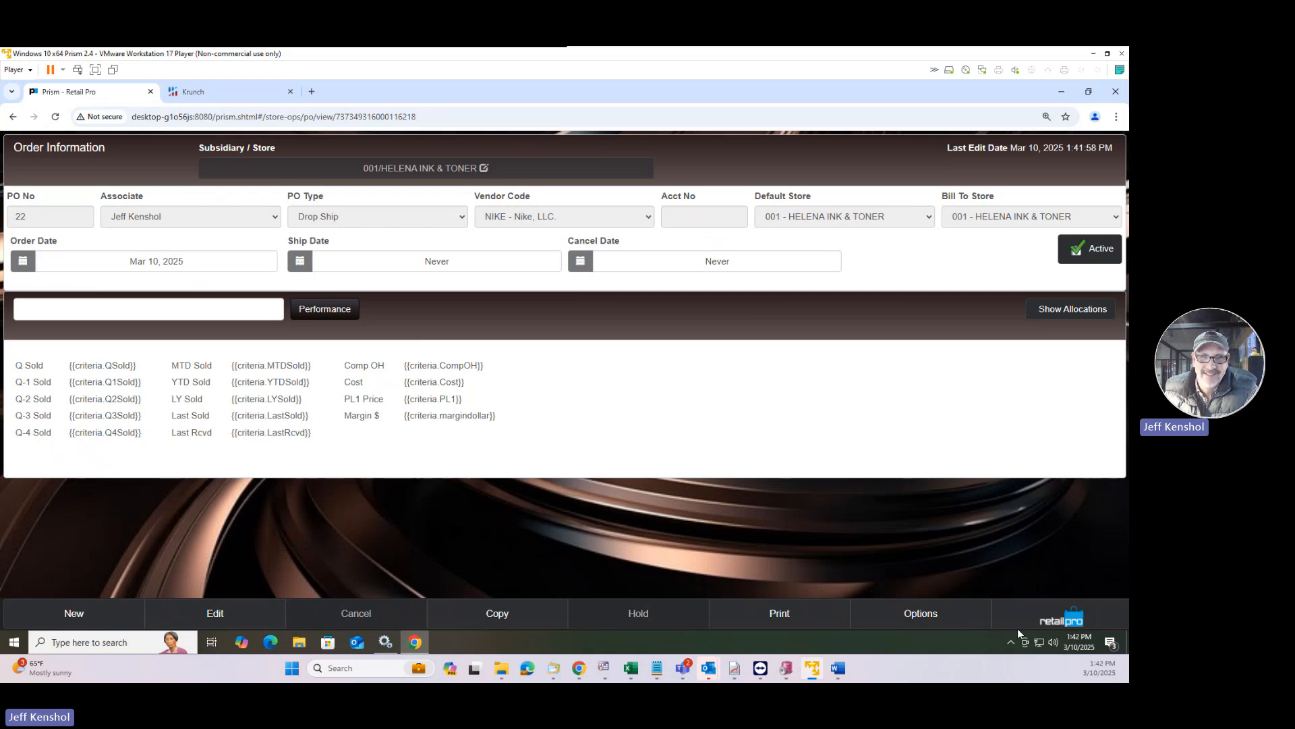
# Step: Return to Point of Sale and check the Types of Sales Orders and Taking a Deposit topics in the Word outline
pyautogui.click(1041, 622)
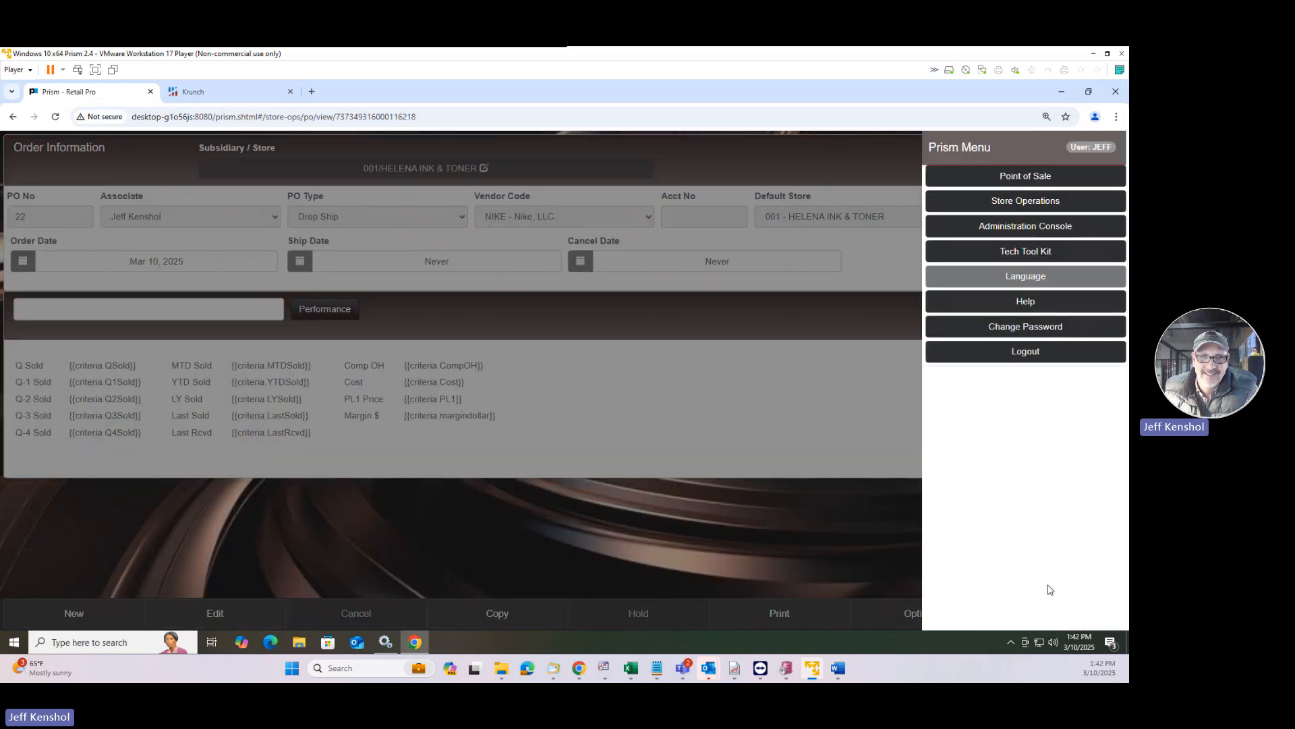
pyautogui.click(993, 174)
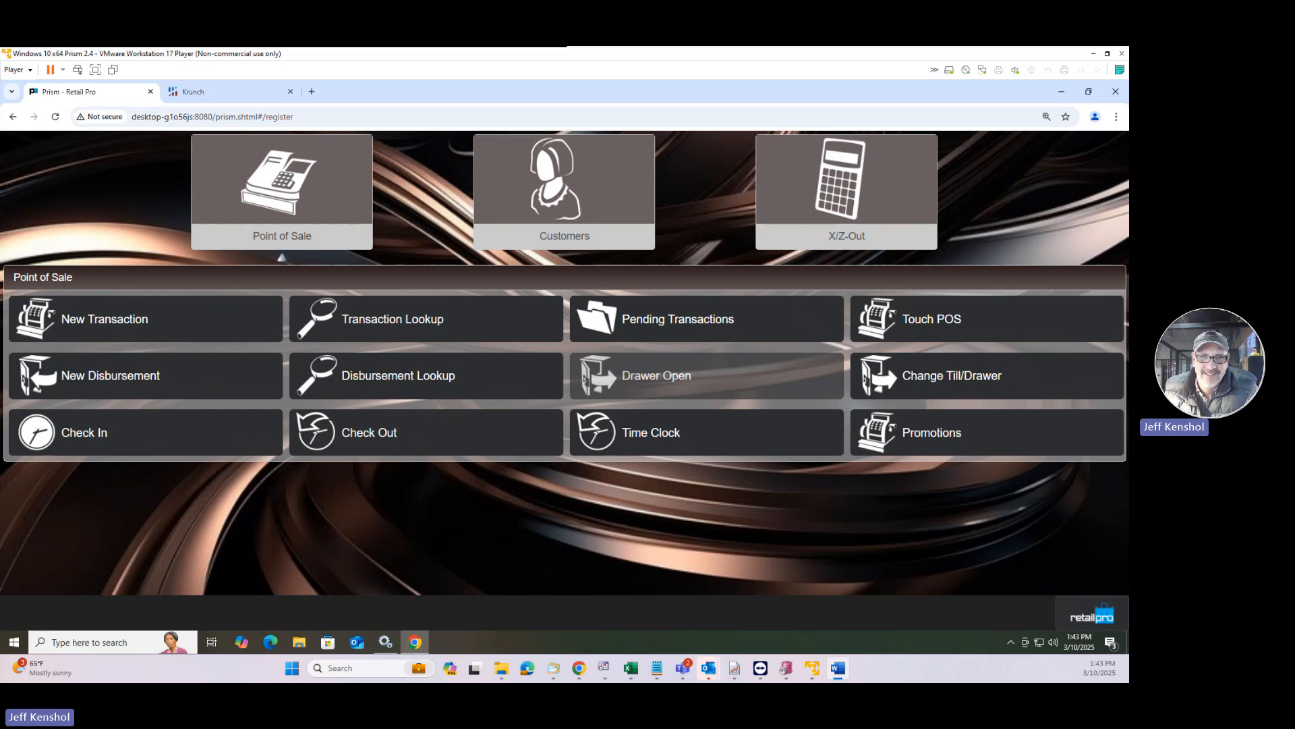
pyautogui.hotkey('alt', 'Tab')
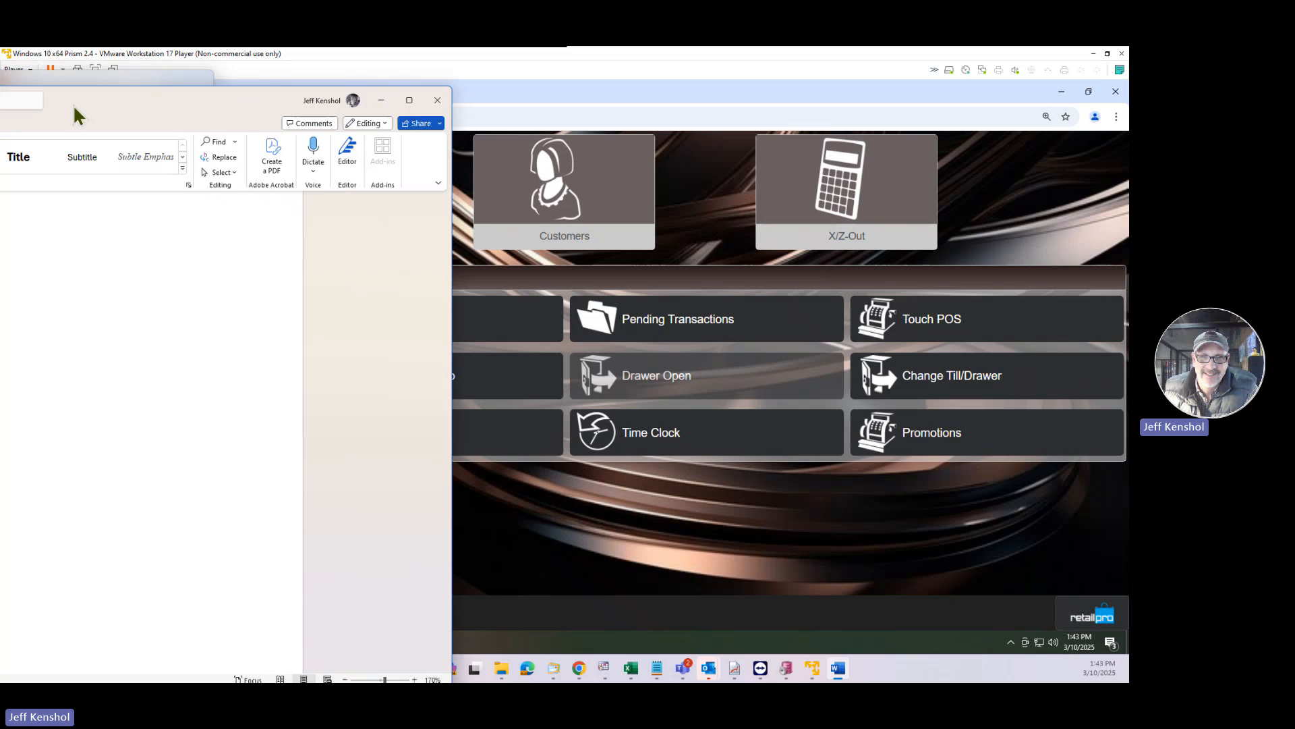
pyautogui.moveTo(73, 104); pyautogui.dragTo(747, 75)
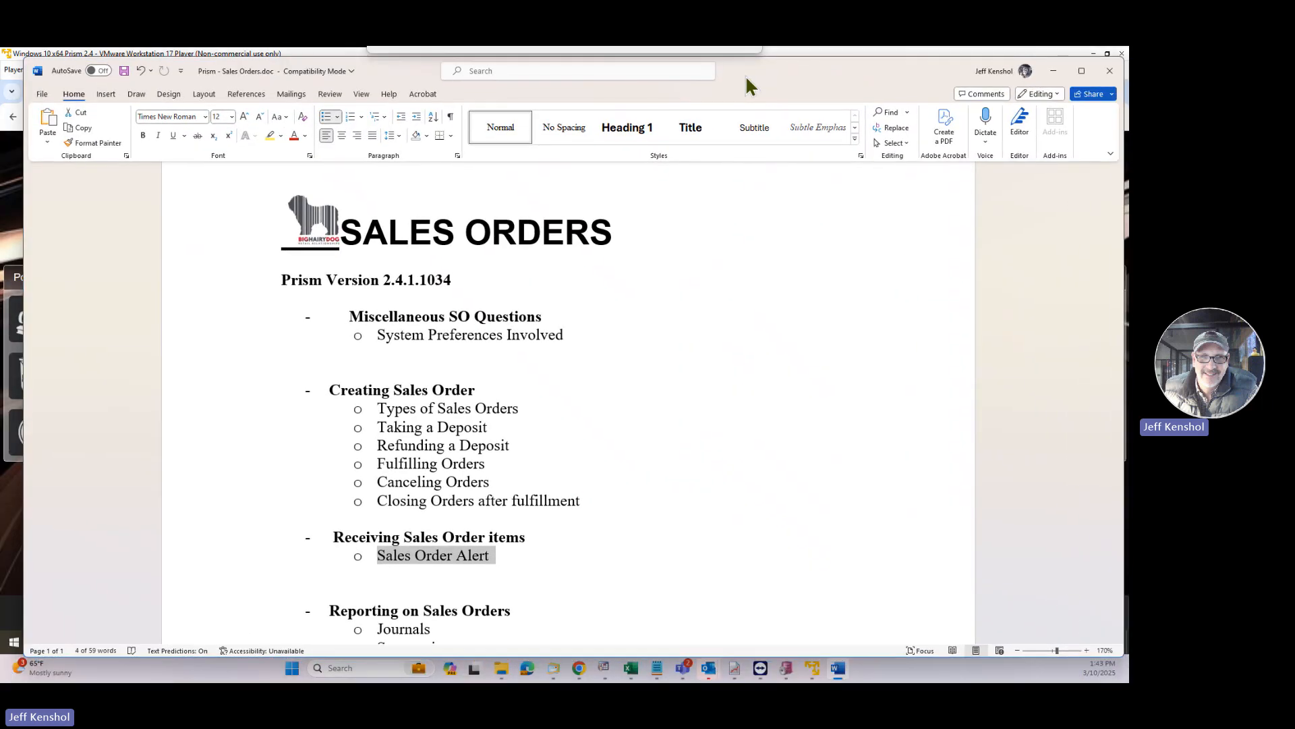
pyautogui.moveTo(540, 404); pyautogui.dragTo(380, 410)
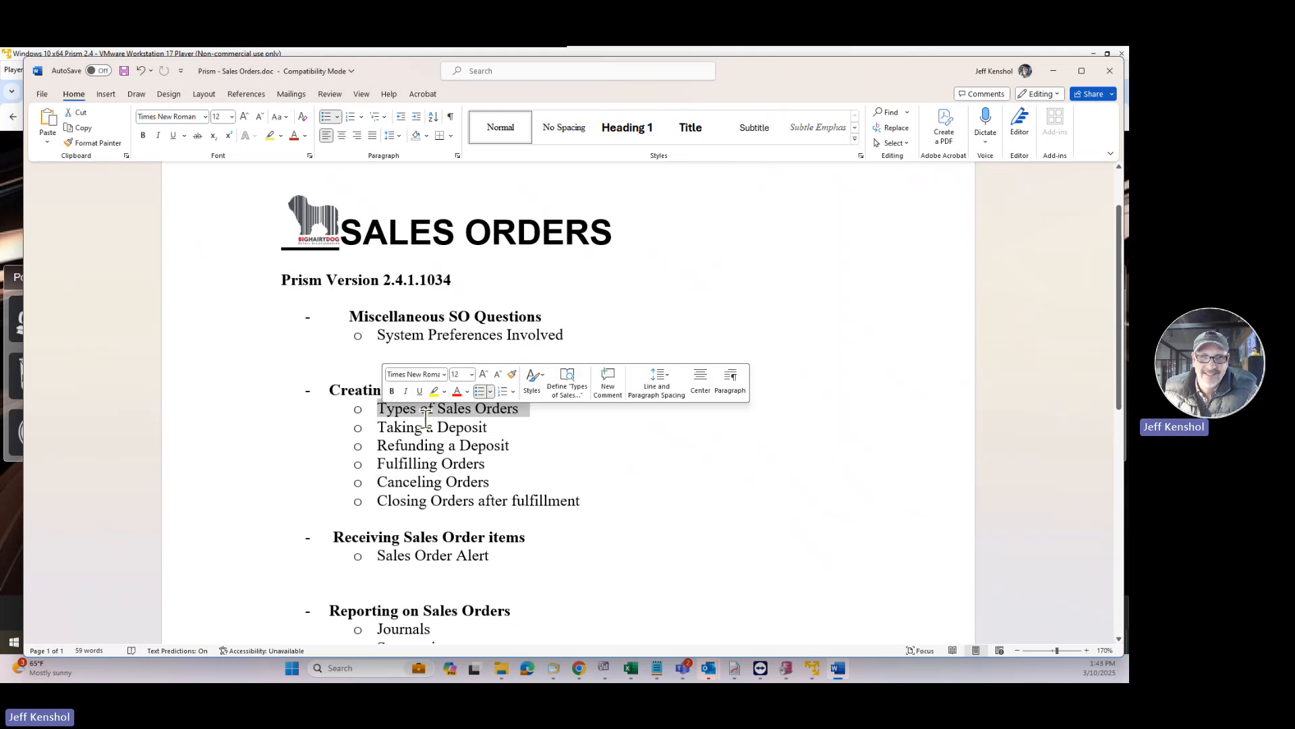
pyautogui.moveTo(494, 428); pyautogui.dragTo(378, 429)
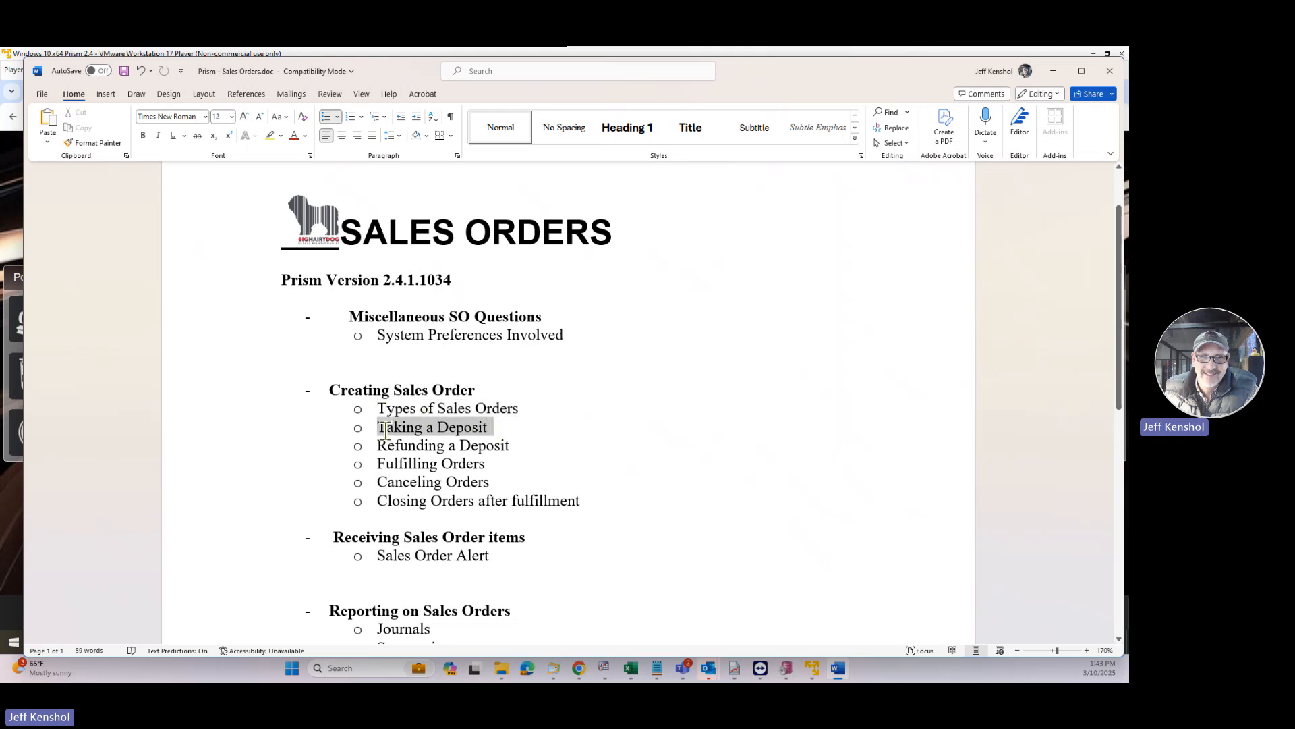
pyautogui.moveTo(752, 80); pyautogui.dragTo(0, 155)
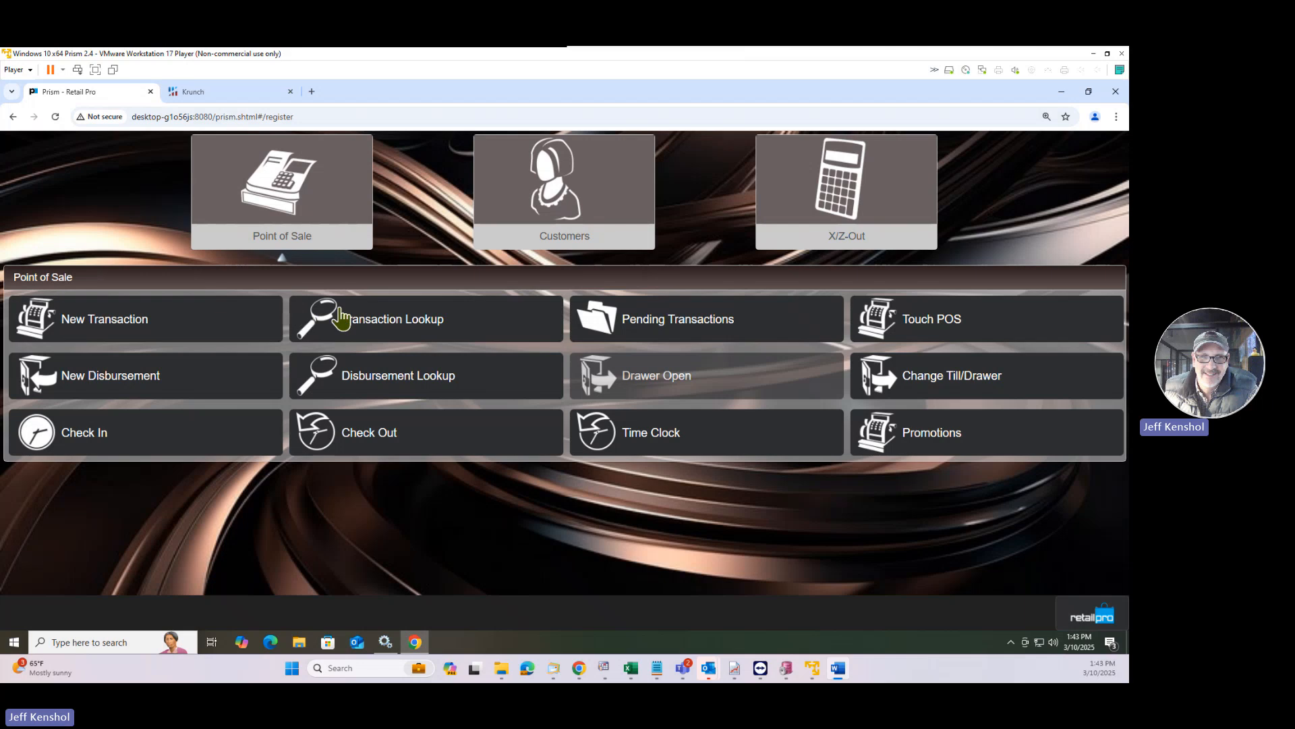
# Step: Look up transactions with order status Pending and open the layaway order
pyautogui.click(378, 327)
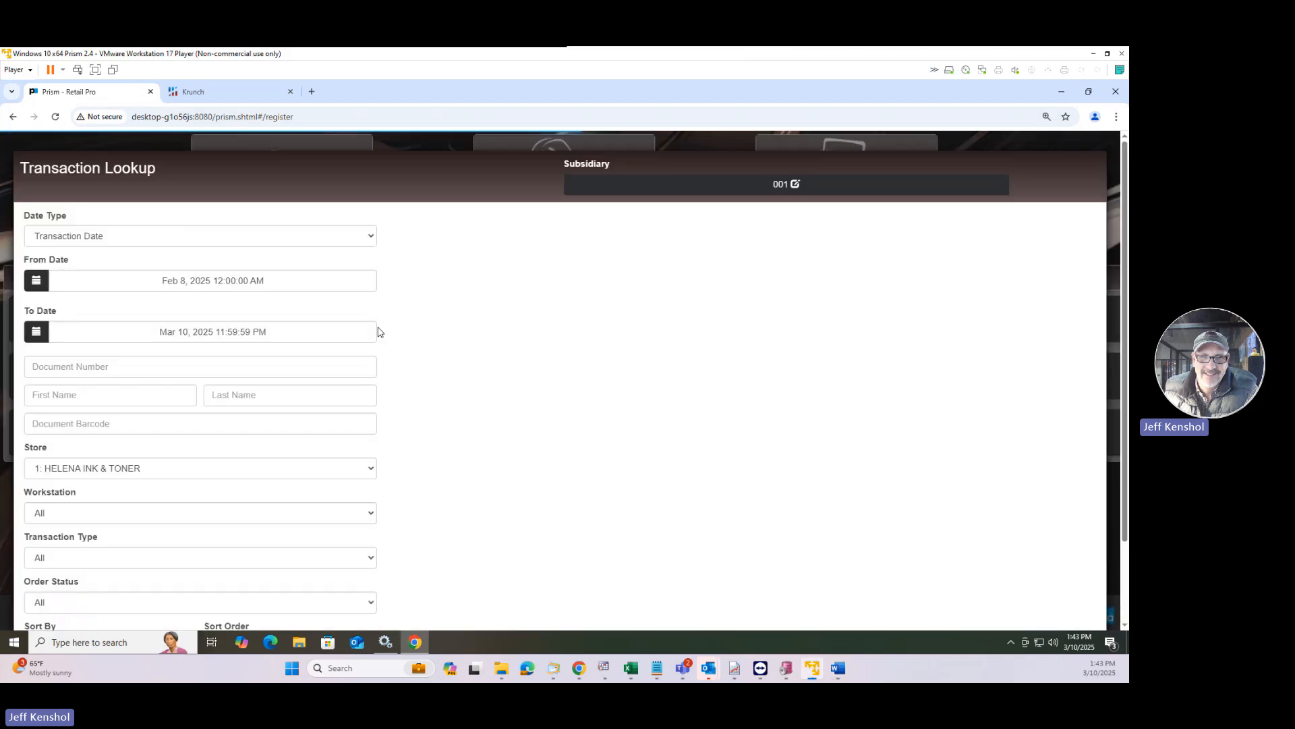
pyautogui.scroll(-1, 405, 341)
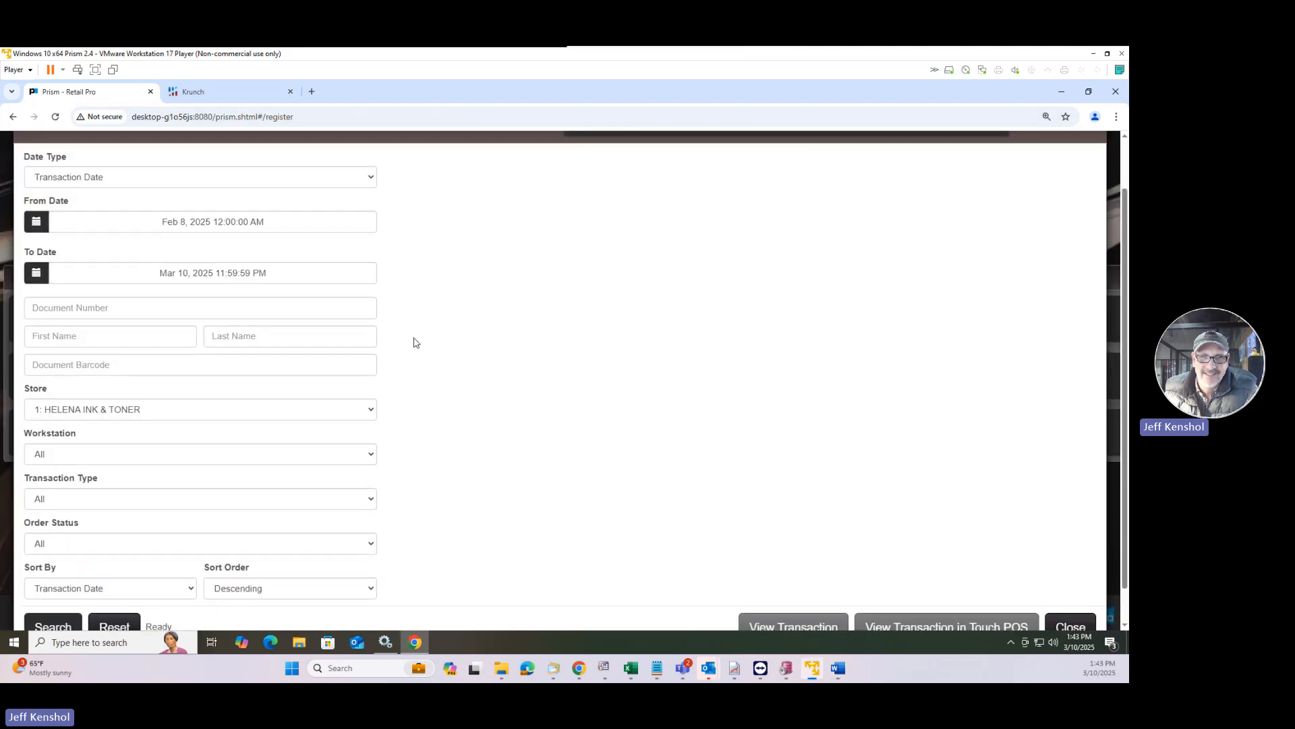
pyautogui.keyDown('ctrl'); pyautogui.scroll(-2, 407, 343); pyautogui.keyUp('ctrl')
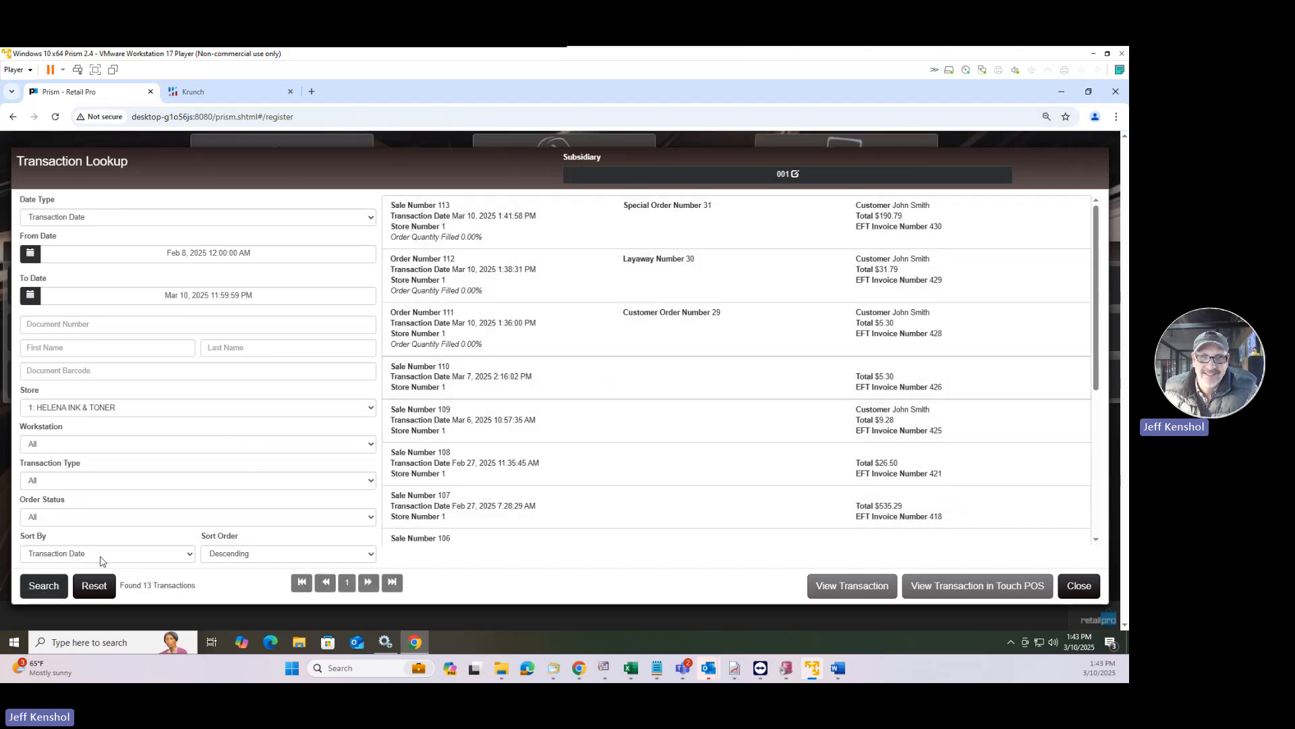
pyautogui.click(60, 518)
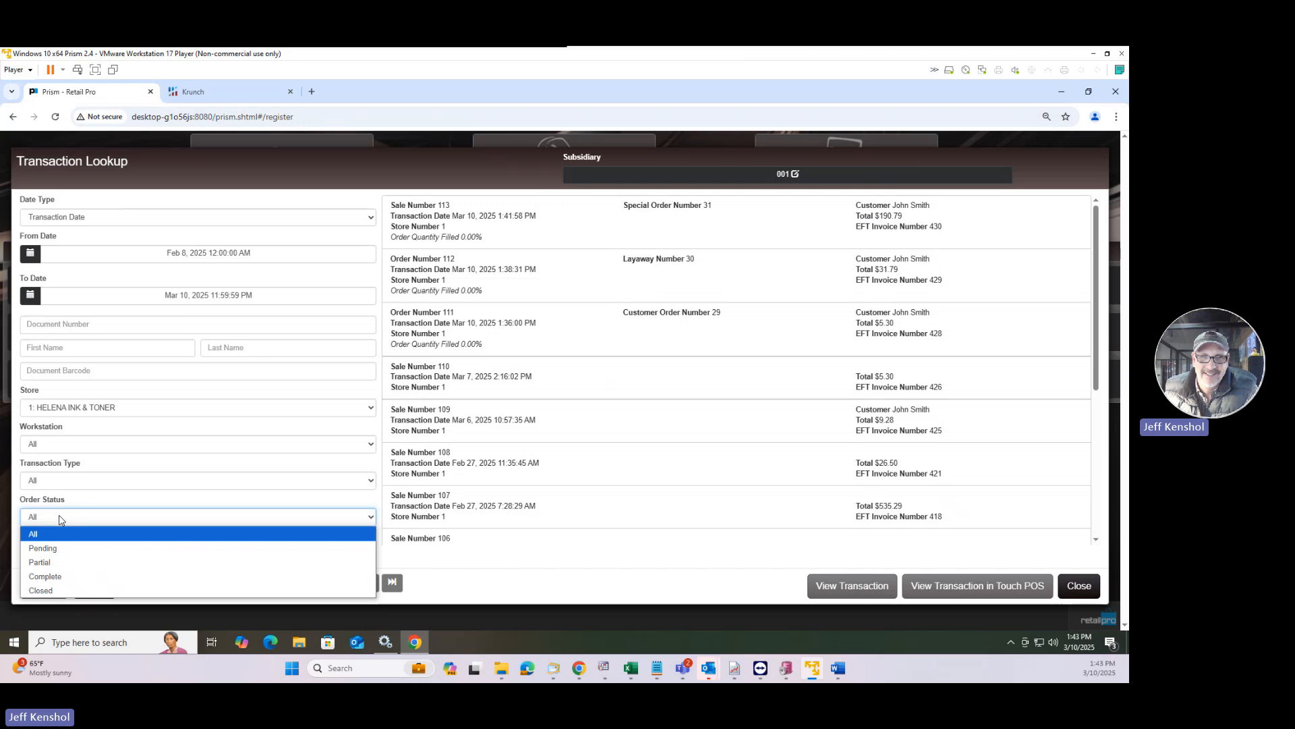
pyautogui.click(57, 549)
pyautogui.click(45, 587)
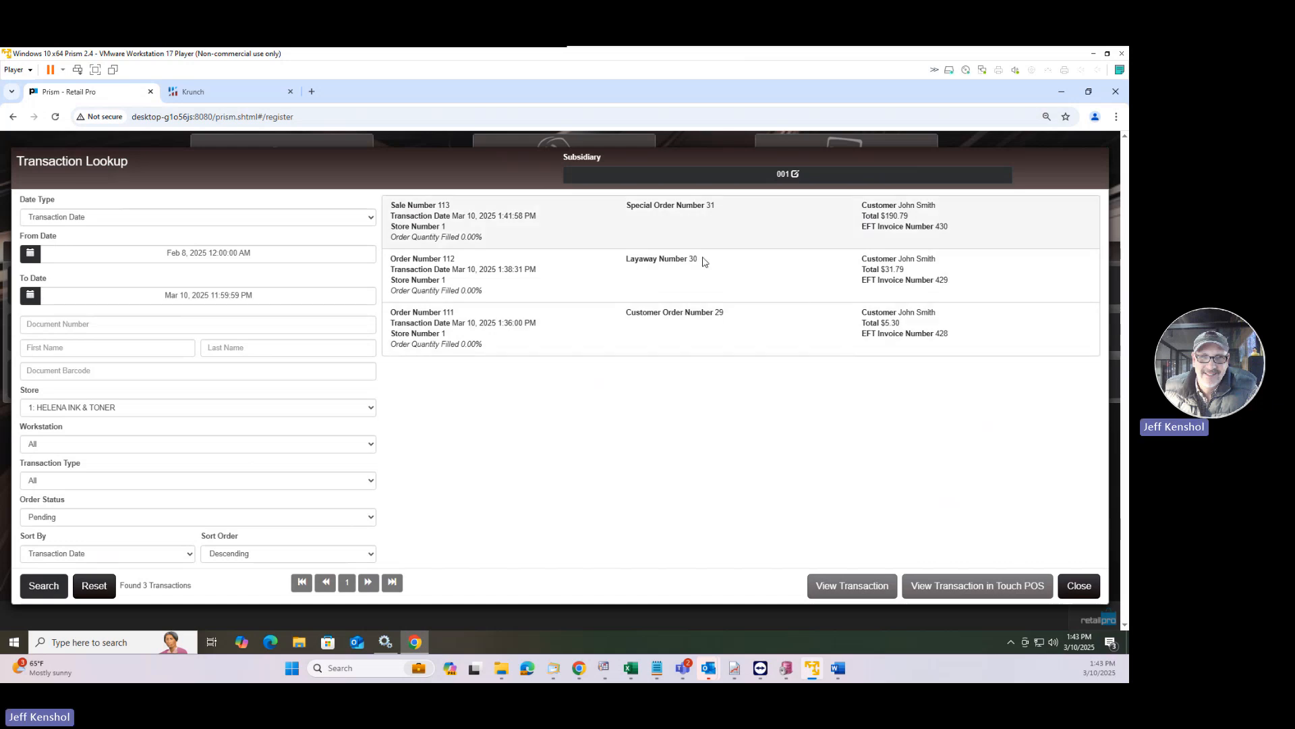
pyautogui.click(665, 284)
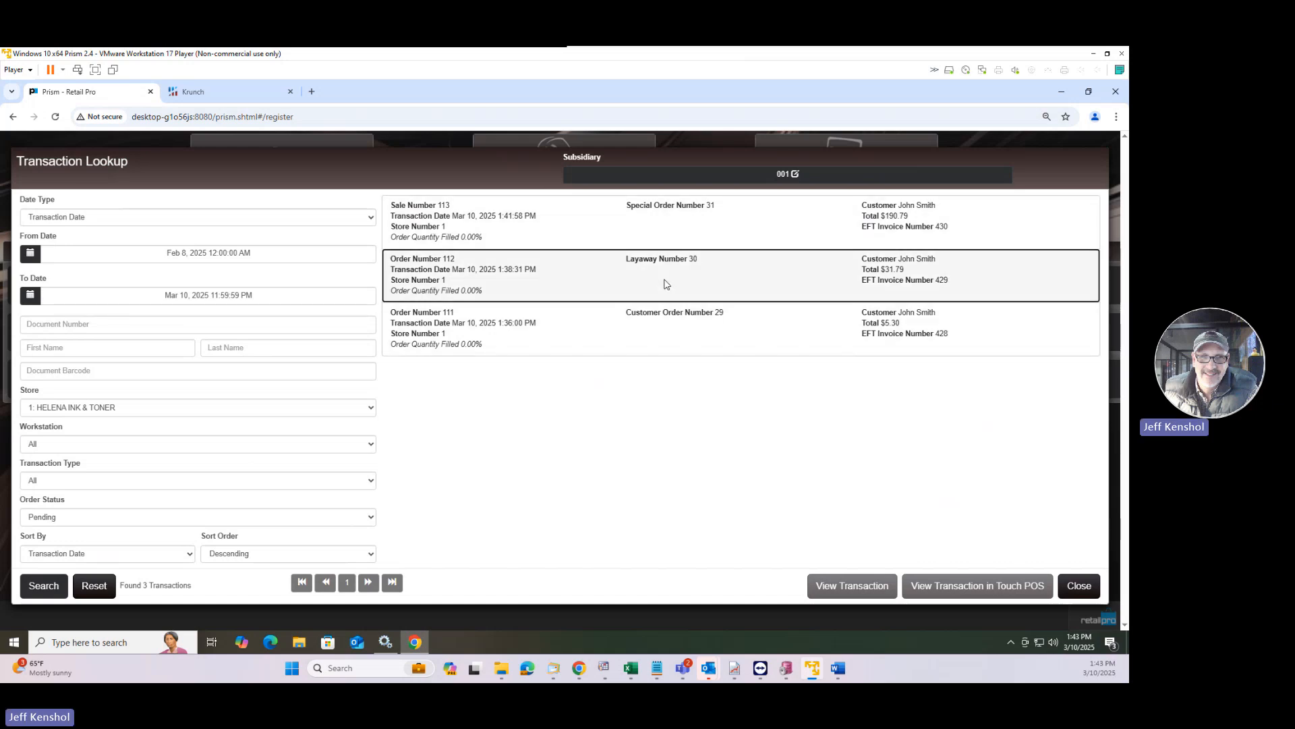
pyautogui.click(843, 587)
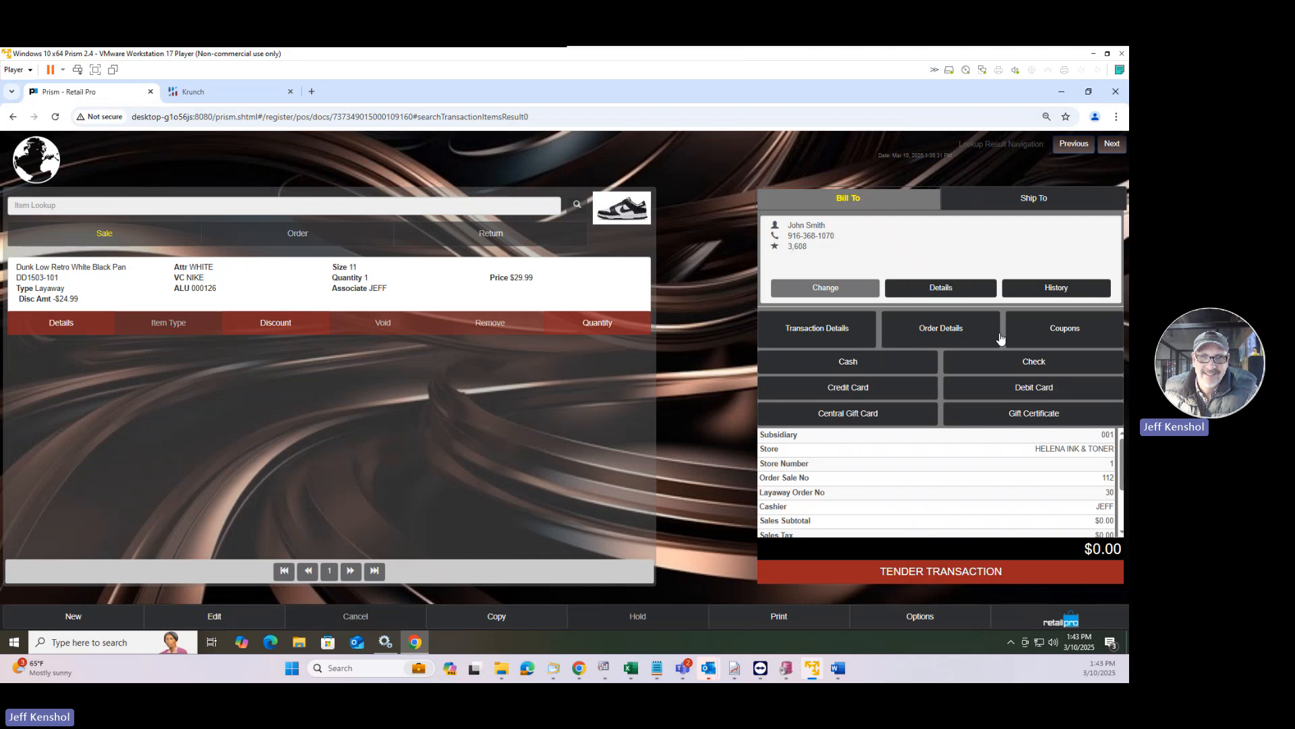
# Step: Review the layaway's order dates in its order details without changing them
pyautogui.click(937, 329)
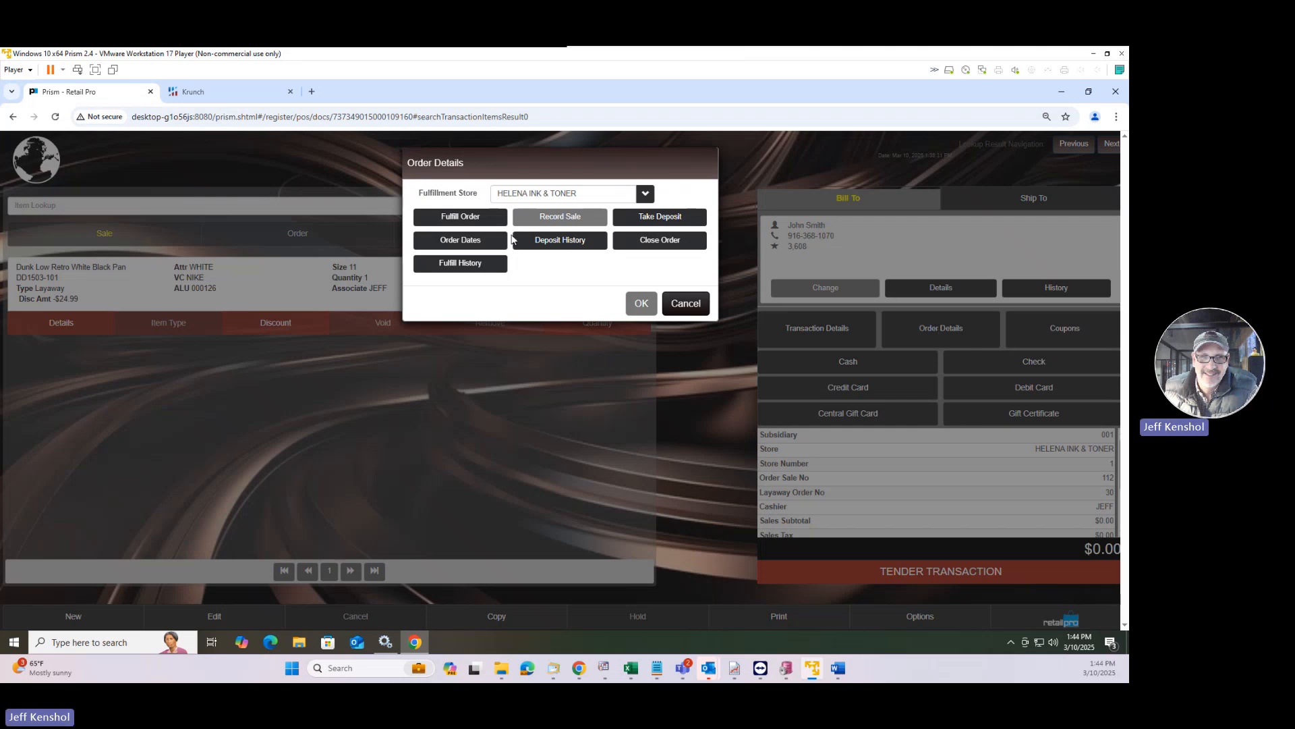
pyautogui.click(483, 241)
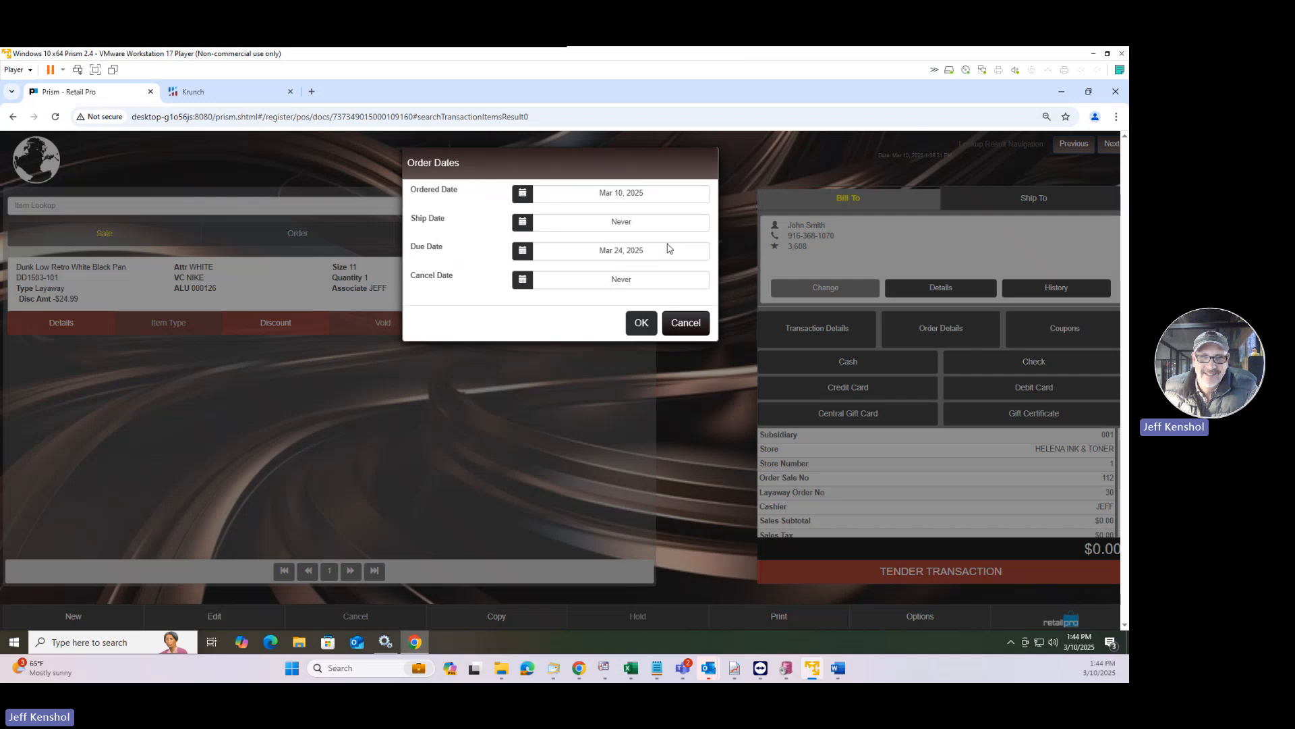
pyautogui.click(692, 326)
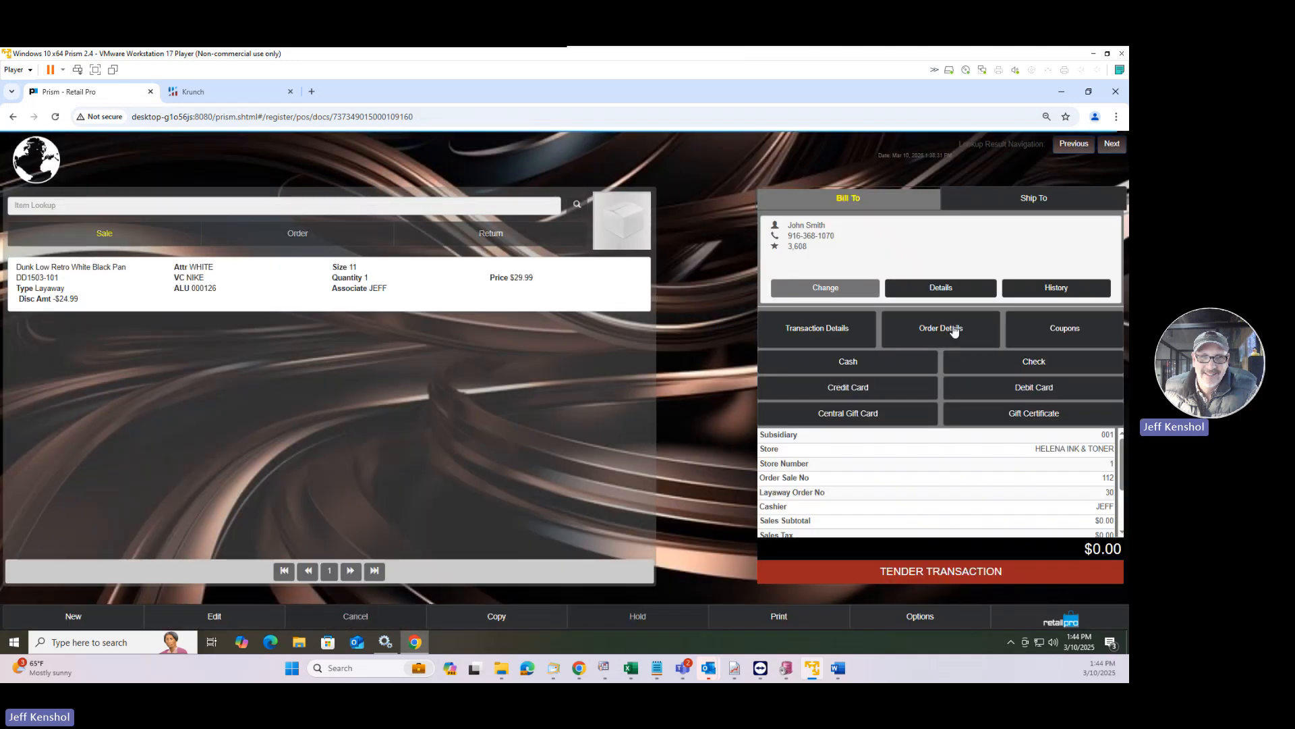
# Step: Review the layaway order's deposit history from its order details and close it
pyautogui.click(947, 330)
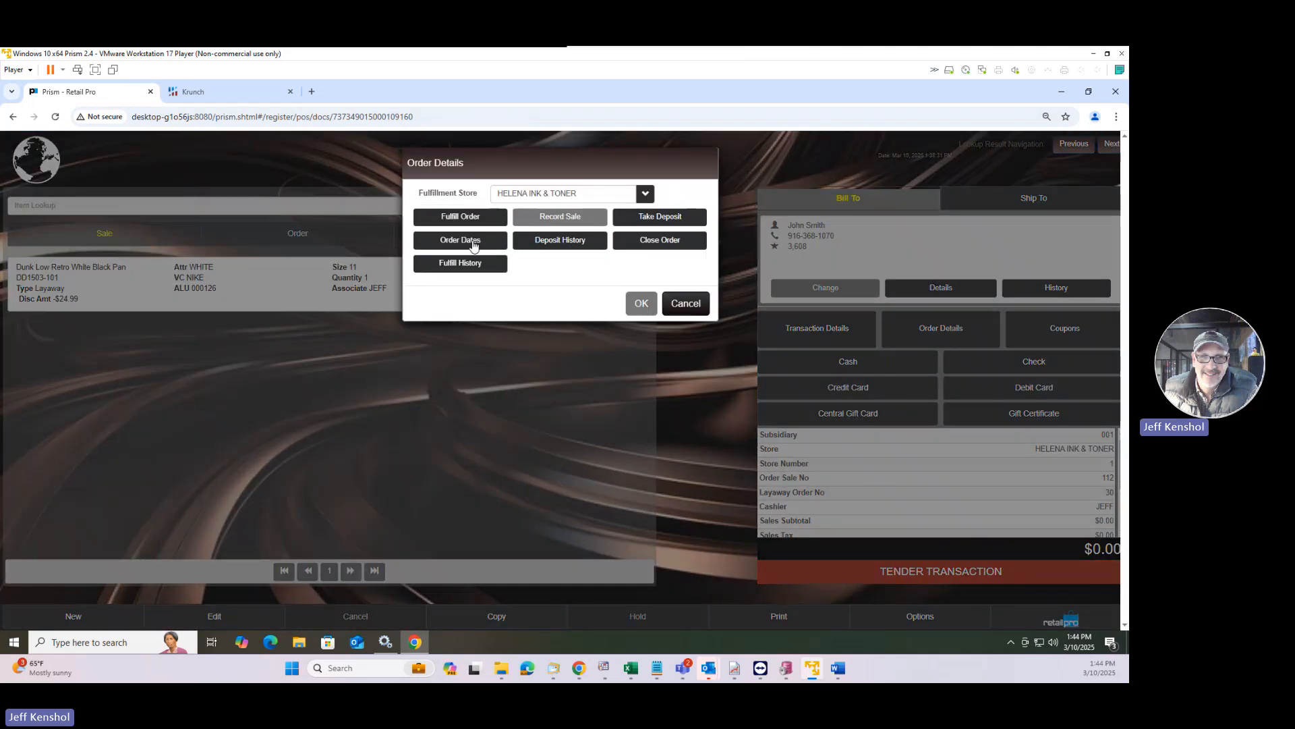
pyautogui.click(575, 247)
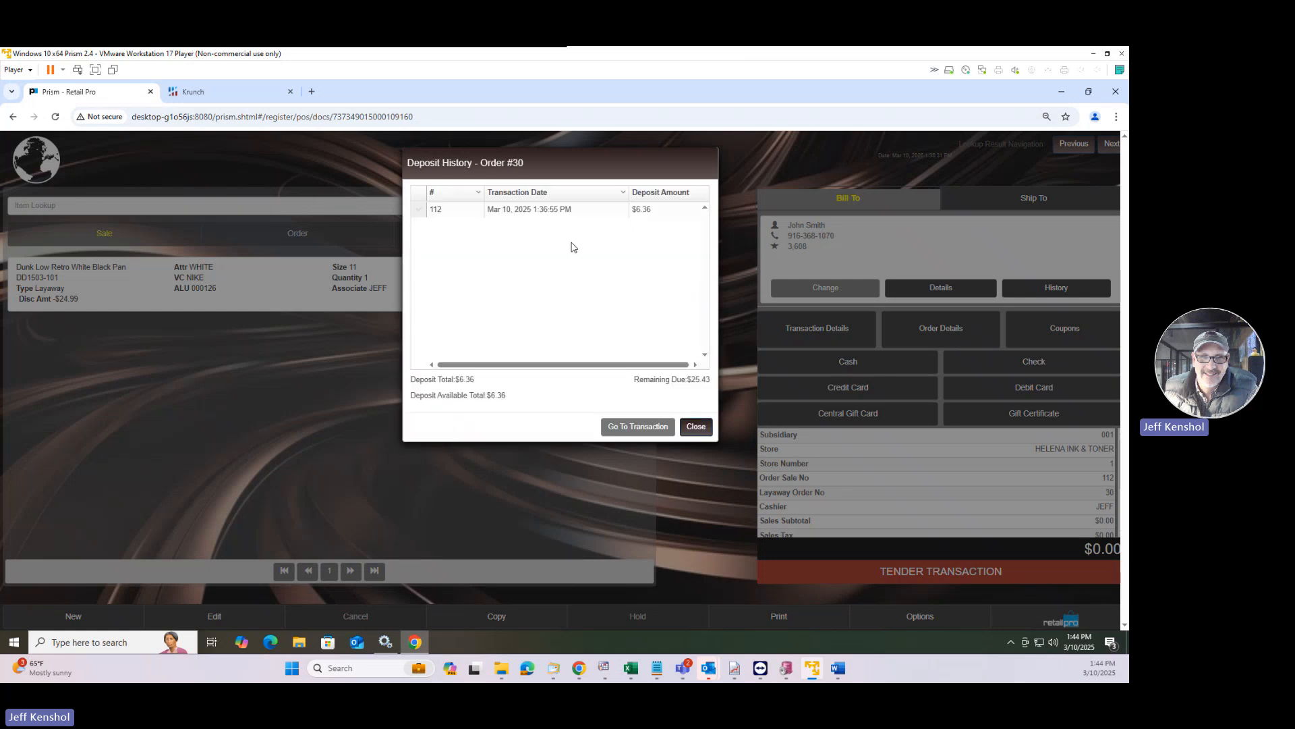
pyautogui.click(708, 430)
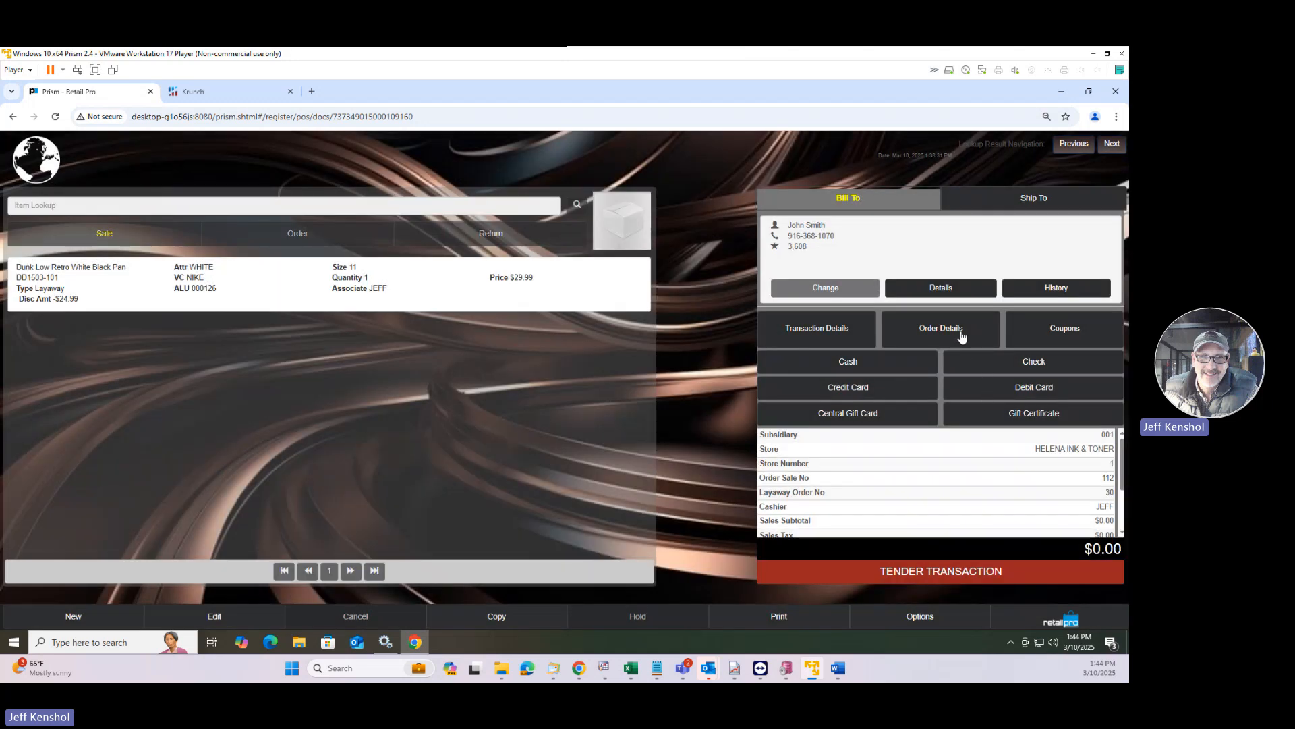
# Step: Take a deposit on the layaway order for the full remaining balance of $25.43
pyautogui.click(962, 336)
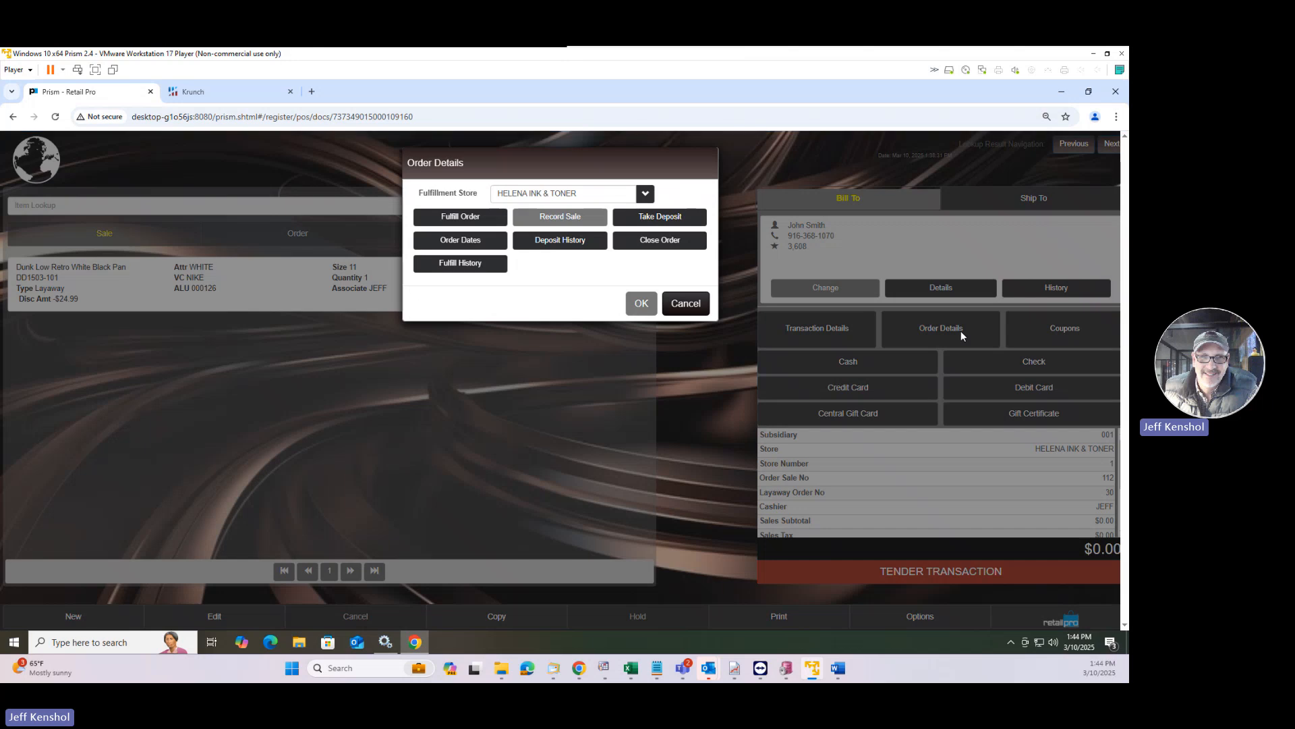
pyautogui.click(645, 219)
pyautogui.moveTo(419, 253); pyautogui.dragTo(308, 255)
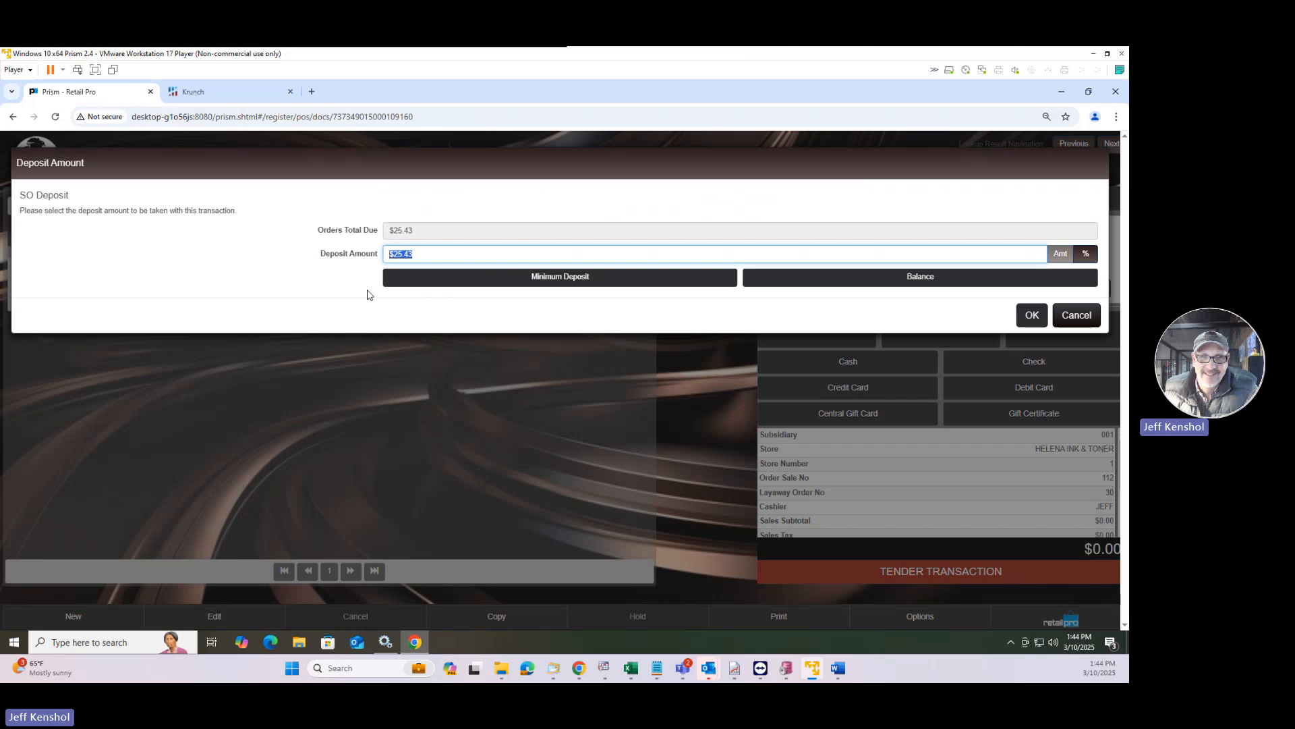
pyautogui.click(884, 283)
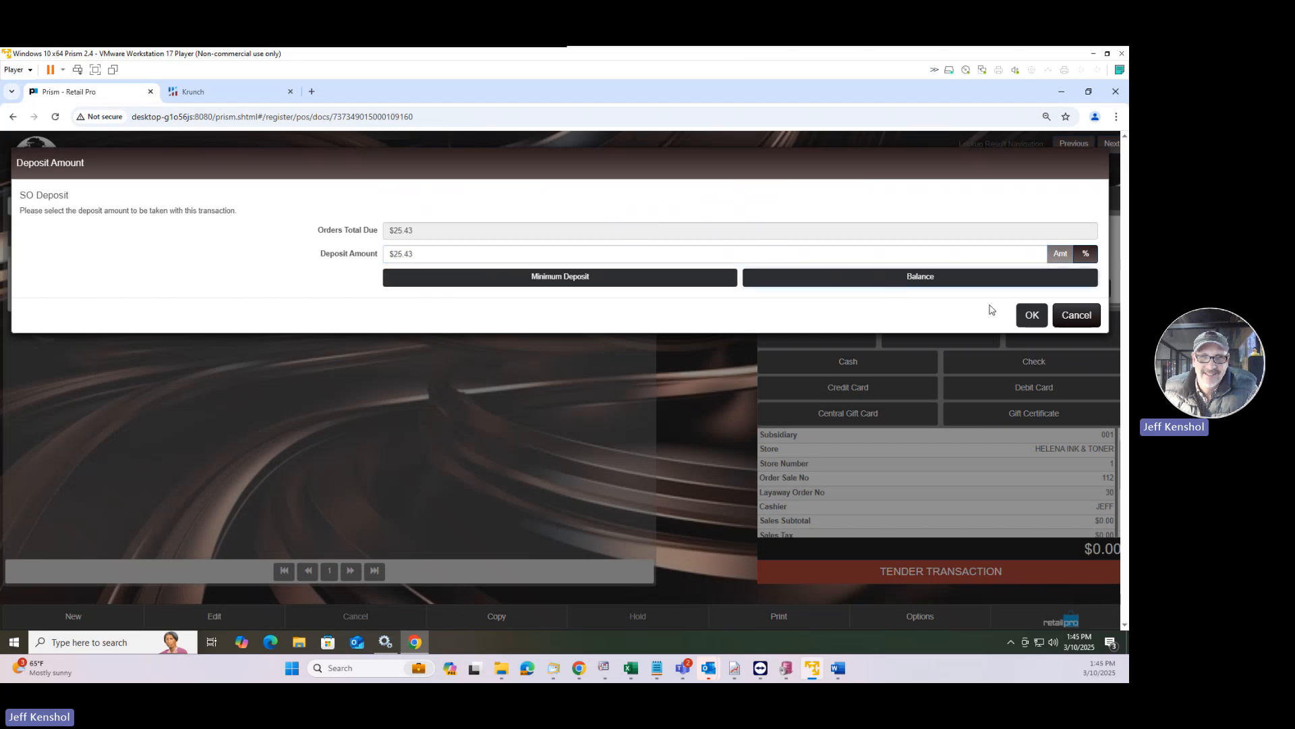
pyautogui.click(1028, 315)
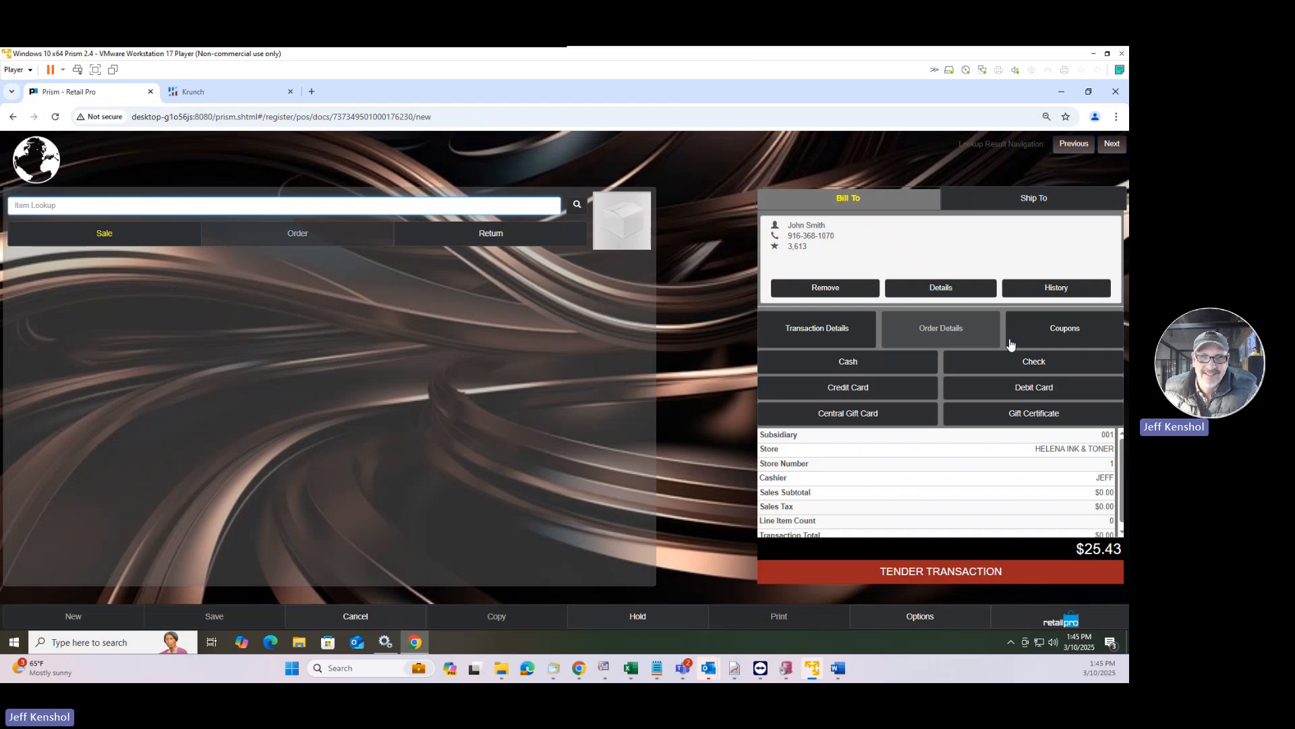
# Step: Tender the $25.43 deposit in cash and update the transaction without printing
pyautogui.click(962, 576)
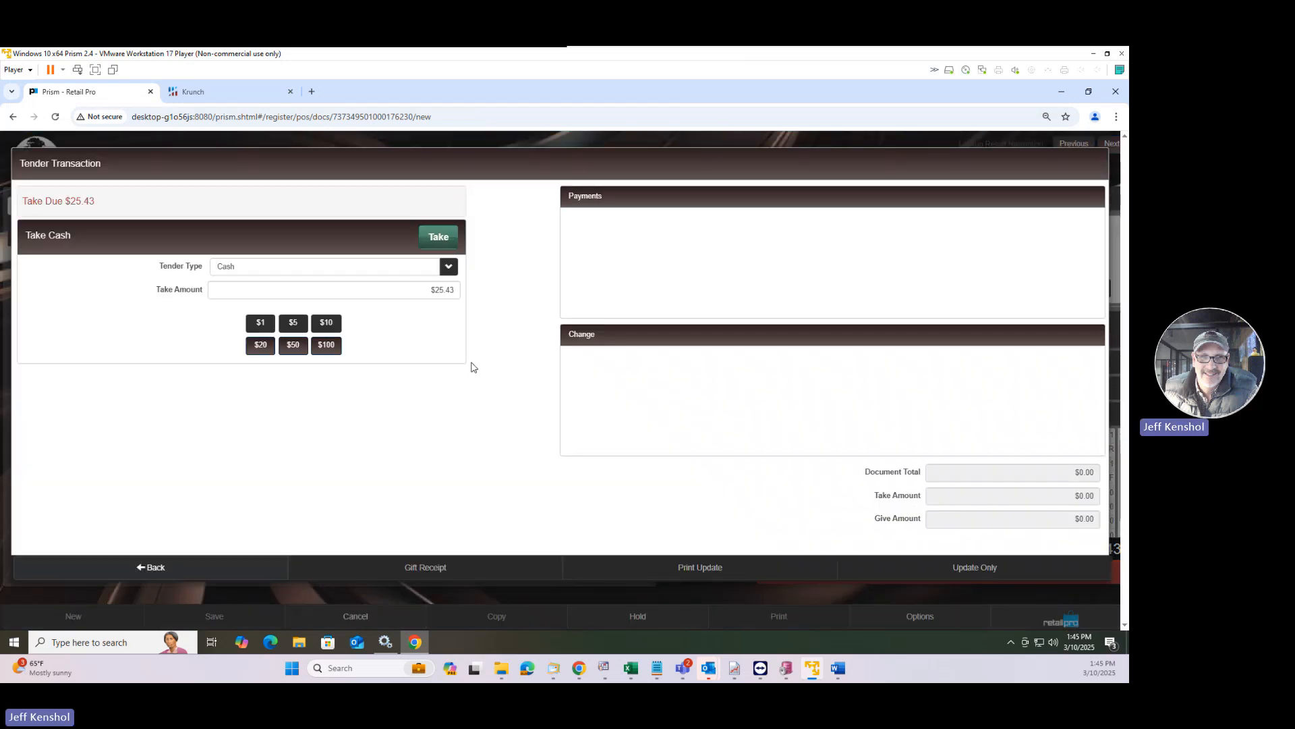
pyautogui.click(431, 242)
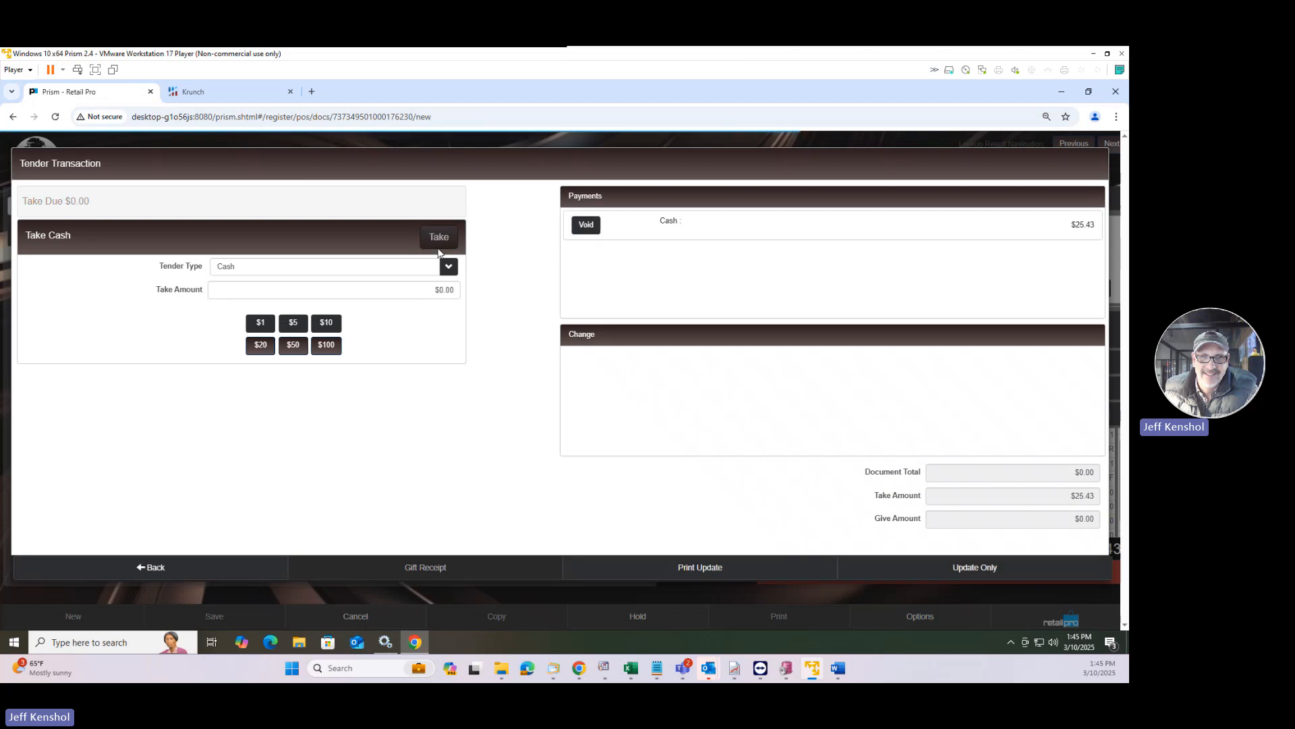
pyautogui.click(966, 571)
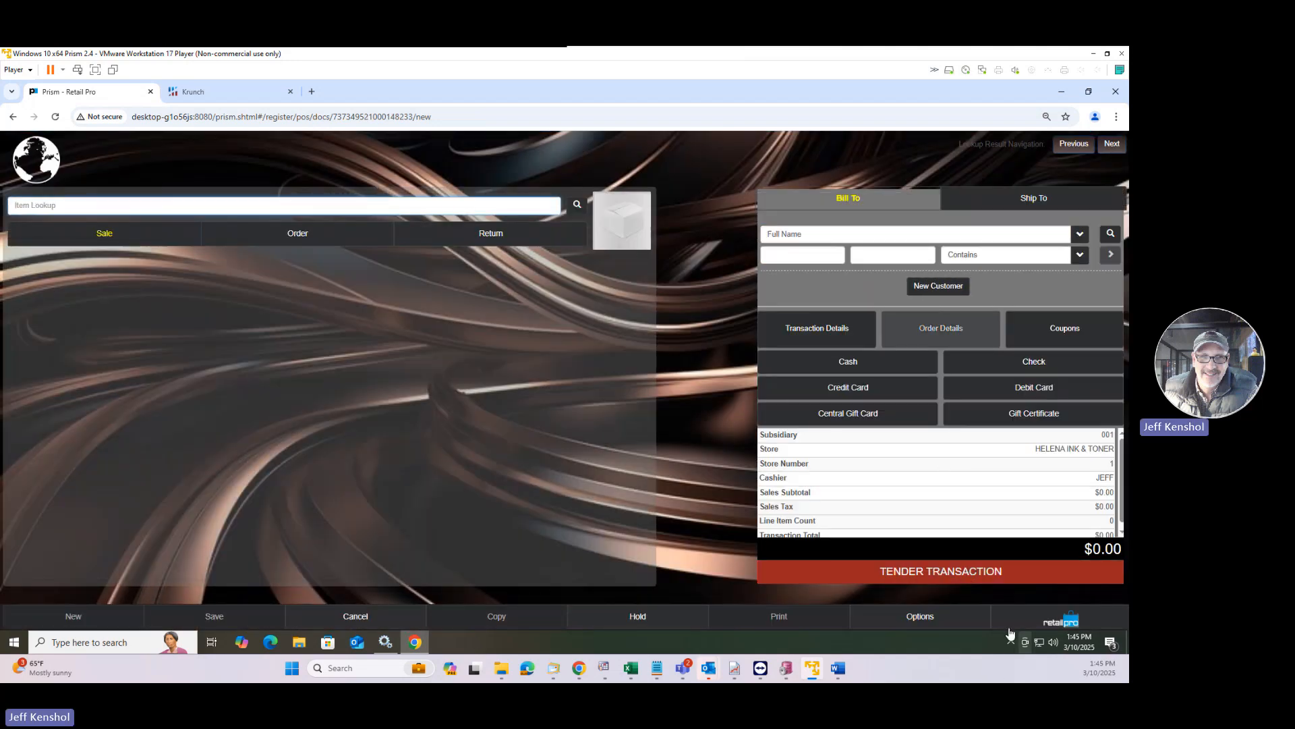
# Step: Look up transactions with order status Pending in store 1 and open the layaway order
pyautogui.click(921, 616)
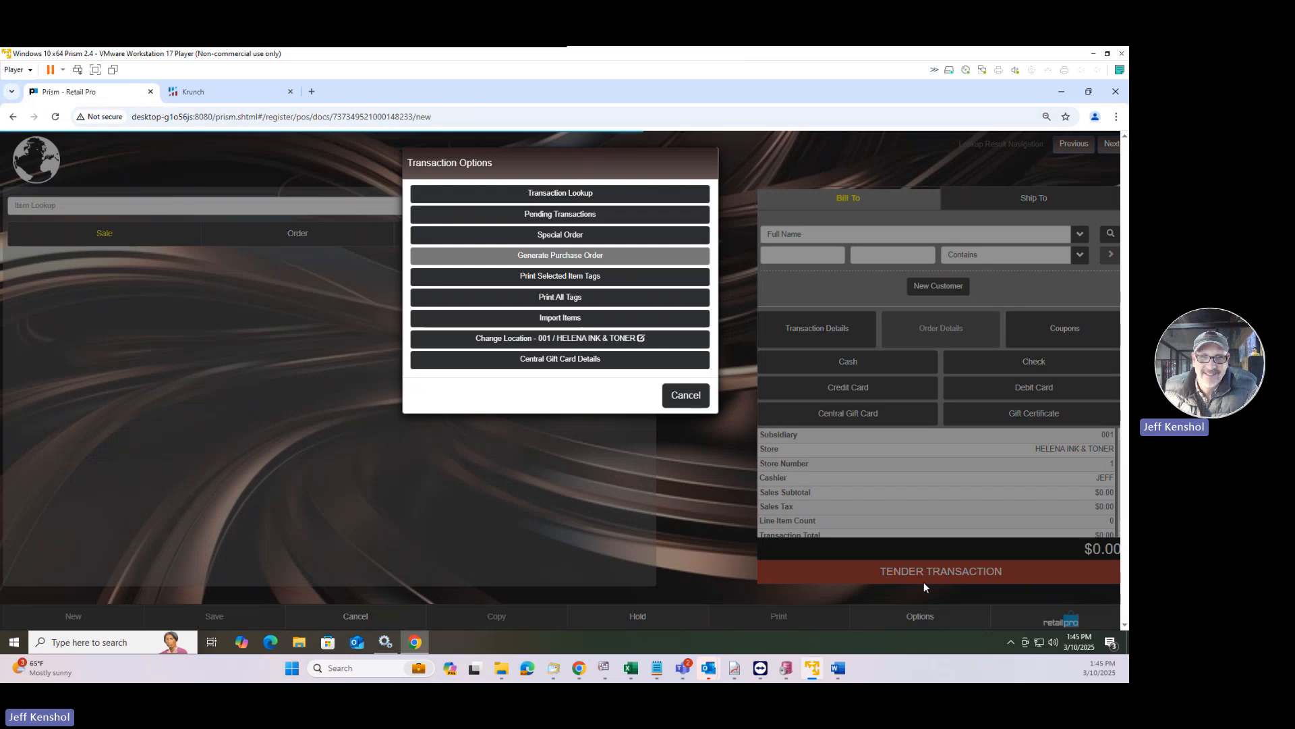
pyautogui.click(583, 196)
pyautogui.click(47, 588)
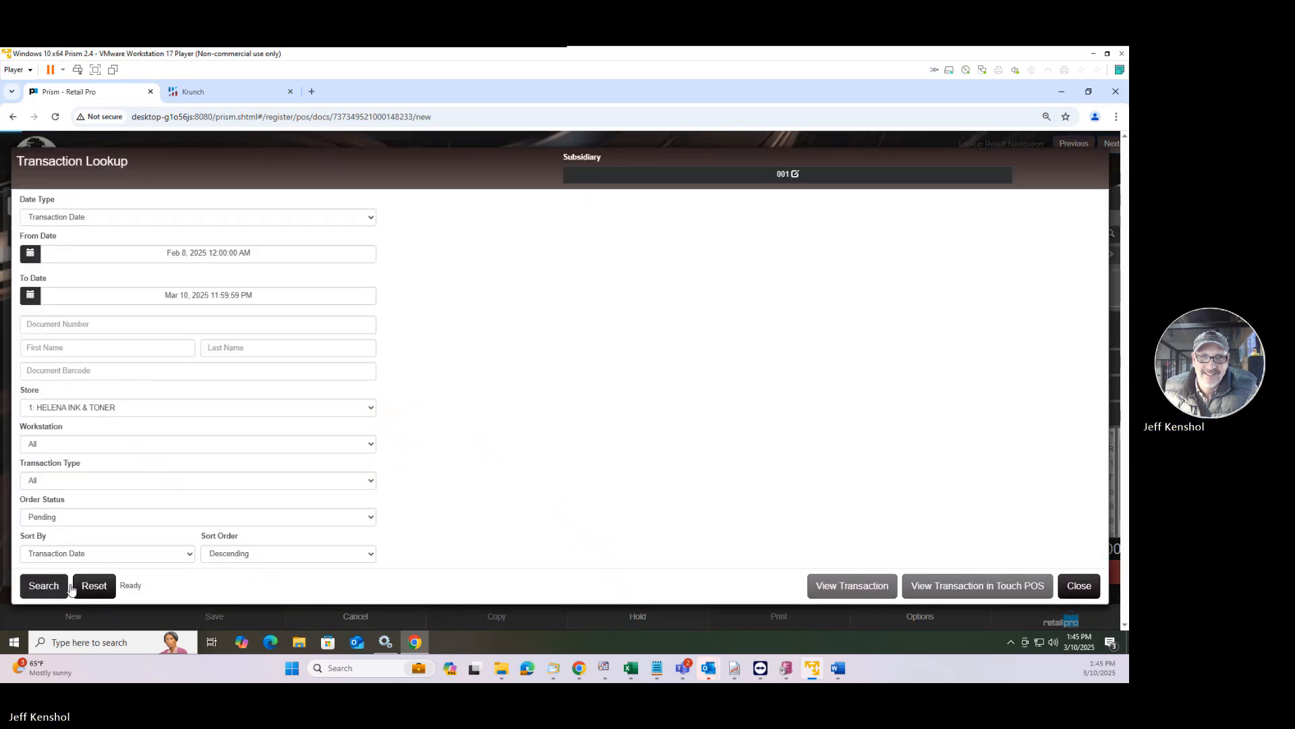
pyautogui.click(642, 259)
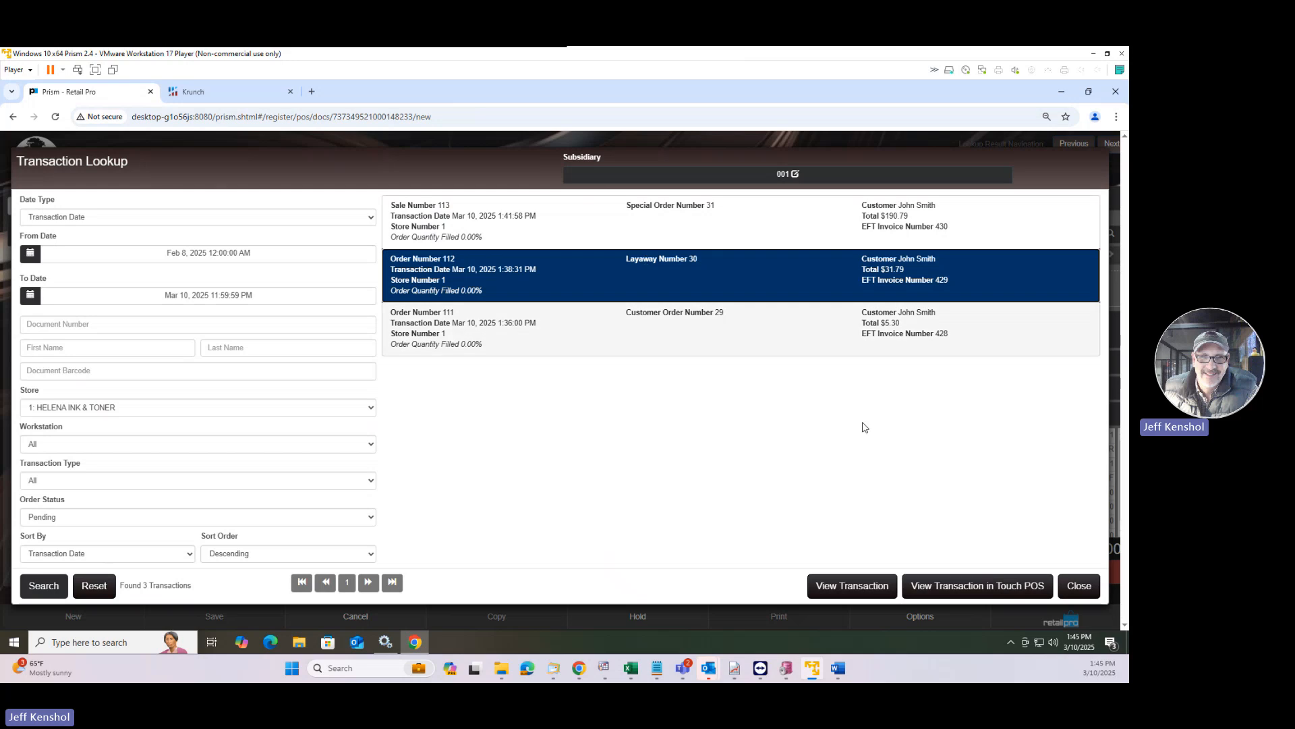
pyautogui.click(875, 586)
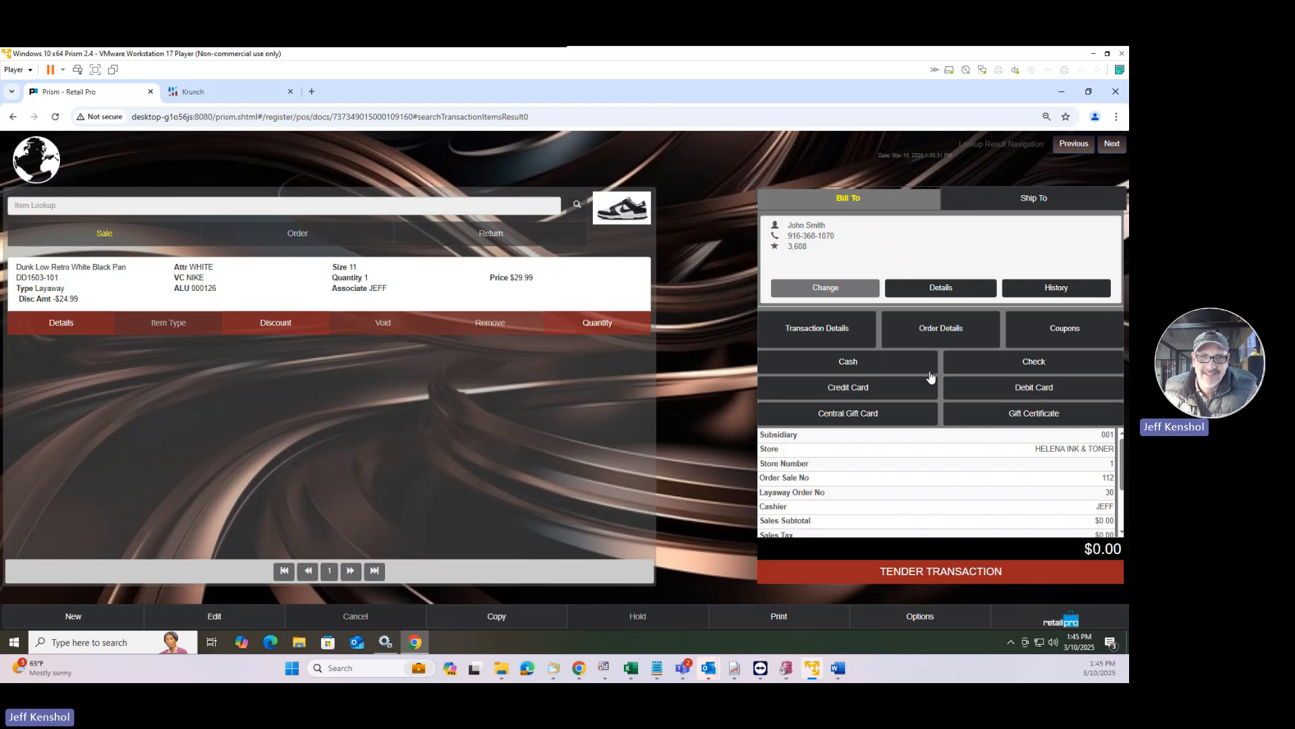
# Step: Record the sale for the paid layaway order and preview its receipt with the HIT40Col print design
pyautogui.click(947, 332)
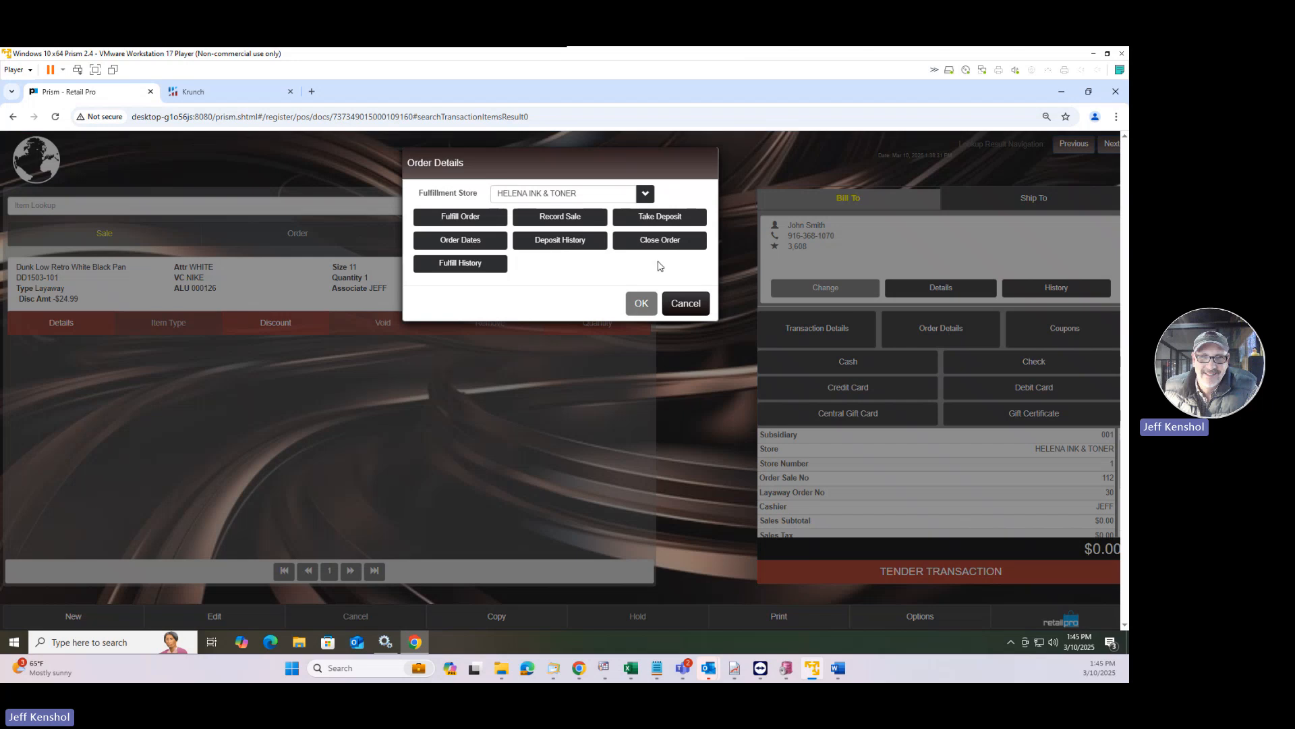
pyautogui.click(578, 221)
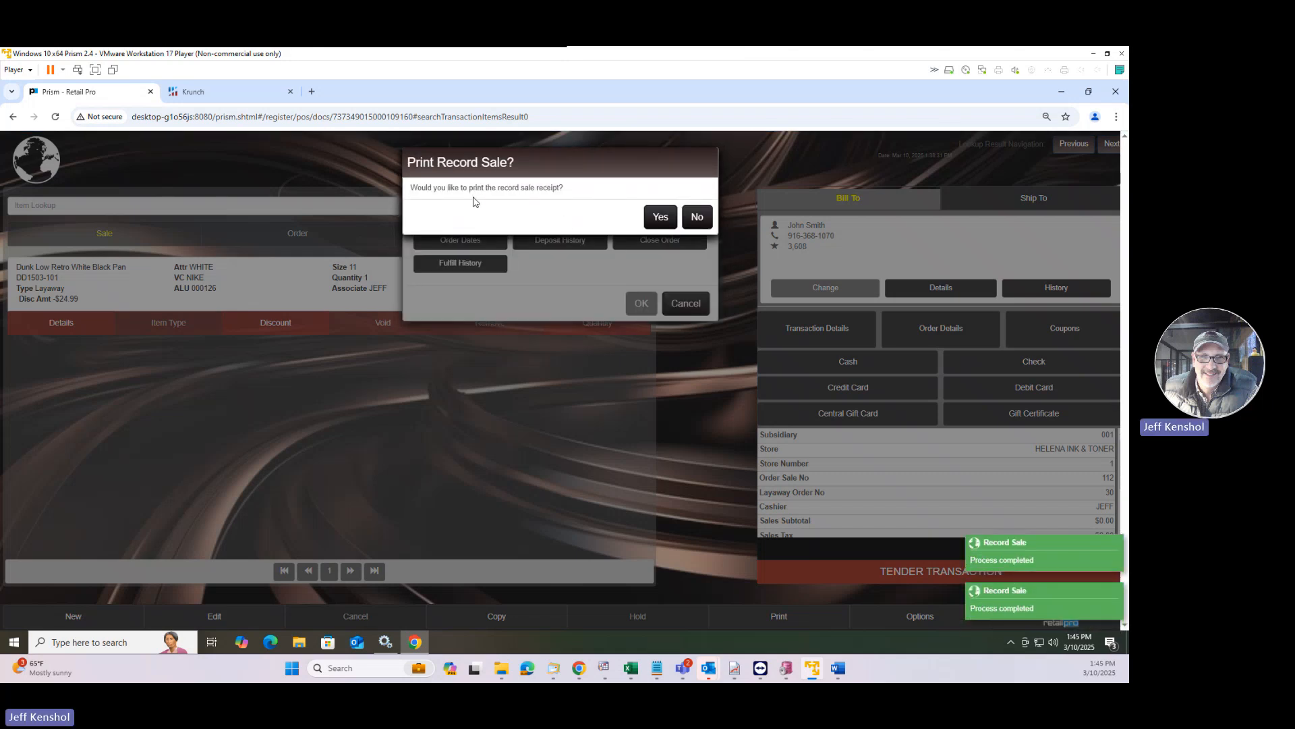
pyautogui.click(657, 217)
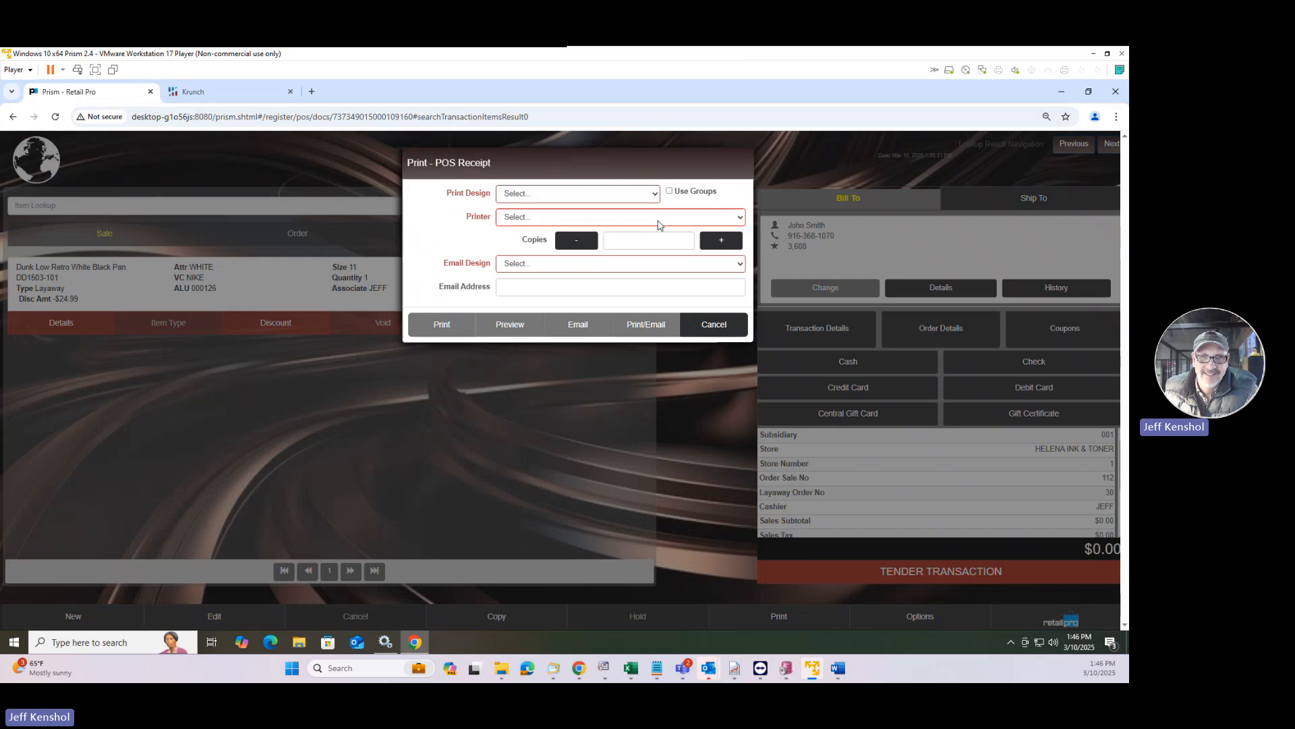
pyautogui.click(617, 196)
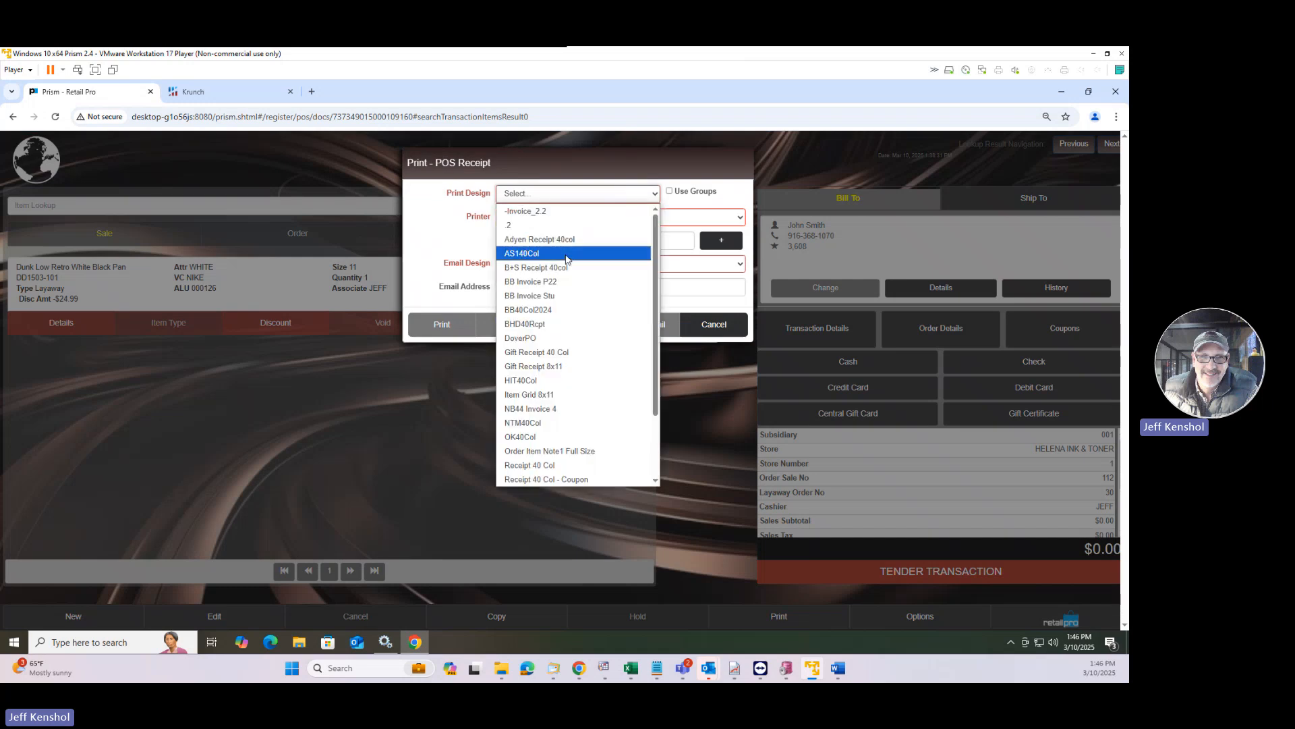
pyautogui.click(538, 382)
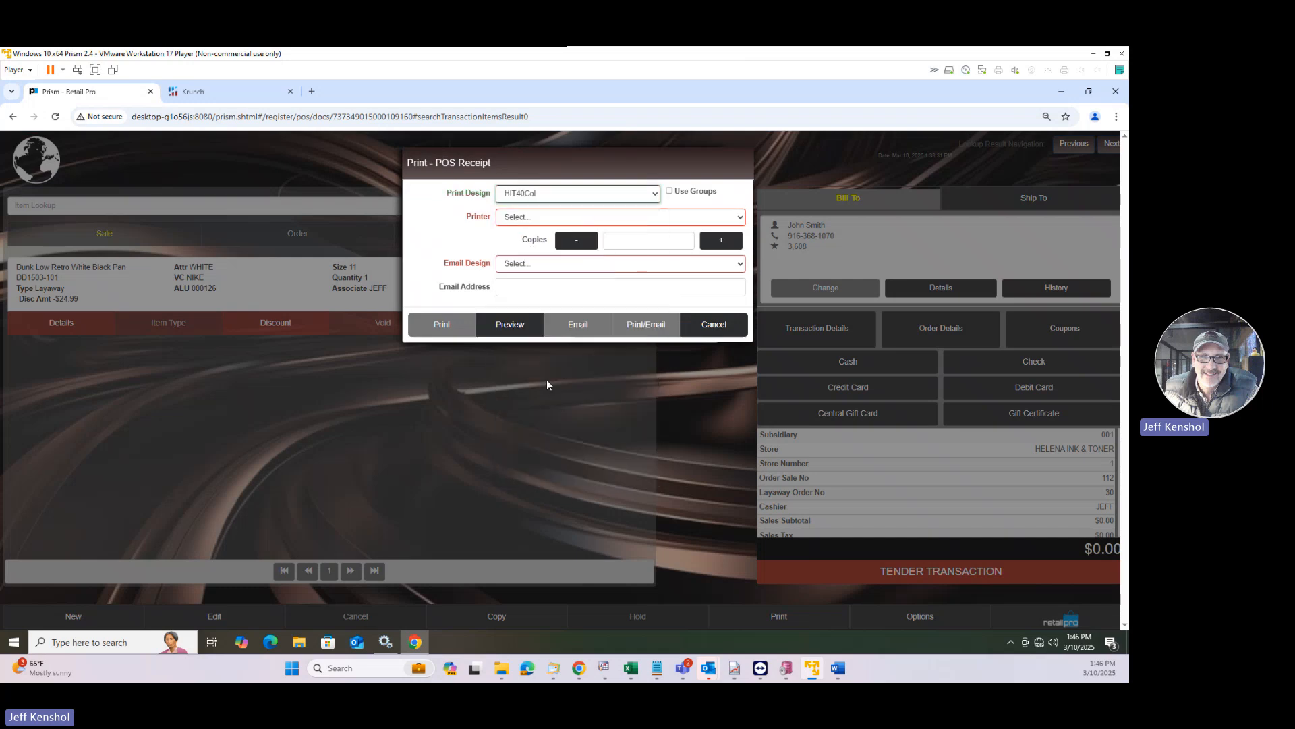
pyautogui.click(523, 326)
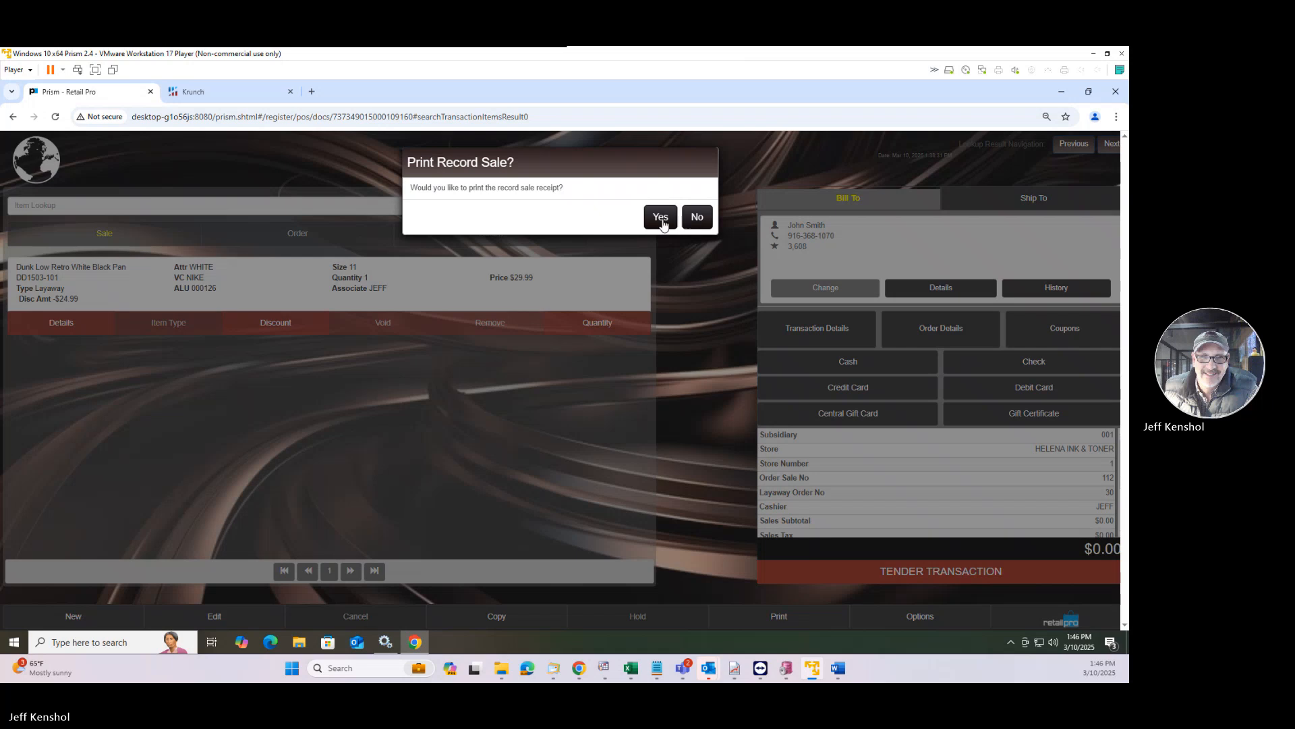
# Step: Preview the repeated record sale receipt in the HIT40Col design, examine its Deposit tender, and close it without printing
pyautogui.click(673, 220)
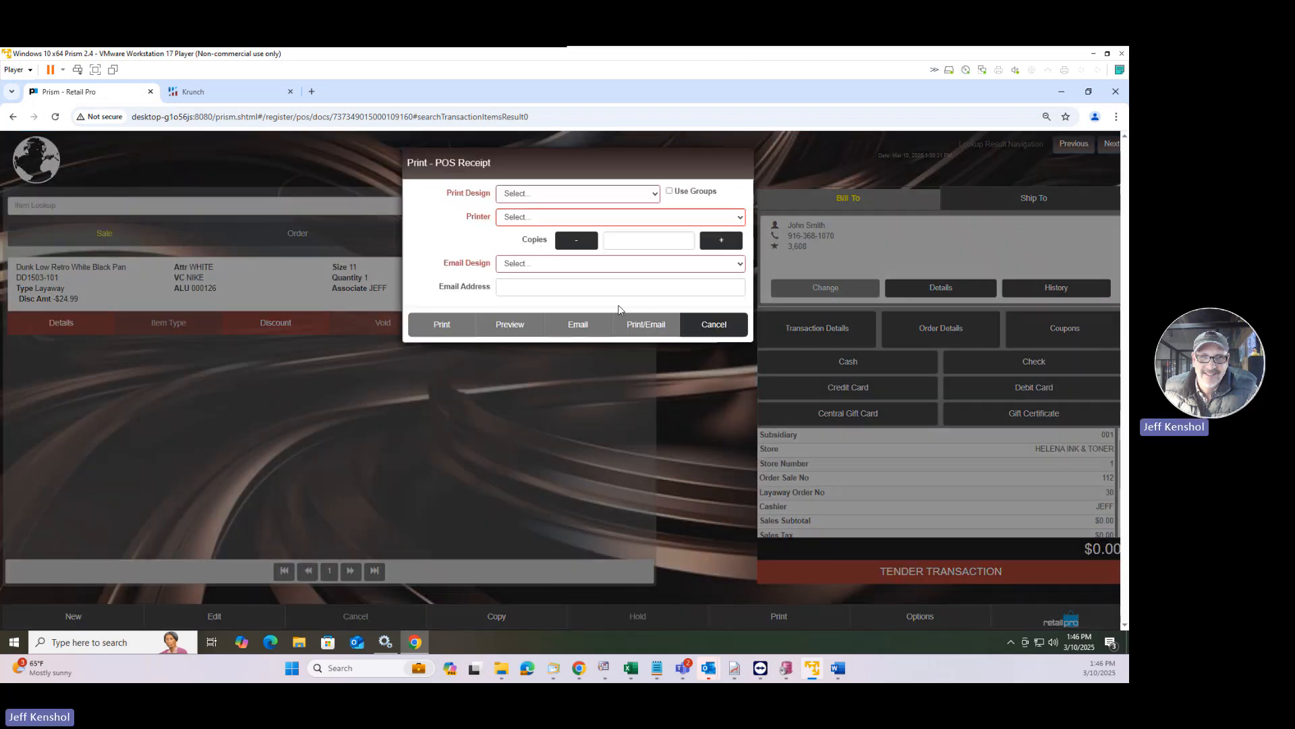
pyautogui.click(560, 200)
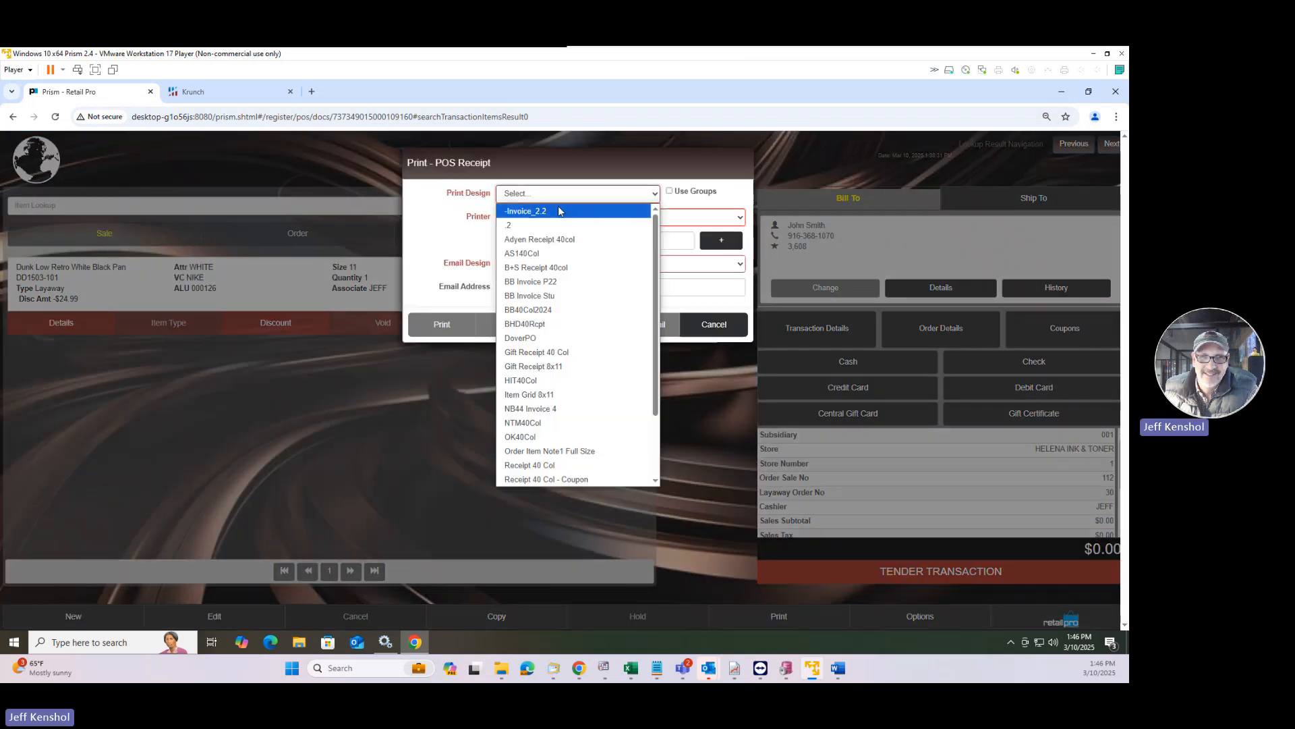
pyautogui.click(555, 382)
pyautogui.click(512, 327)
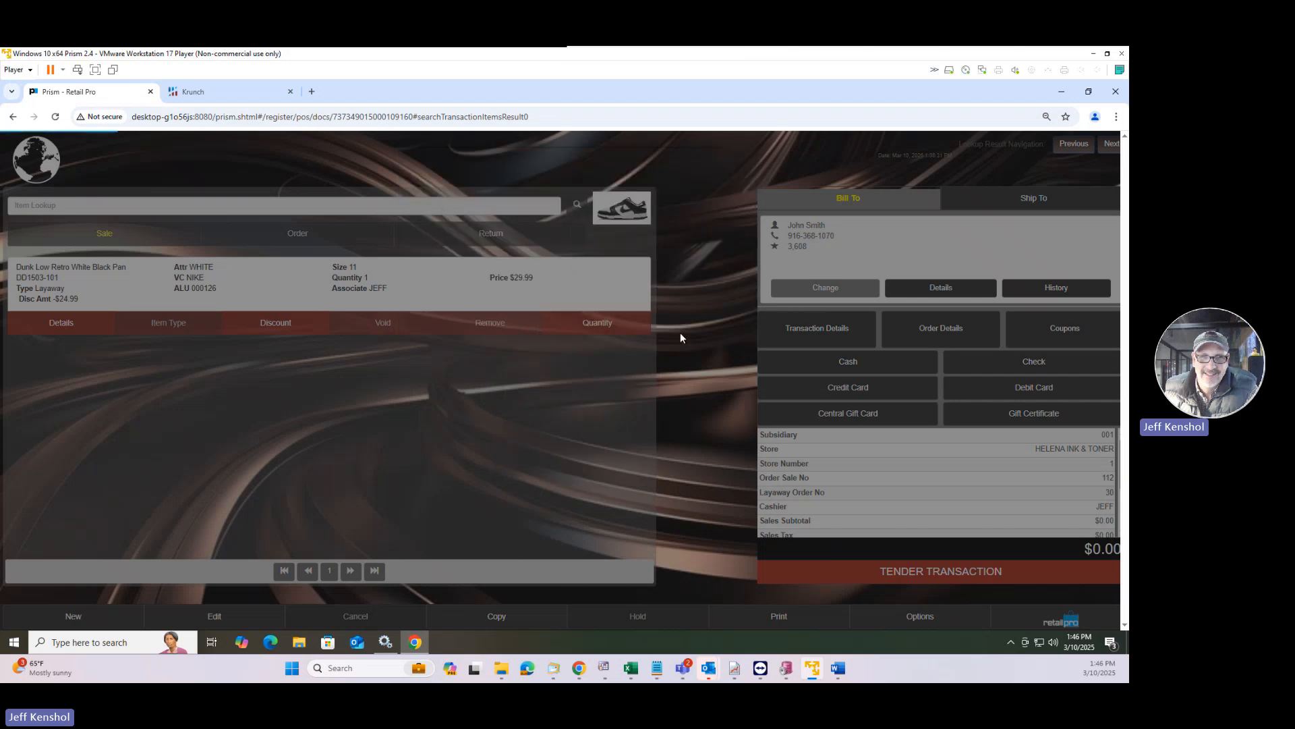
pyautogui.scroll(-3, 665, 342)
pyautogui.scroll(3, 661, 342)
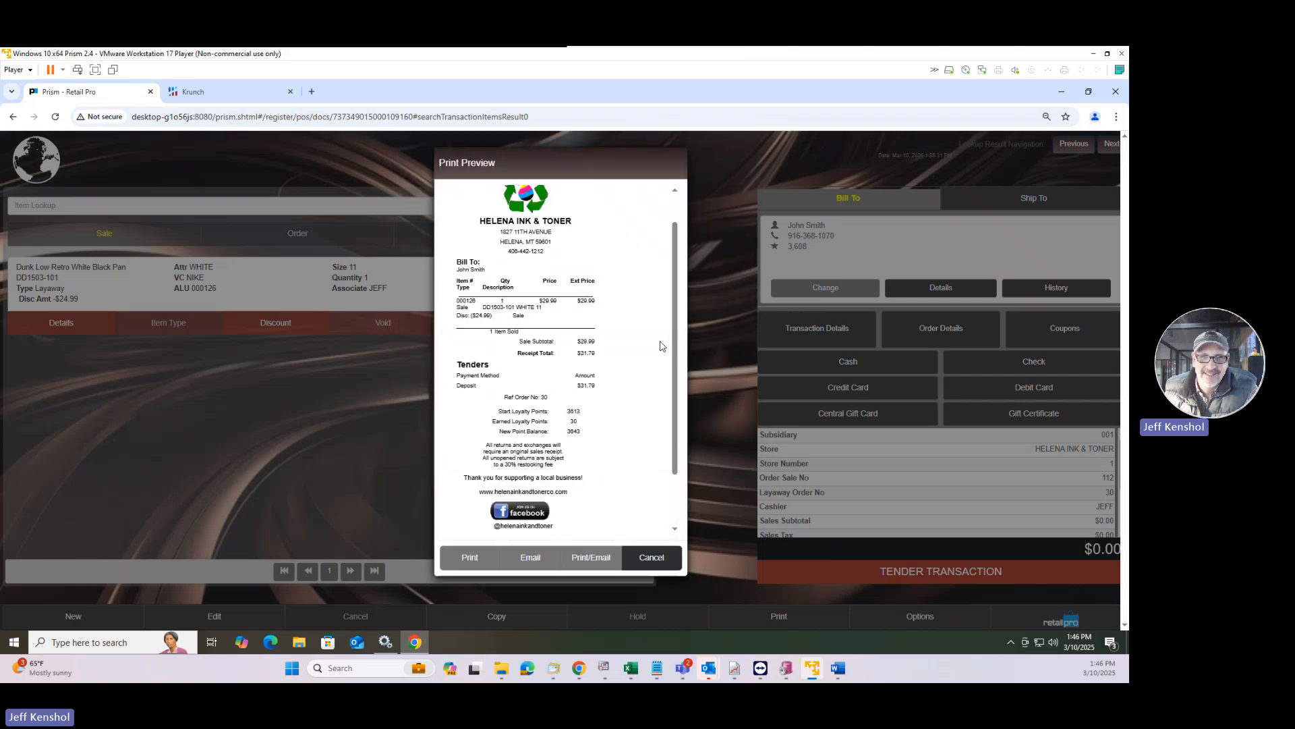
pyautogui.scroll(5, 535, 307)
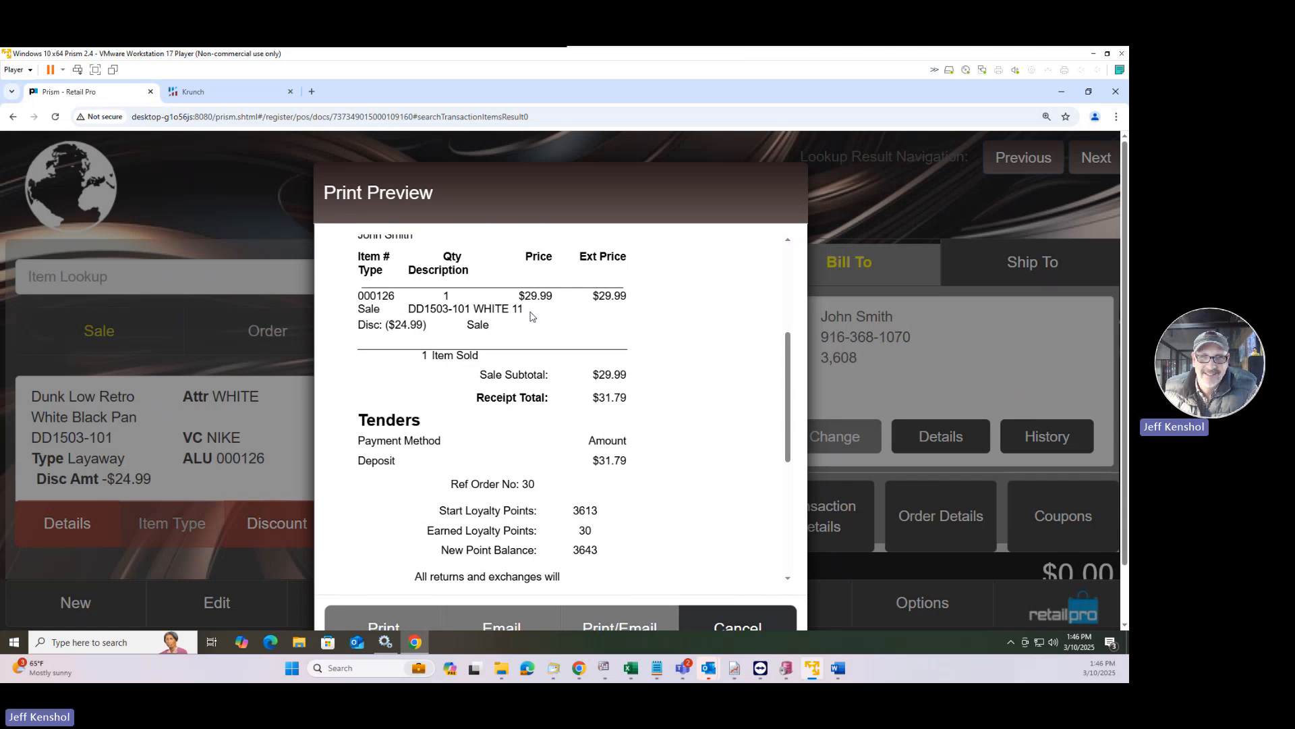
pyautogui.moveTo(402, 467); pyautogui.dragTo(356, 461)
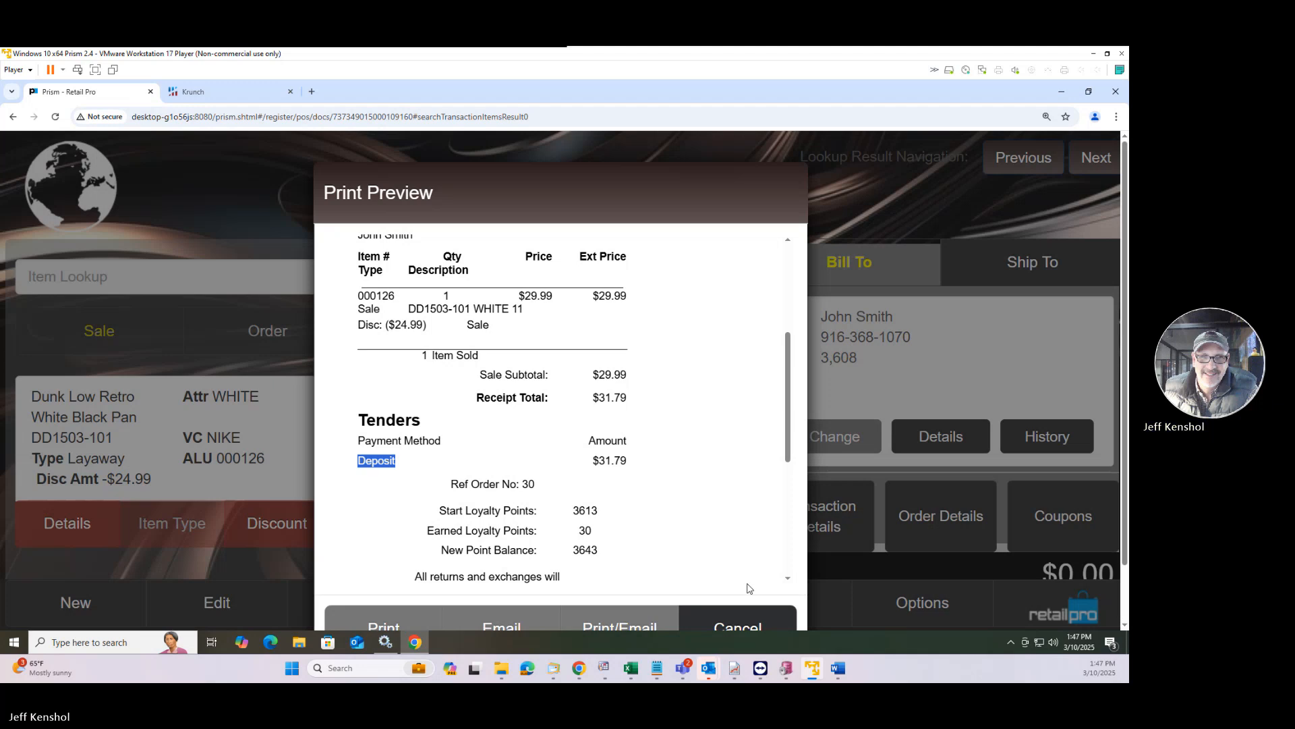
pyautogui.click(738, 622)
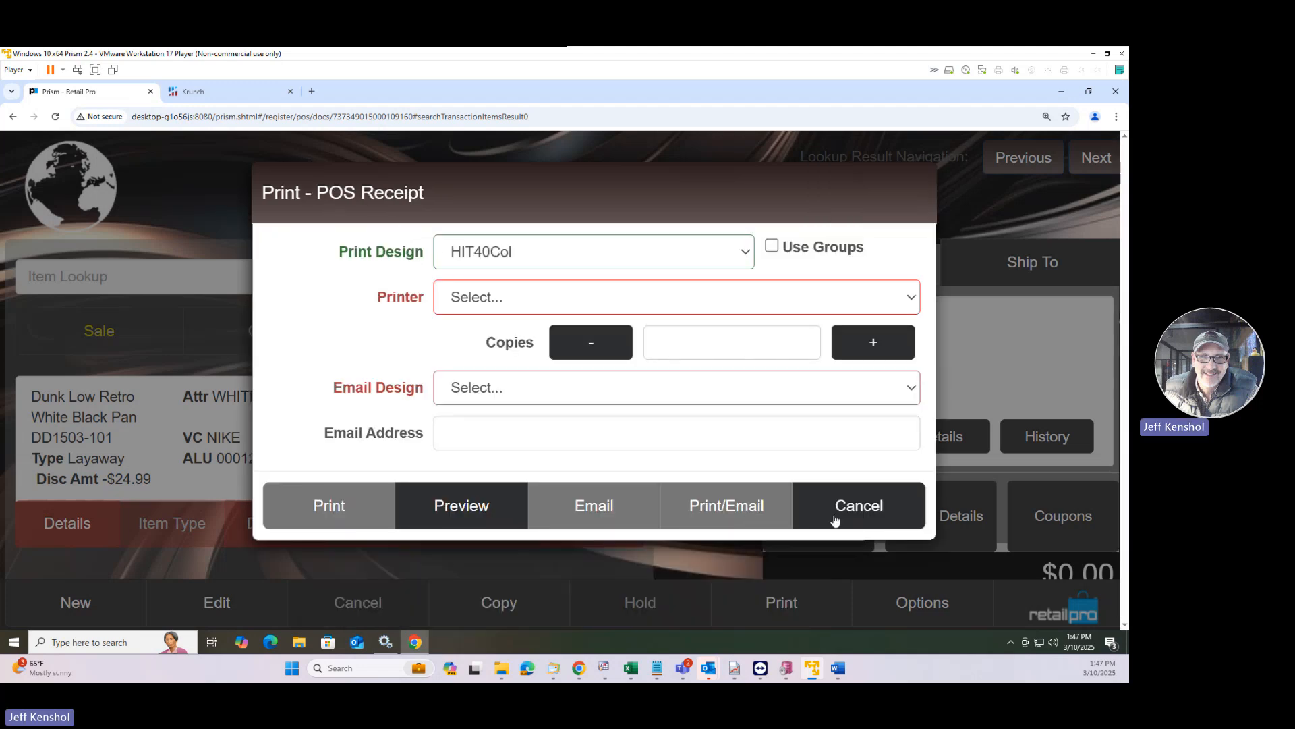
pyautogui.hotkey('ctrl', '0')
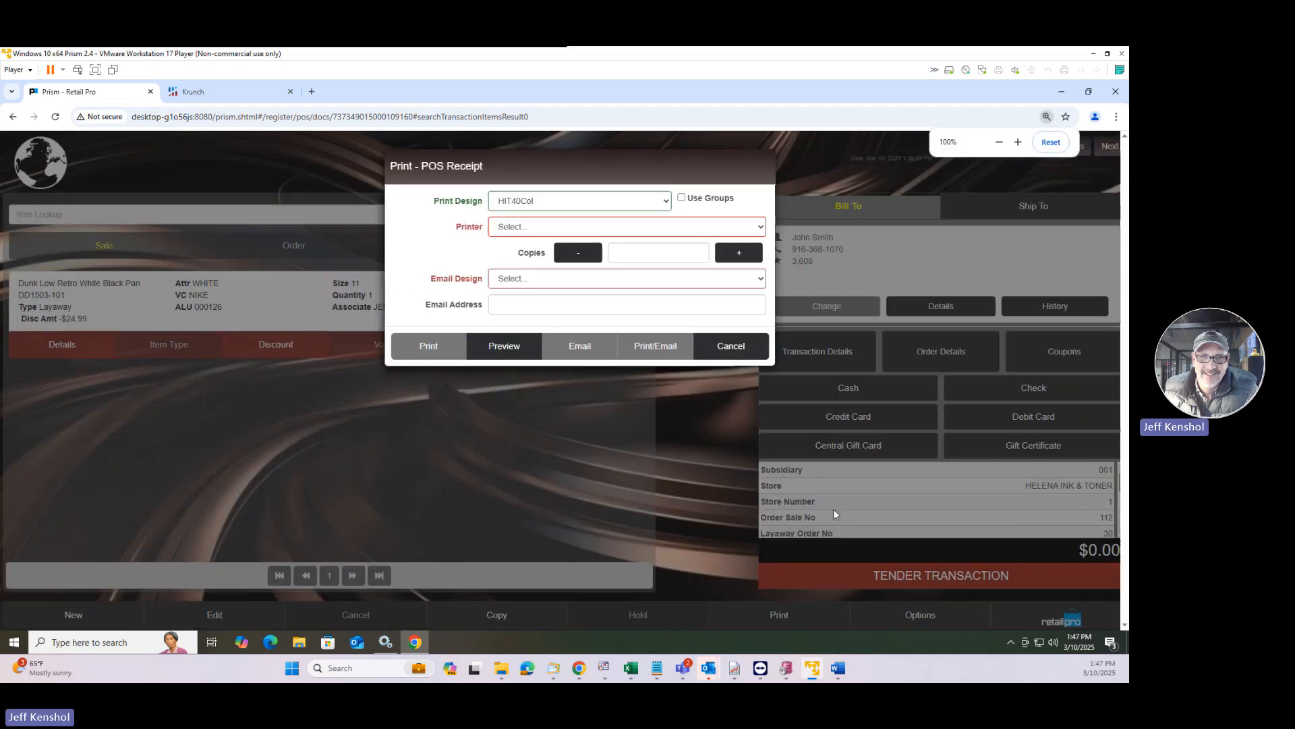
pyautogui.click(730, 346)
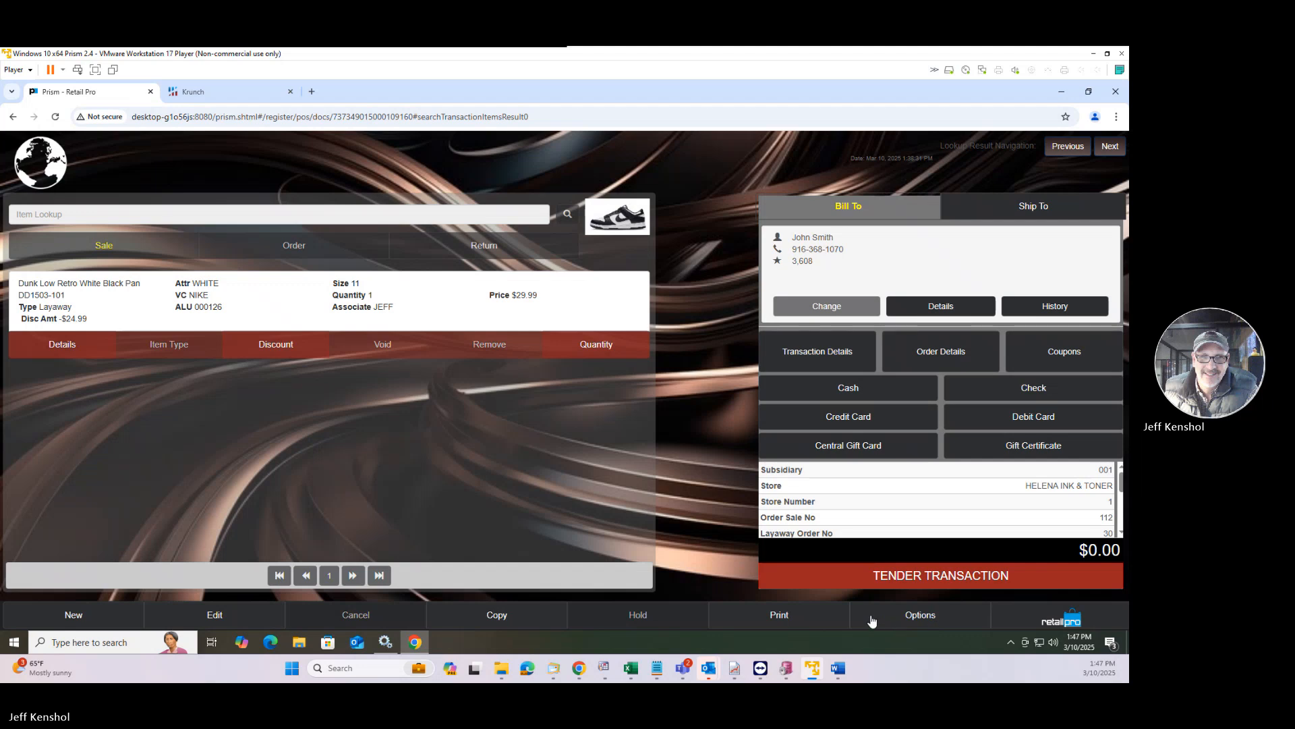
# Step: Leave the layaway's tender window, return to Point of Sale, and reopen the layaway through the pending transaction lookup
pyautogui.click(930, 581)
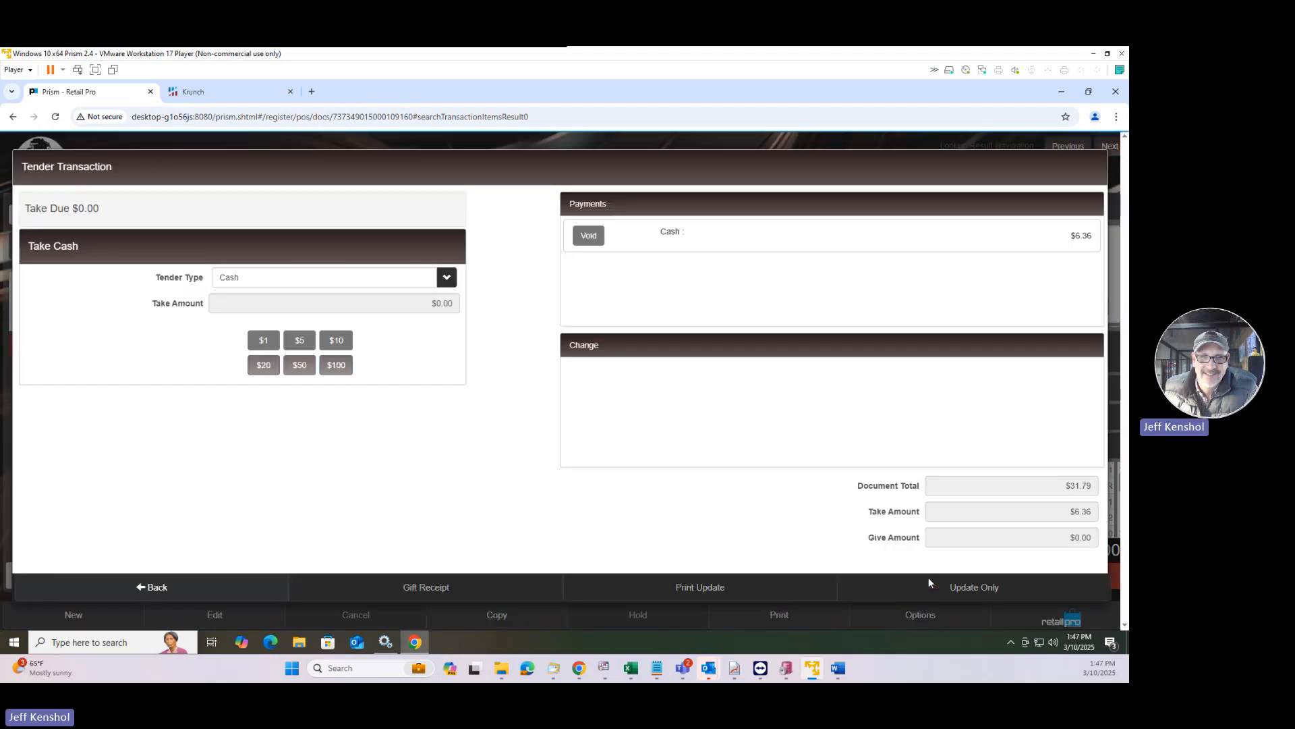
pyautogui.click(201, 590)
pyautogui.click(1031, 621)
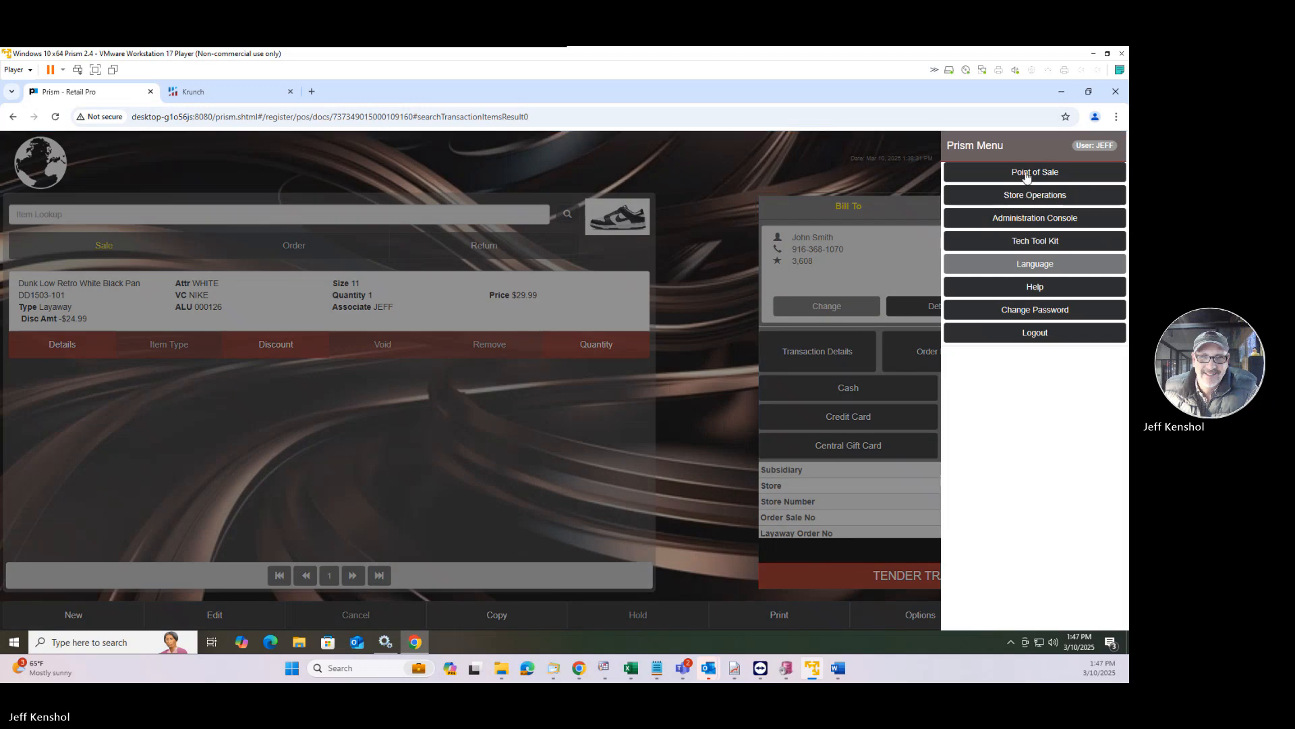
pyautogui.click(1026, 178)
pyautogui.click(403, 320)
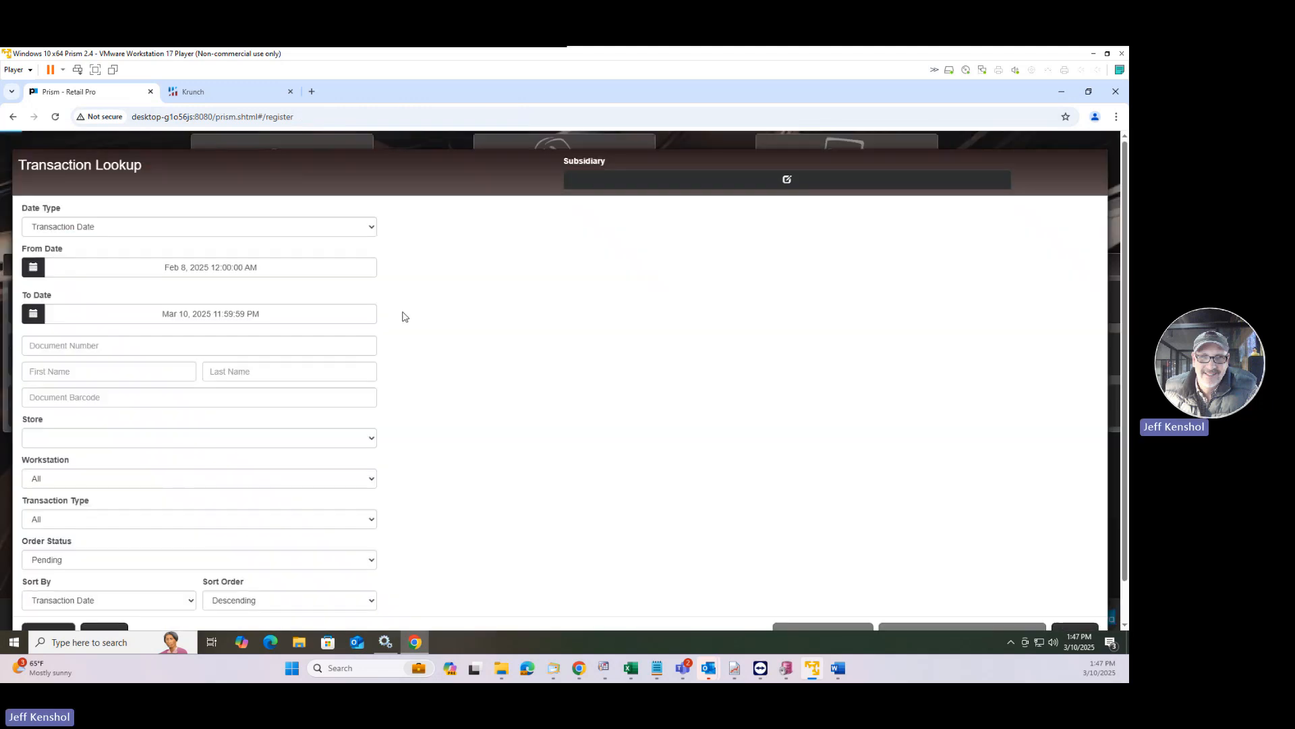
pyautogui.scroll(-1, 101, 540)
pyautogui.click(54, 602)
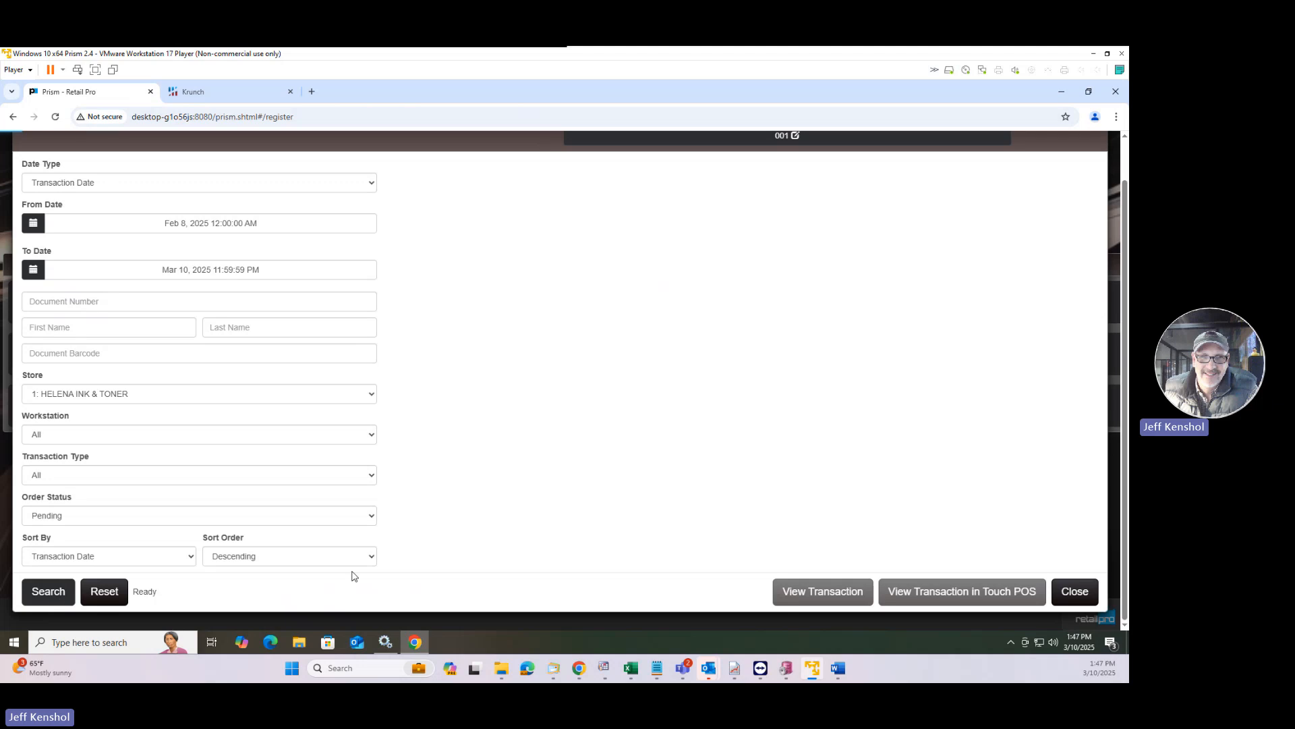
pyautogui.click(665, 253)
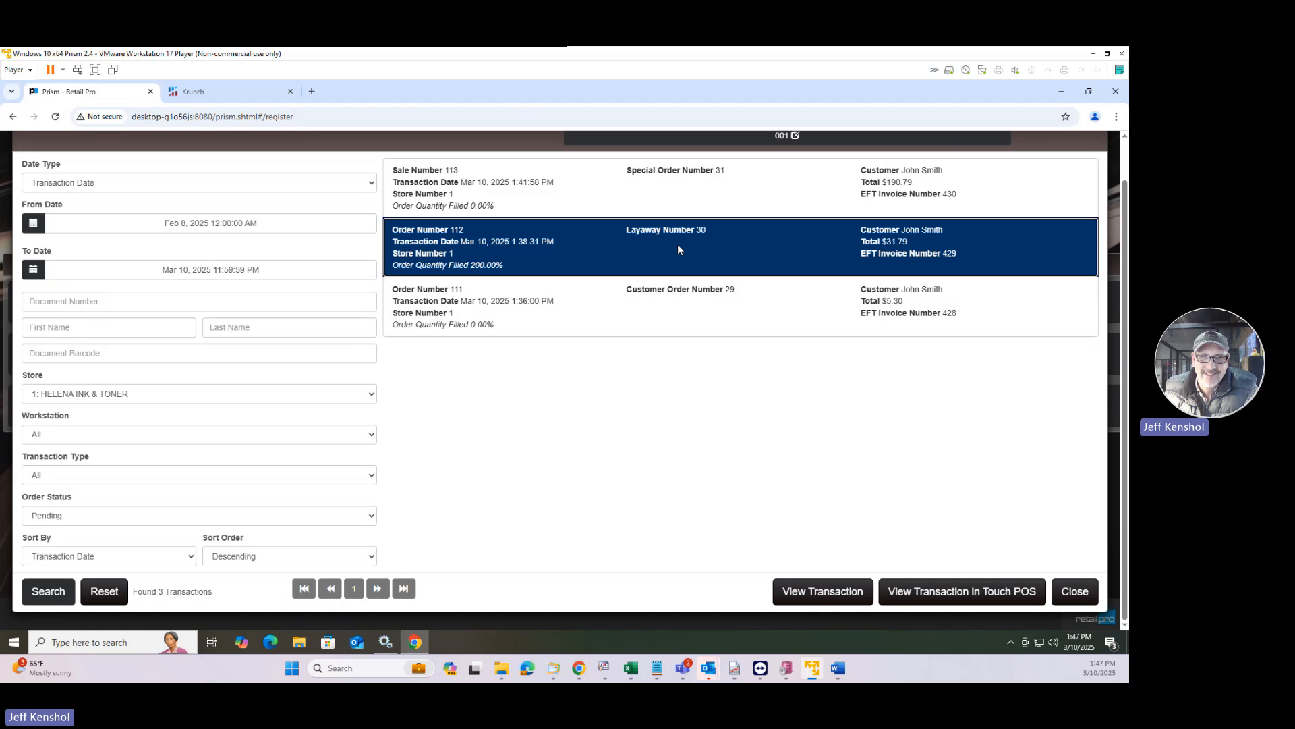
pyautogui.click(839, 599)
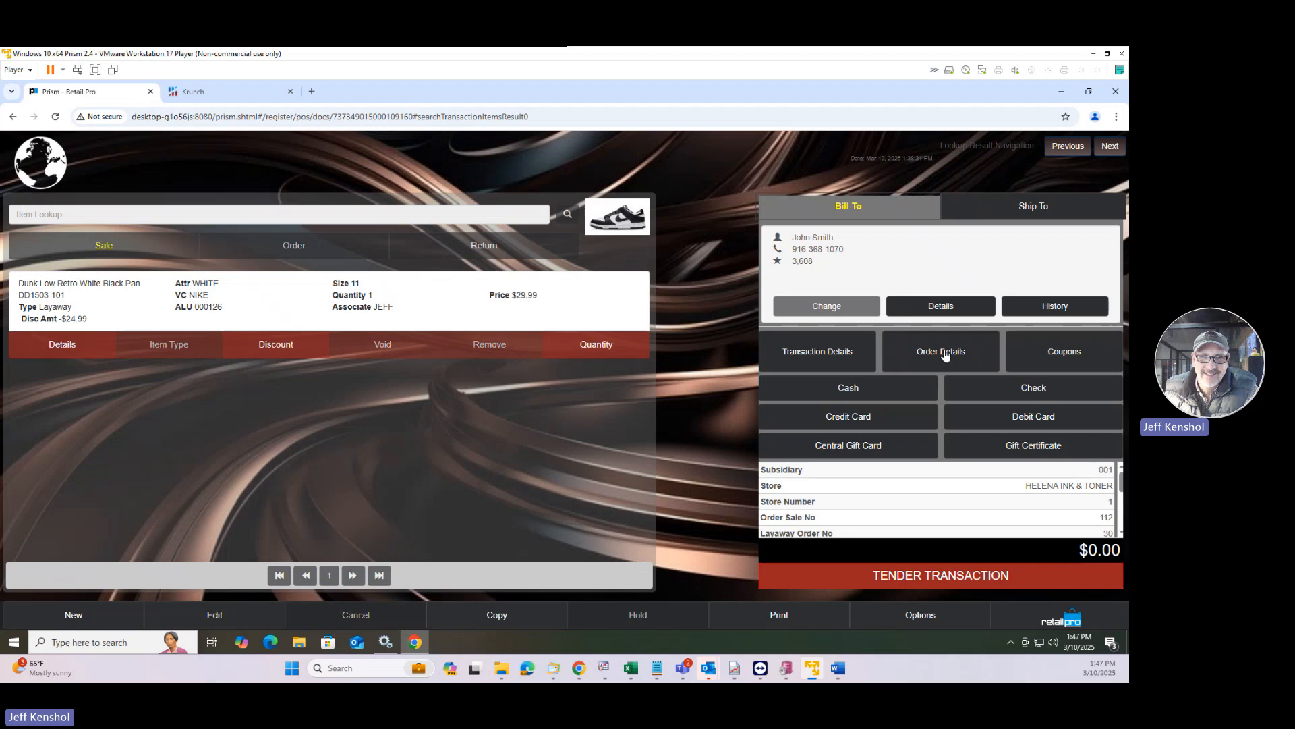
# Step: Check the deposit refund offered for closing the layaway order without accepting it, and review the order's deposit history
pyautogui.click(945, 351)
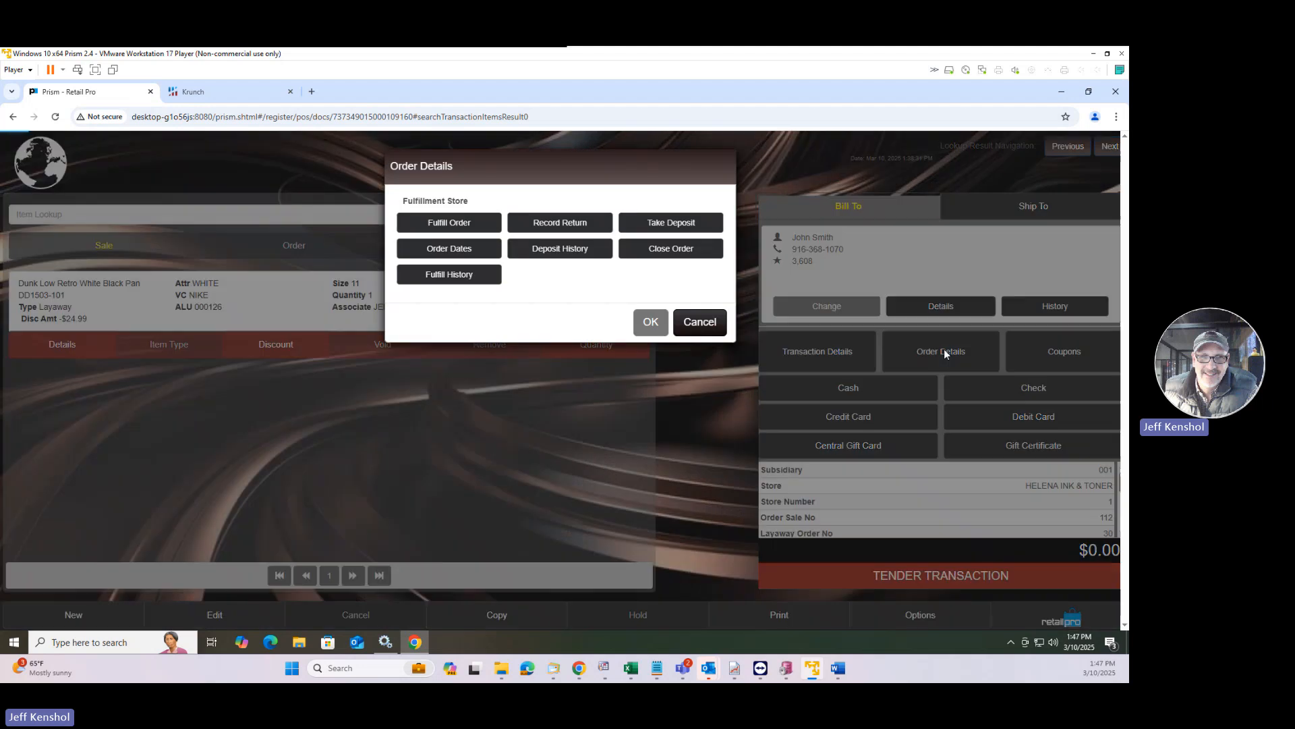
pyautogui.click(681, 253)
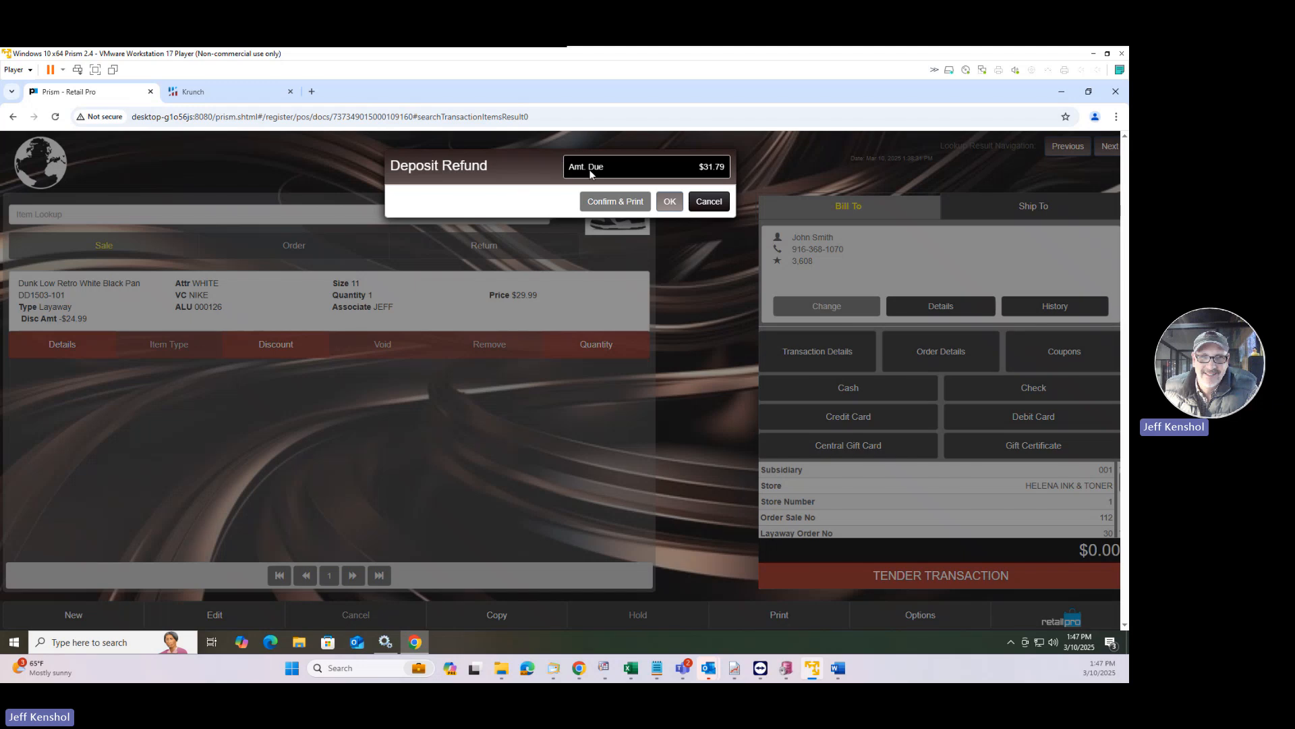
pyautogui.click(708, 201)
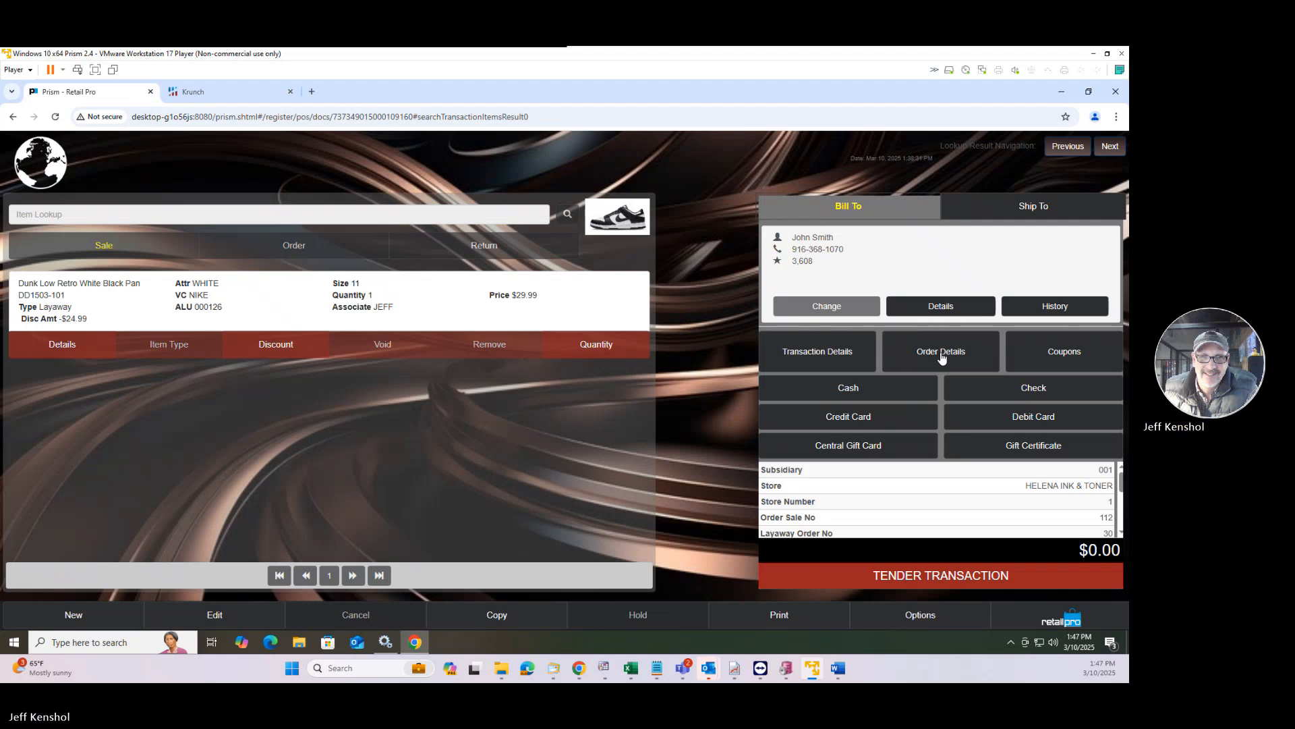
pyautogui.click(941, 352)
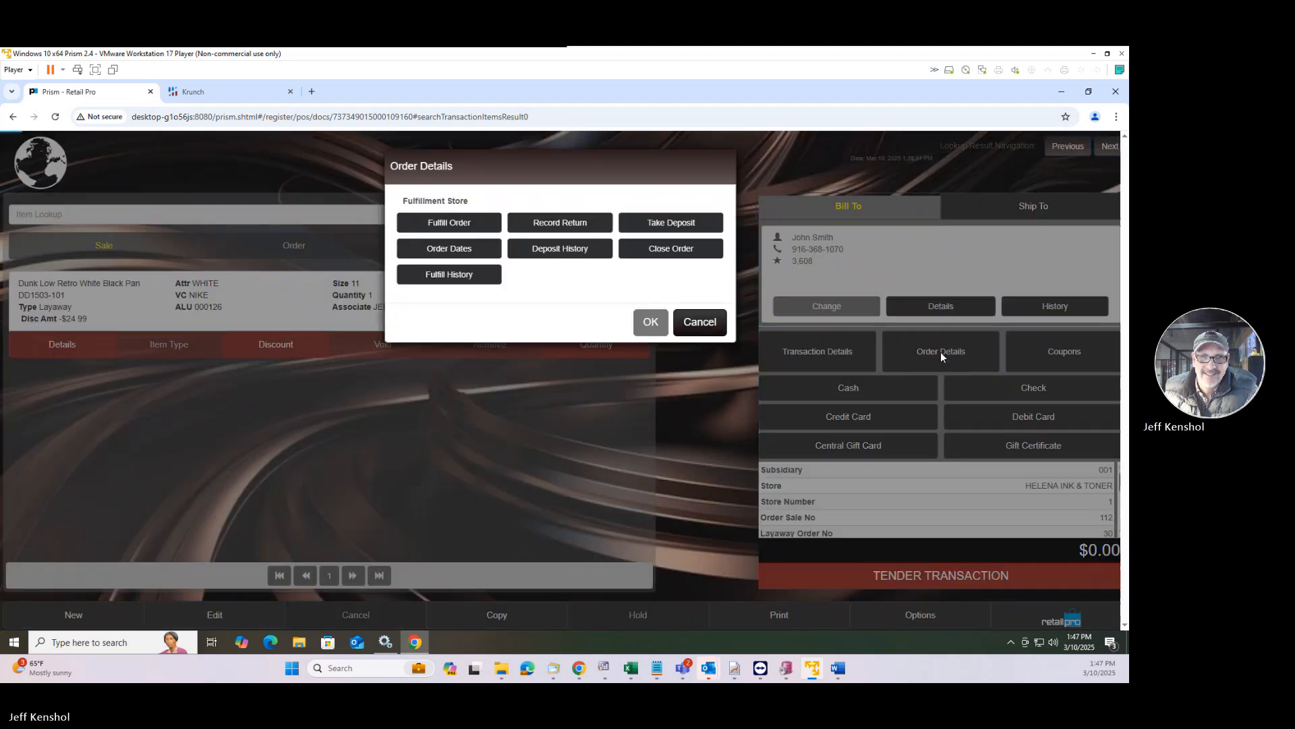
pyautogui.click(568, 255)
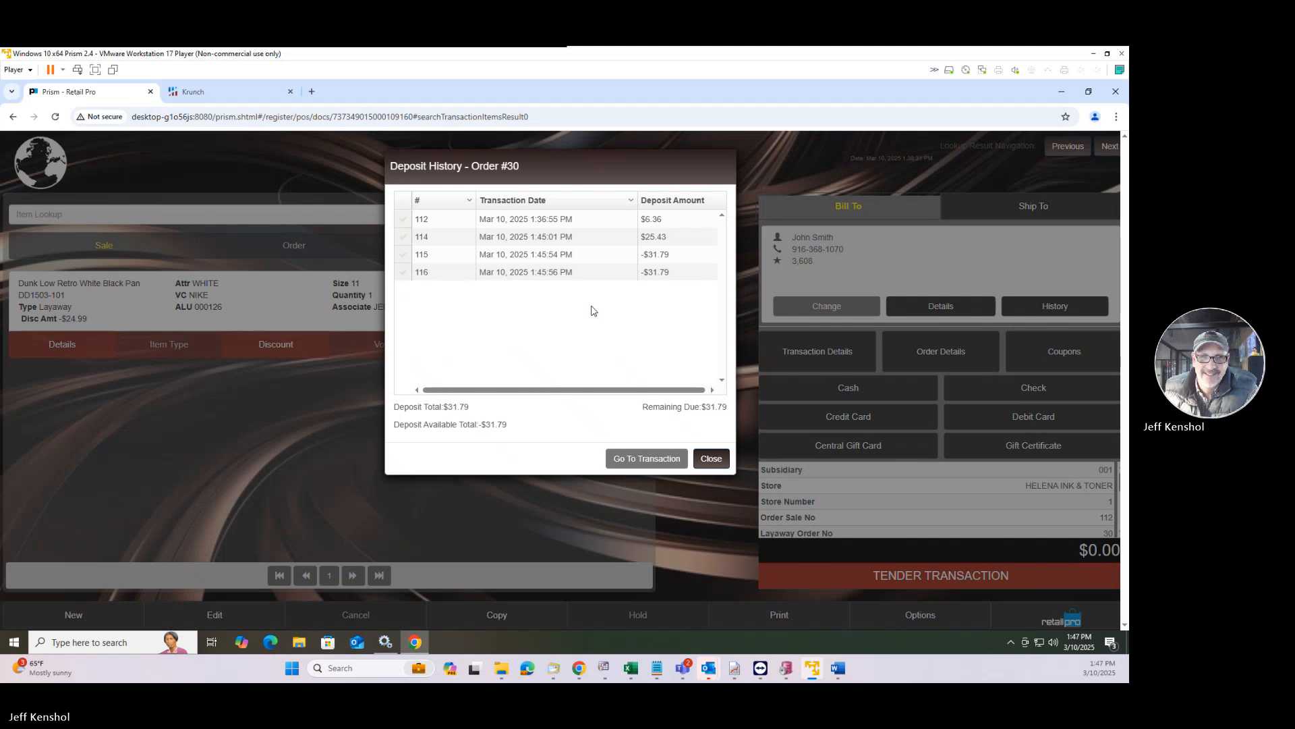
pyautogui.click(404, 273)
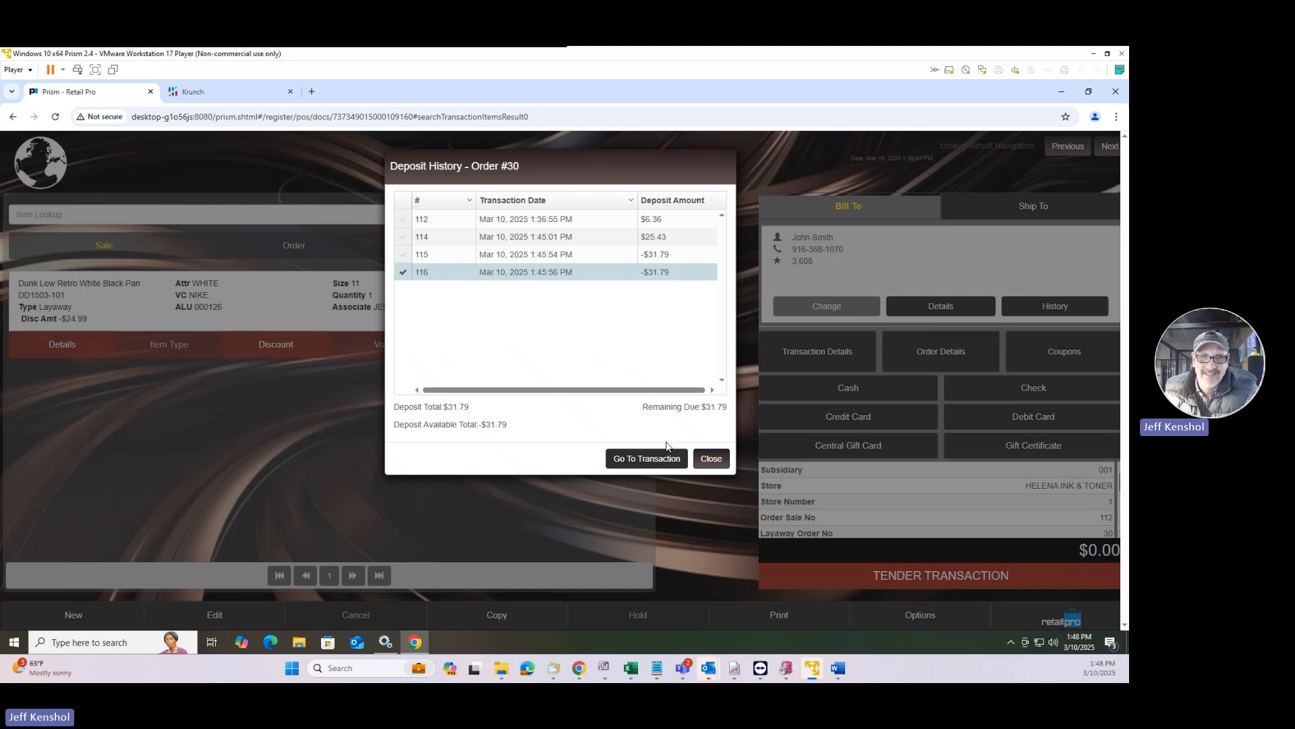
pyautogui.click(712, 460)
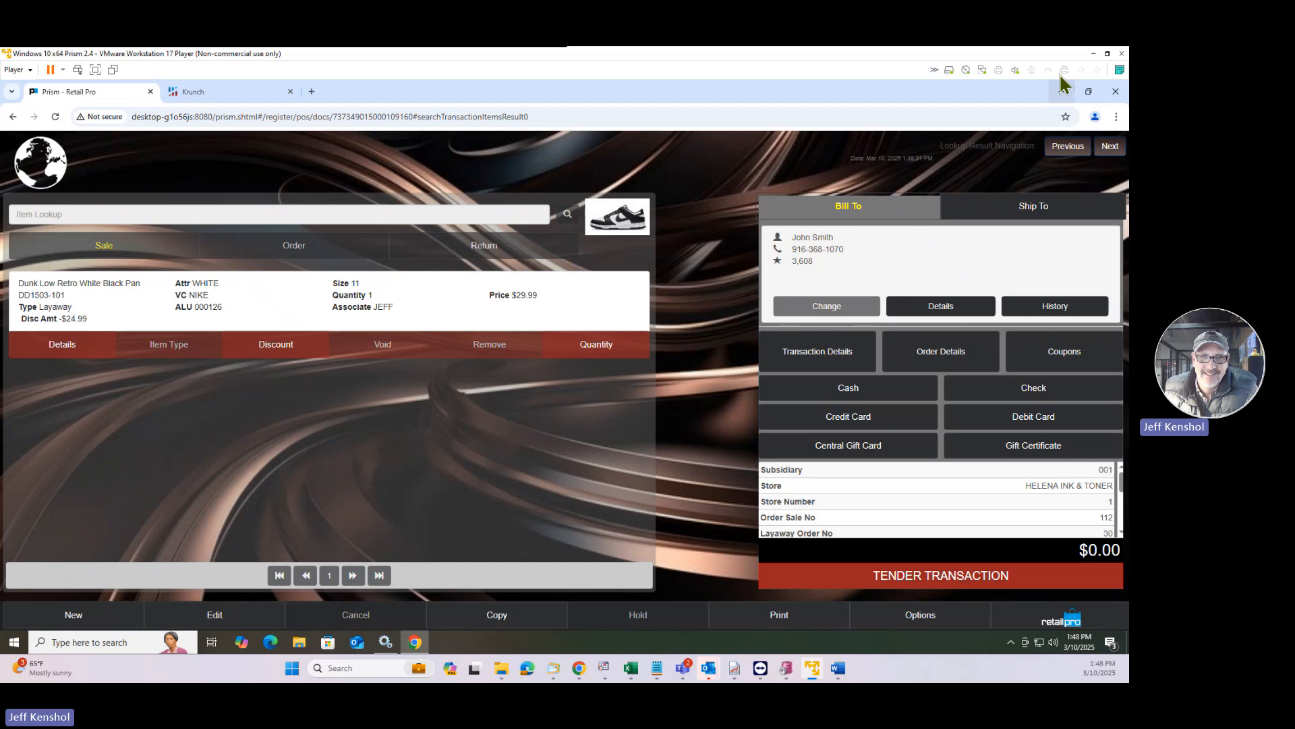
# Step: Look up transactions with order status Pending in store 1 and open the customer order
pyautogui.click(921, 615)
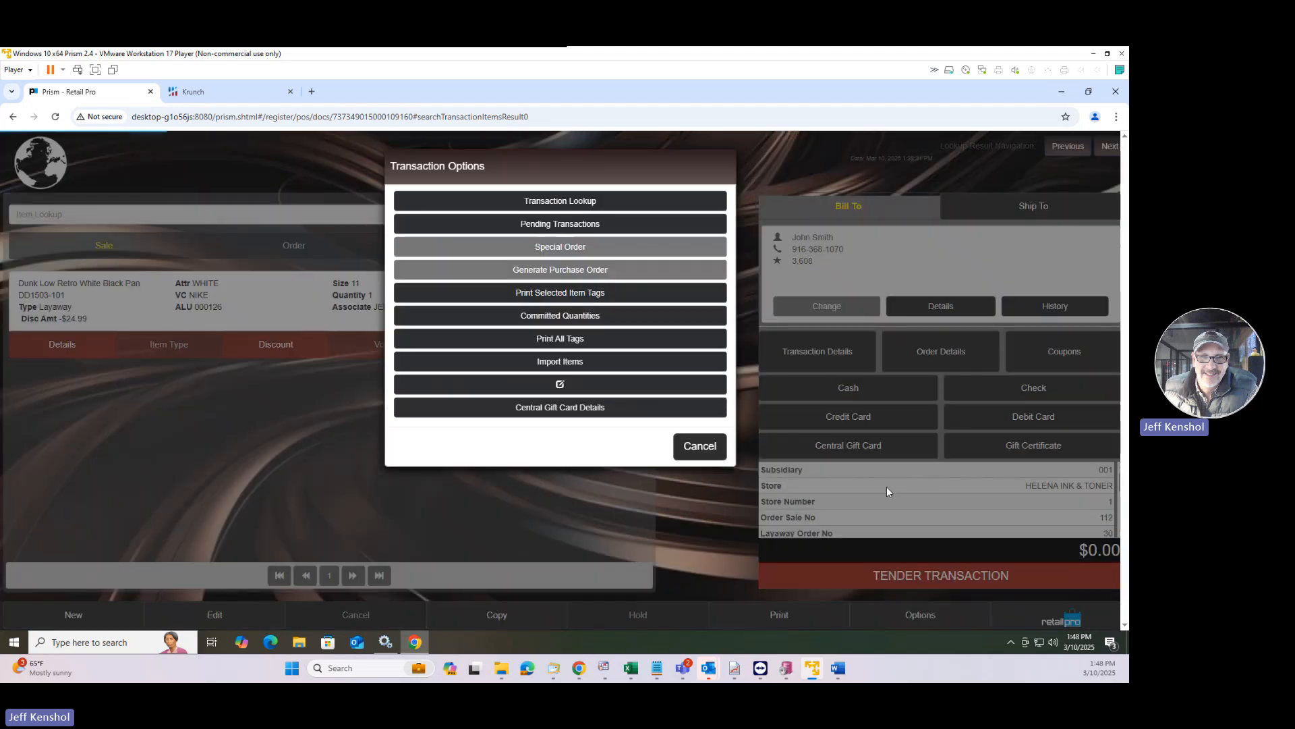
pyautogui.click(563, 201)
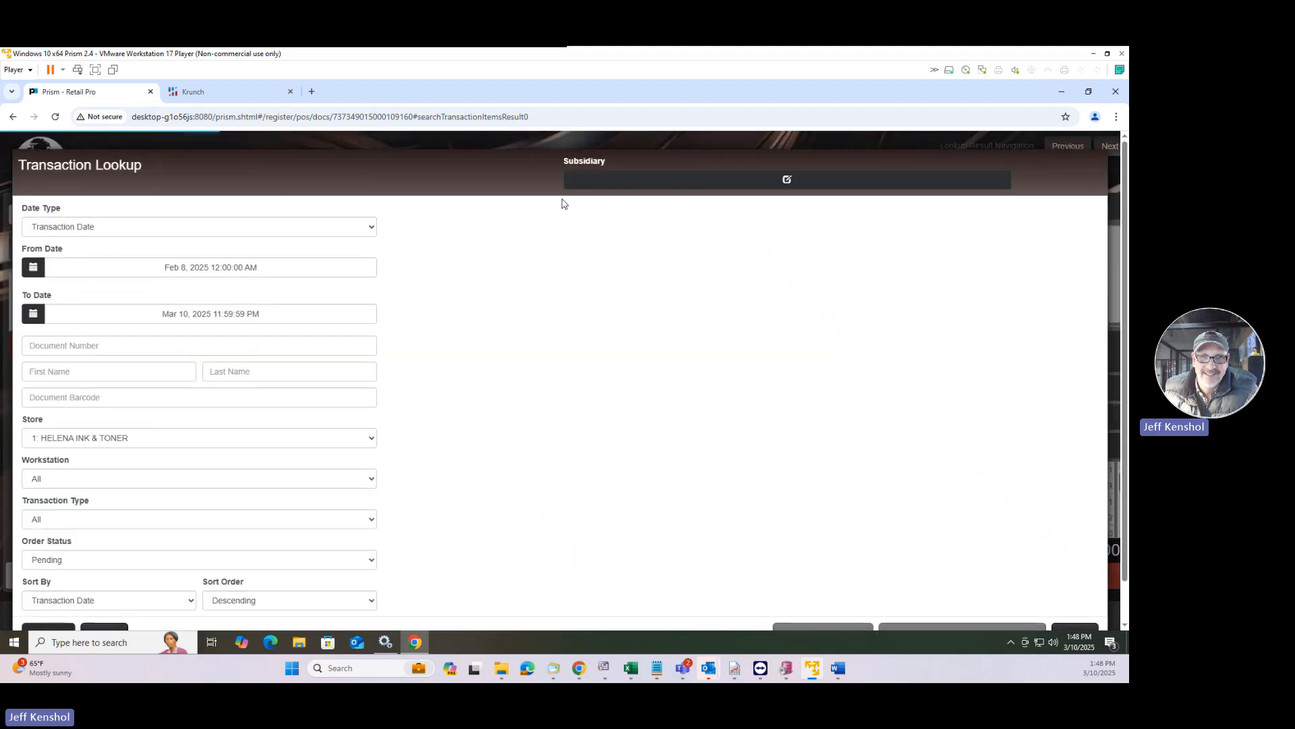
pyautogui.scroll(-2, 108, 510)
pyautogui.click(45, 594)
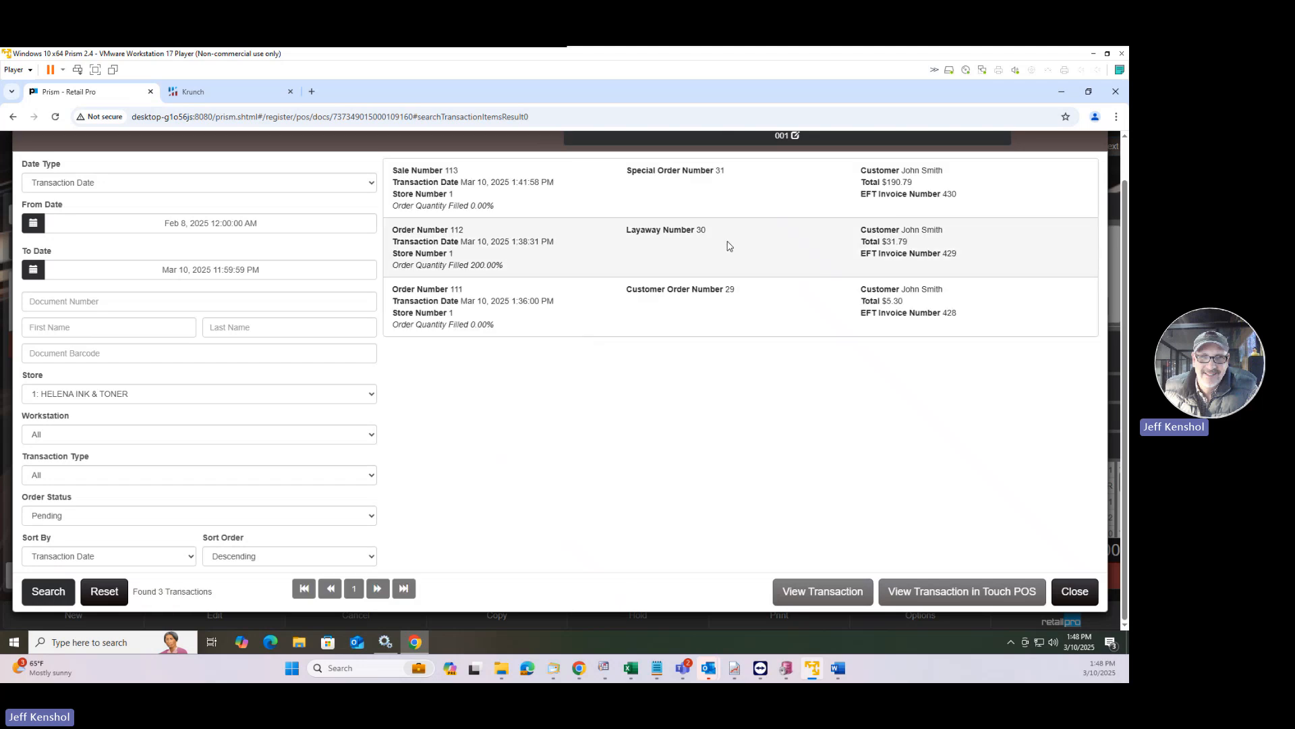
pyautogui.click(673, 322)
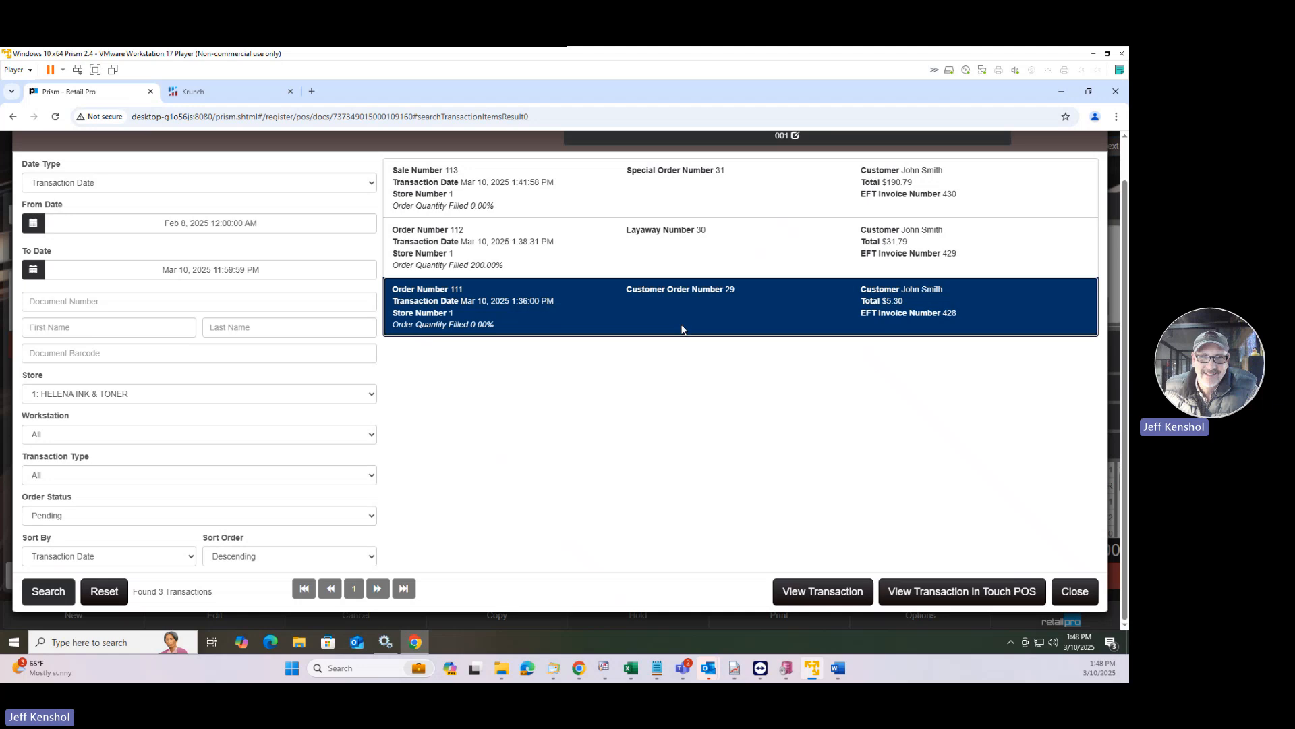
pyautogui.click(820, 594)
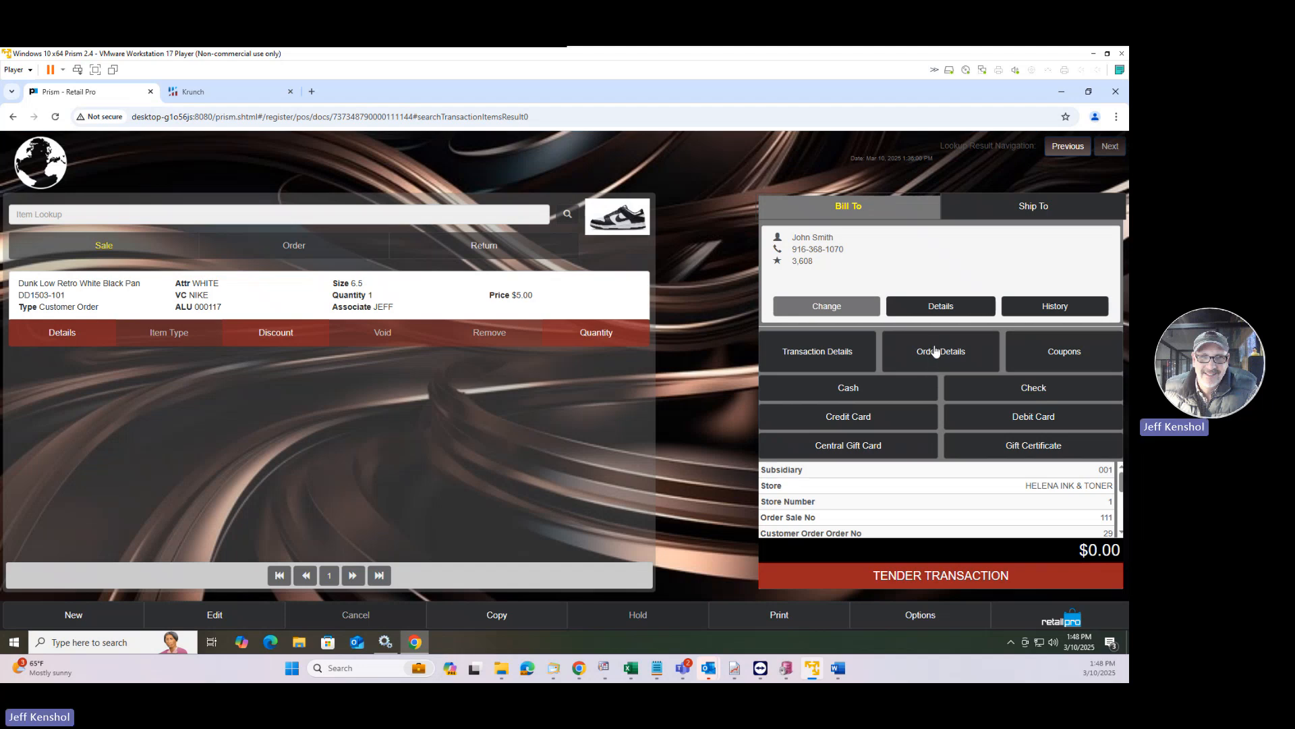
# Step: Fulfill the customer order from HELENA INK & TONER by filling all due quantities of the size 6.5 Dunk Low
pyautogui.click(935, 348)
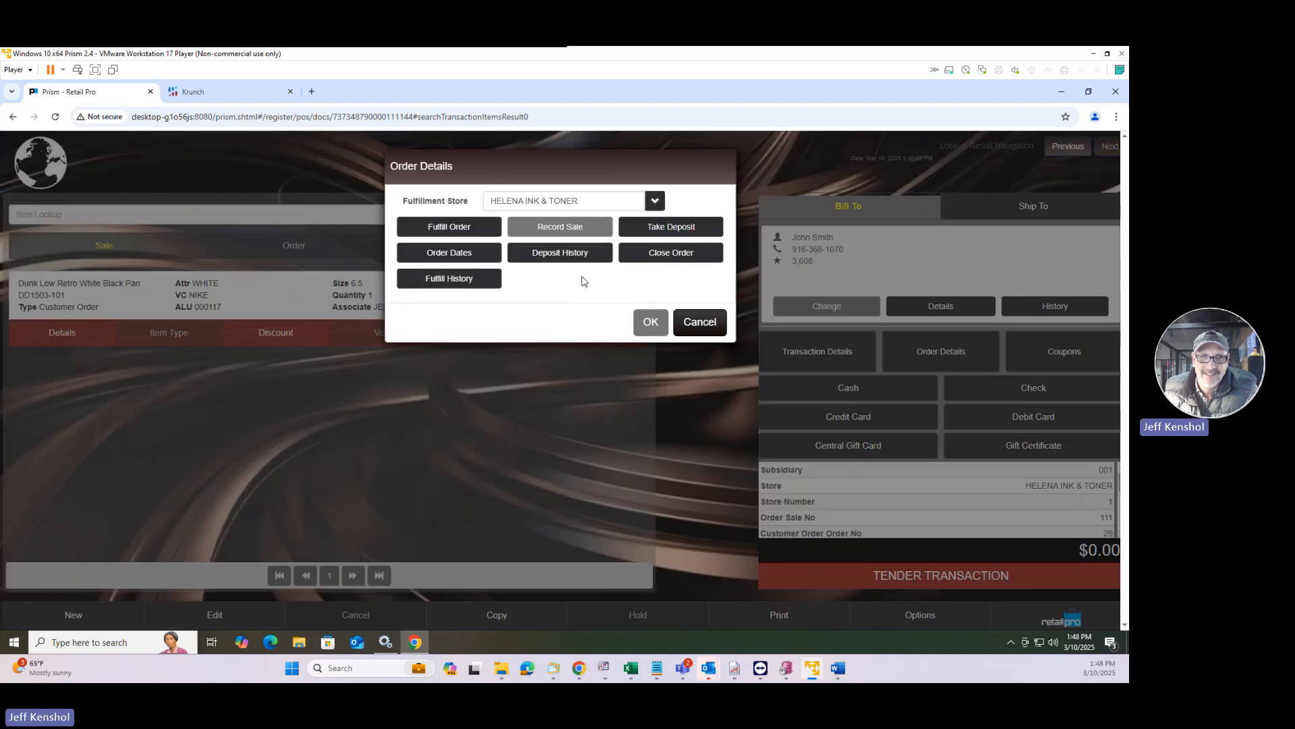
pyautogui.click(447, 227)
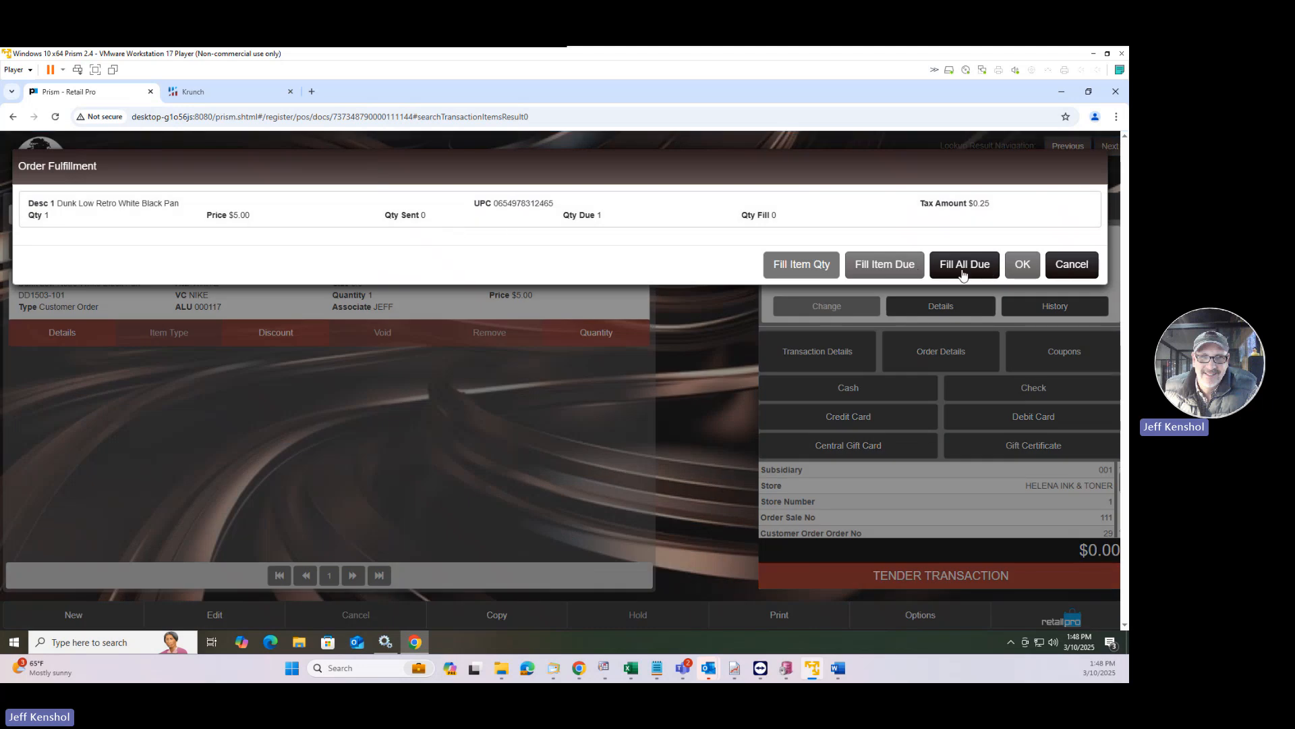
pyautogui.click(339, 215)
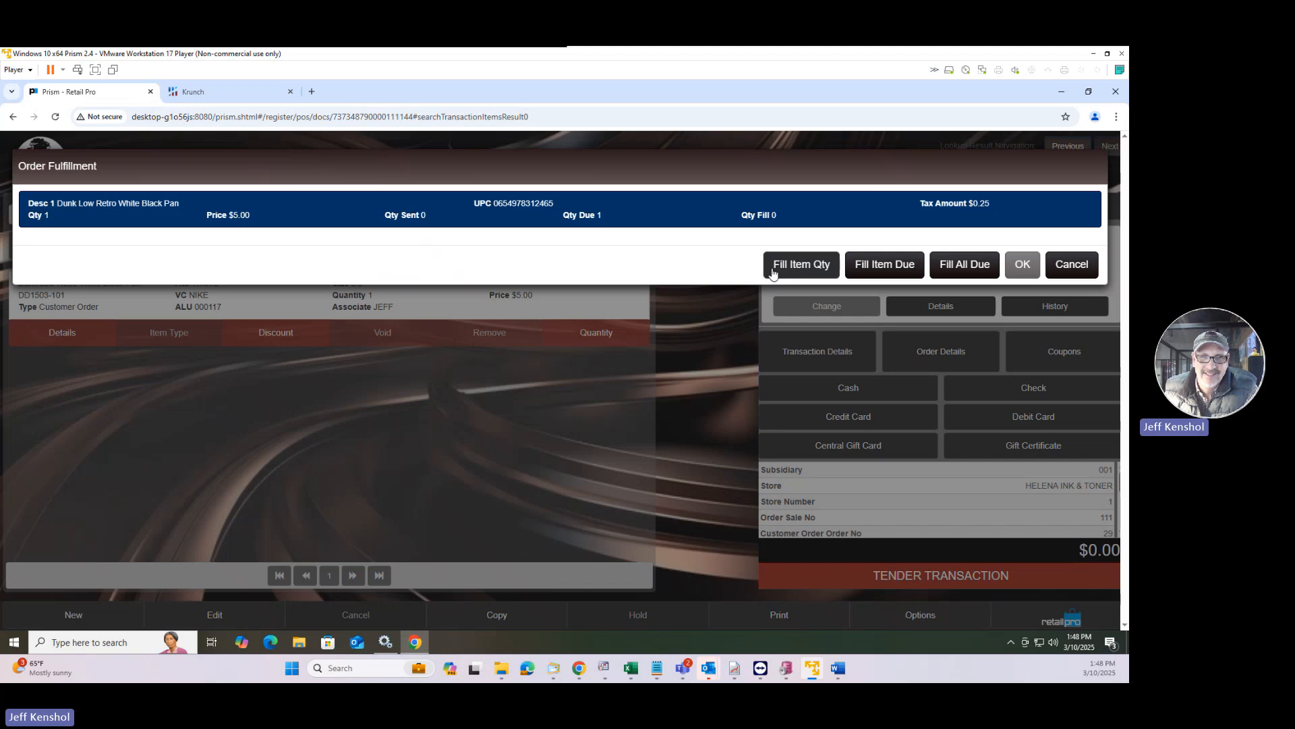
pyautogui.click(966, 265)
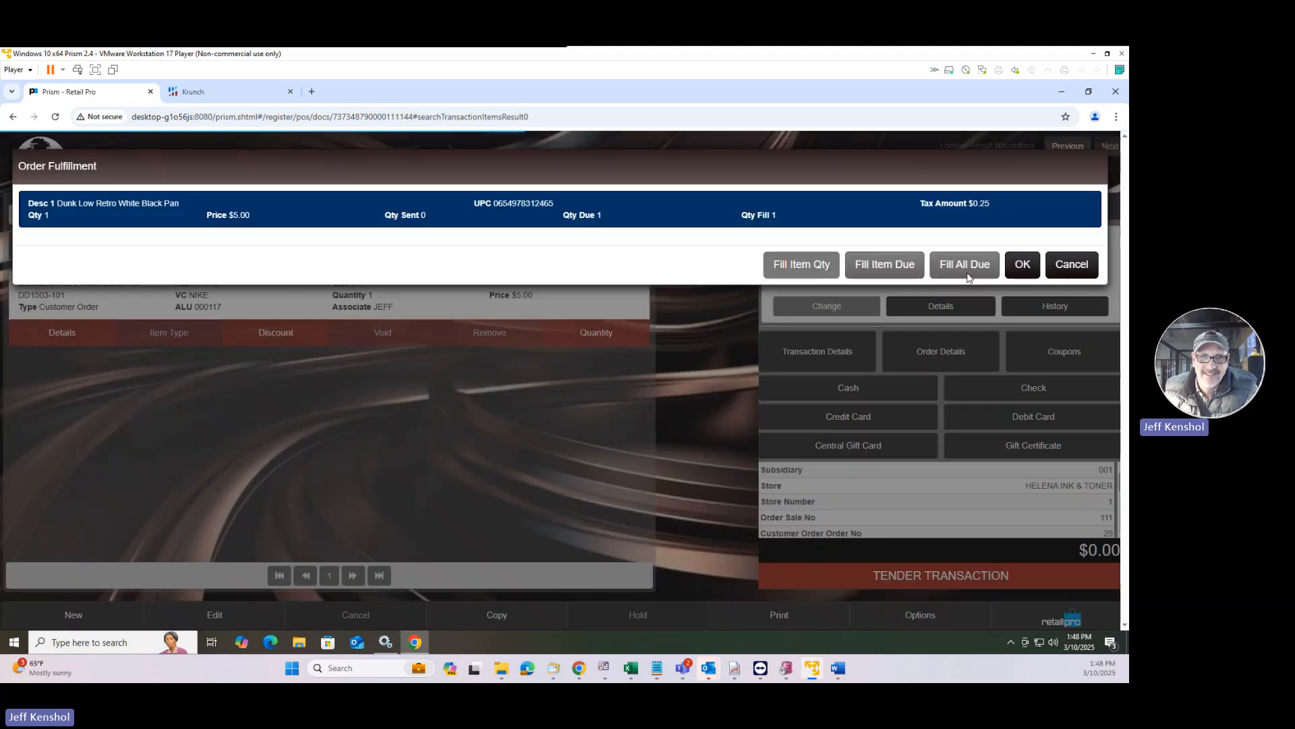
pyautogui.click(1023, 265)
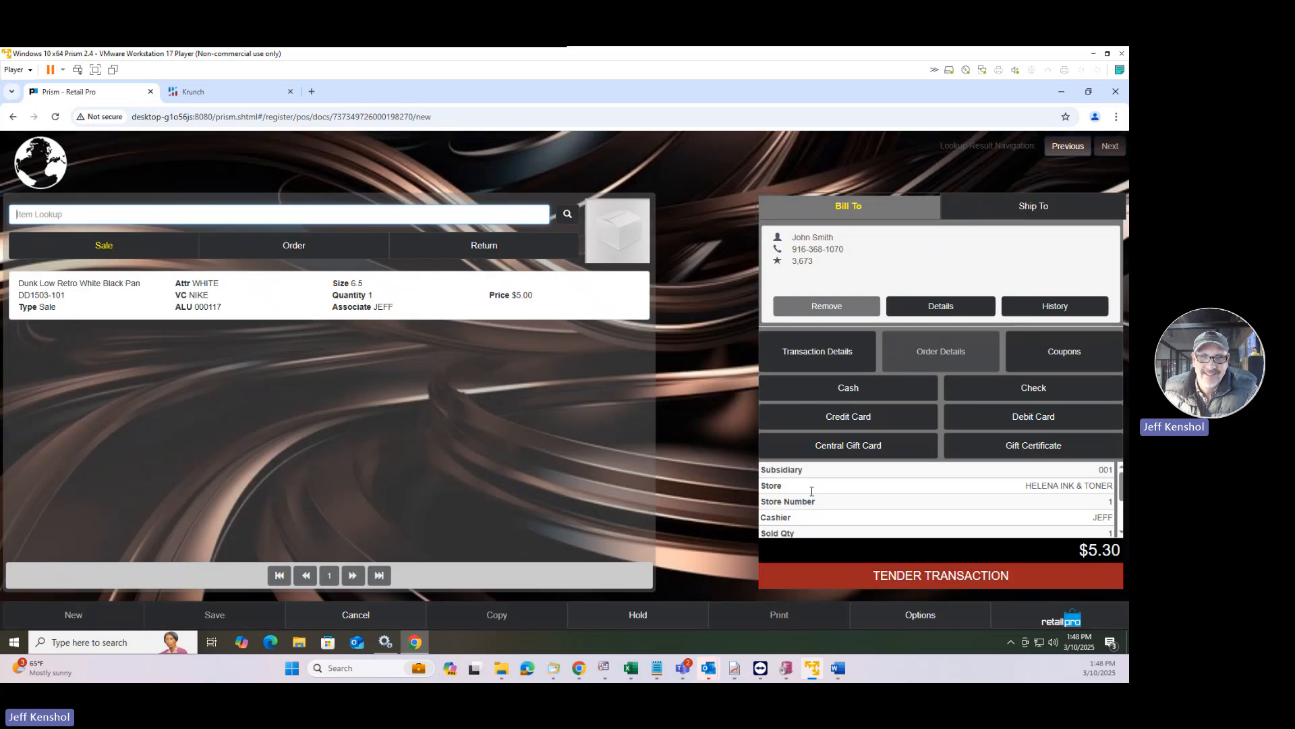
# Step: Tender the fulfilled customer order sale with the available $2.50 deposit and $2.80 cash
pyautogui.click(912, 575)
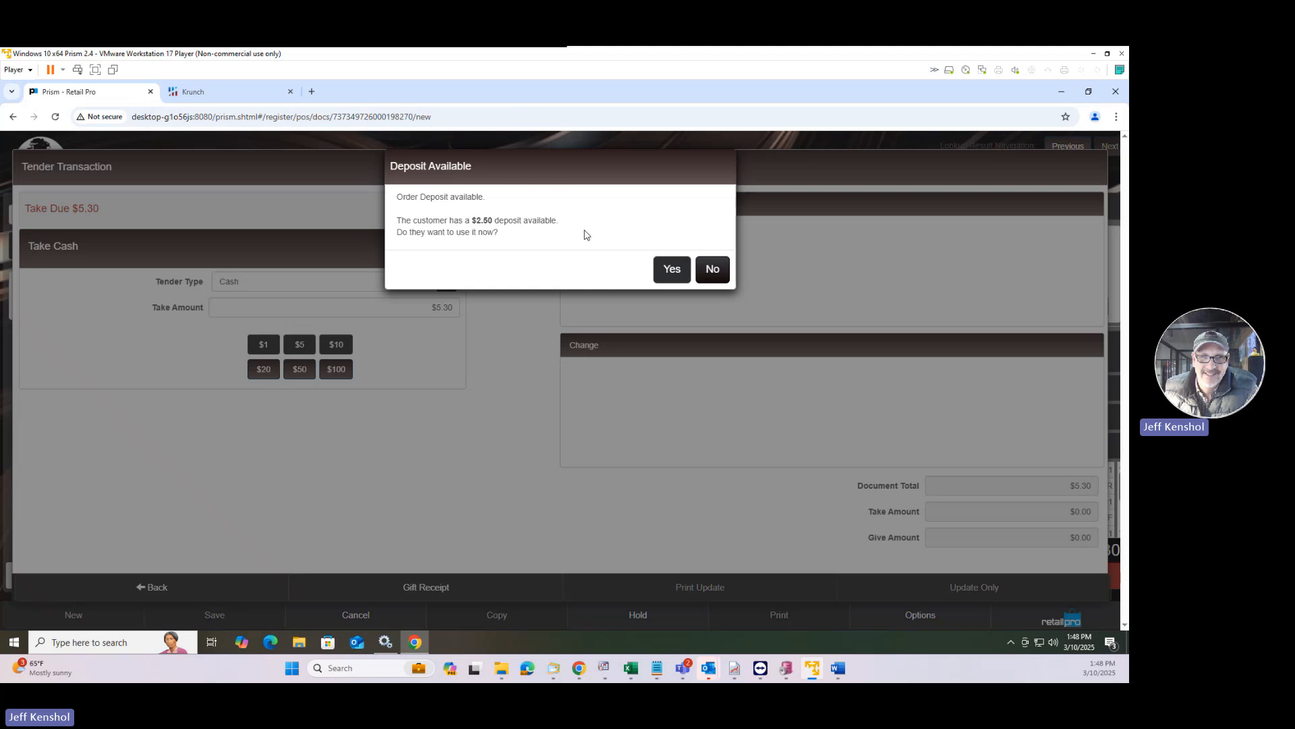
pyautogui.click(671, 269)
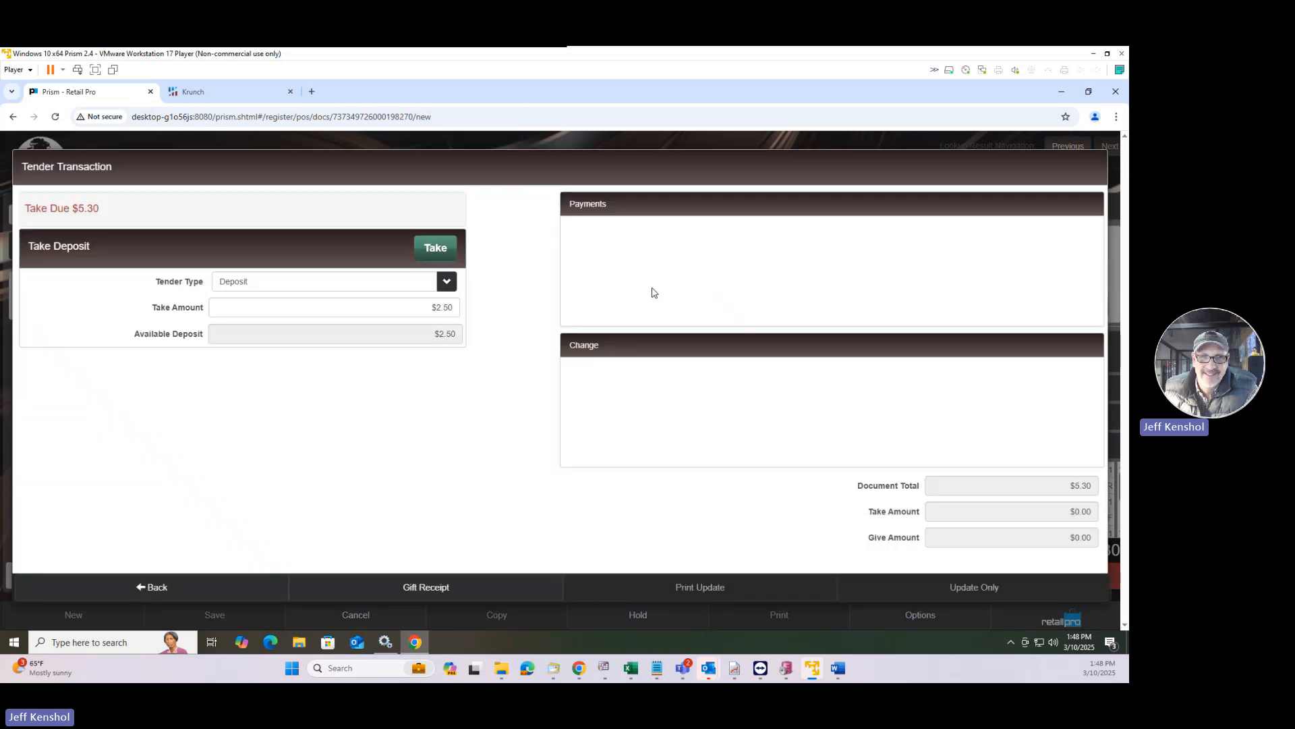
pyautogui.click(457, 253)
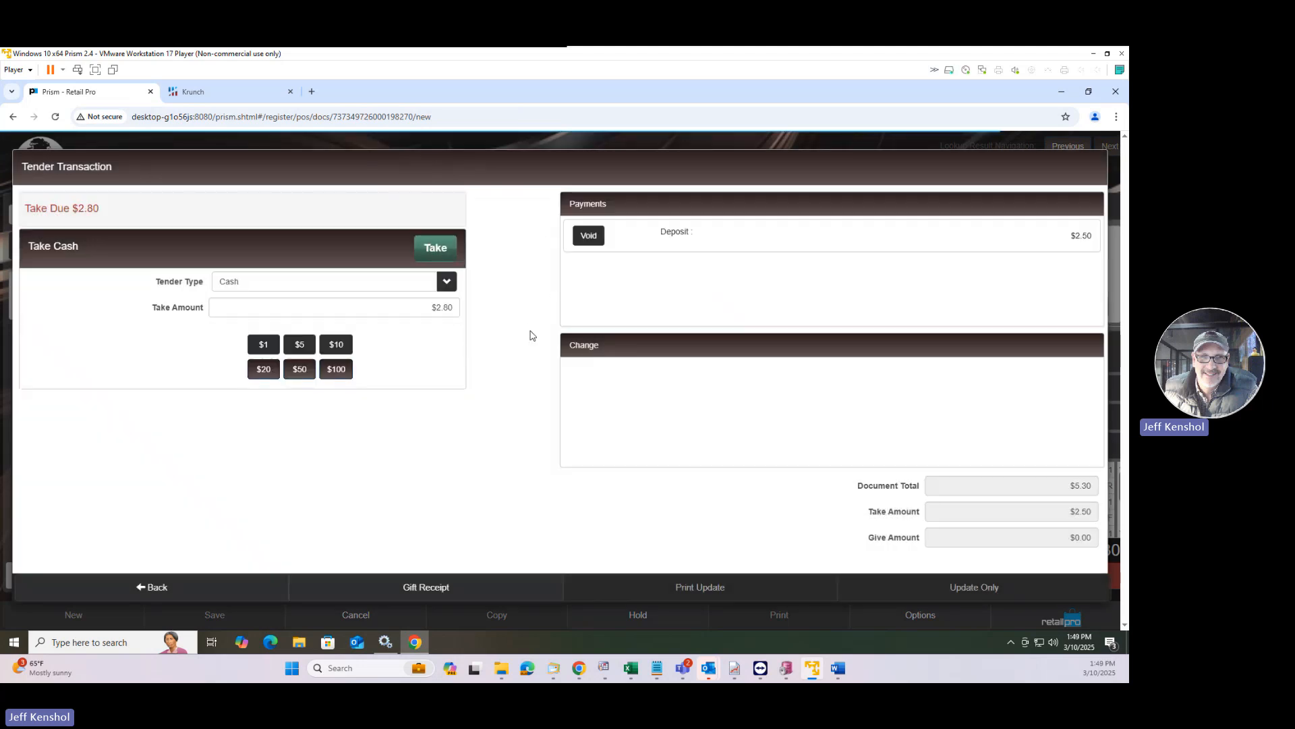
pyautogui.click(435, 250)
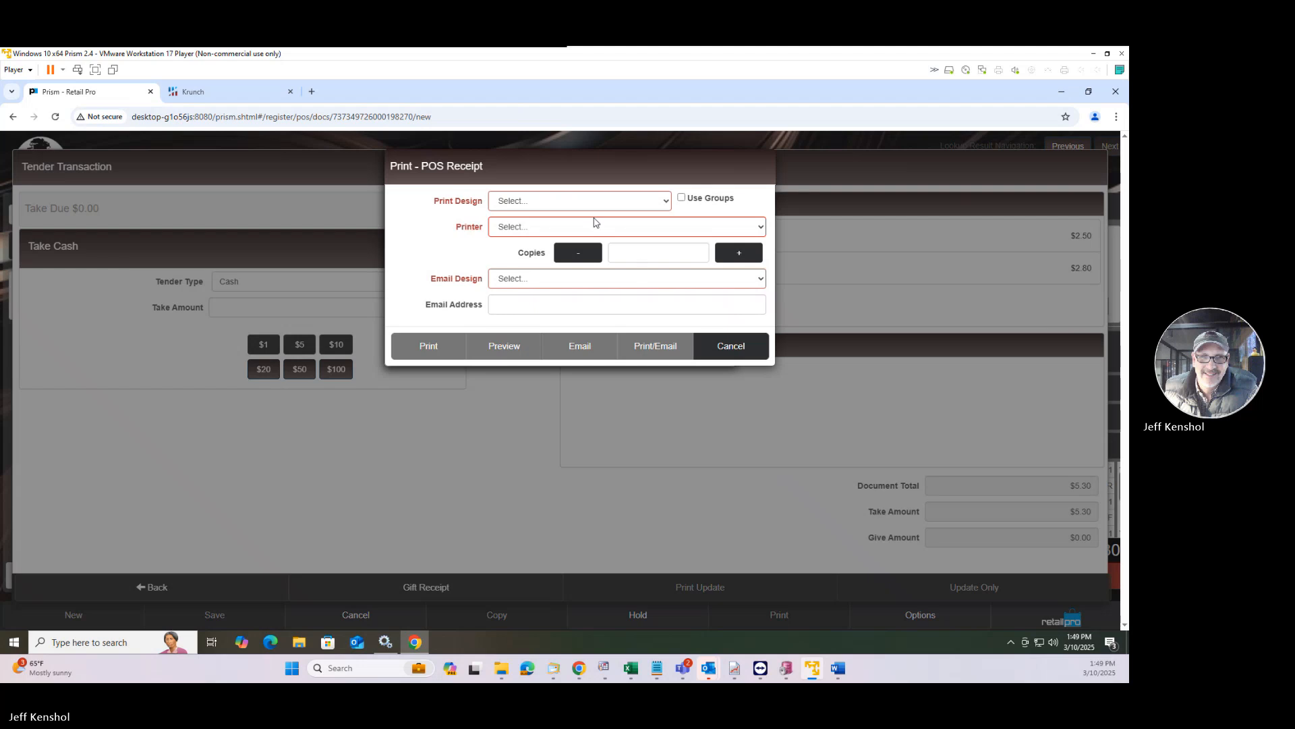
# Step: Preview the sale receipt in the HIT40Col design, examine its cash and deposit tenders, and close it without printing
pyautogui.click(593, 206)
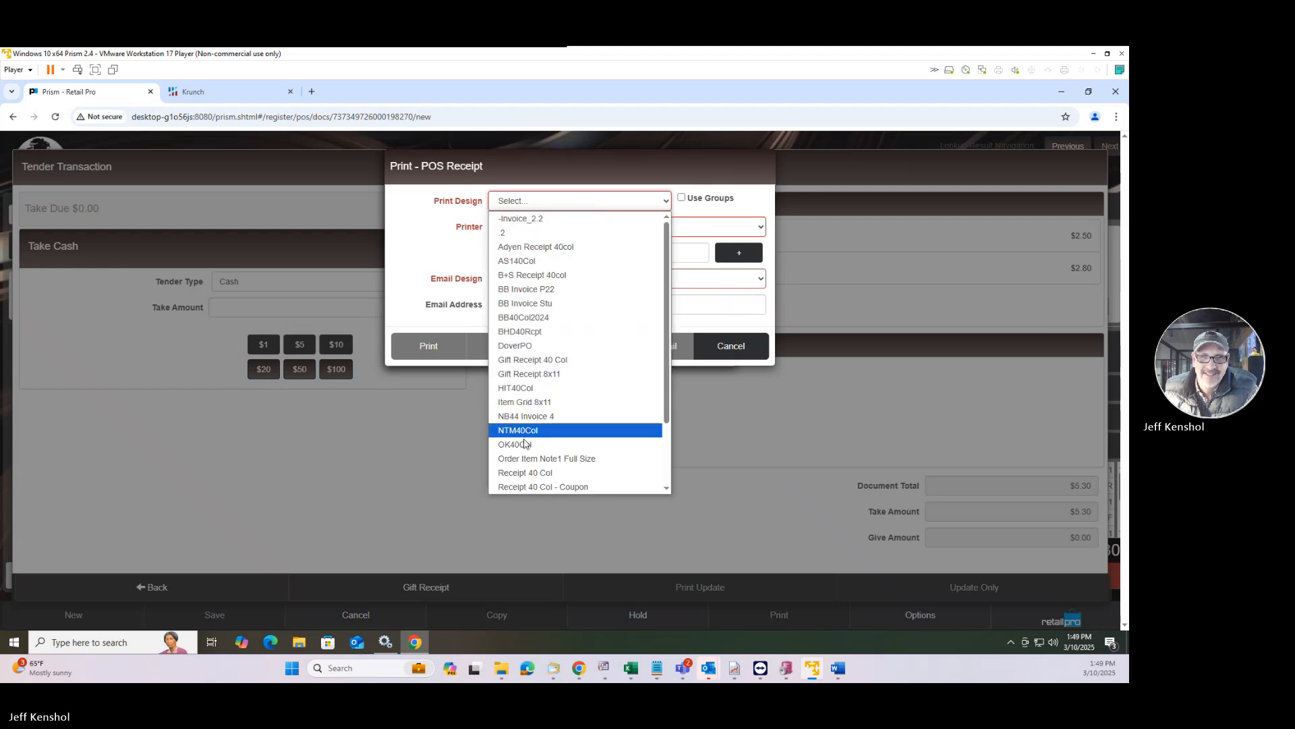
pyautogui.click(529, 402)
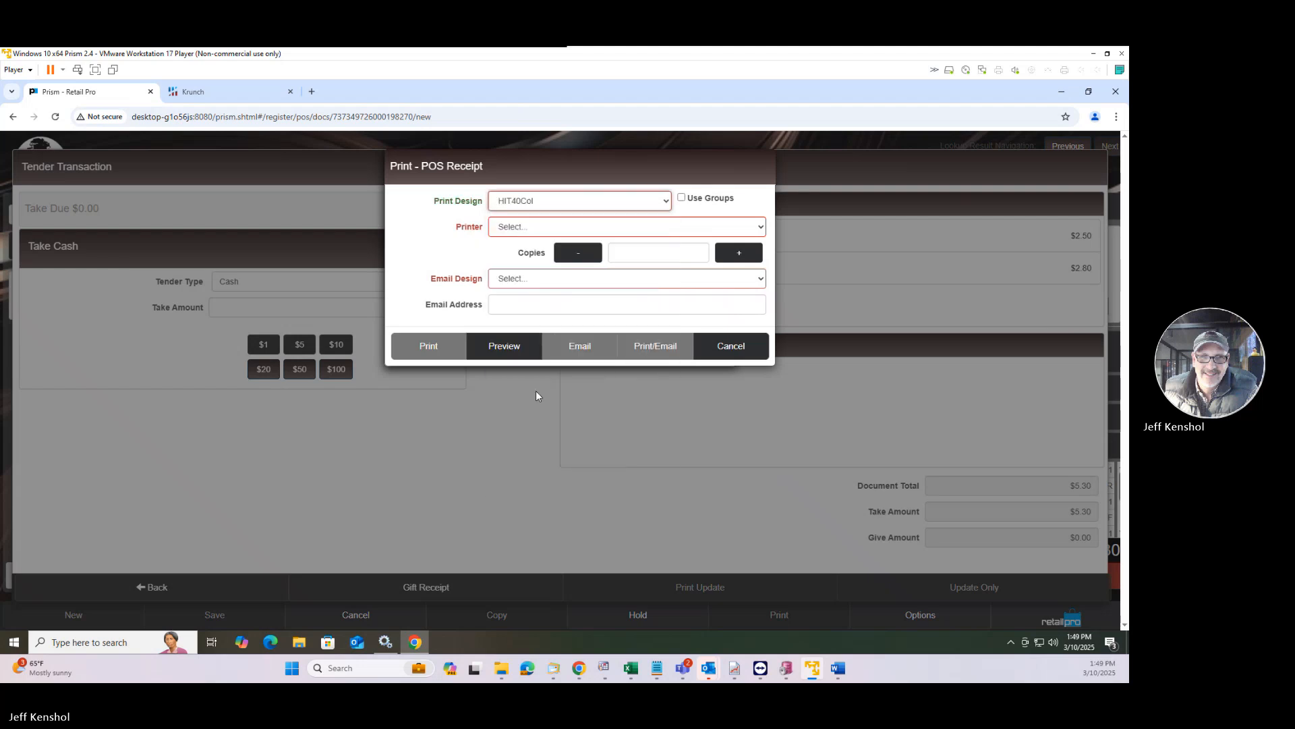
pyautogui.click(515, 344)
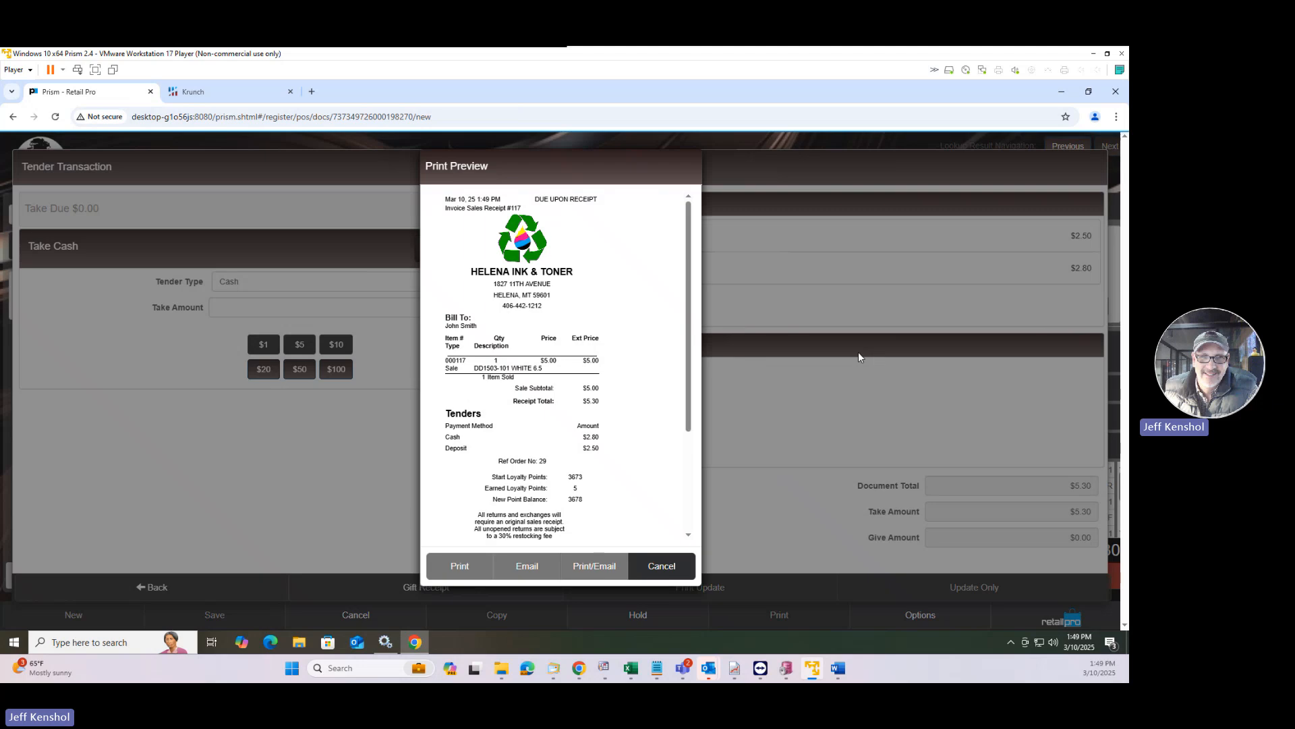
pyautogui.hotkey('ctrl', '+')
pyautogui.hotkey('ctrl', '+')
pyautogui.hotkey('ctrl', '+')
pyautogui.hotkey('ctrl', '+')
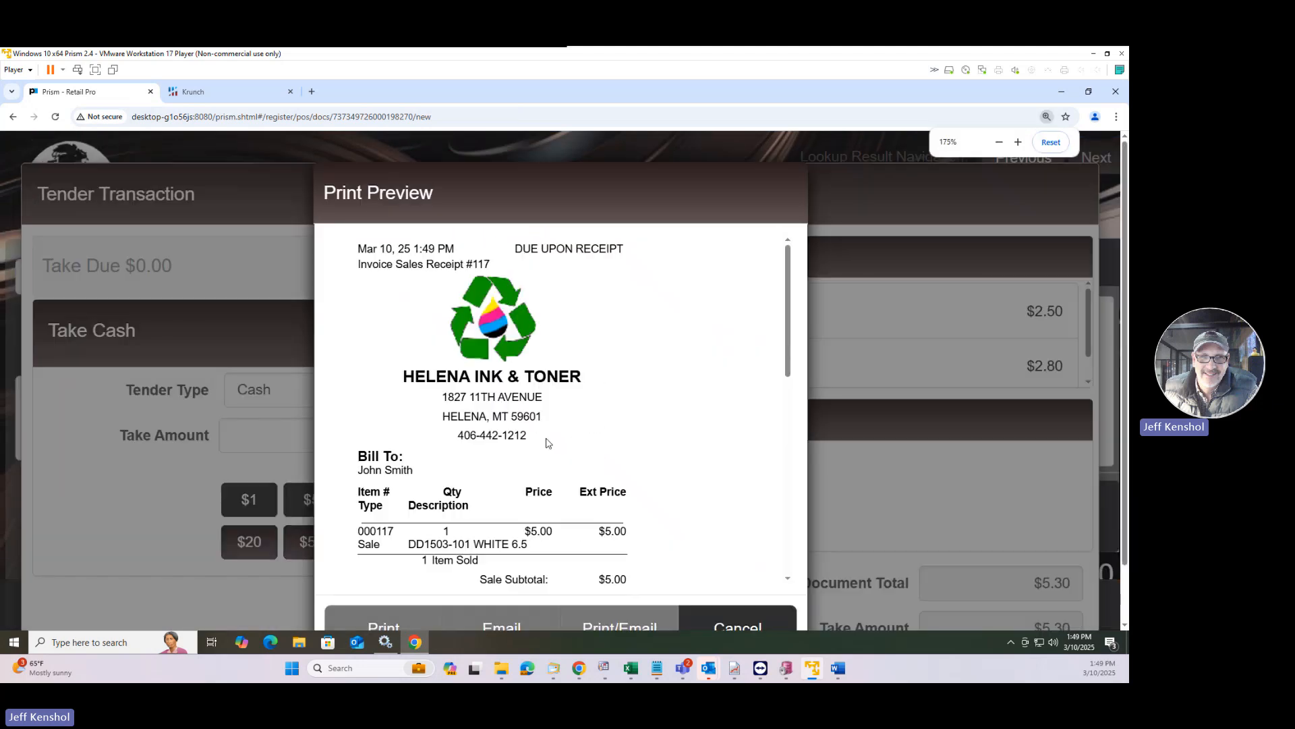
pyautogui.scroll(-2, 472, 425)
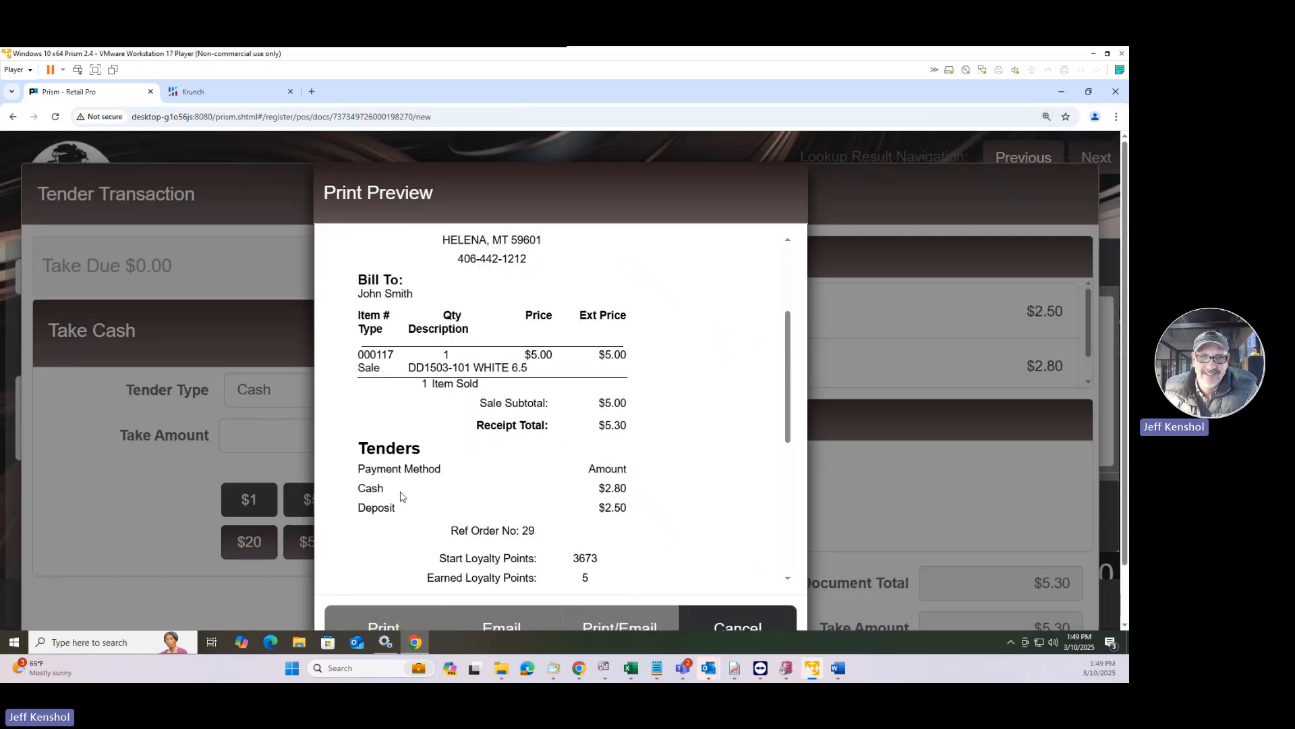
pyautogui.click(738, 622)
pyautogui.click(886, 503)
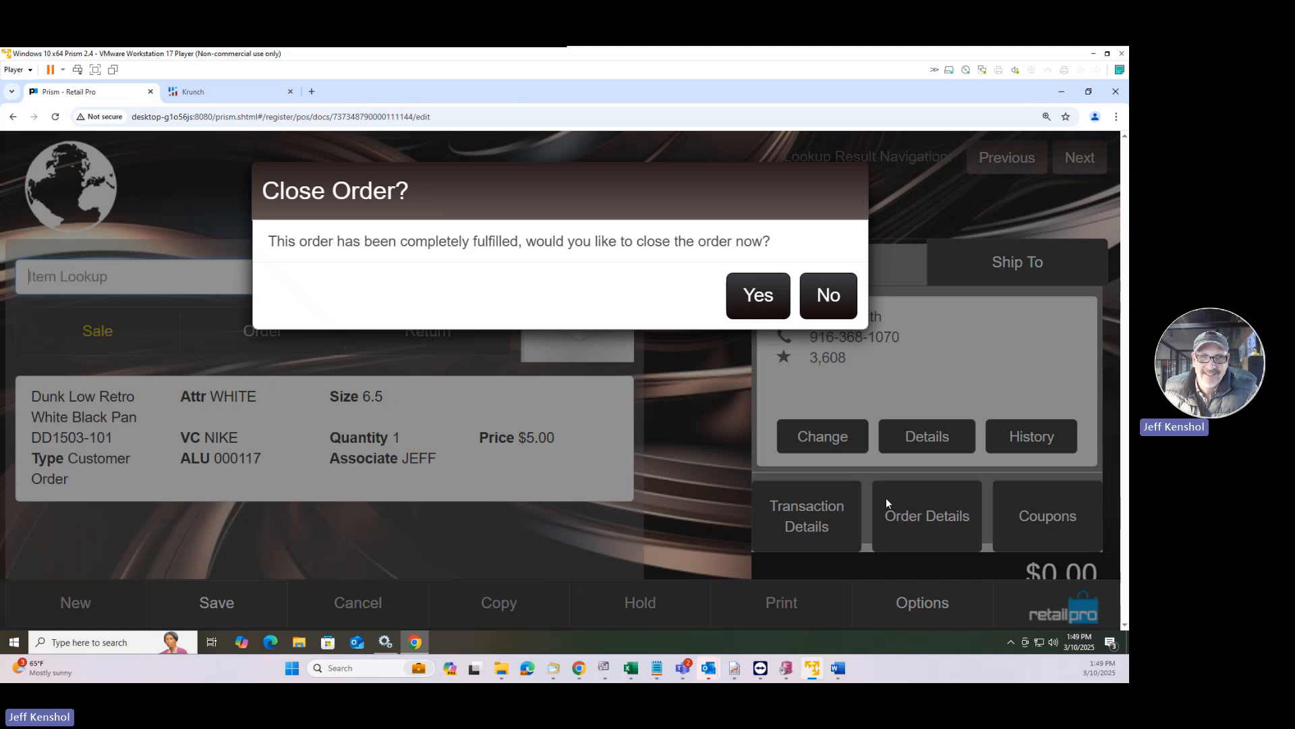
# Step: Close the completely fulfilled customer order without printing a receipt
pyautogui.click(754, 303)
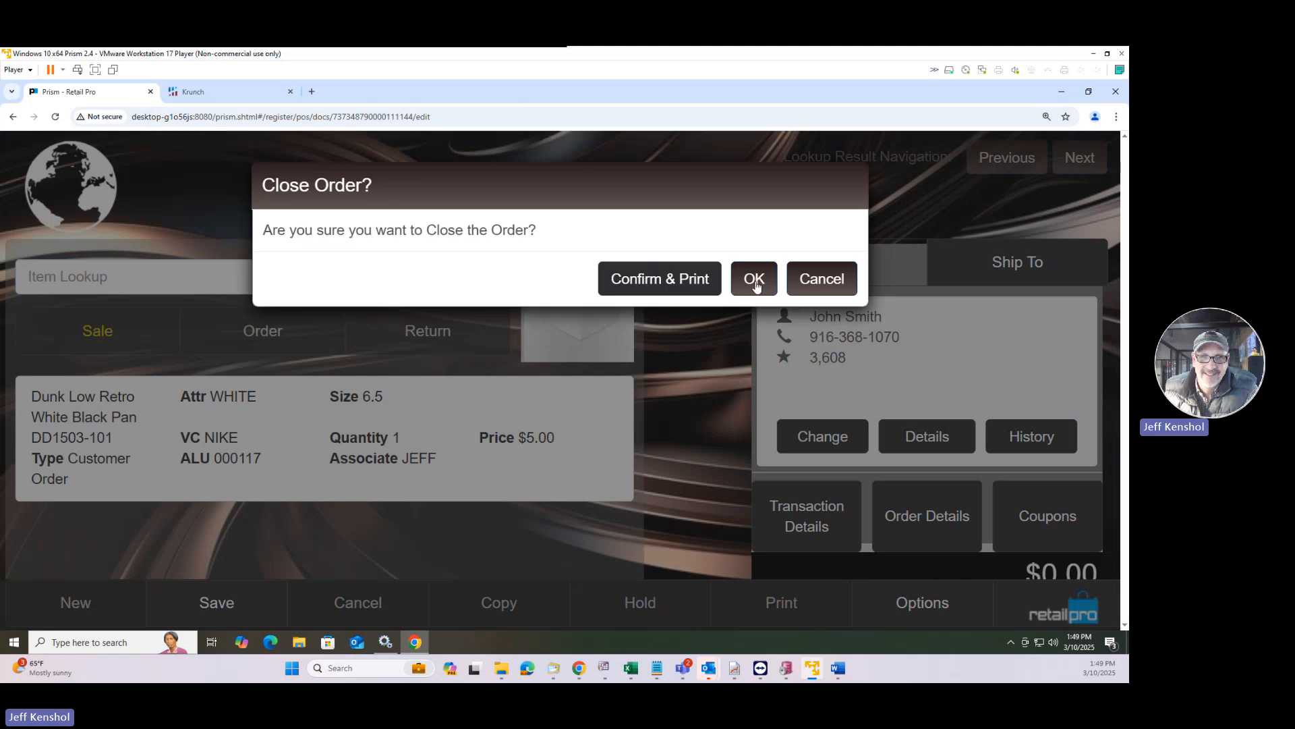
pyautogui.click(755, 282)
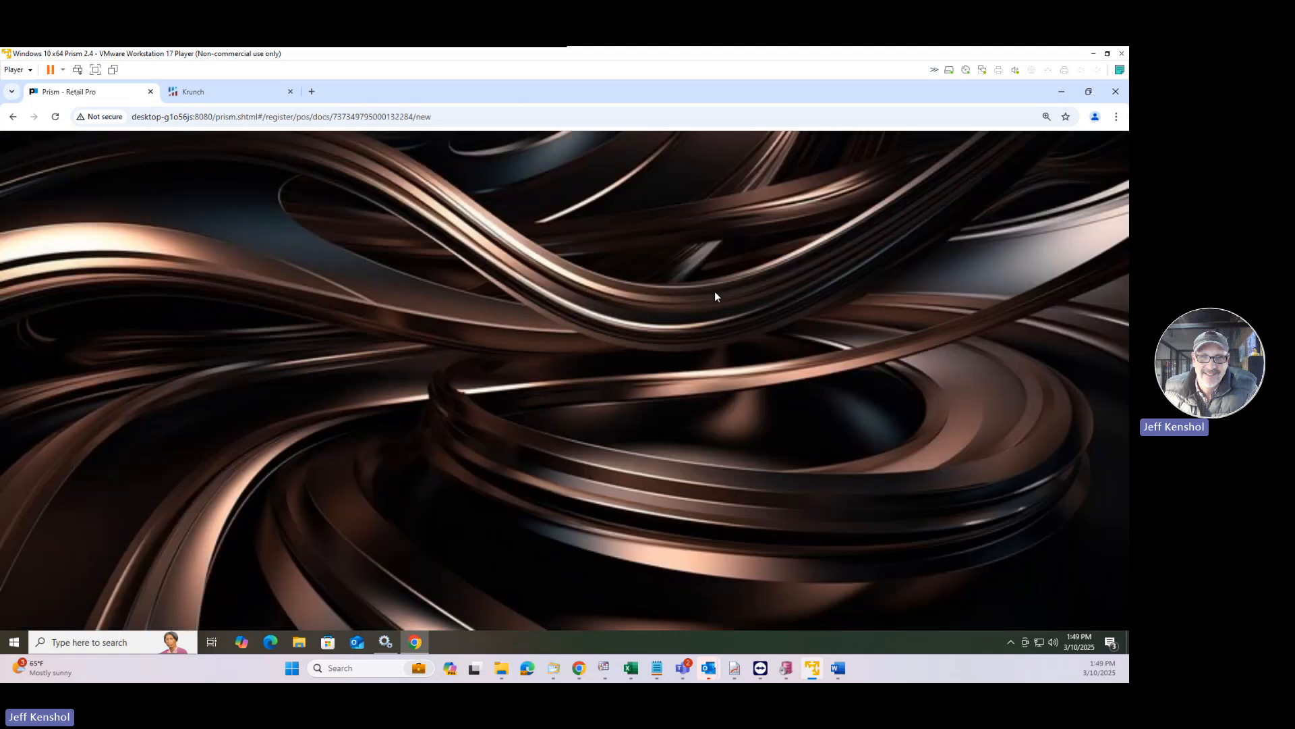
pyautogui.hotkey('ctrl', '+')
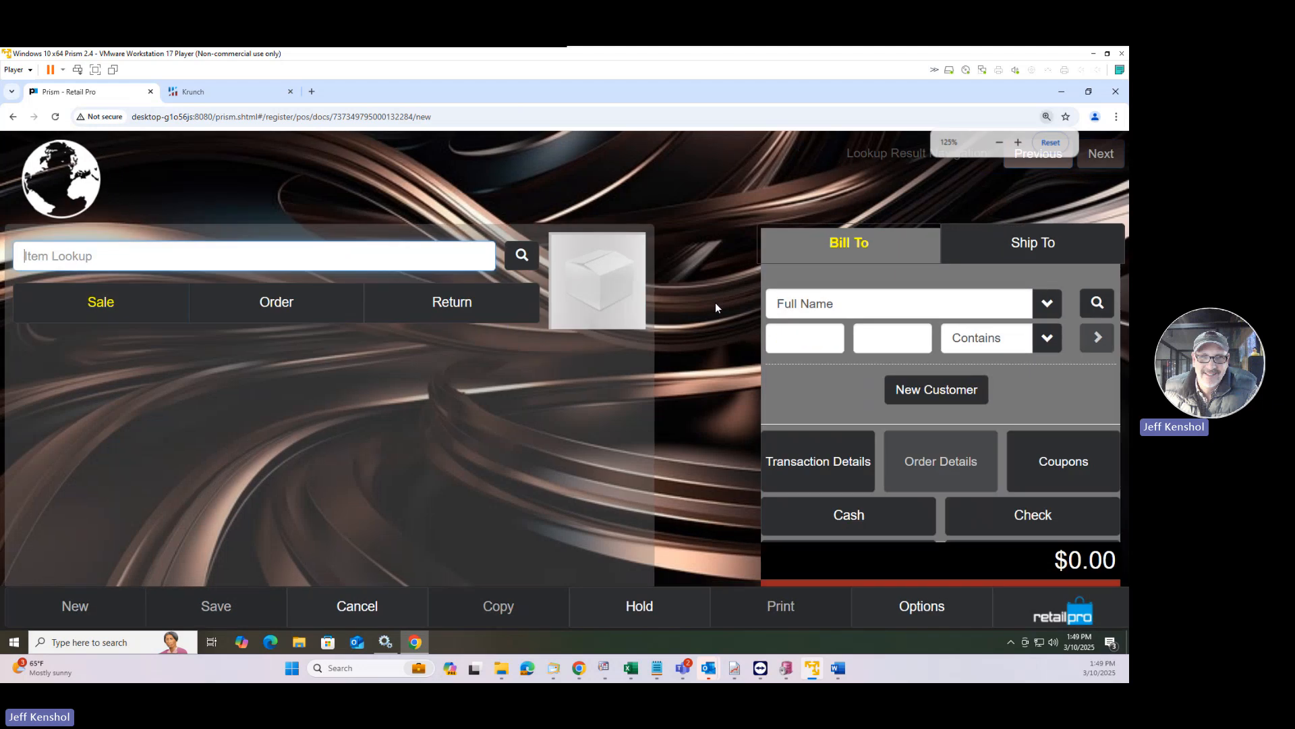
pyautogui.hotkey('ctrl', '0')
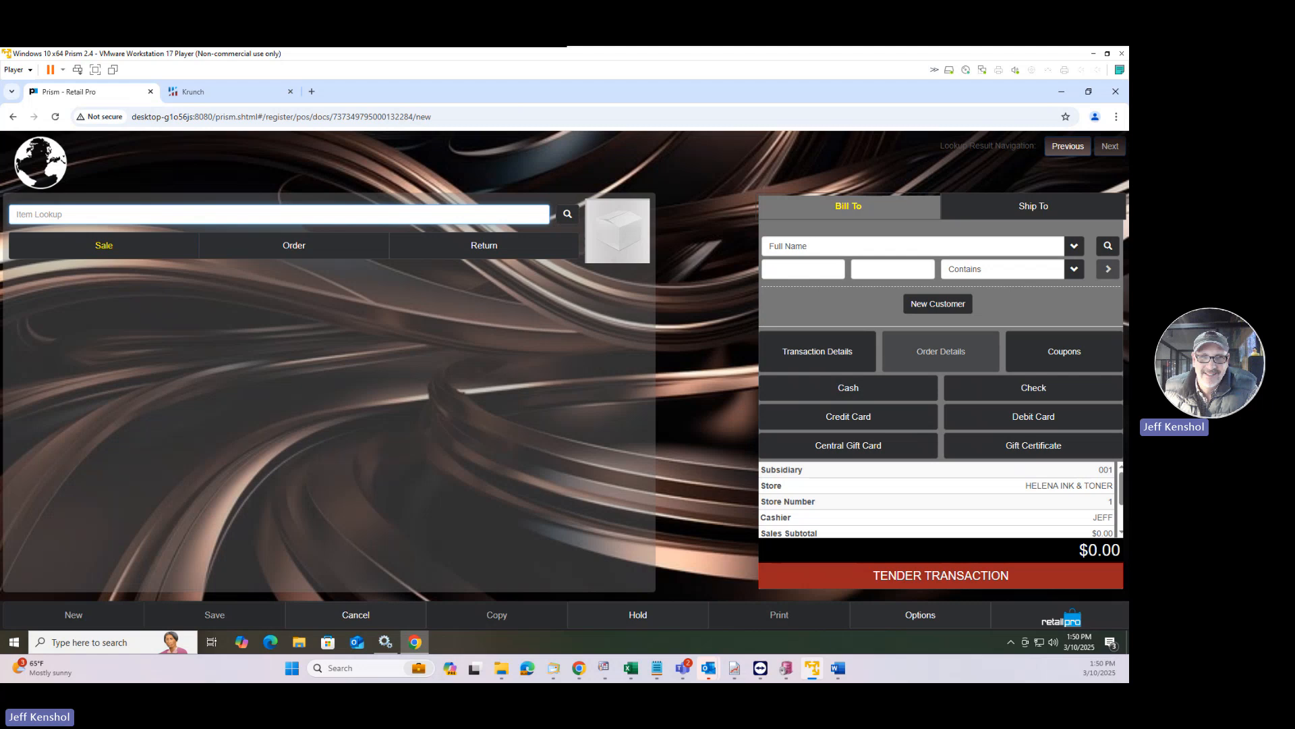
# Step: Review the sales order topics in the Word document Prism - Sales Orders.doc and return to Prism
pyautogui.moveTo(0, 142); pyautogui.dragTo(761, 100)
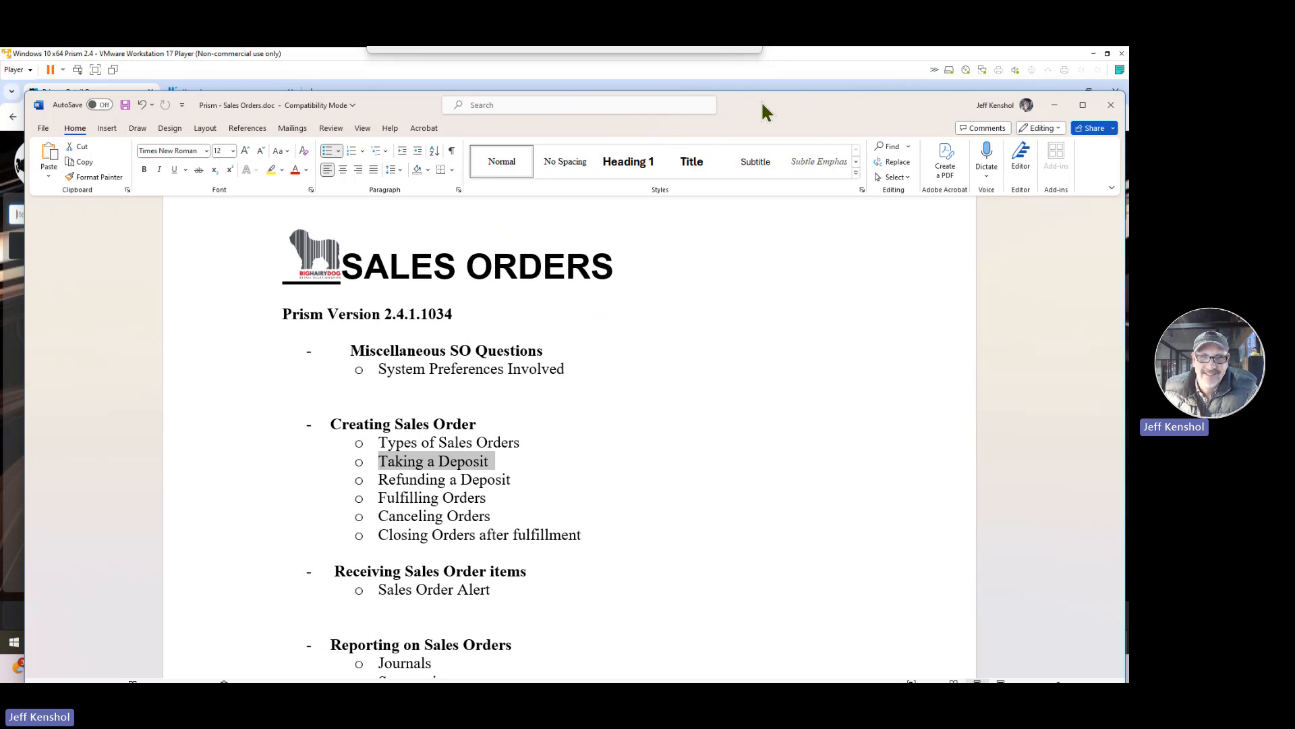
pyautogui.moveTo(761, 100); pyautogui.dragTo(3, 87)
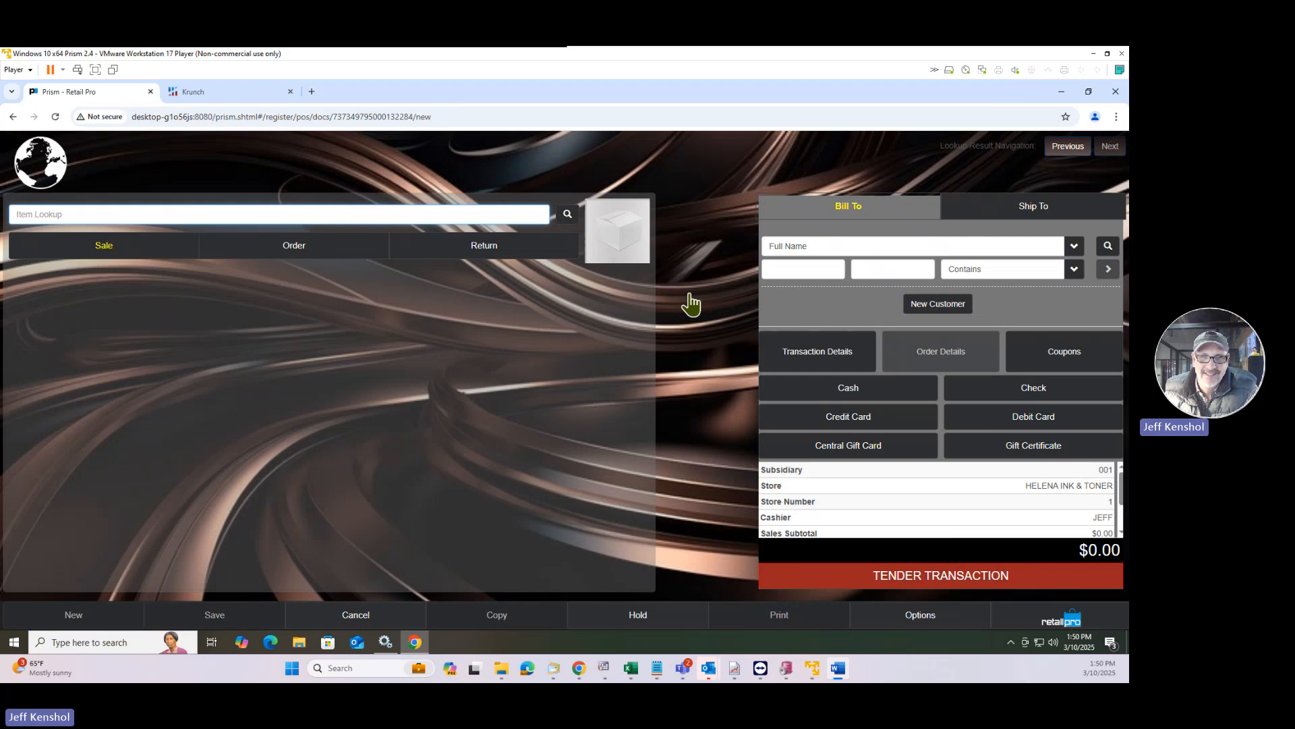
# Step: Check the installed version in the About Retail Pro Prism information, then return to the transaction
pyautogui.click(1052, 622)
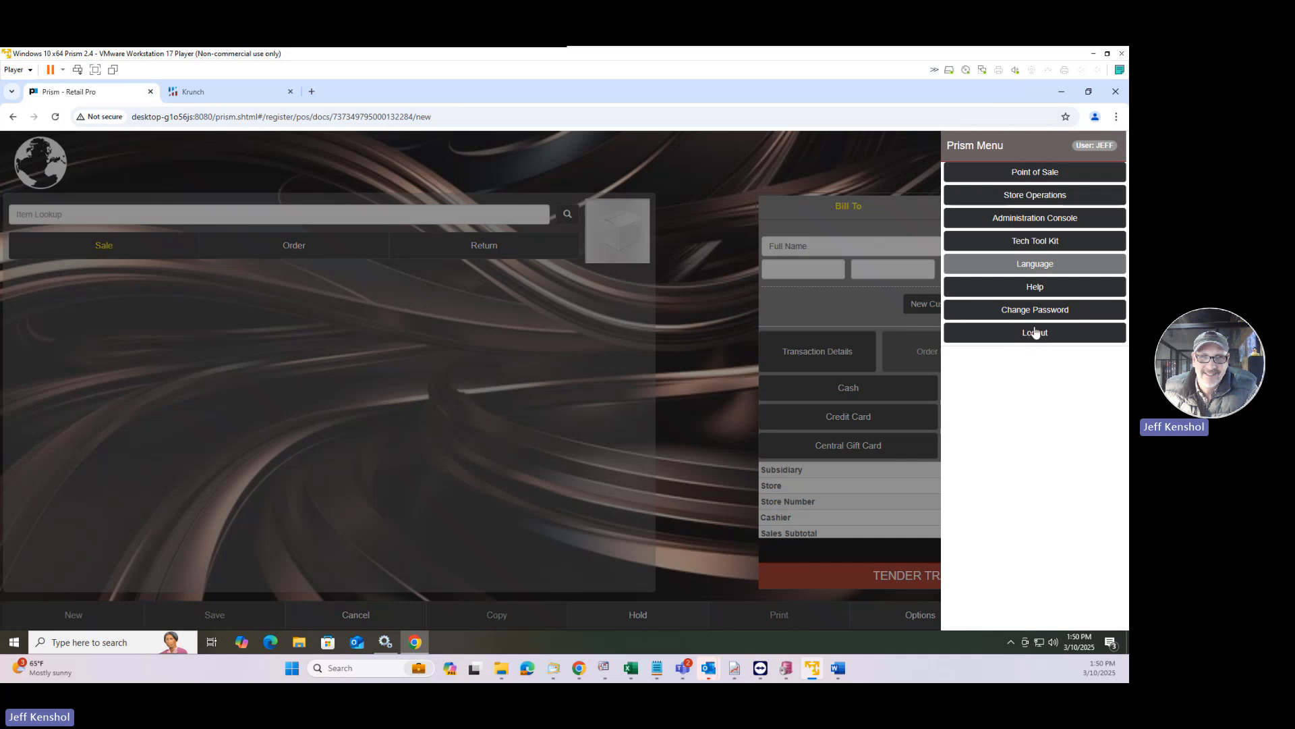
pyautogui.click(1033, 287)
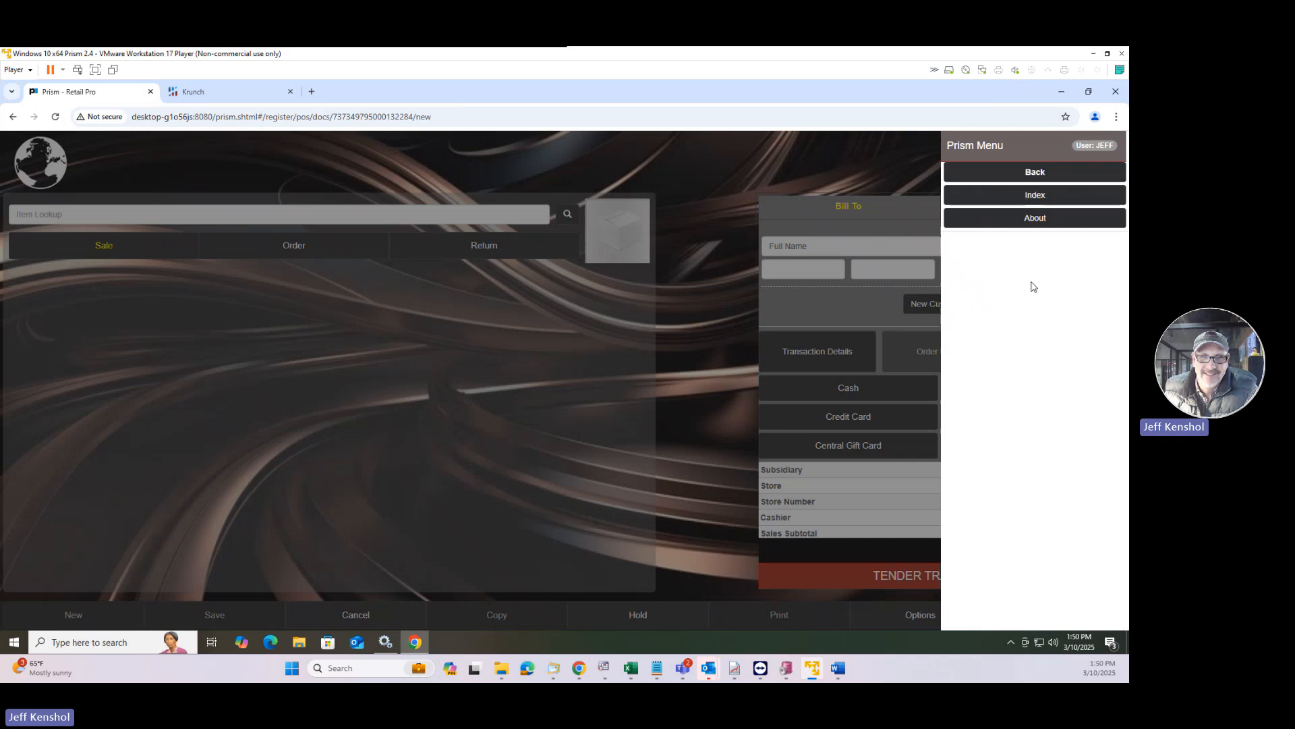
pyautogui.click(1032, 220)
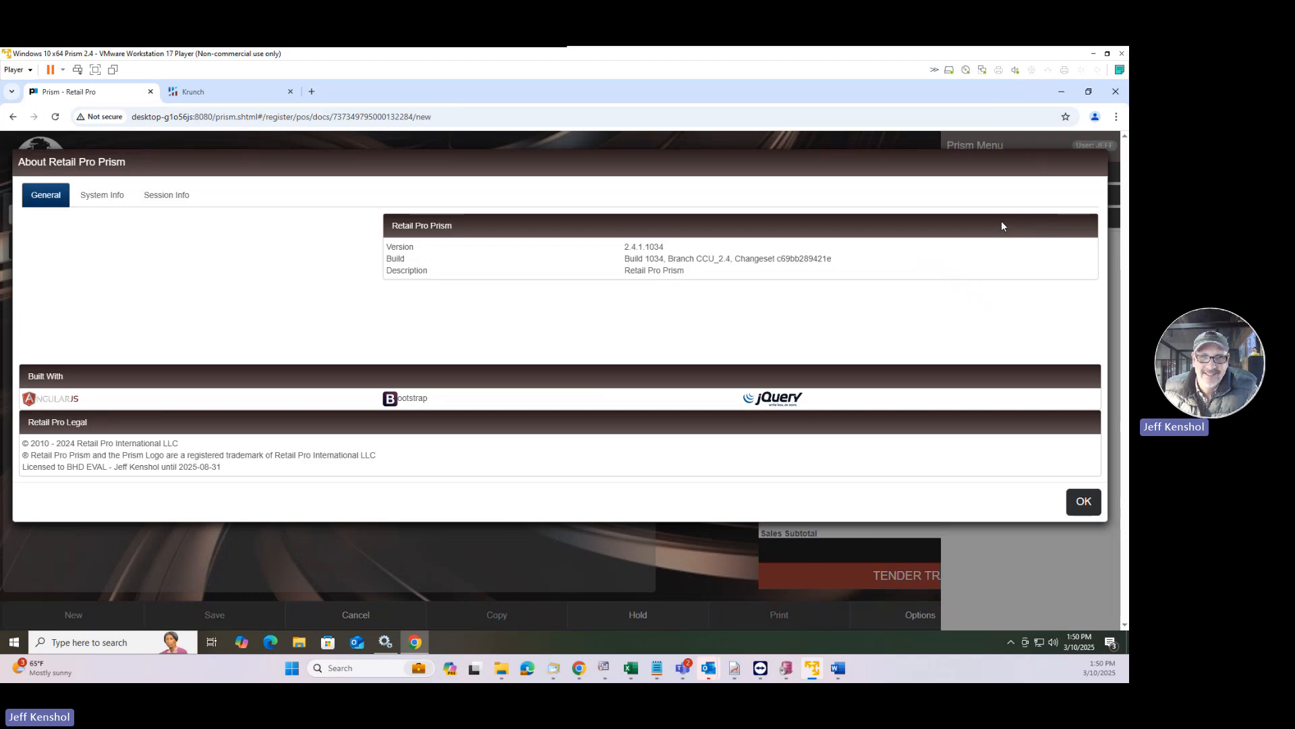
pyautogui.moveTo(666, 247); pyautogui.dragTo(625, 250)
pyautogui.click(682, 252)
pyautogui.click(1081, 503)
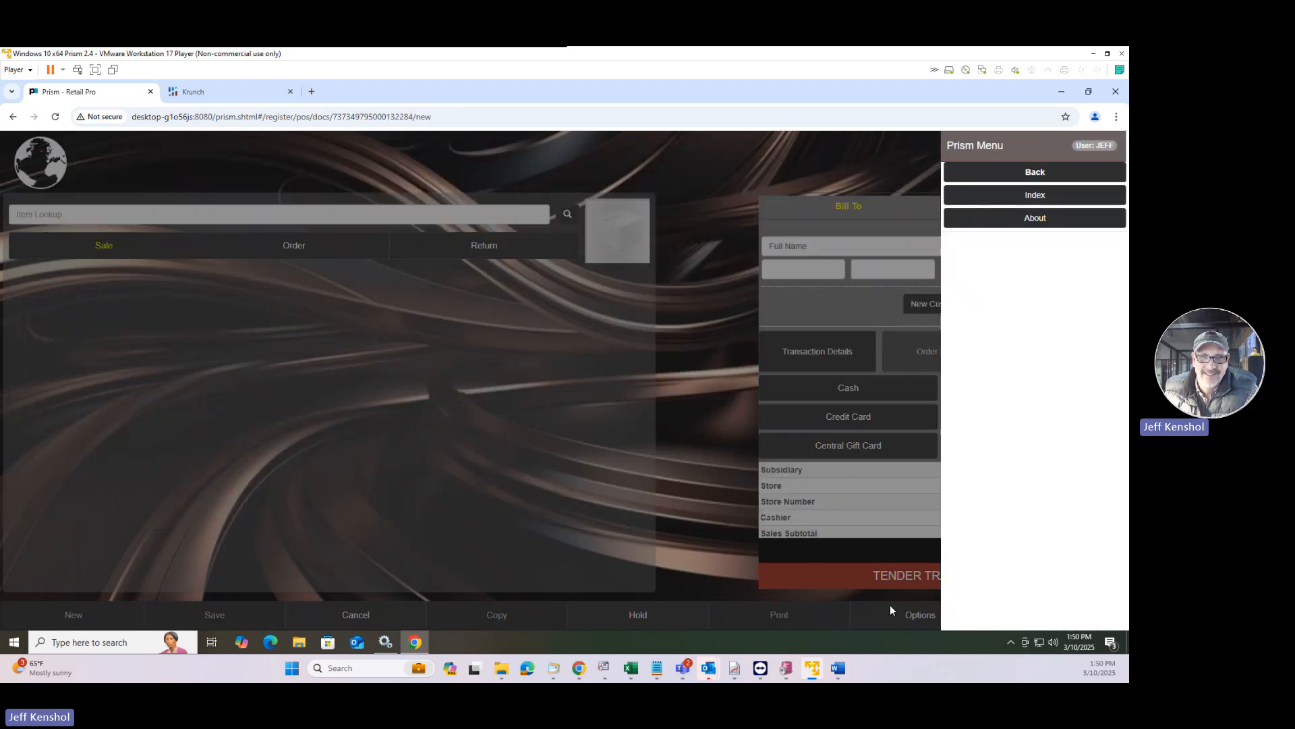
pyautogui.click(719, 543)
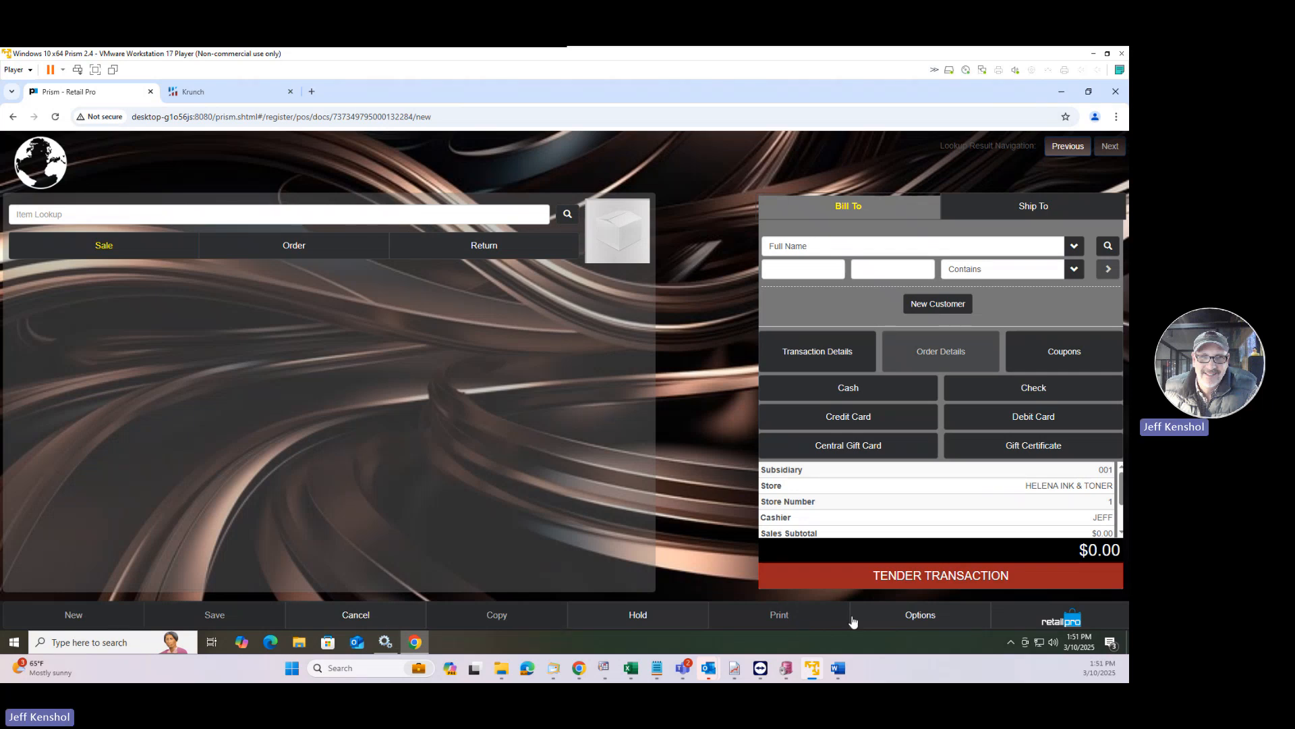
# Step: Look up pending transactions for the HELENA INK & TONER store and open the unfilled special order for viewing
pyautogui.click(880, 612)
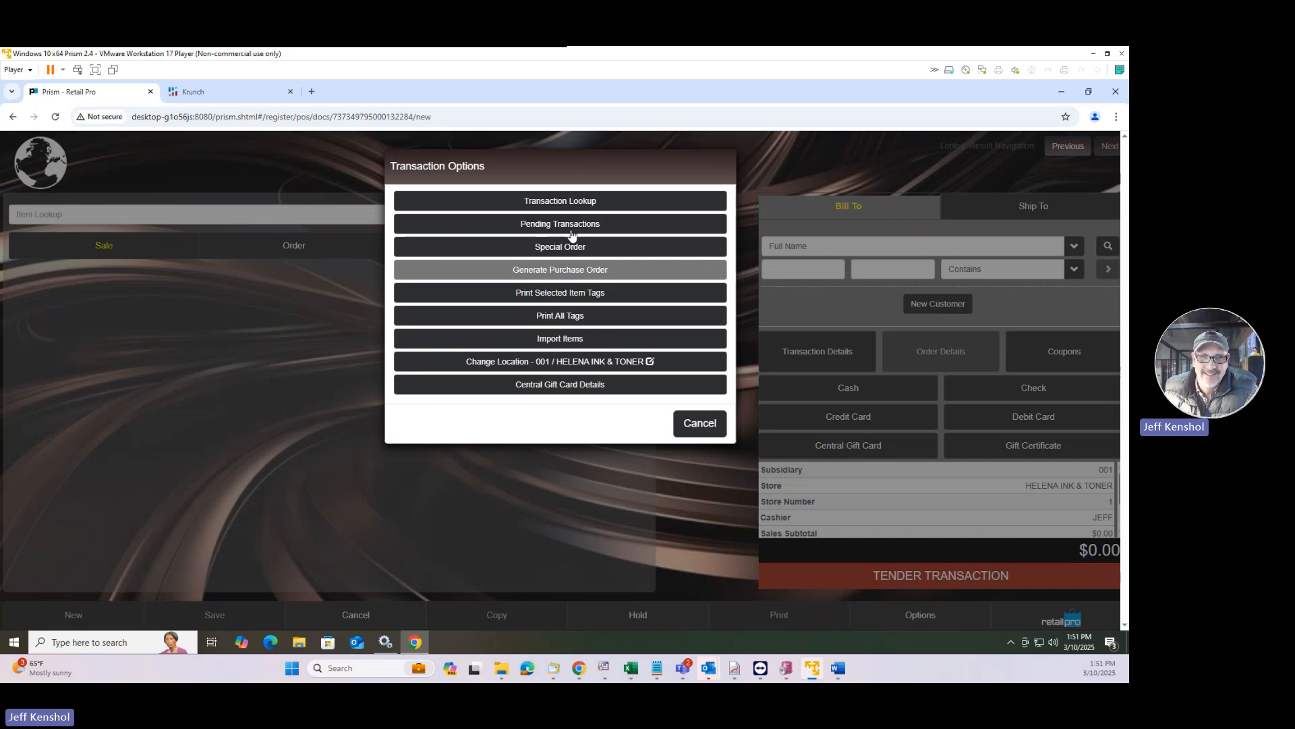
pyautogui.click(559, 205)
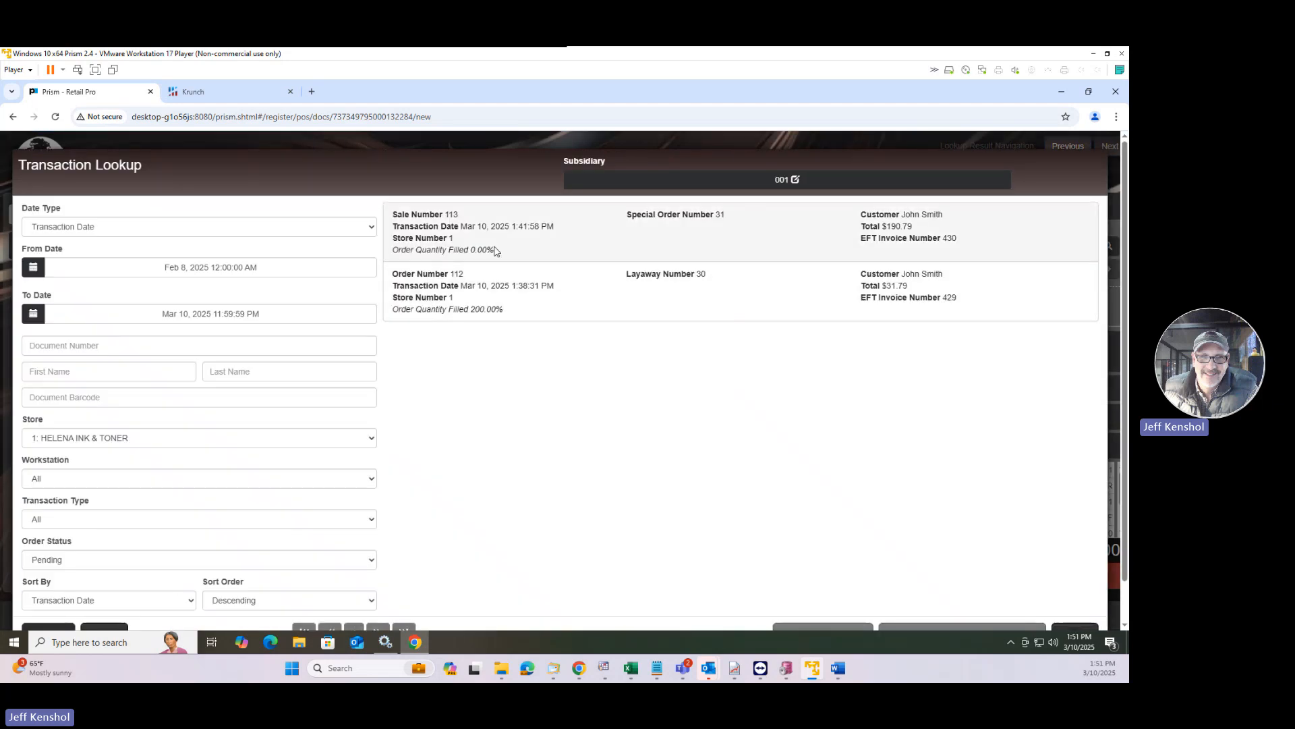
pyautogui.click(617, 251)
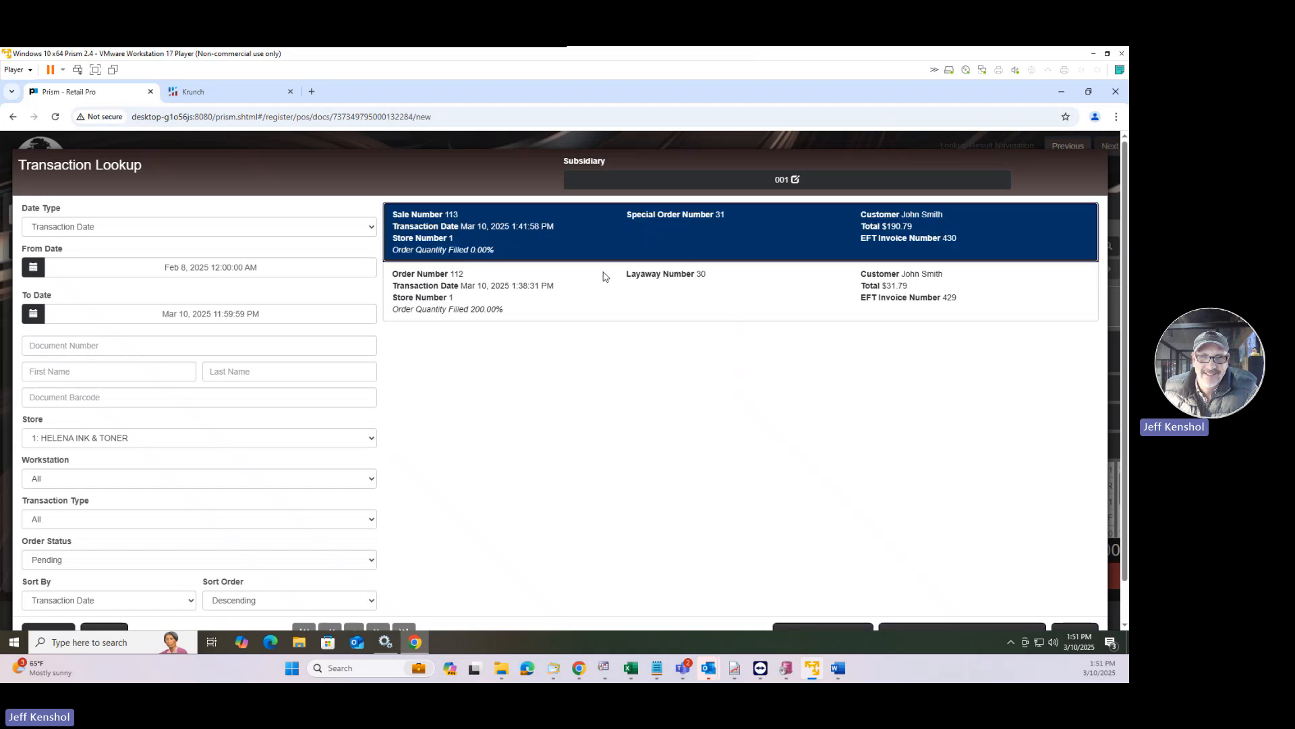
pyautogui.click(608, 301)
pyautogui.click(634, 246)
pyautogui.hotkey('ctrl', '-')
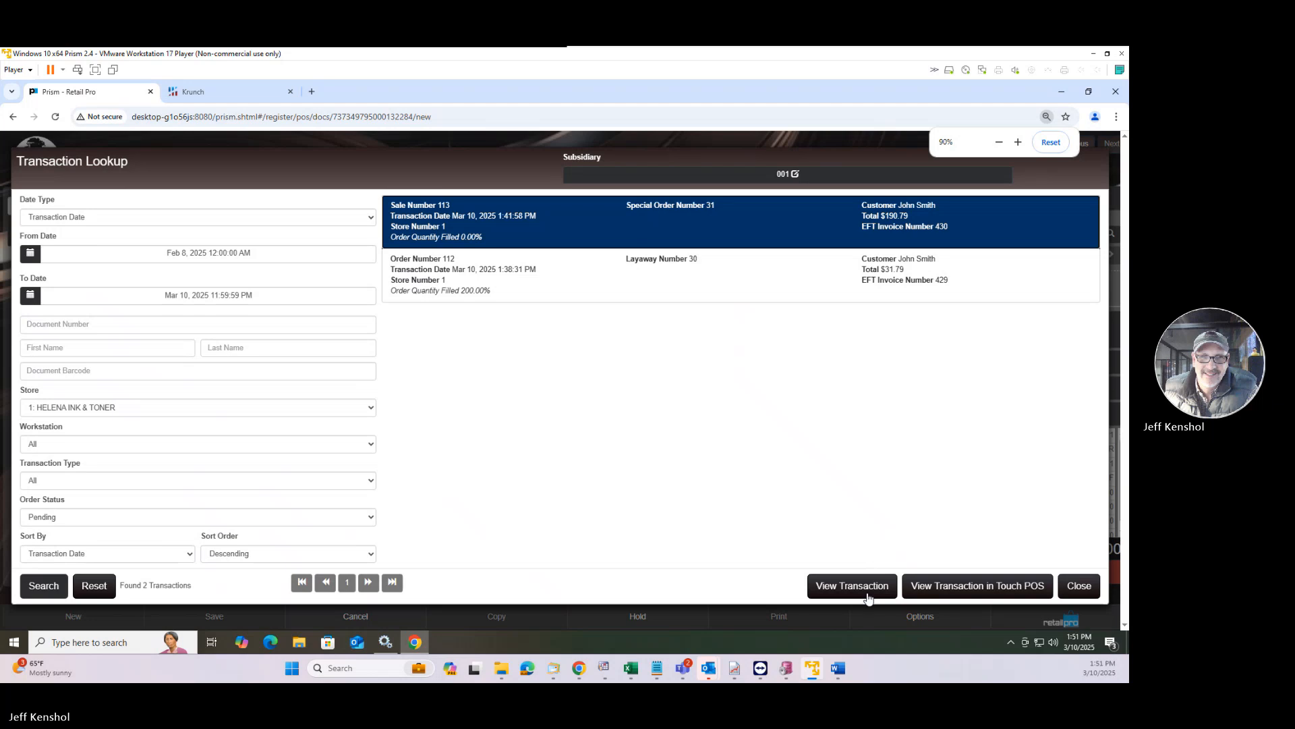
pyautogui.click(864, 587)
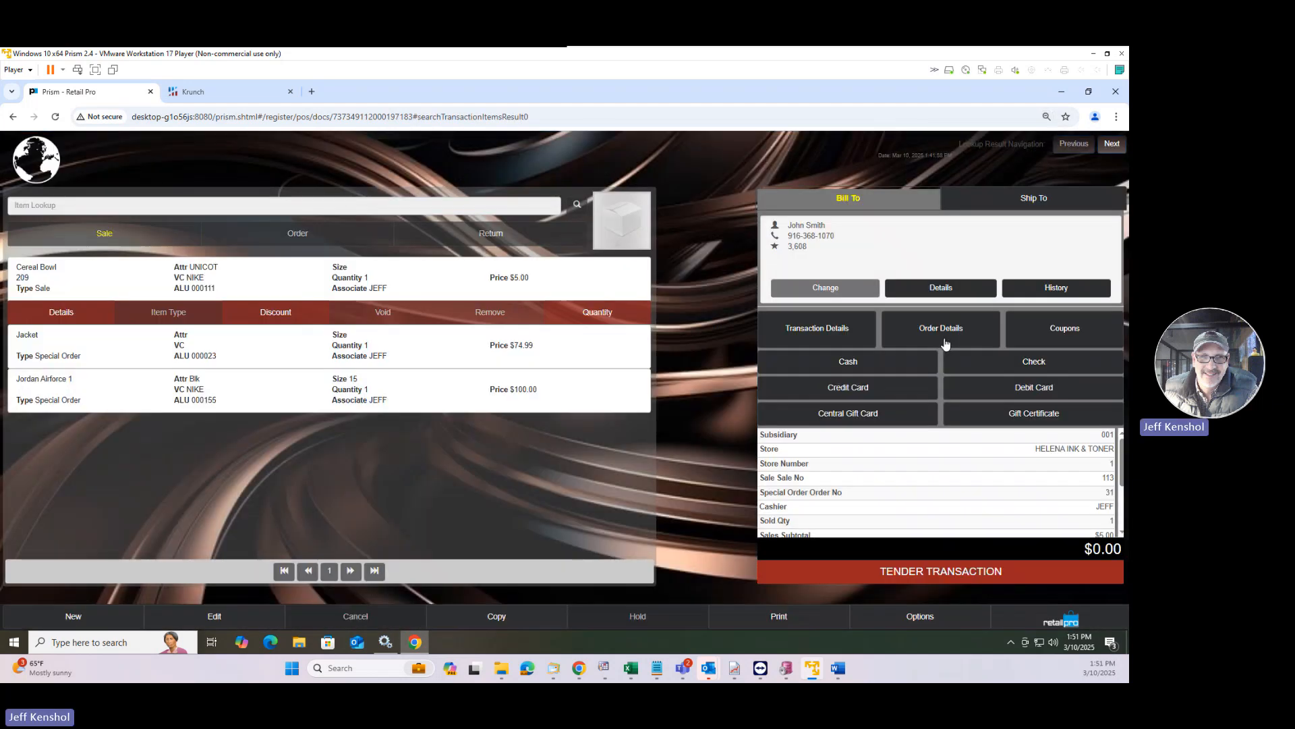
# Step: Enter a negative special order deposit of -20 to refund part of the customer's deposit
pyautogui.click(943, 337)
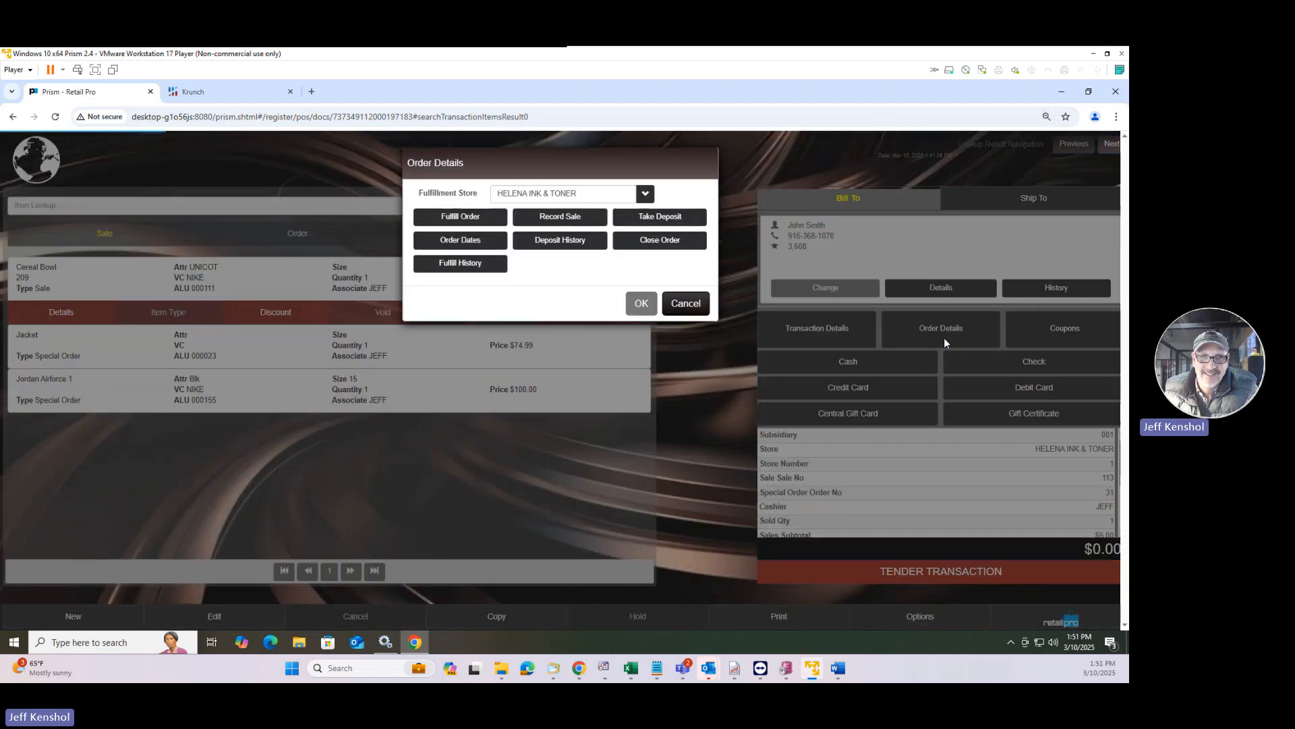
pyautogui.click(659, 222)
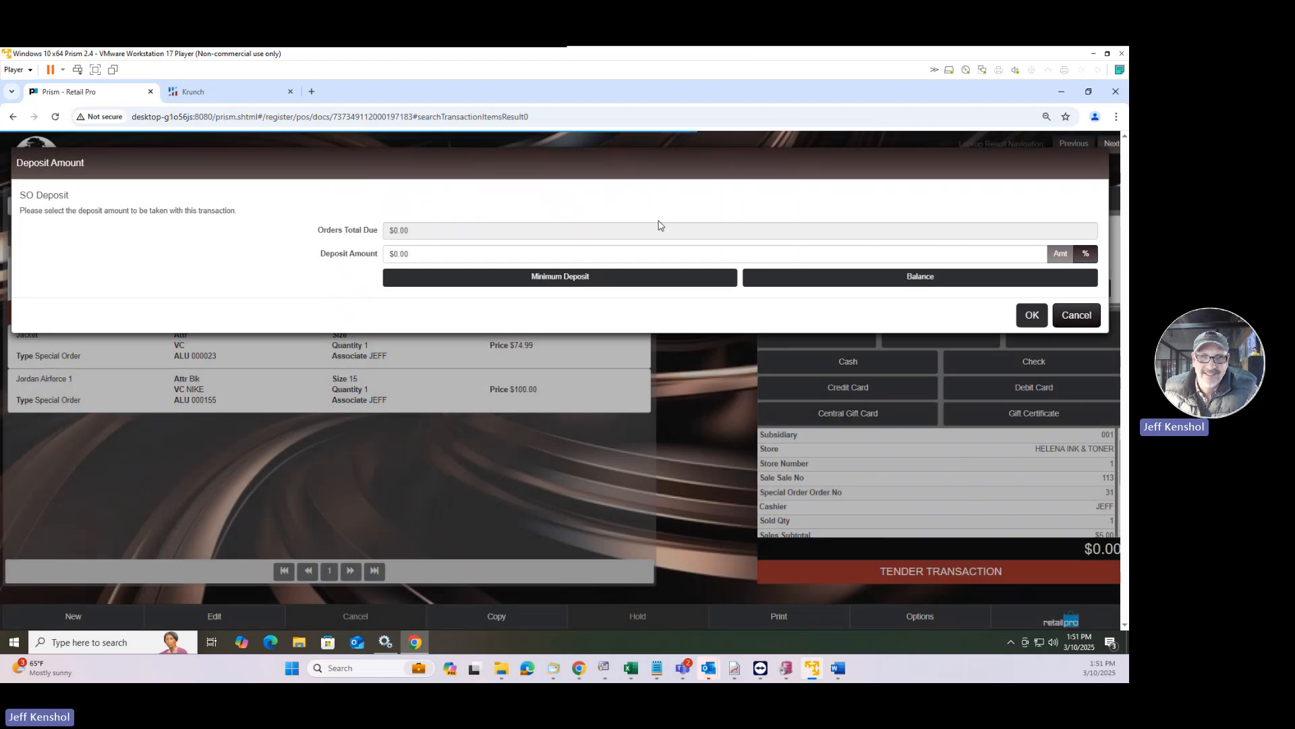
pyautogui.click(435, 253)
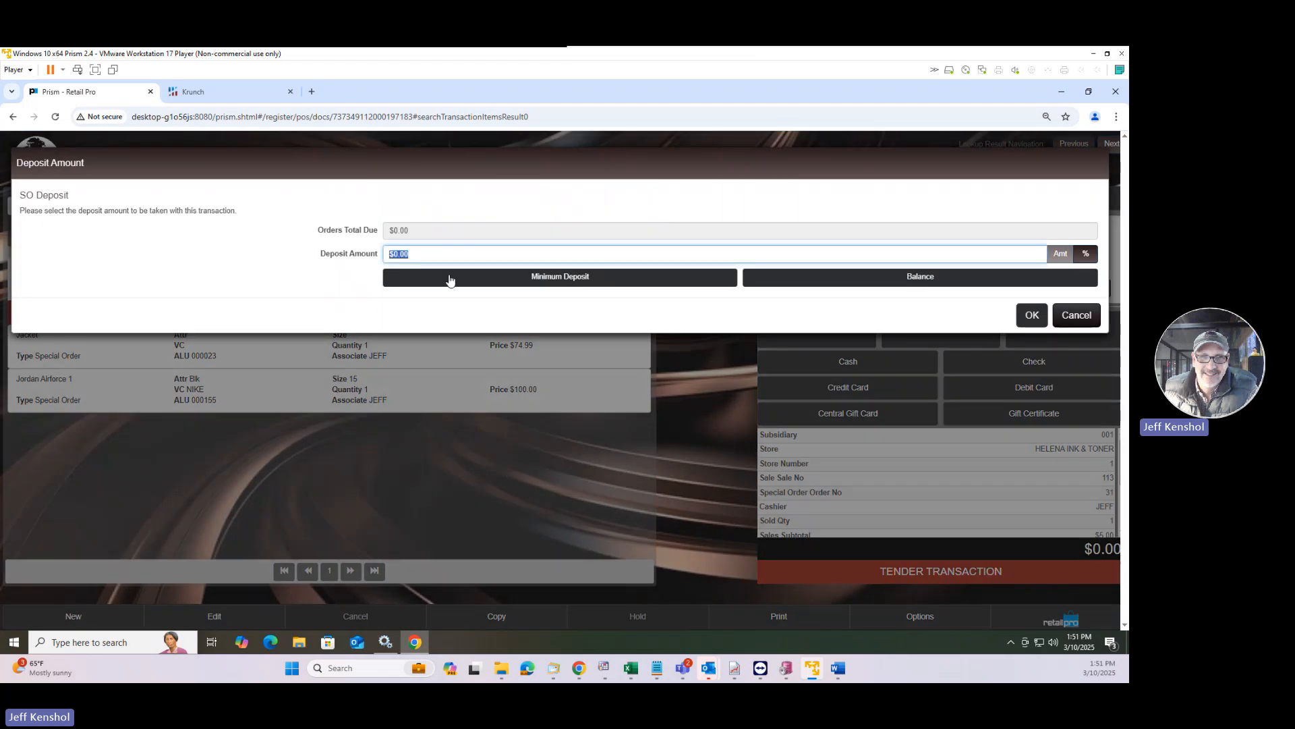
pyautogui.press('BackSpace')
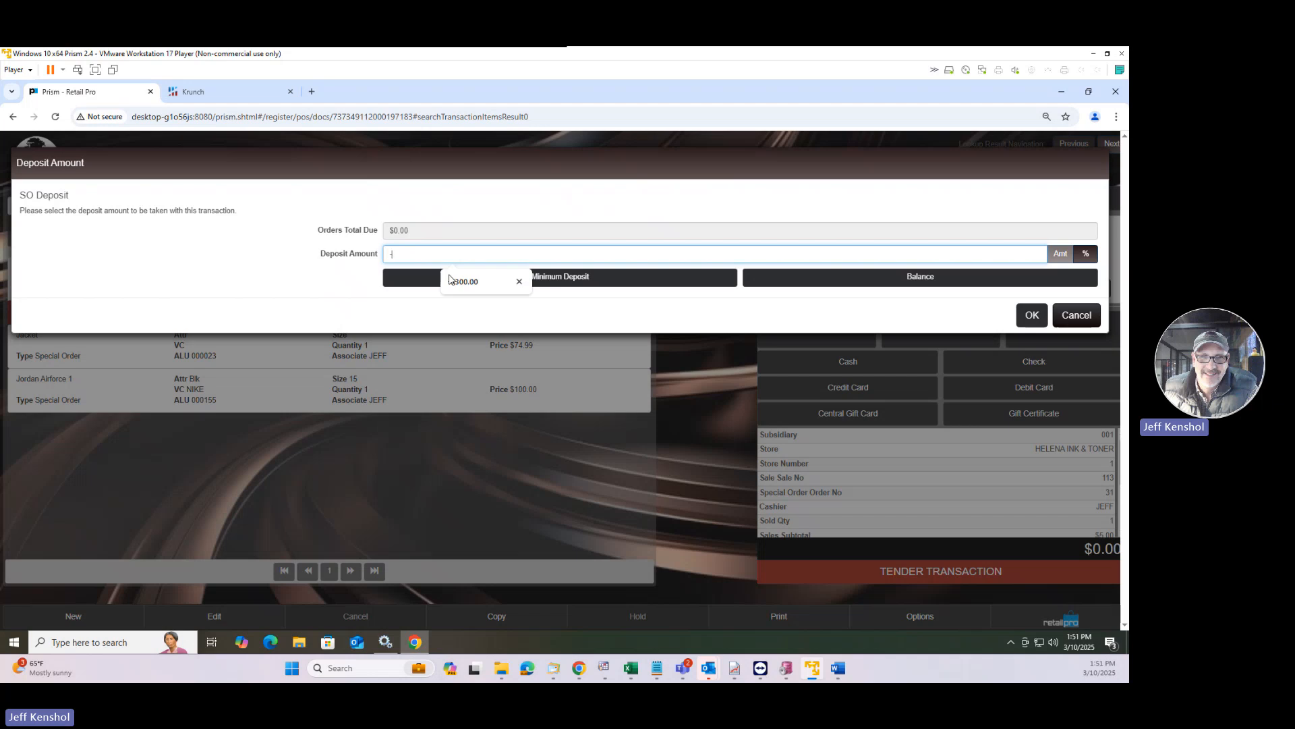
pyautogui.write('-20')
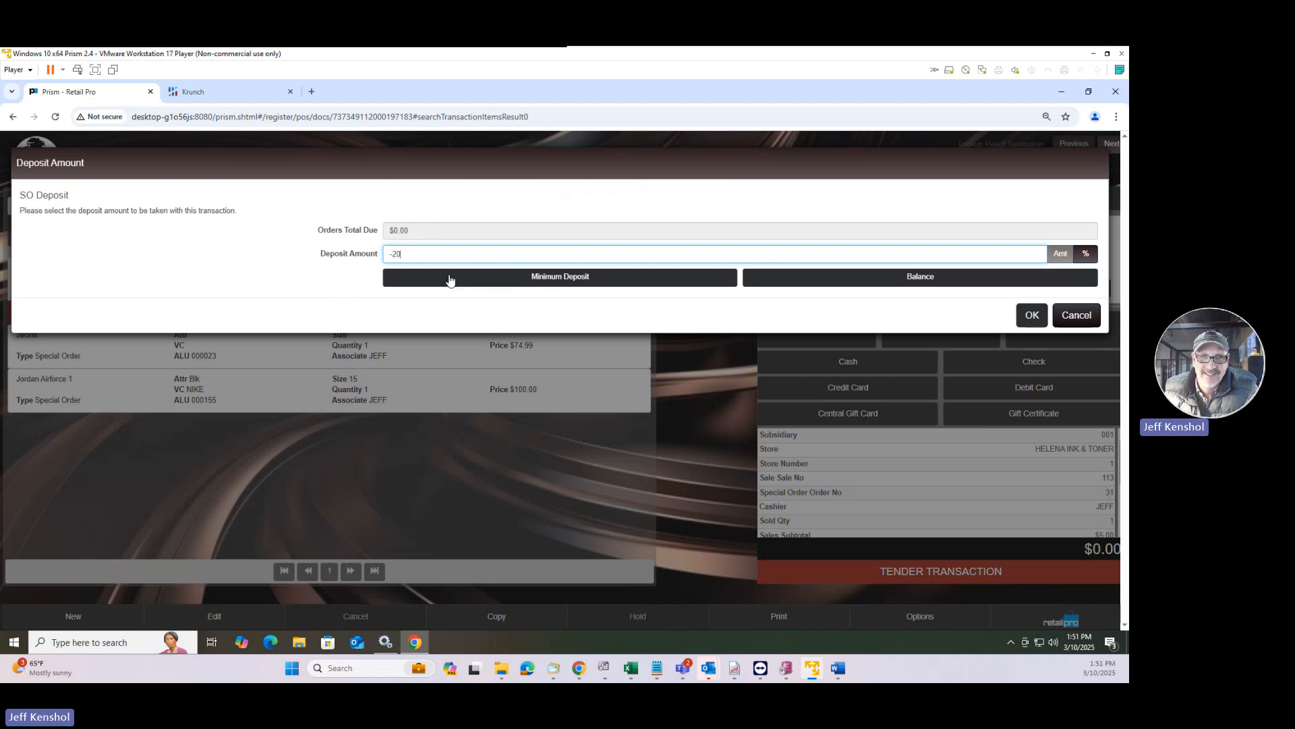
pyautogui.click(1029, 317)
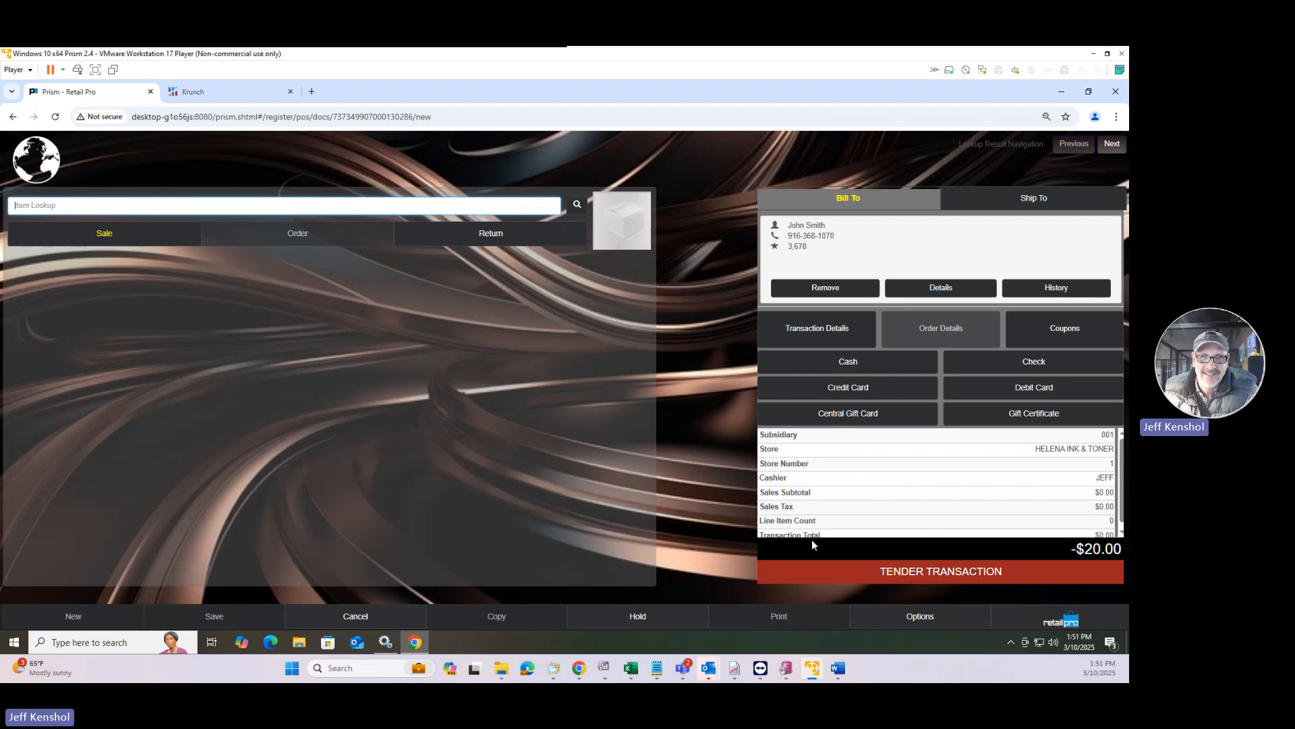
# Step: Tender the partial deposit refund by giving $20.00 cash and update the transaction without printing
pyautogui.click(913, 569)
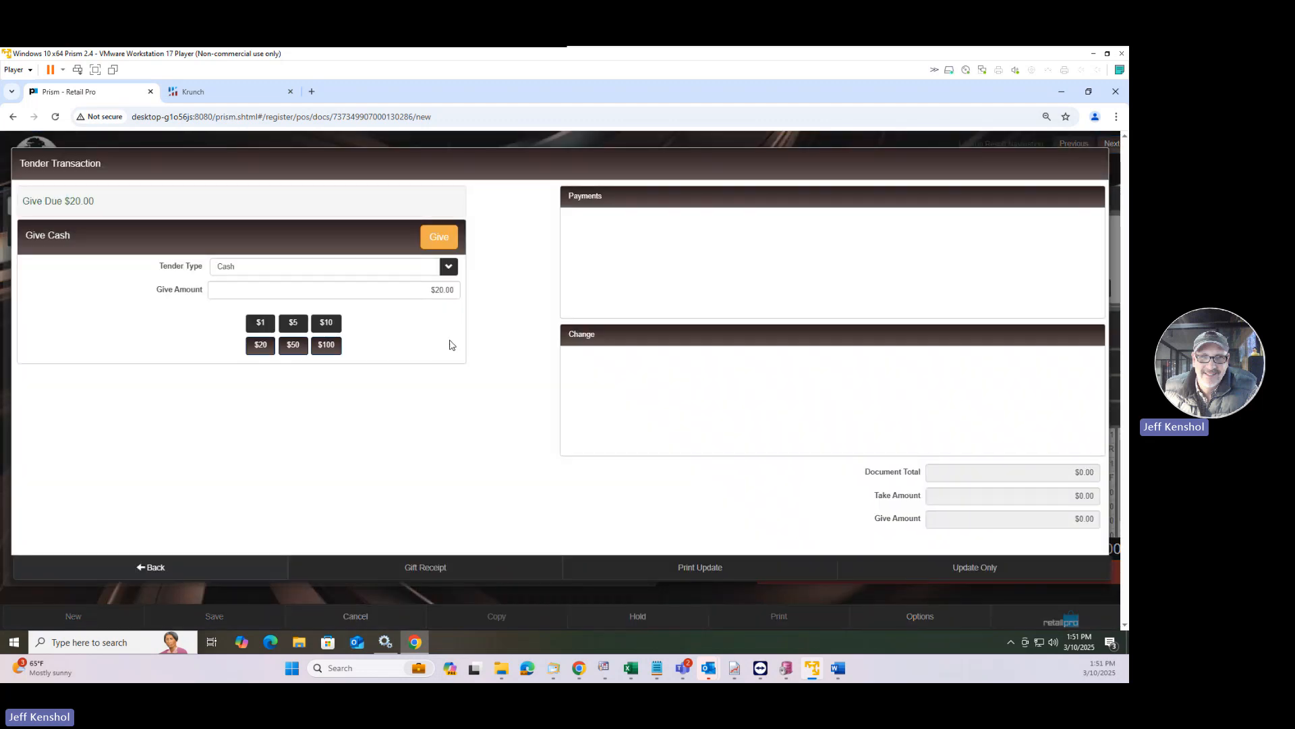
pyautogui.press('Return')
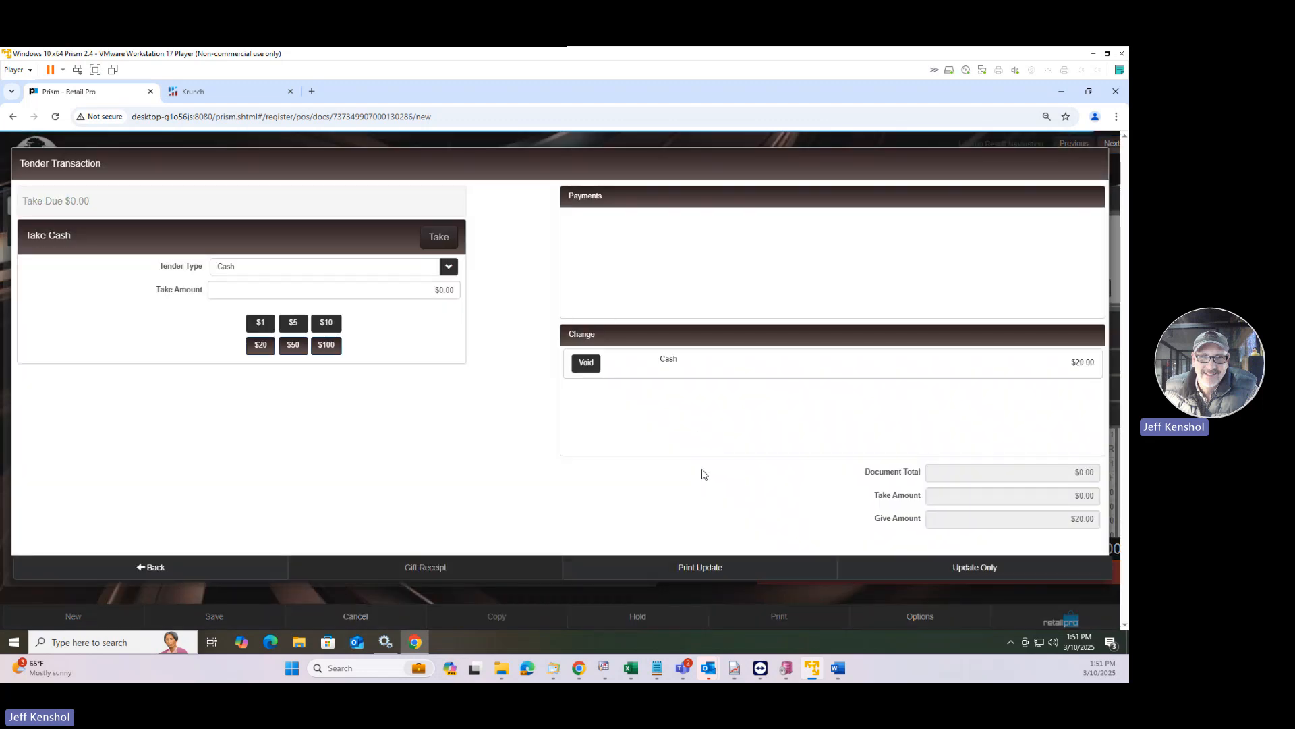
pyautogui.click(953, 570)
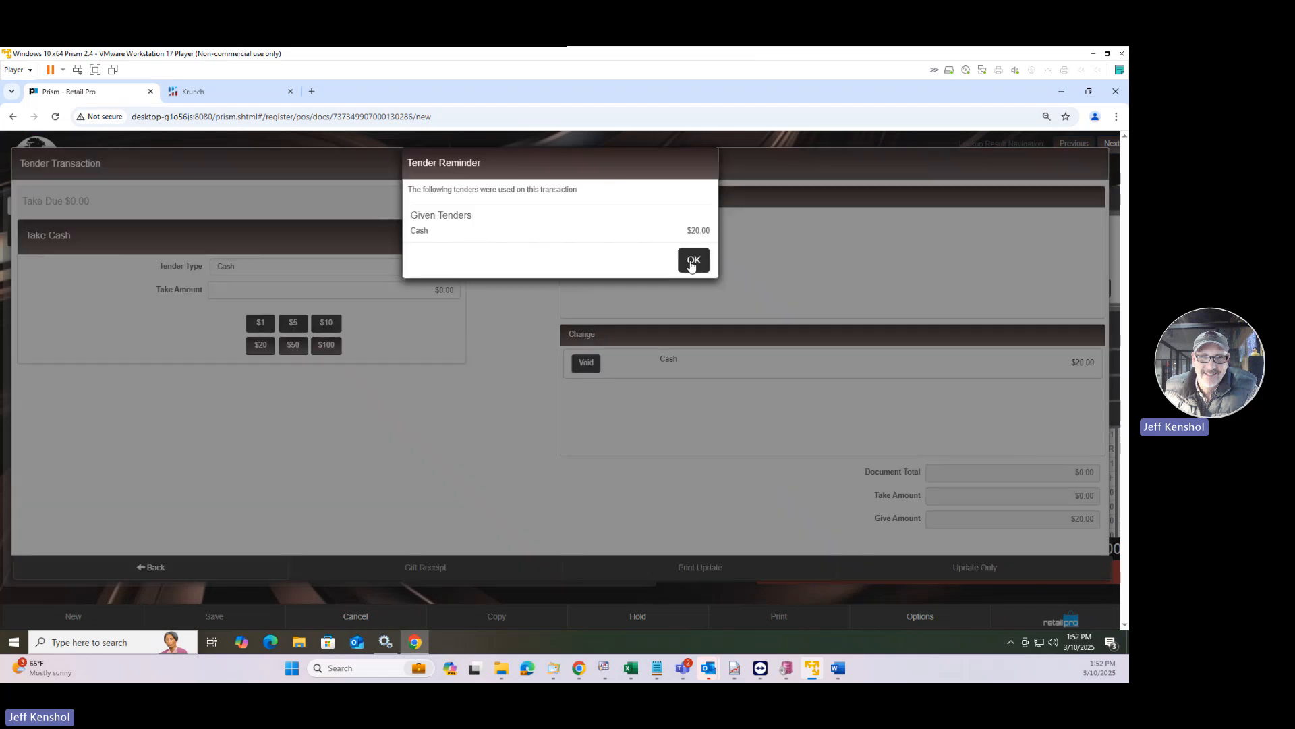
pyautogui.click(693, 262)
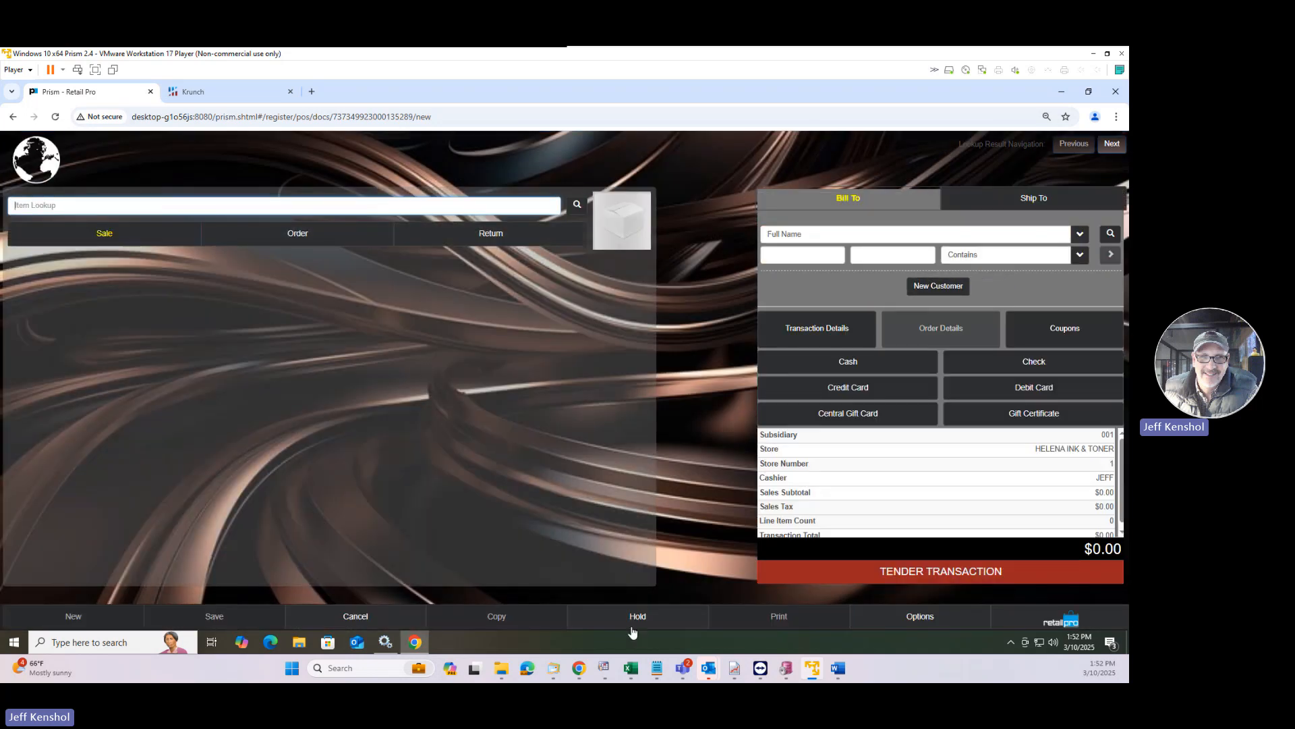
# Step: Search the pending transactions again and reopen the partially refunded special order
pyautogui.click(904, 617)
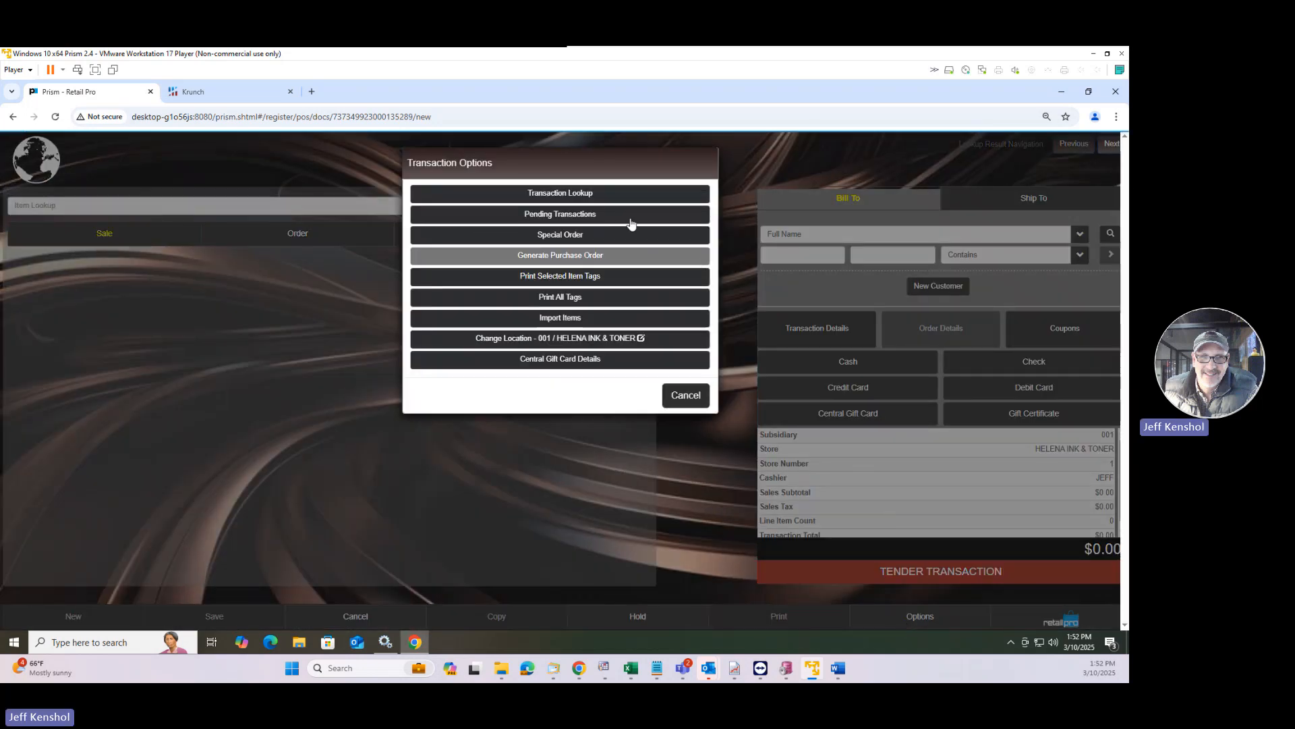
pyautogui.click(603, 195)
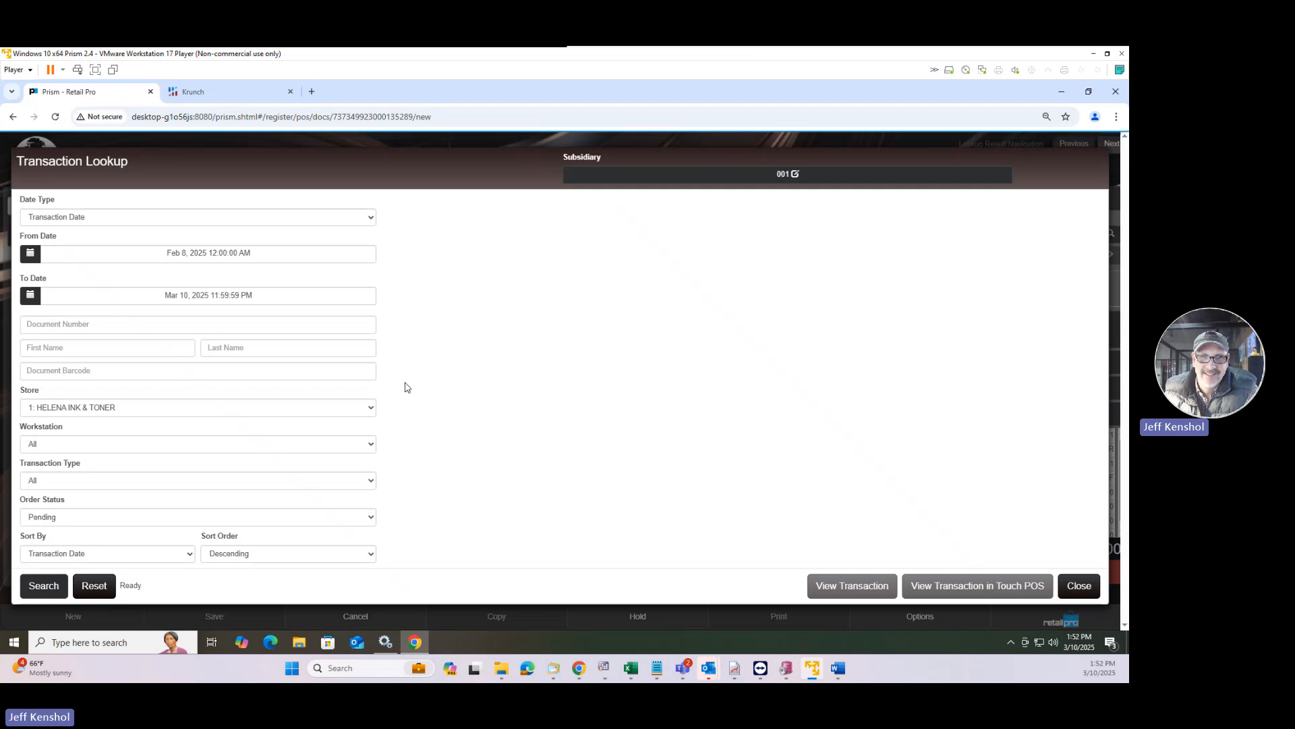
pyautogui.click(44, 585)
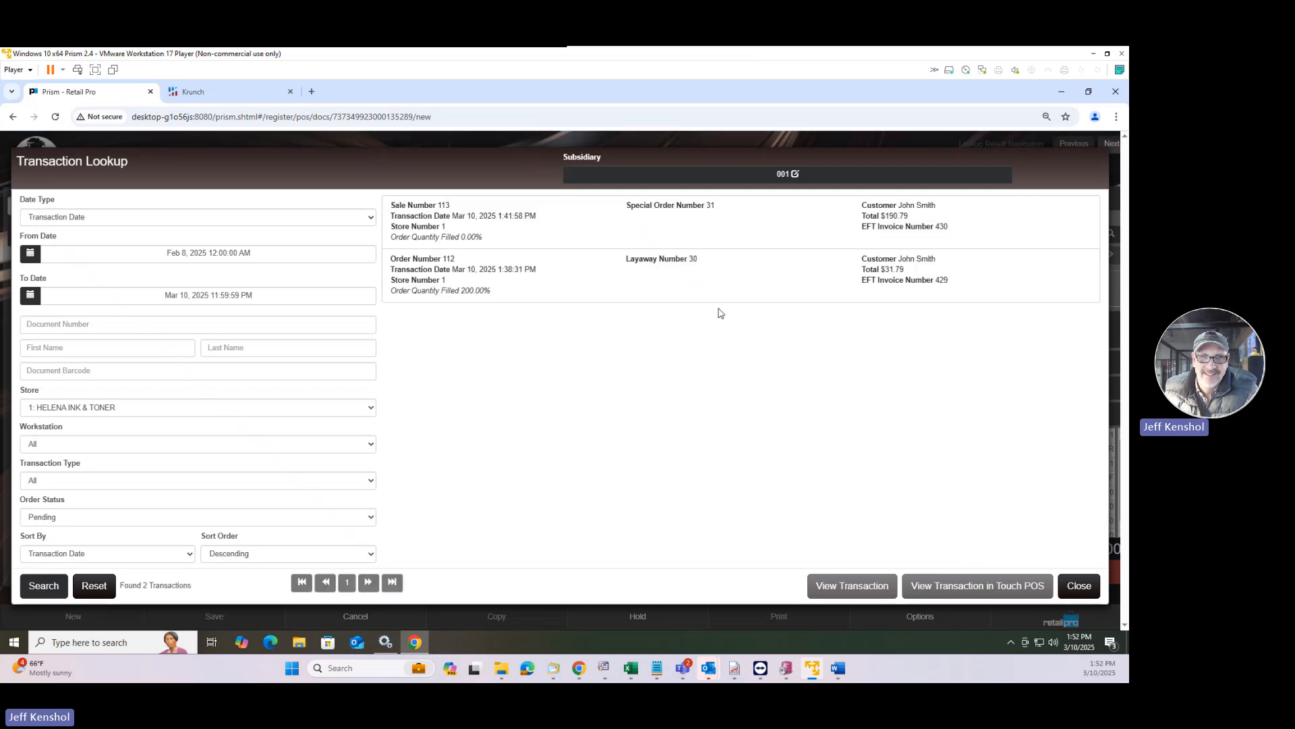
pyautogui.click(704, 225)
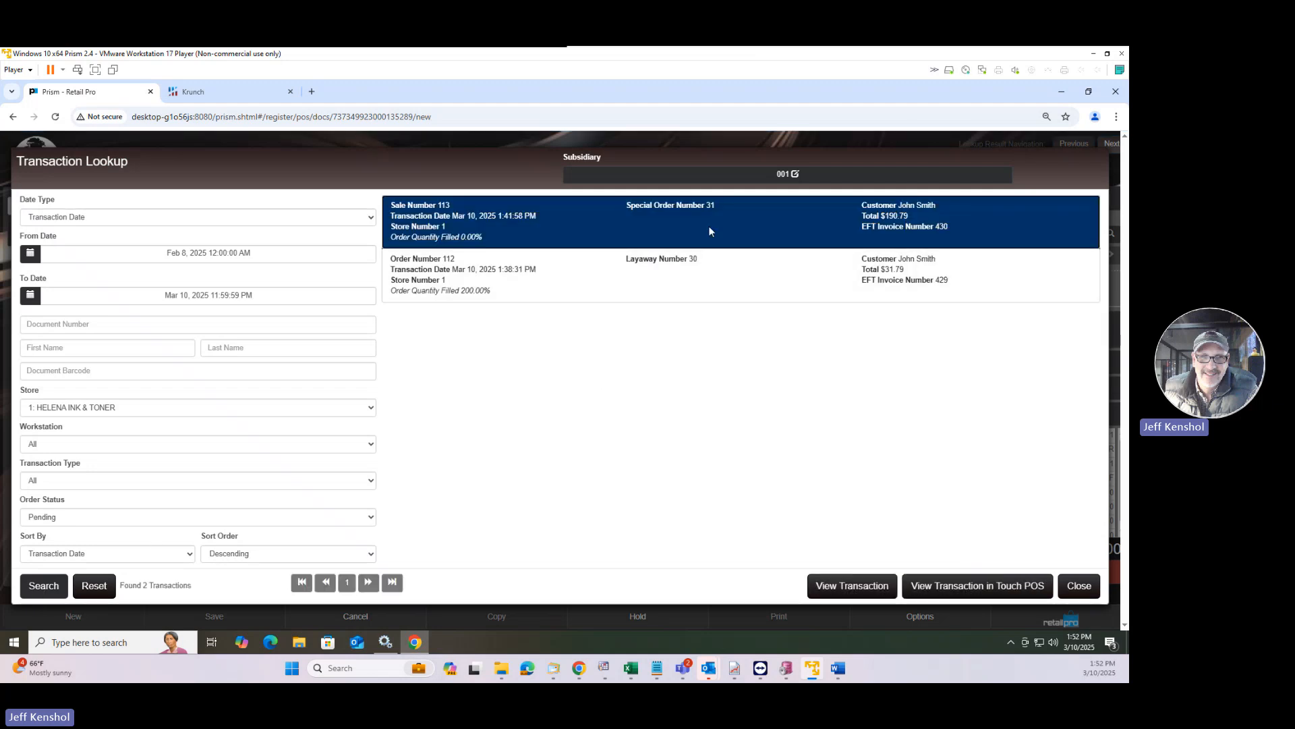
pyautogui.click(853, 586)
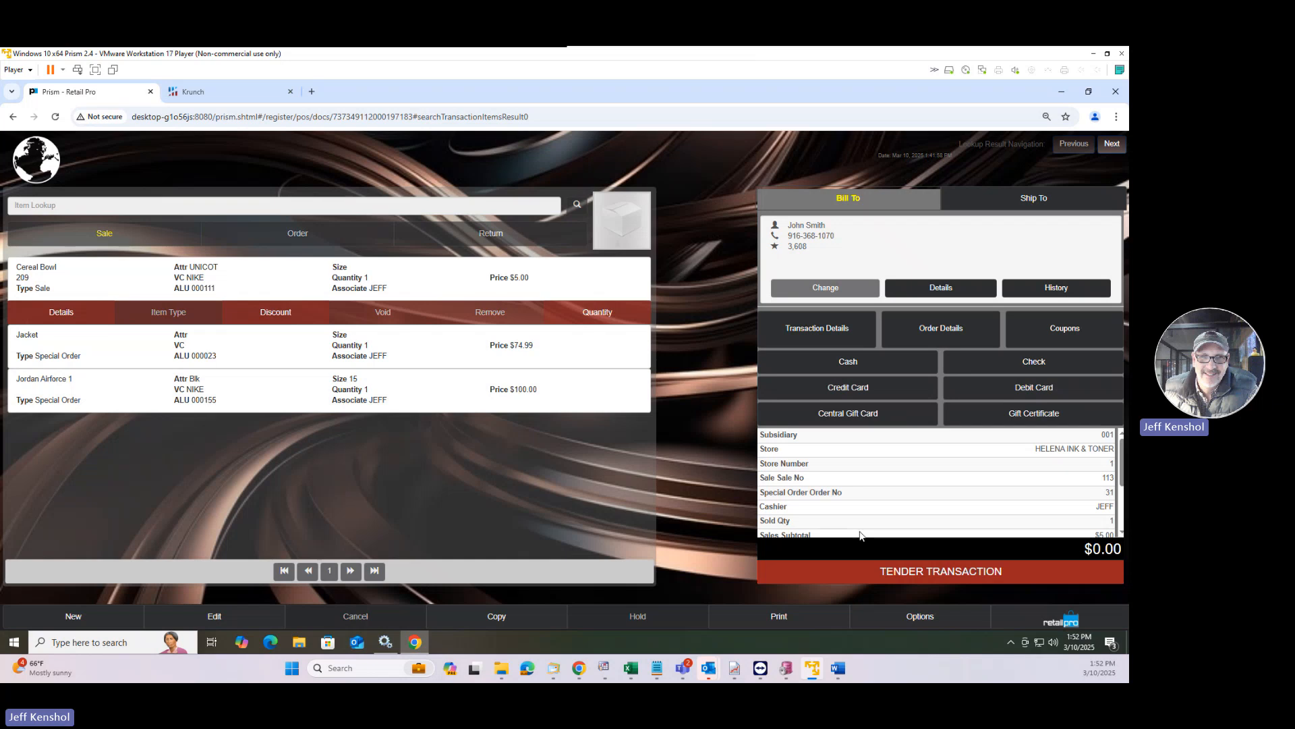
# Step: Review the special order's deposit history to check its deposit entries and available total, then close it
pyautogui.click(936, 331)
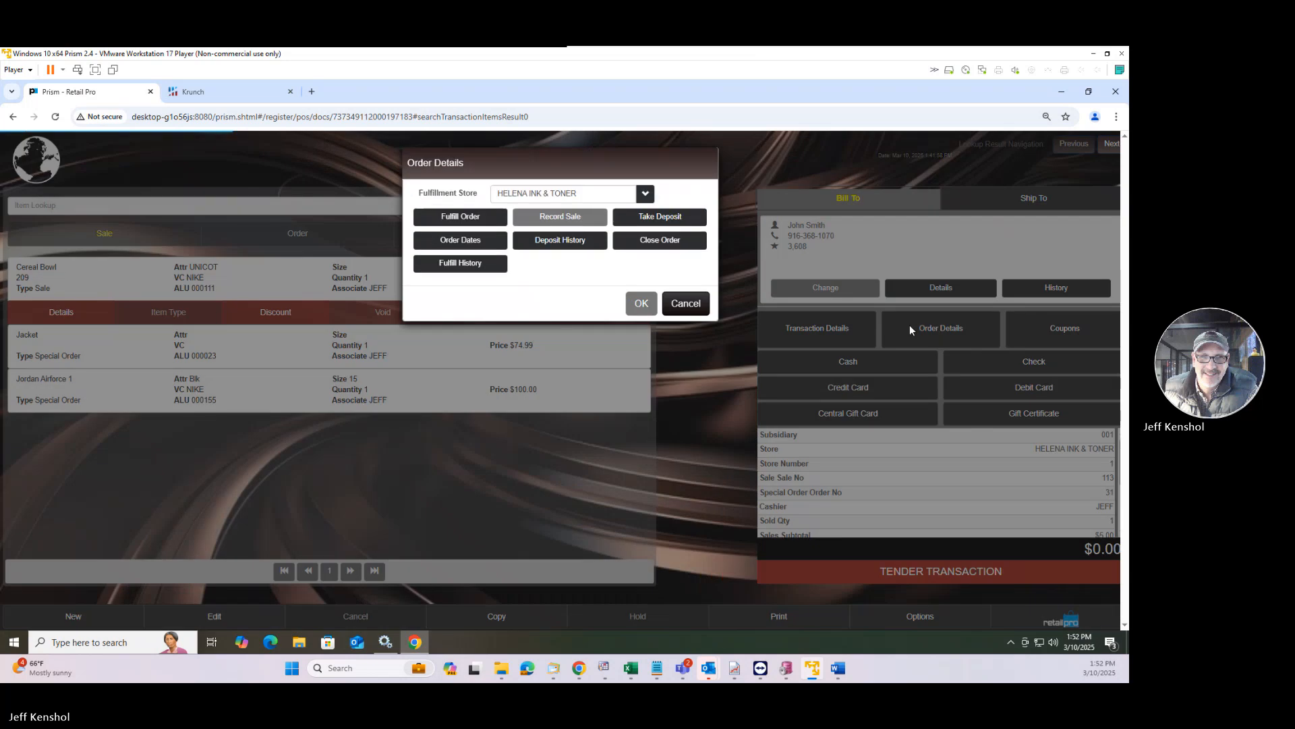
pyautogui.click(567, 245)
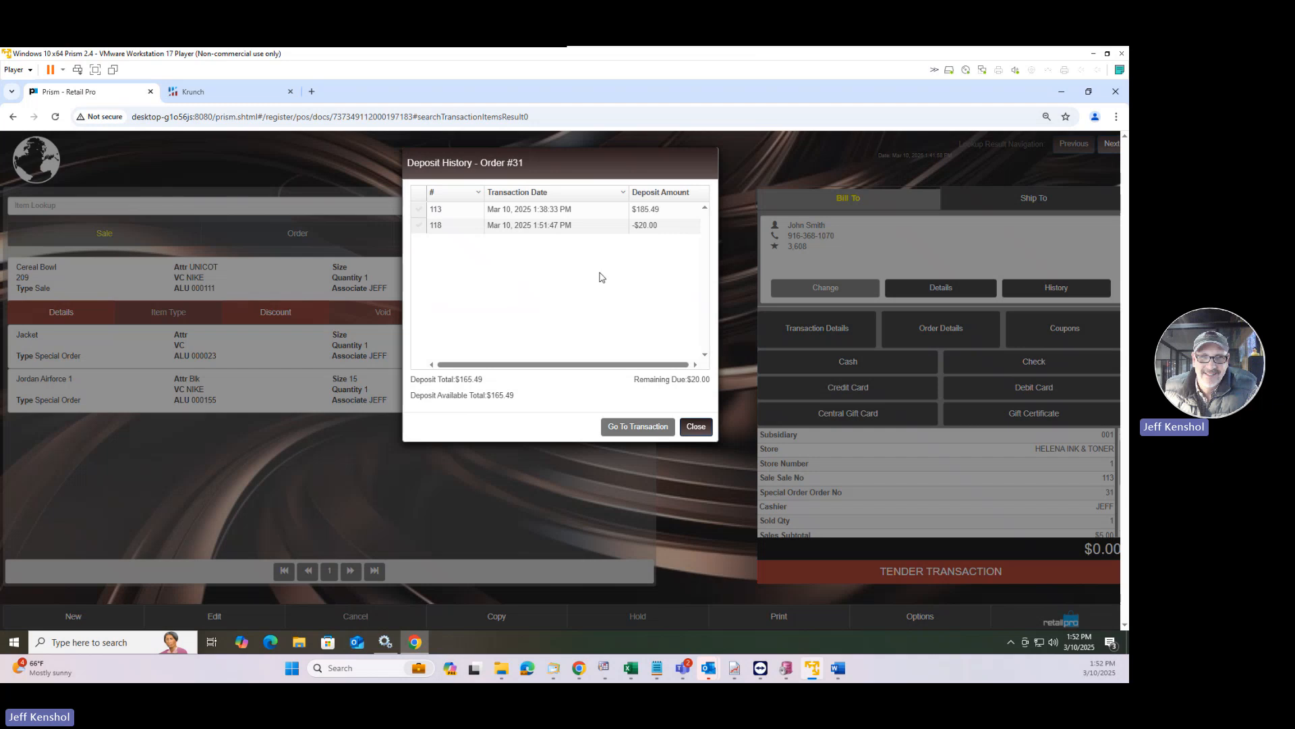
pyautogui.click(698, 427)
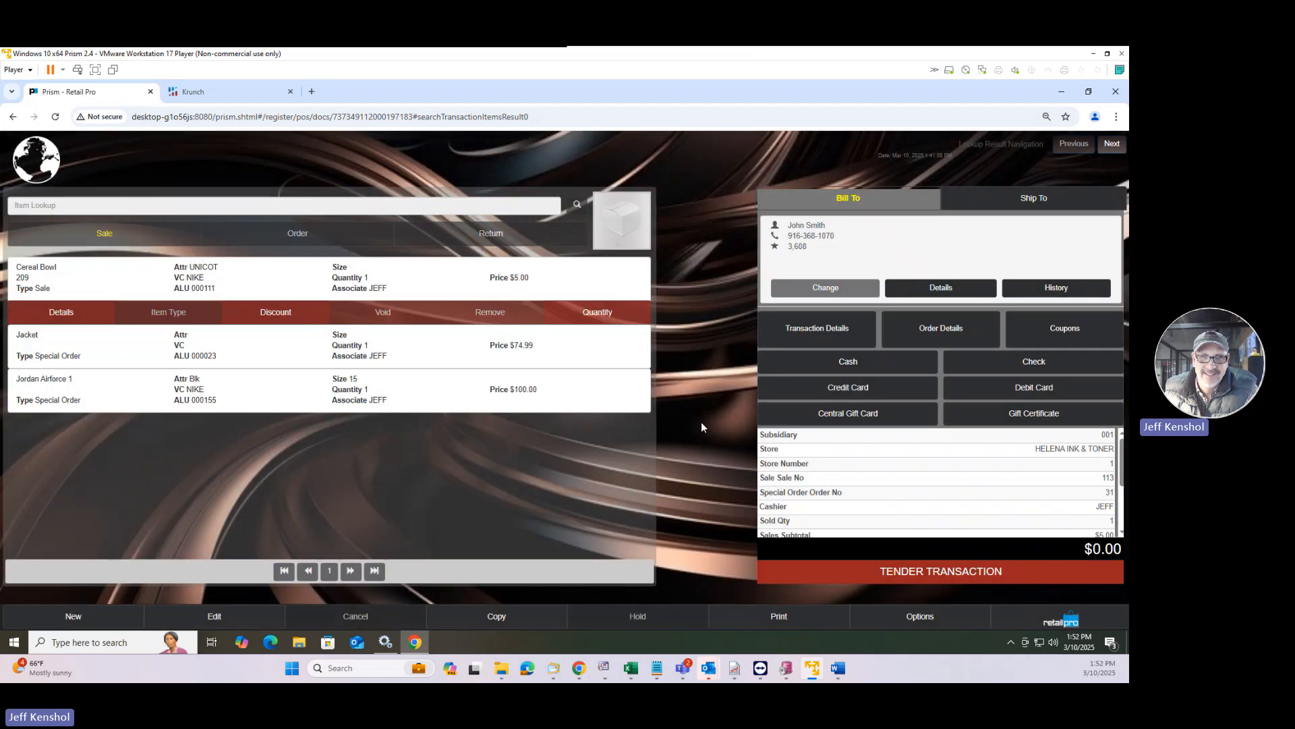
# Step: Enter a special order deposit amount of -165.49 to refund the rest of the available deposit
pyautogui.click(921, 339)
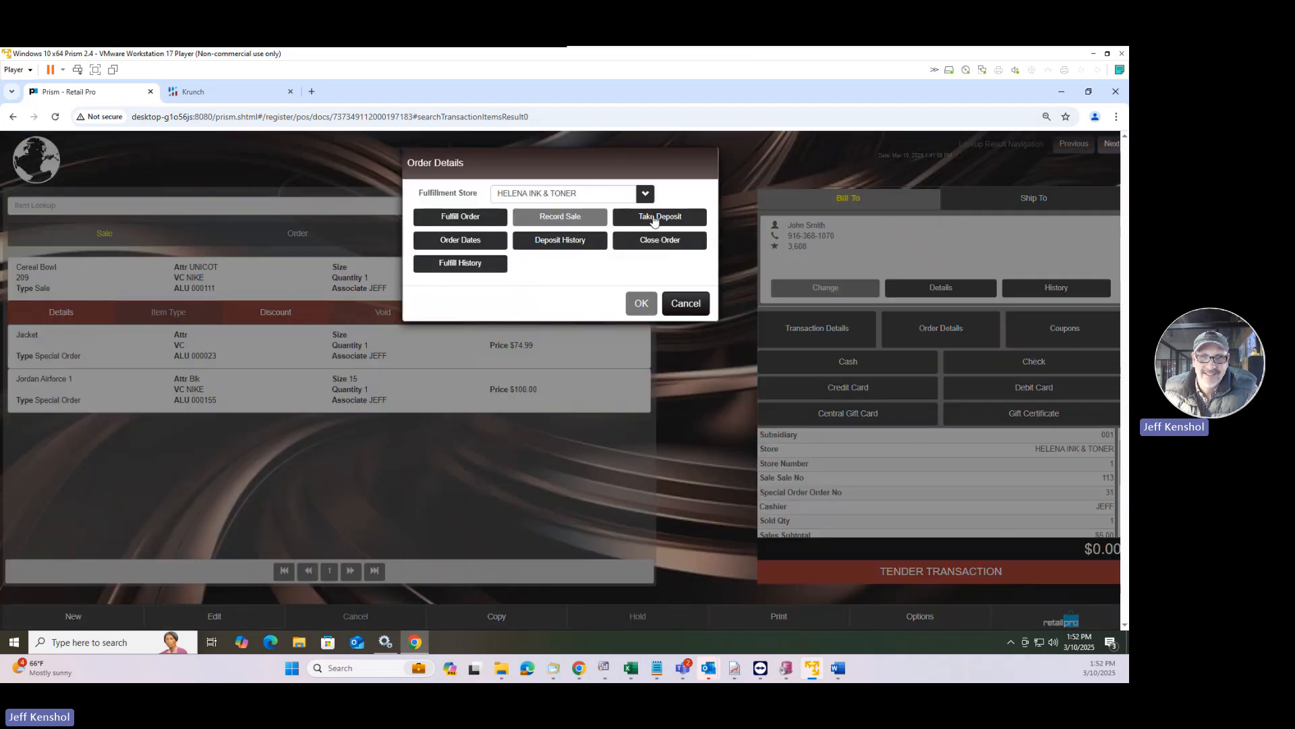
pyautogui.click(654, 219)
pyautogui.click(485, 254)
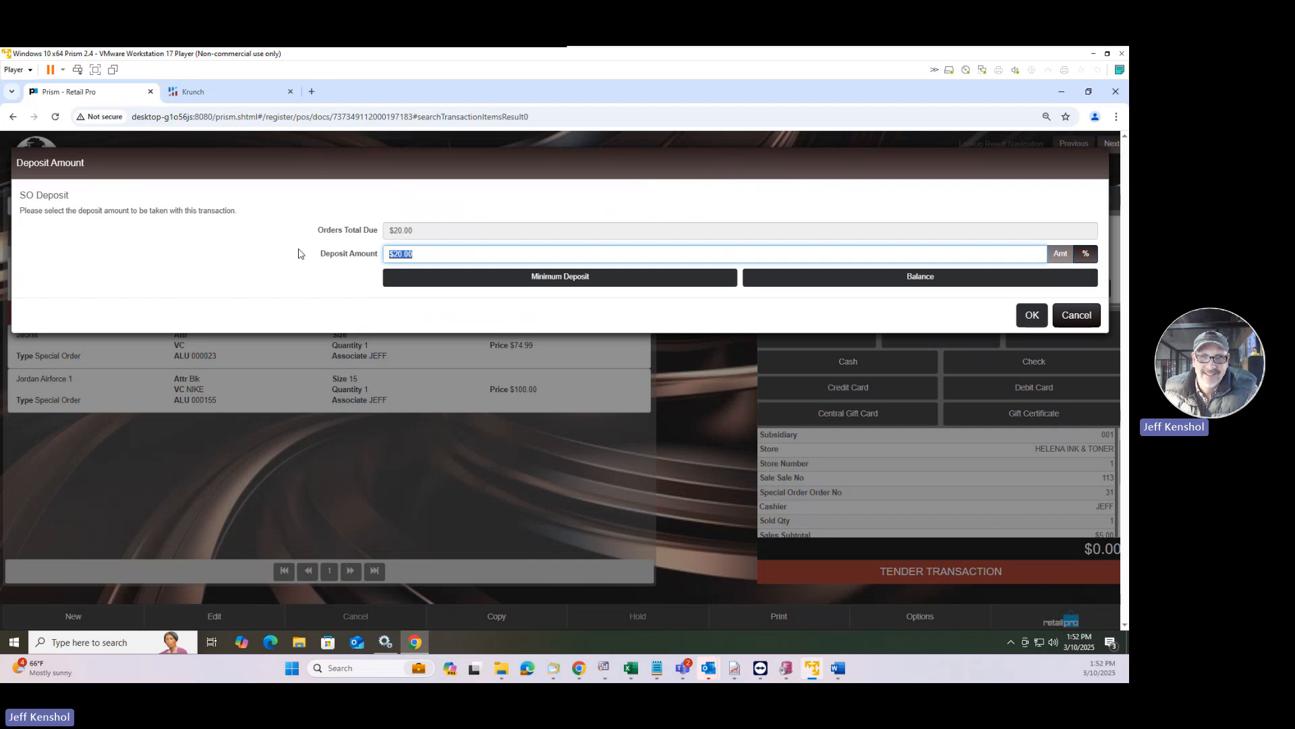
pyautogui.write('-165.49')
pyautogui.click(1032, 316)
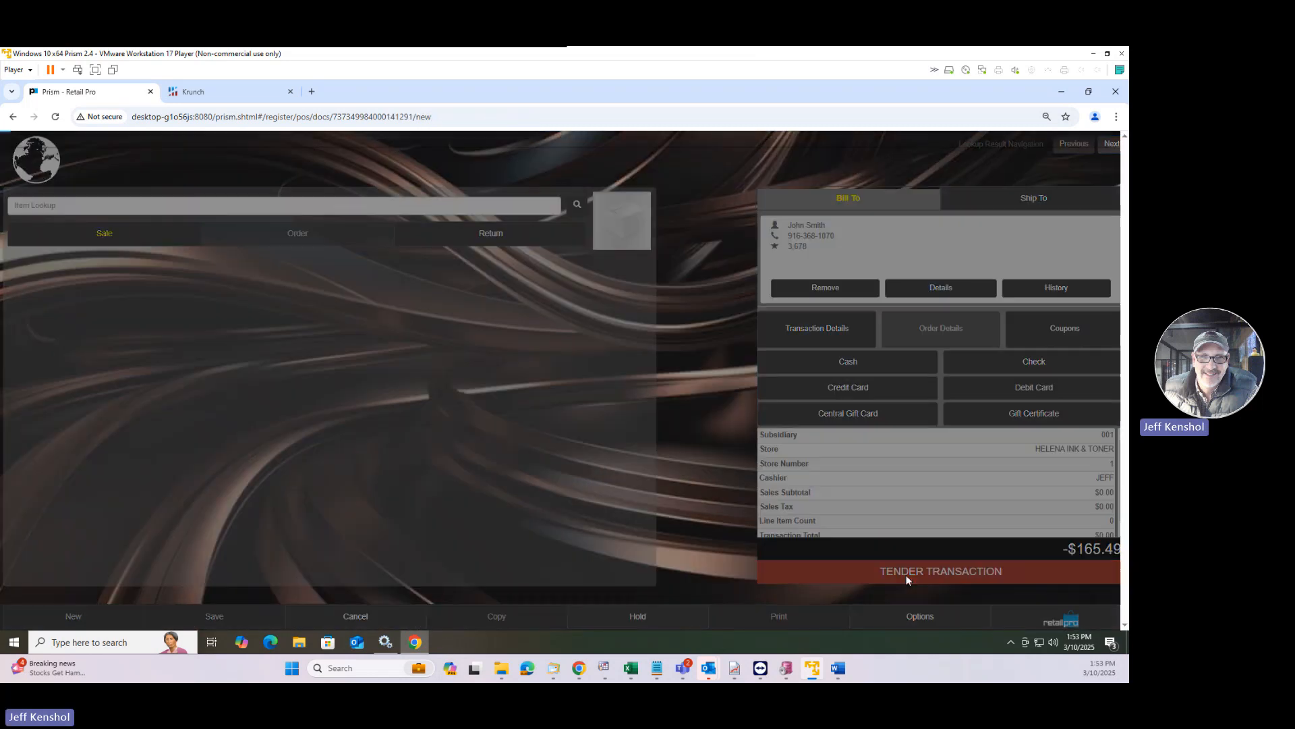
# Step: Tender the remaining deposit refund by giving $165.49 cash and update the transaction without printing
pyautogui.click(905, 574)
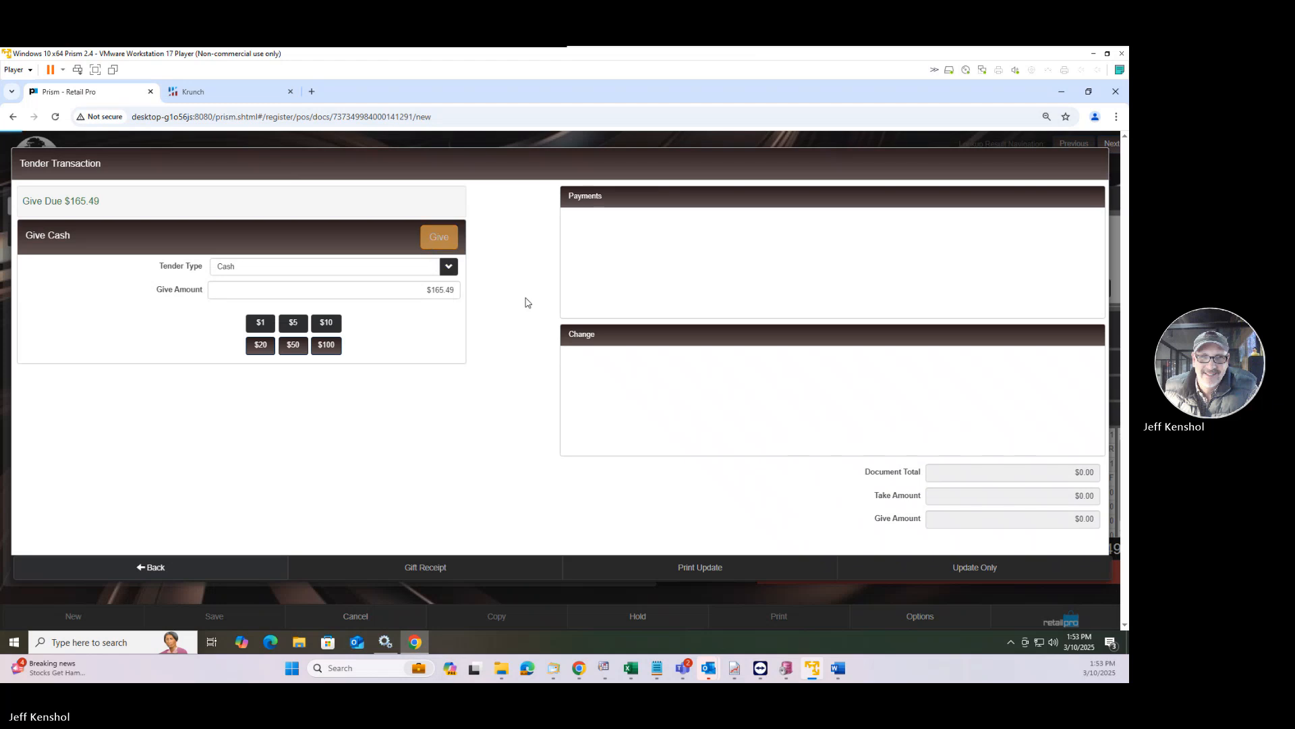
pyautogui.press('Return')
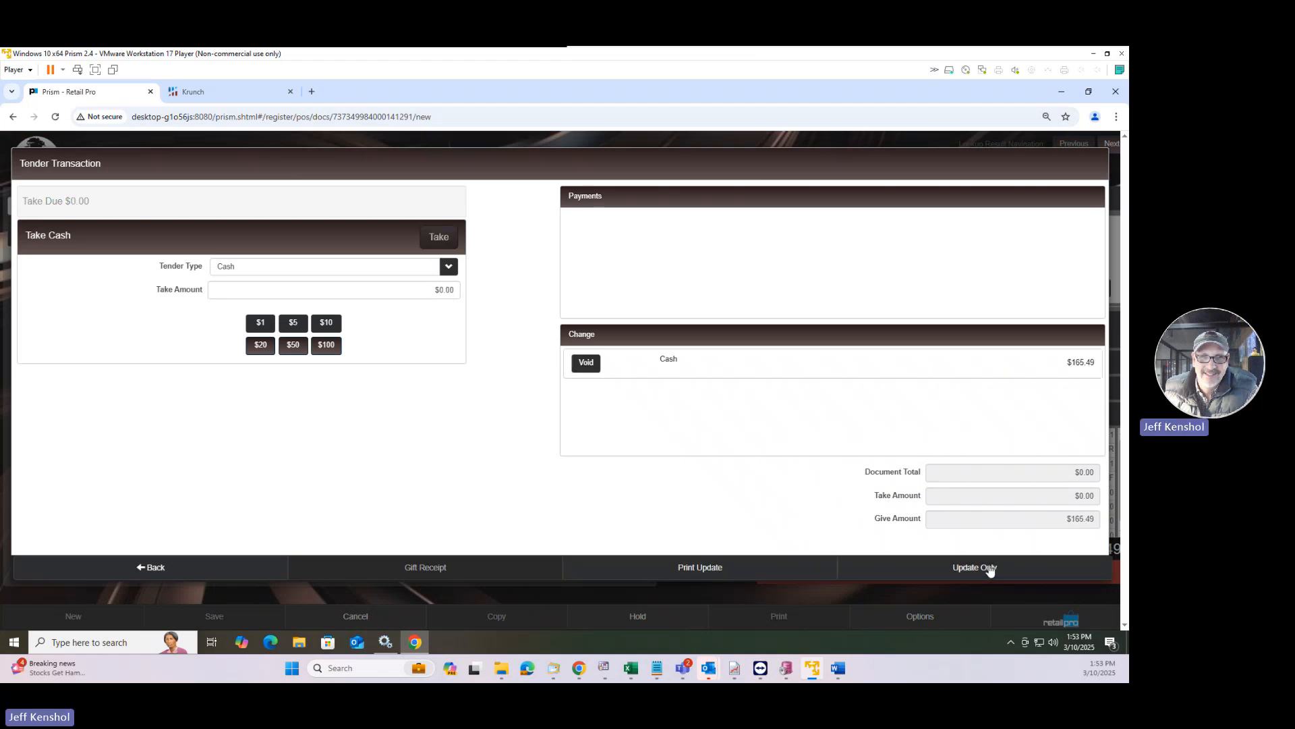
pyautogui.click(940, 572)
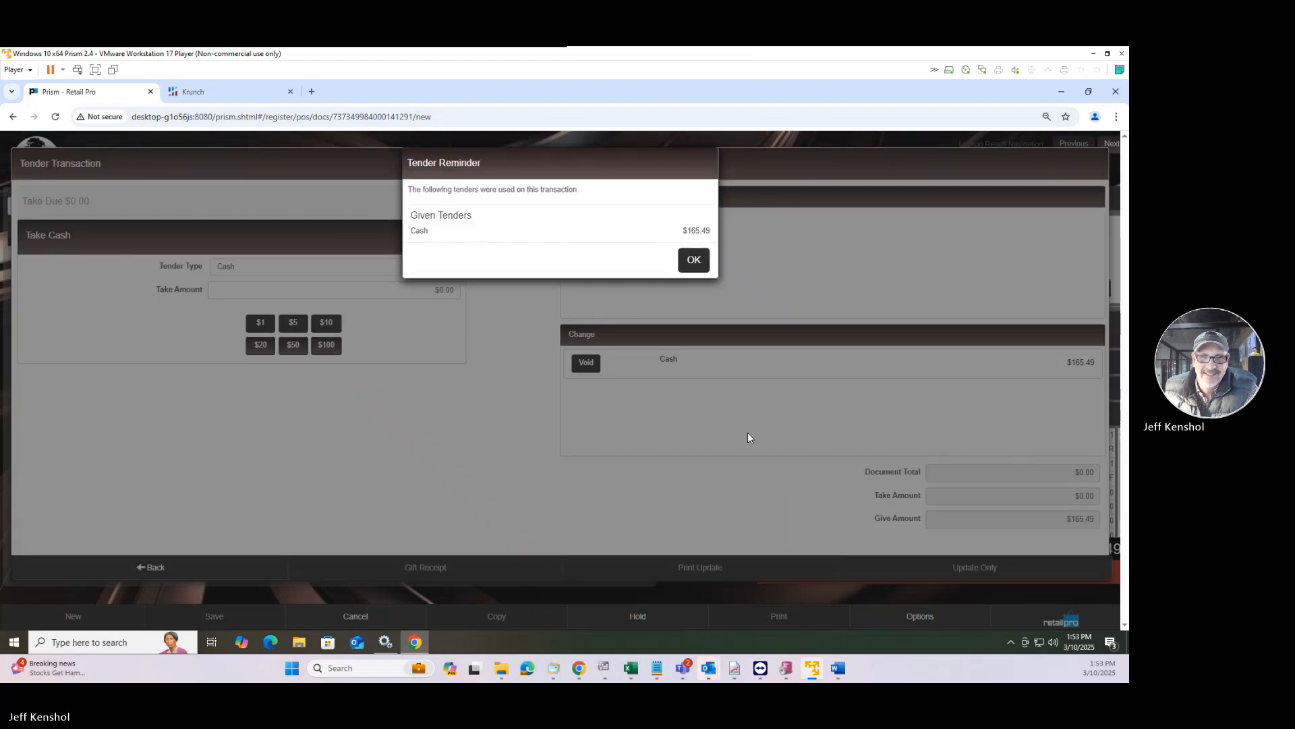
pyautogui.click(694, 261)
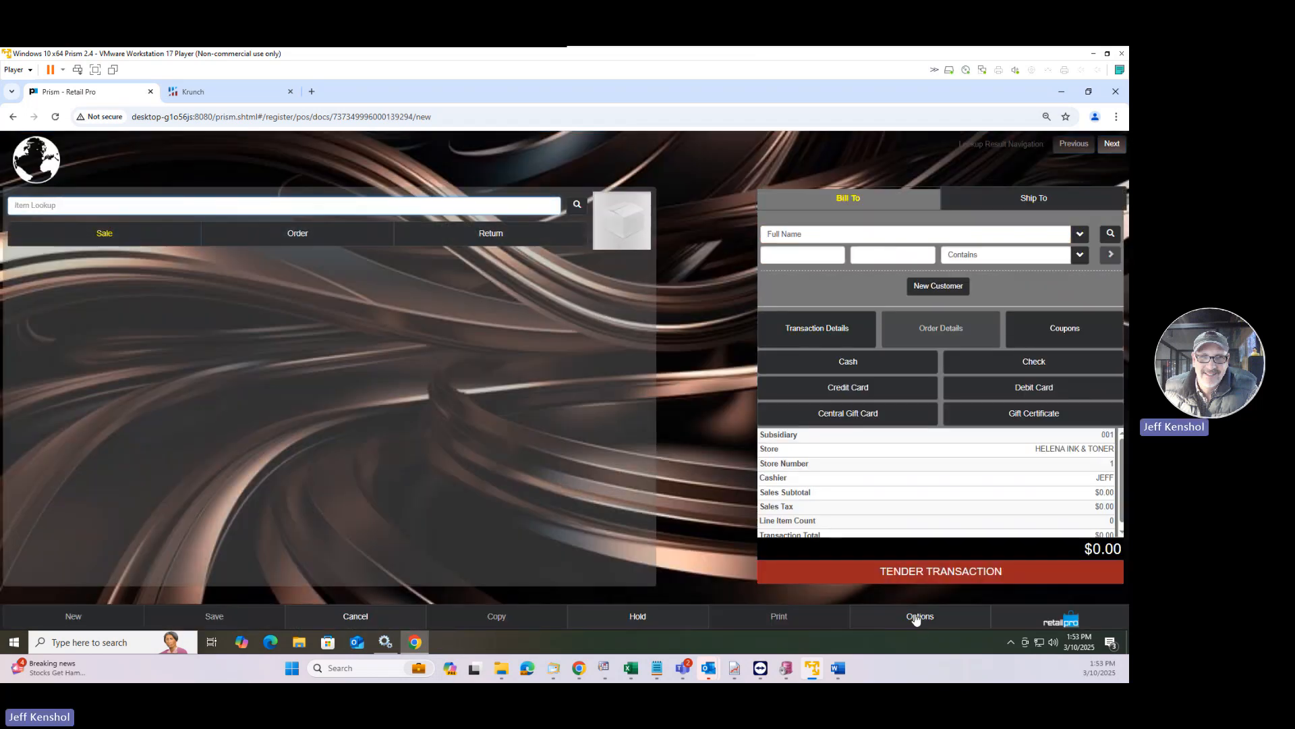
# Step: Look up the pending transactions once more and open the fully refunded special order
pyautogui.click(915, 620)
pyautogui.click(565, 196)
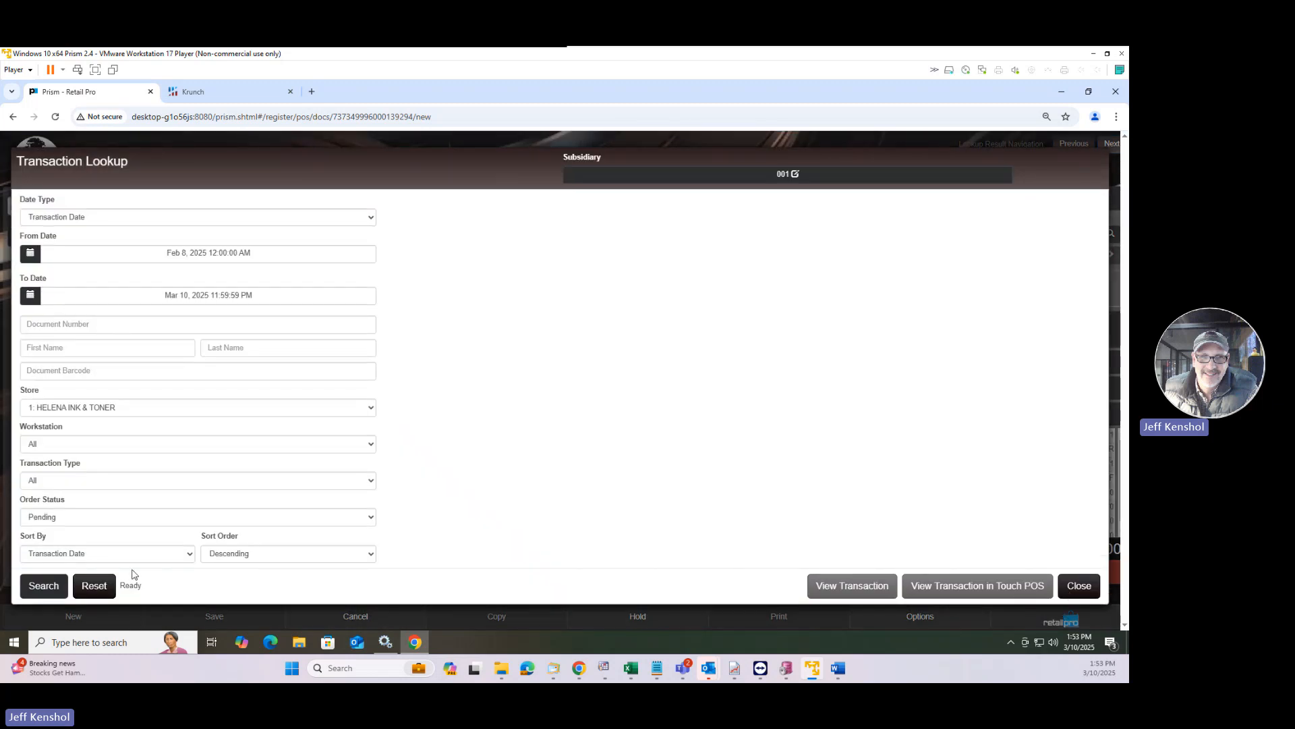
pyautogui.click(44, 586)
pyautogui.click(624, 218)
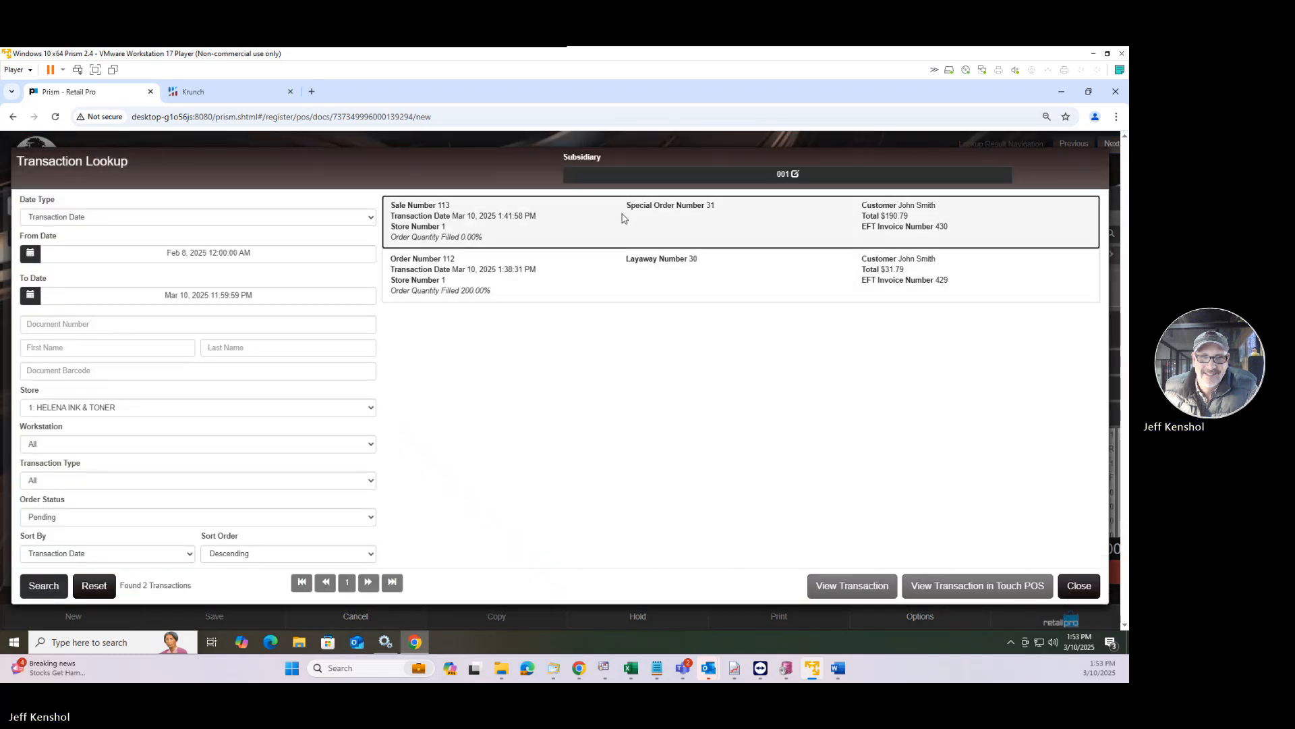
pyautogui.click(868, 587)
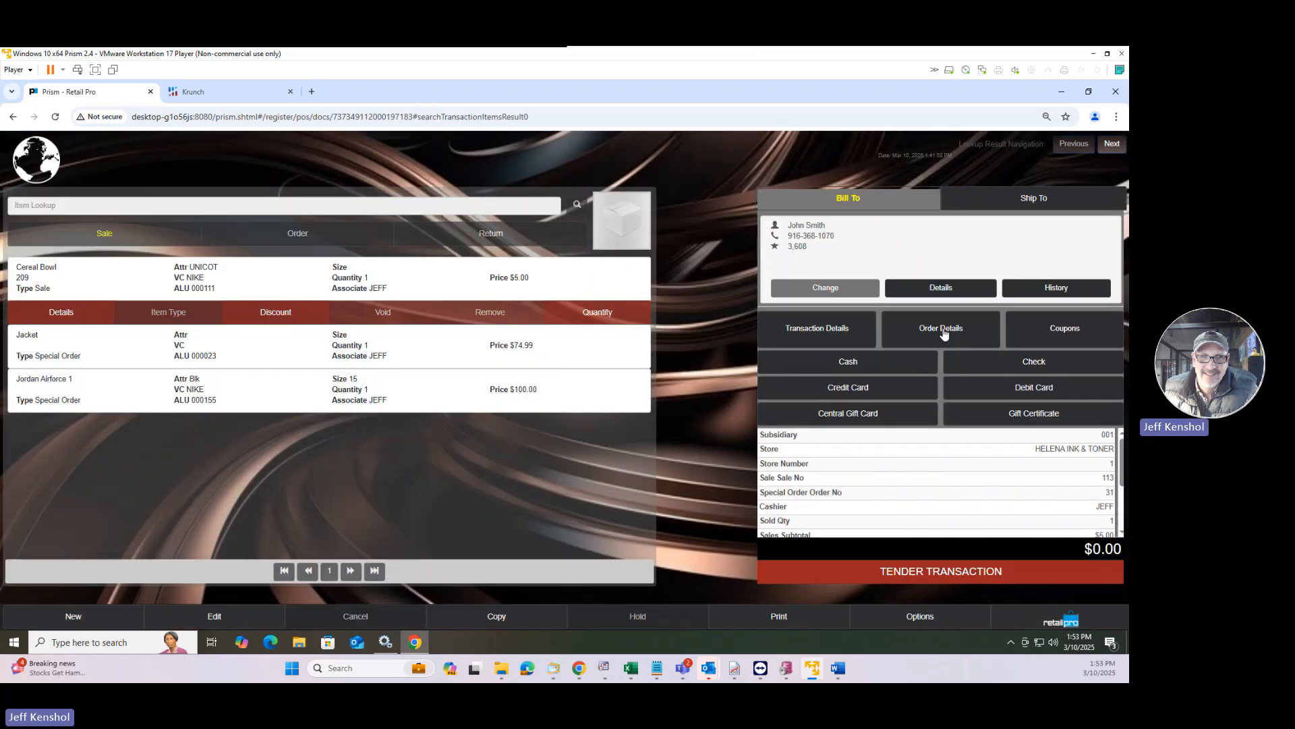
# Step: Review the refunded special order's deposit history, check the available order actions, and leave the order unchanged
pyautogui.click(942, 328)
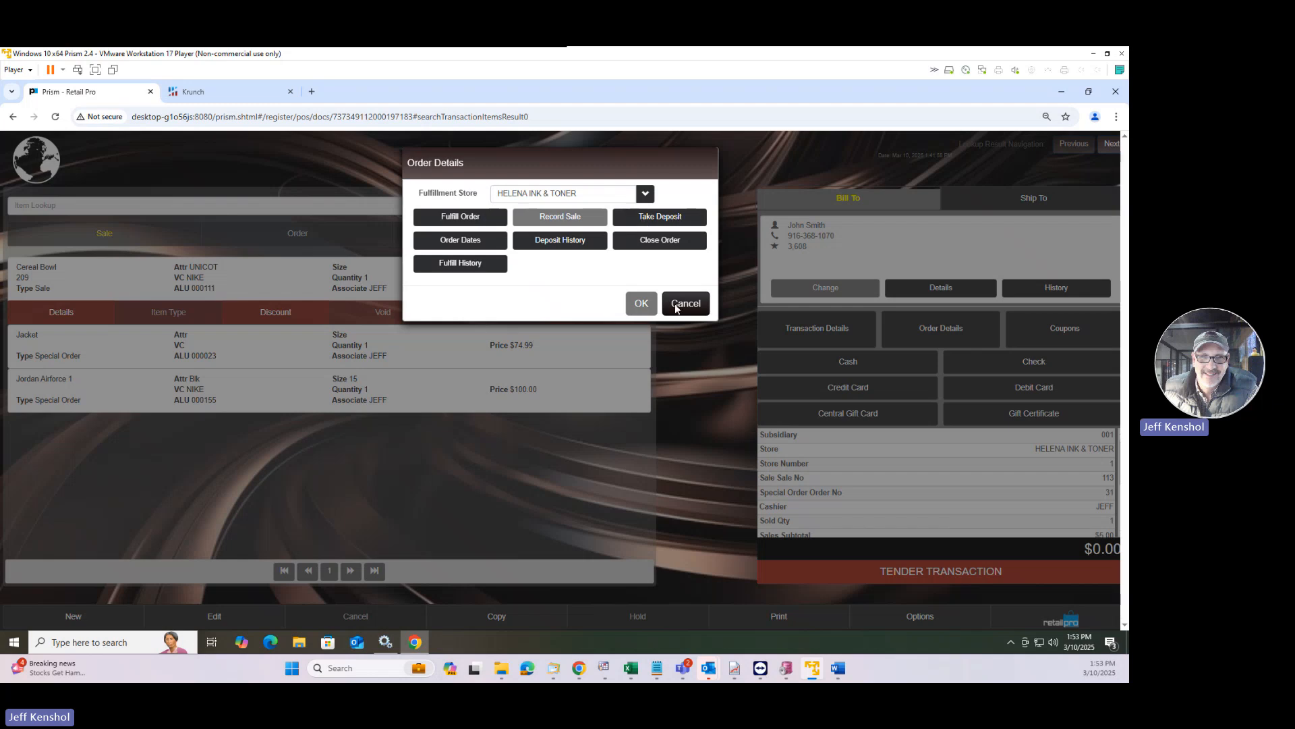
pyautogui.click(567, 242)
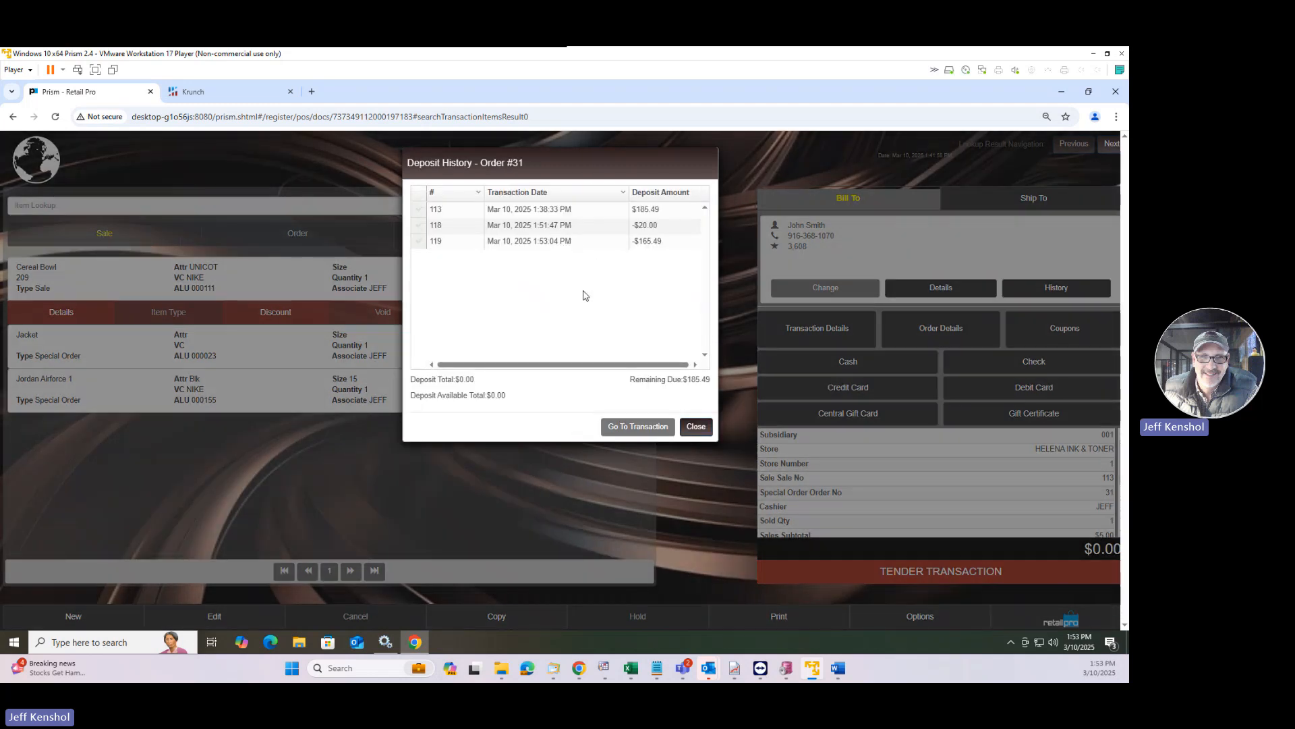
pyautogui.click(697, 428)
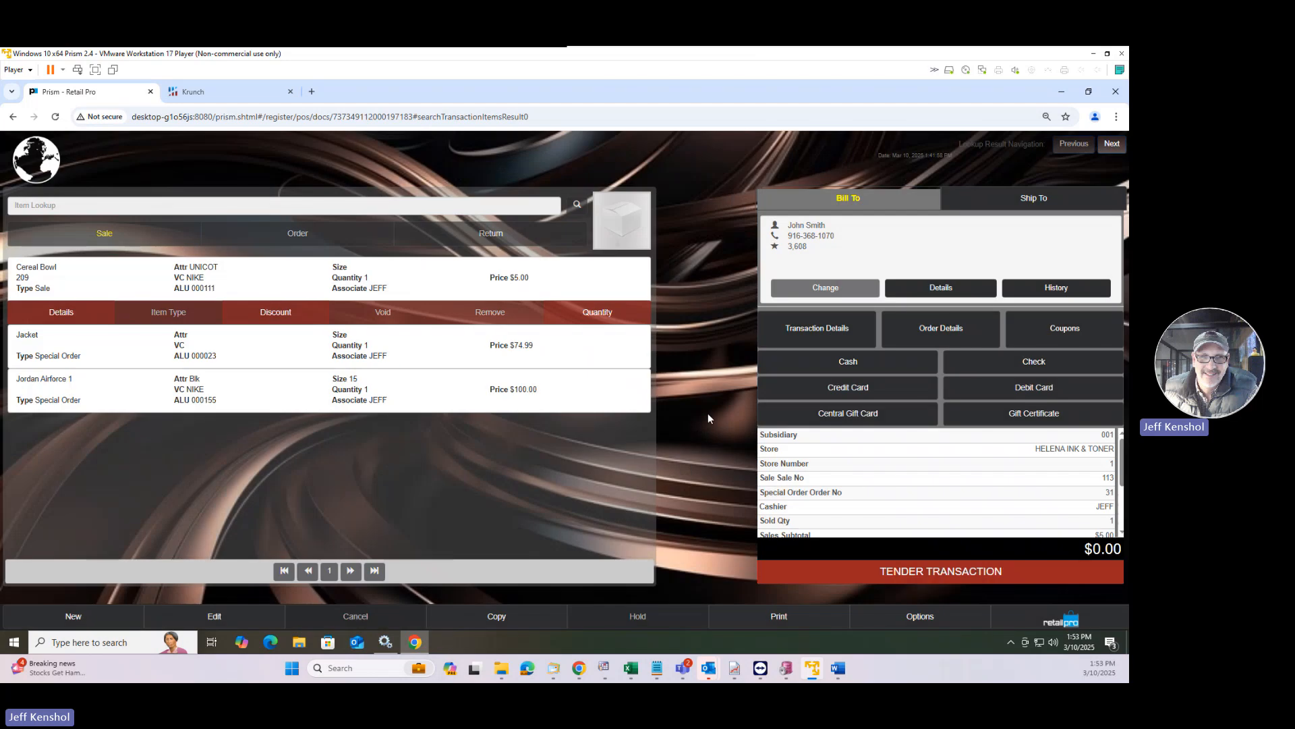
pyautogui.click(962, 330)
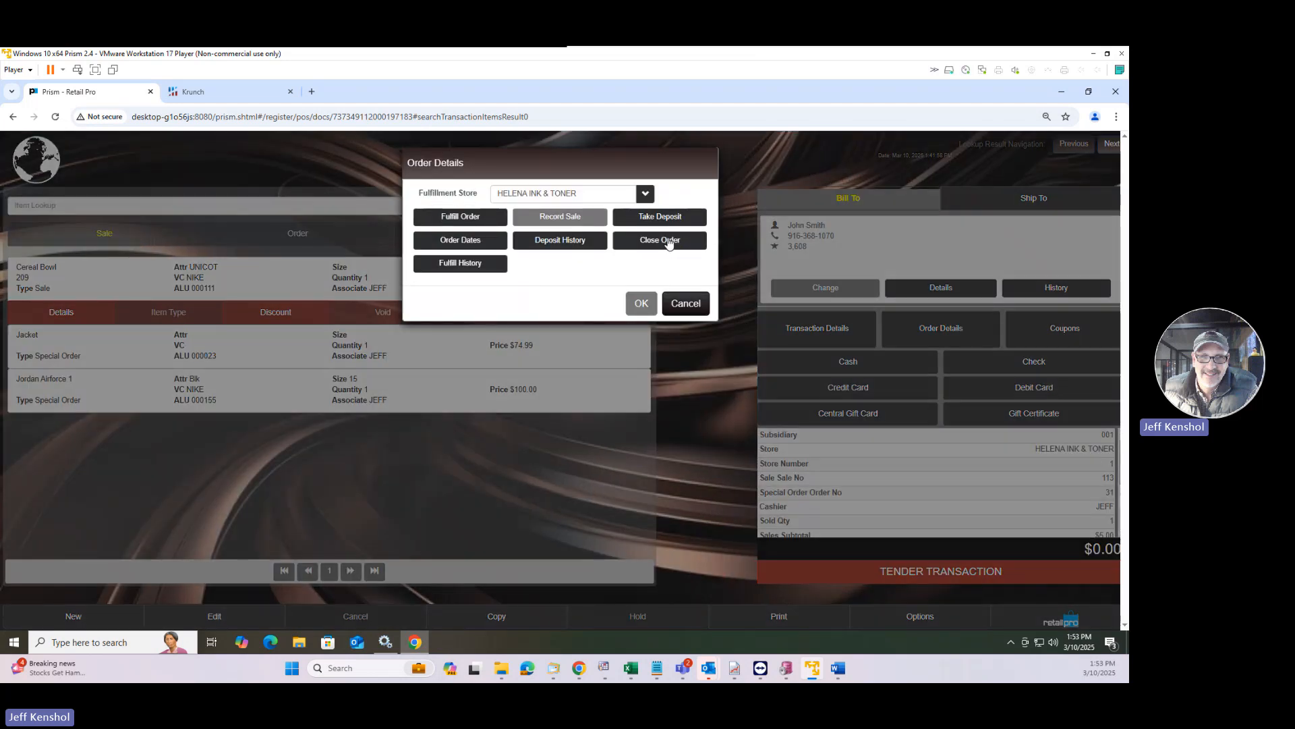
pyautogui.click(692, 307)
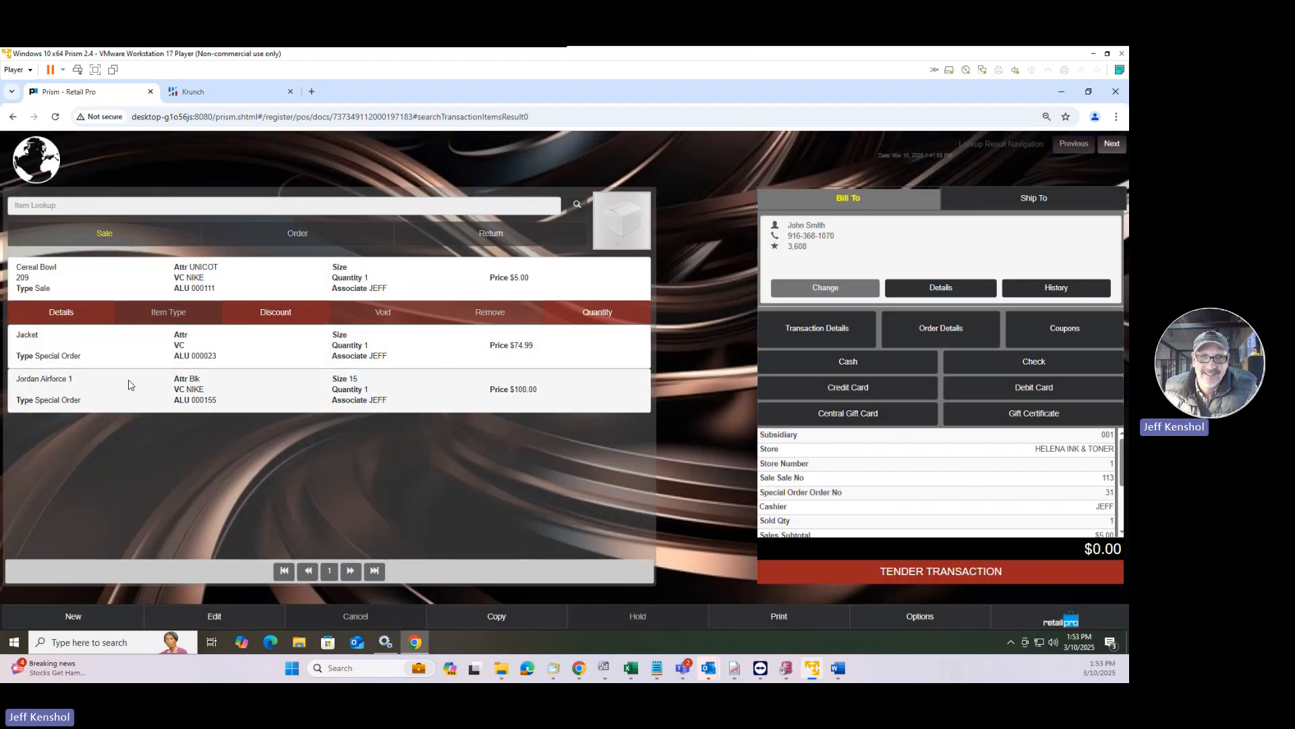
# Step: Check the special order's Jacket and Jordan Airforce 1 items, then start a new receiving voucher for vendor NIKE - Nike, LLC
pyautogui.click(216, 358)
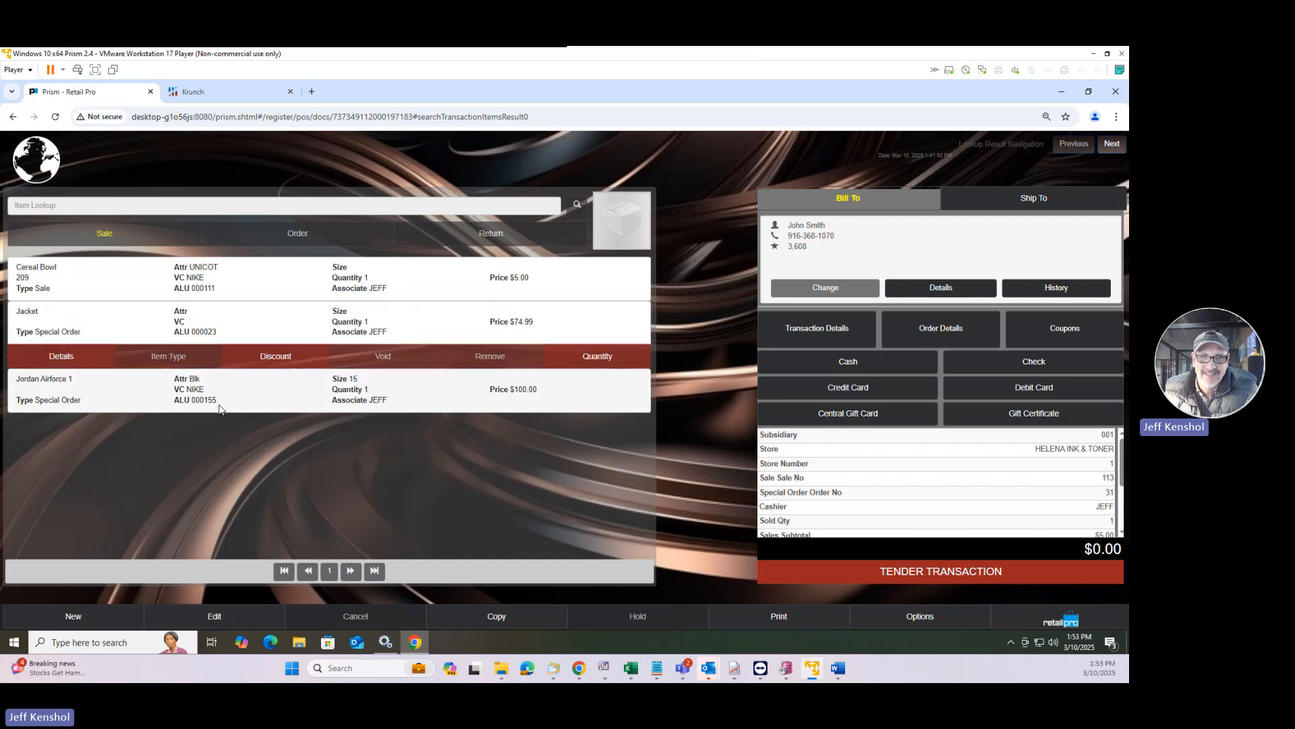
pyautogui.click(219, 405)
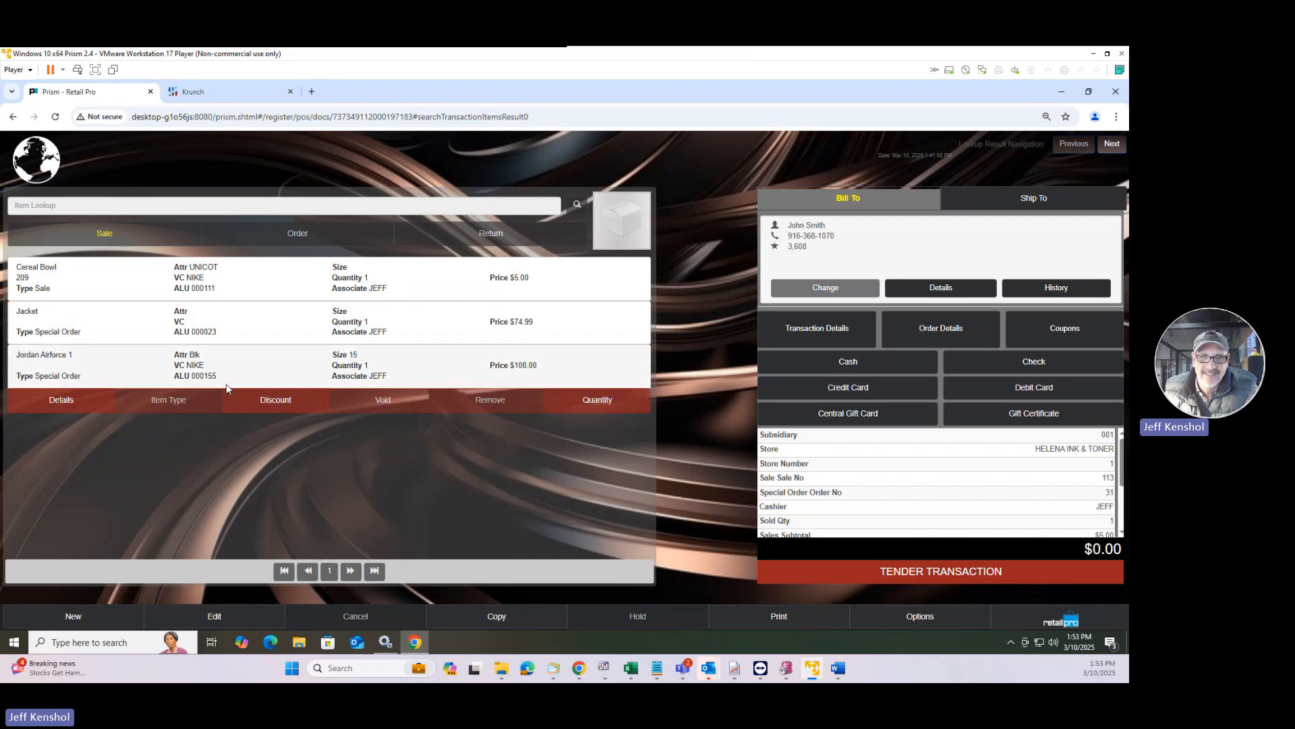
pyautogui.click(1060, 622)
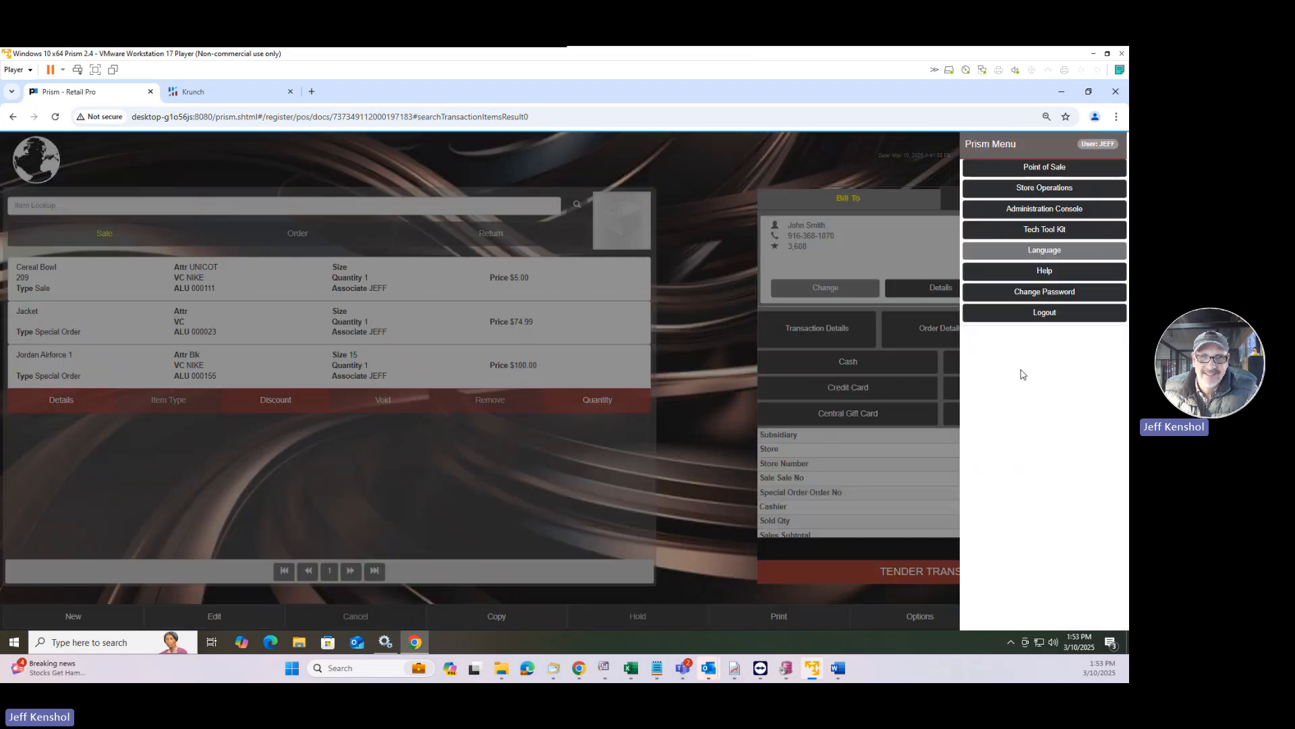
pyautogui.click(1013, 196)
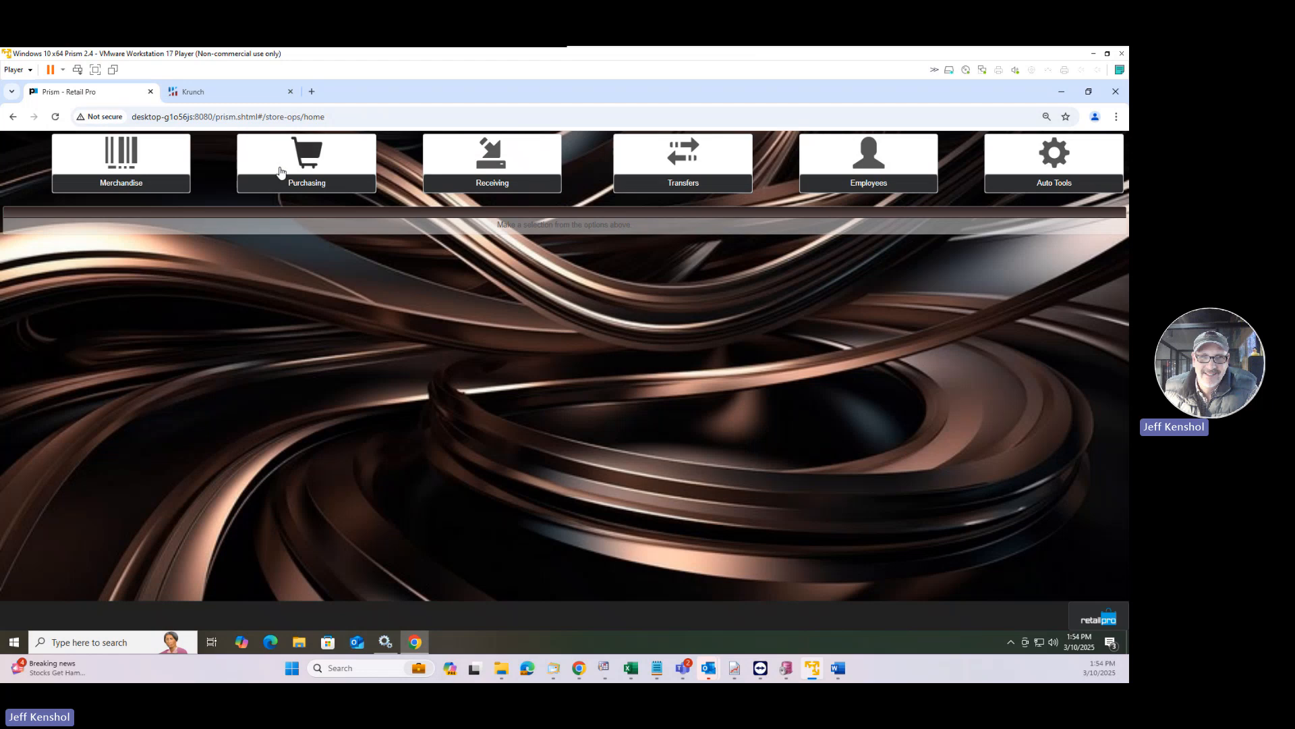
pyautogui.click(495, 183)
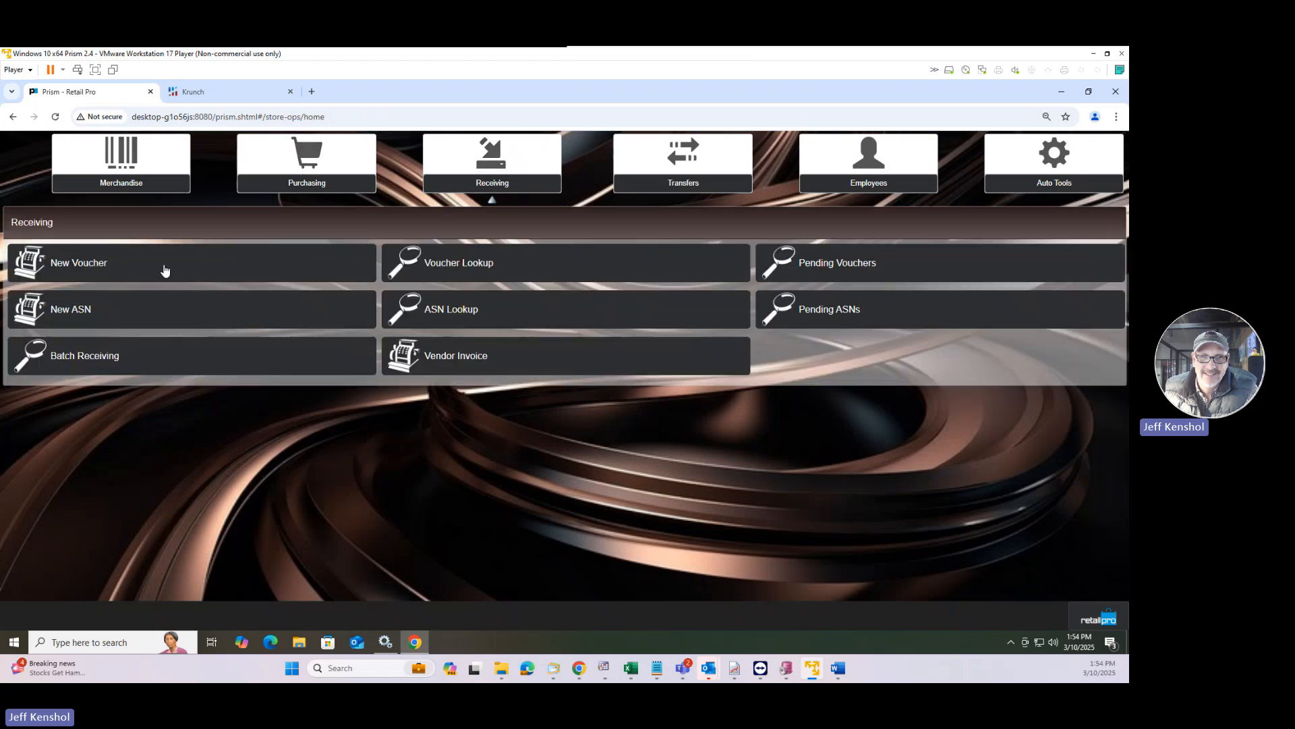
pyautogui.click(124, 269)
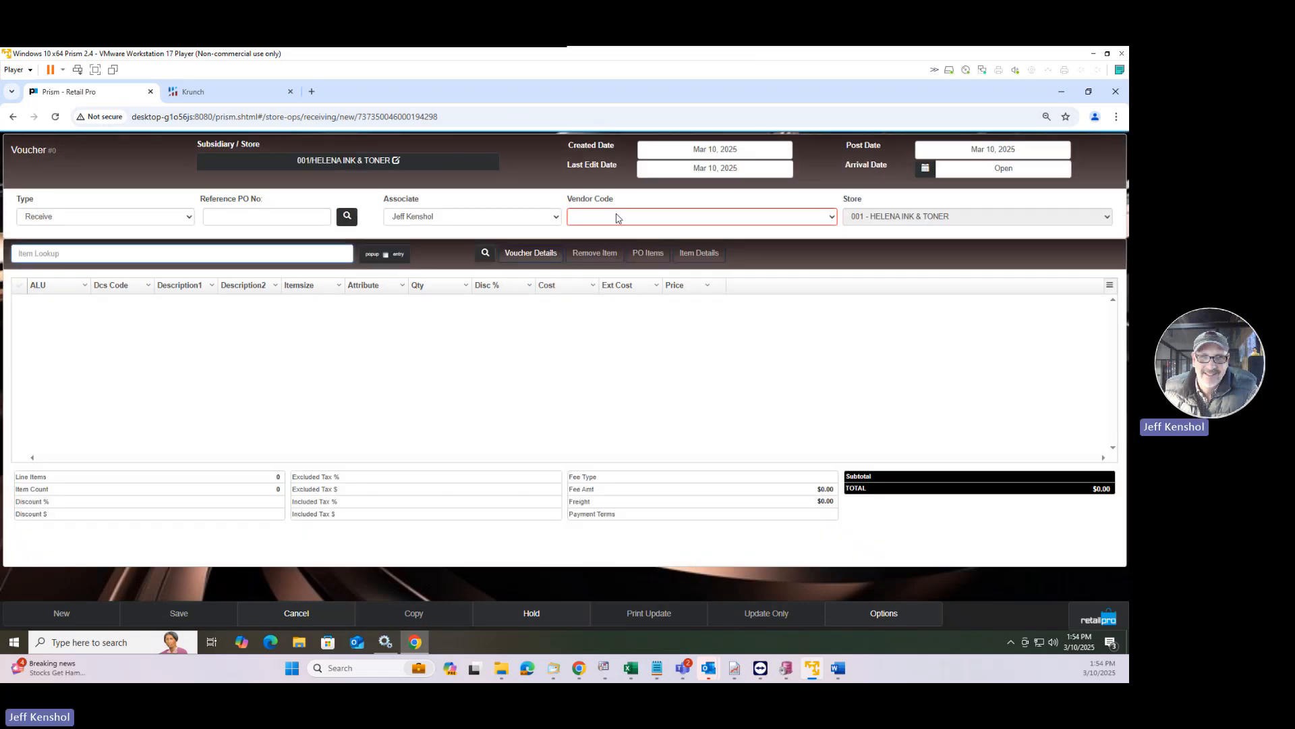
pyautogui.click(617, 217)
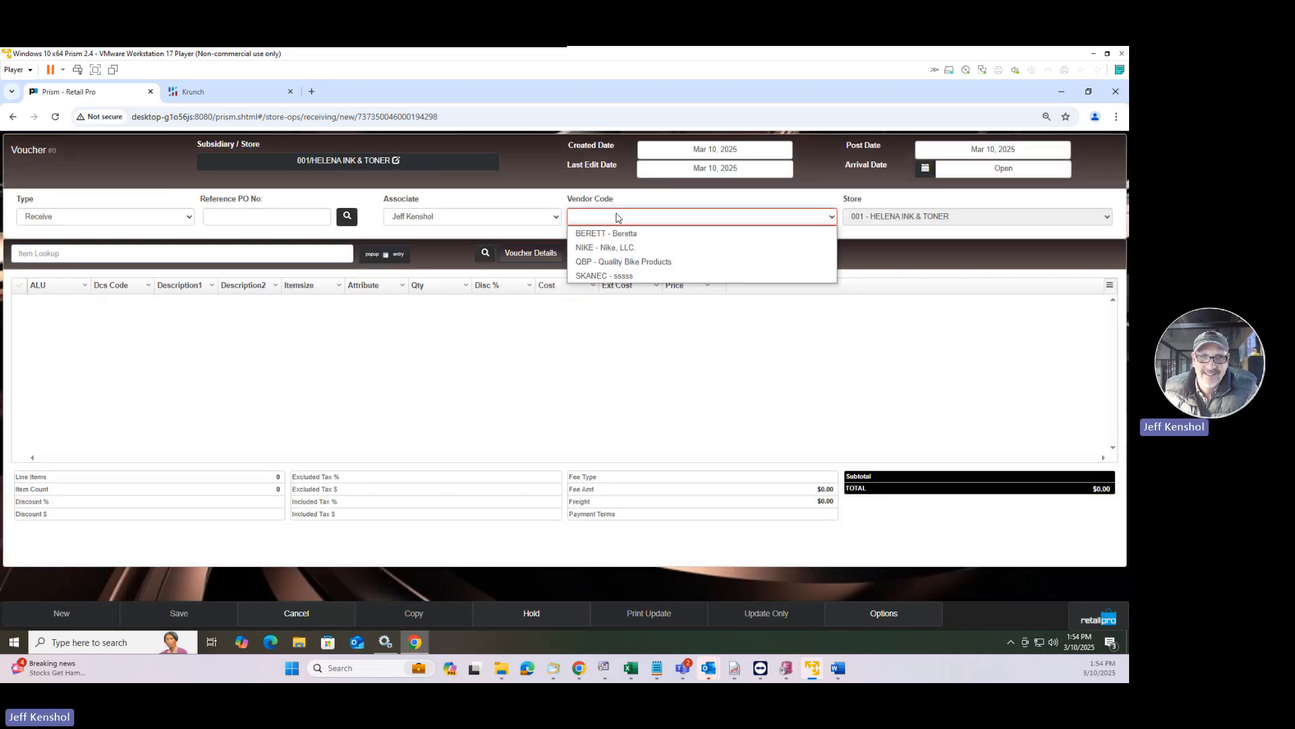
pyautogui.click(607, 247)
# Step: Add items 000023 and 000155 to the receiving voucher and update it without printing
pyautogui.click(86, 254)
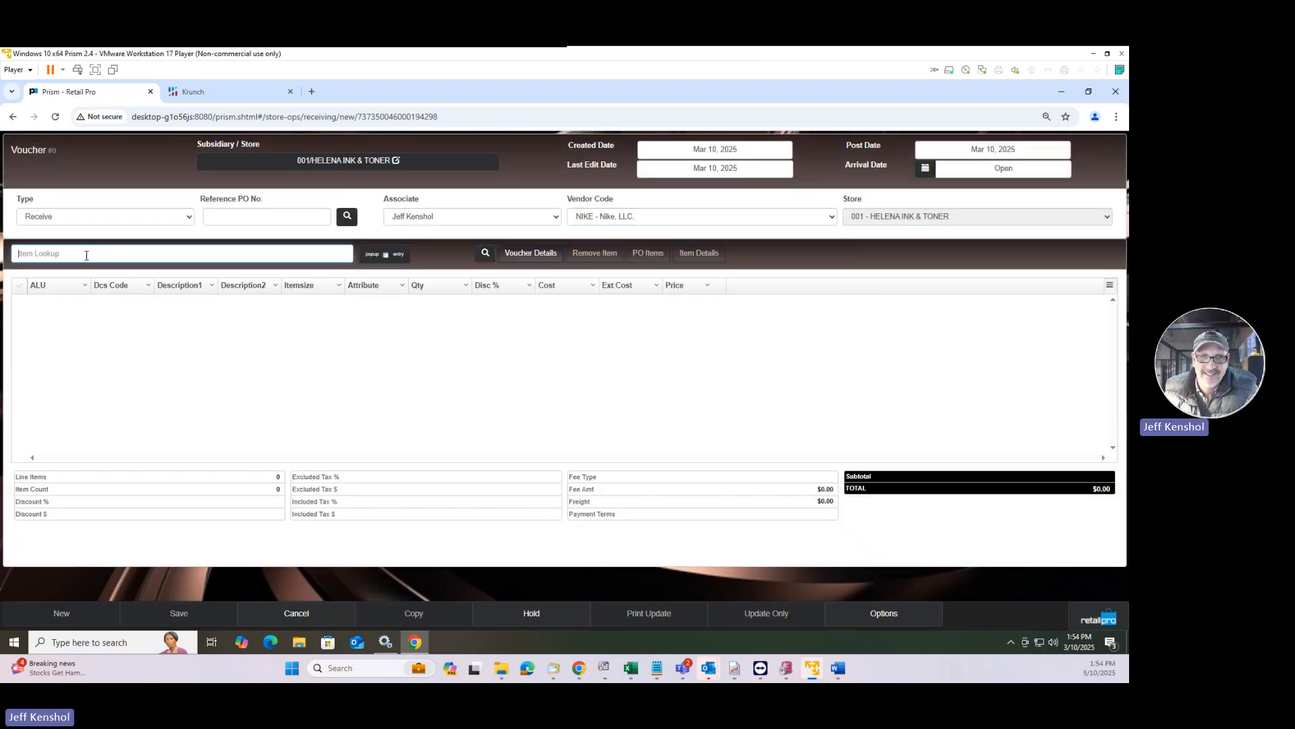
pyautogui.write('000023')
pyautogui.press('Return')
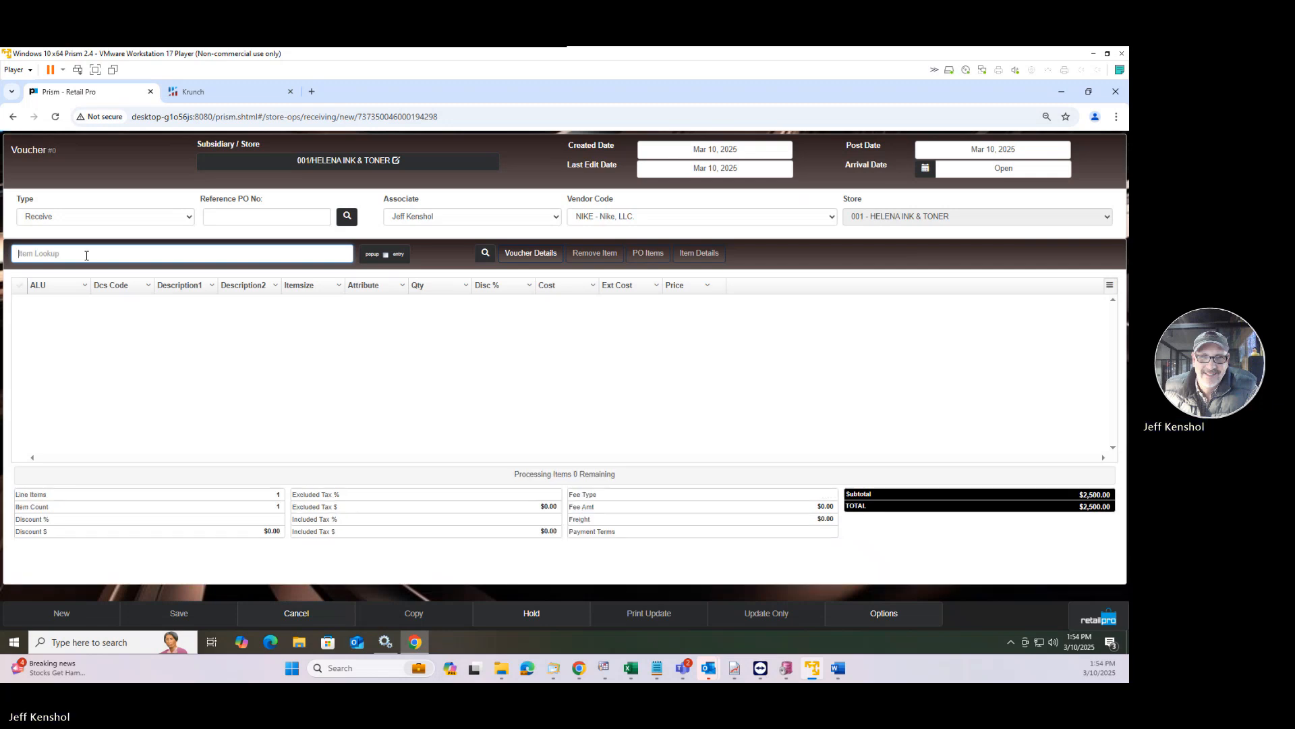
pyautogui.write('00')
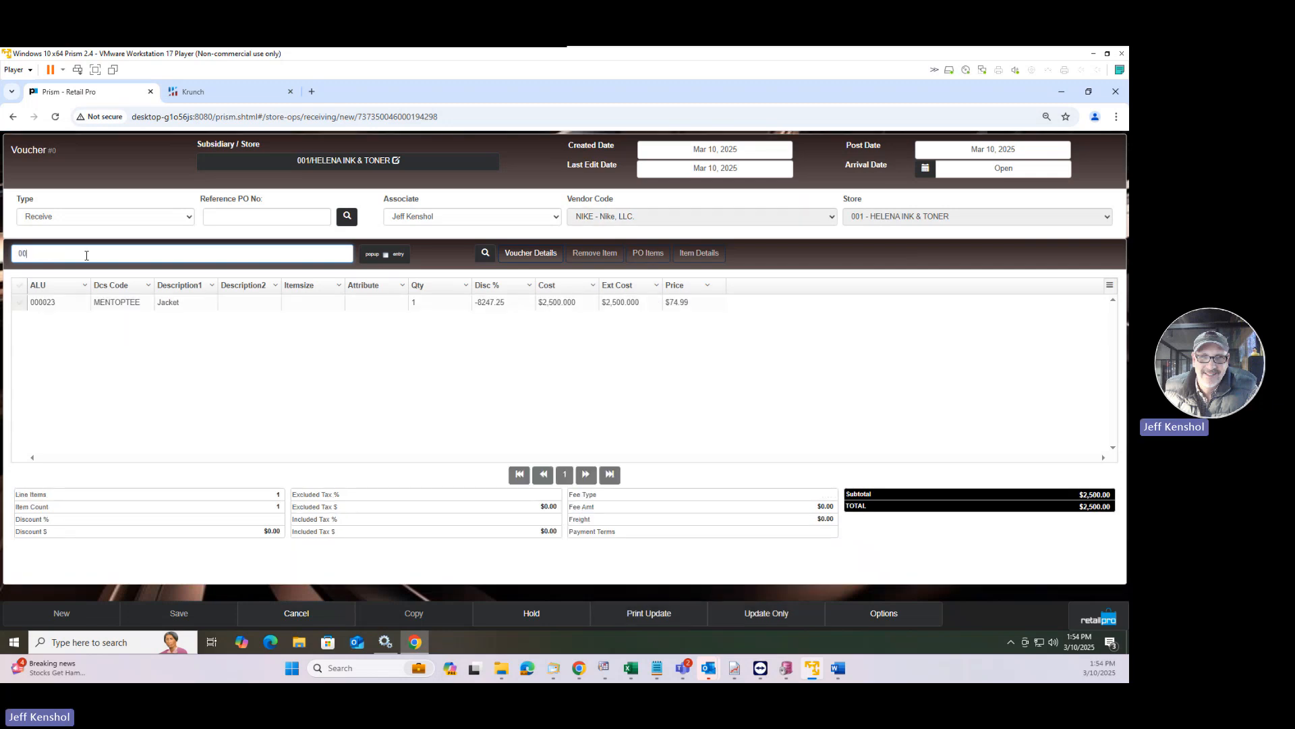
pyautogui.write('0155')
pyautogui.press('Return')
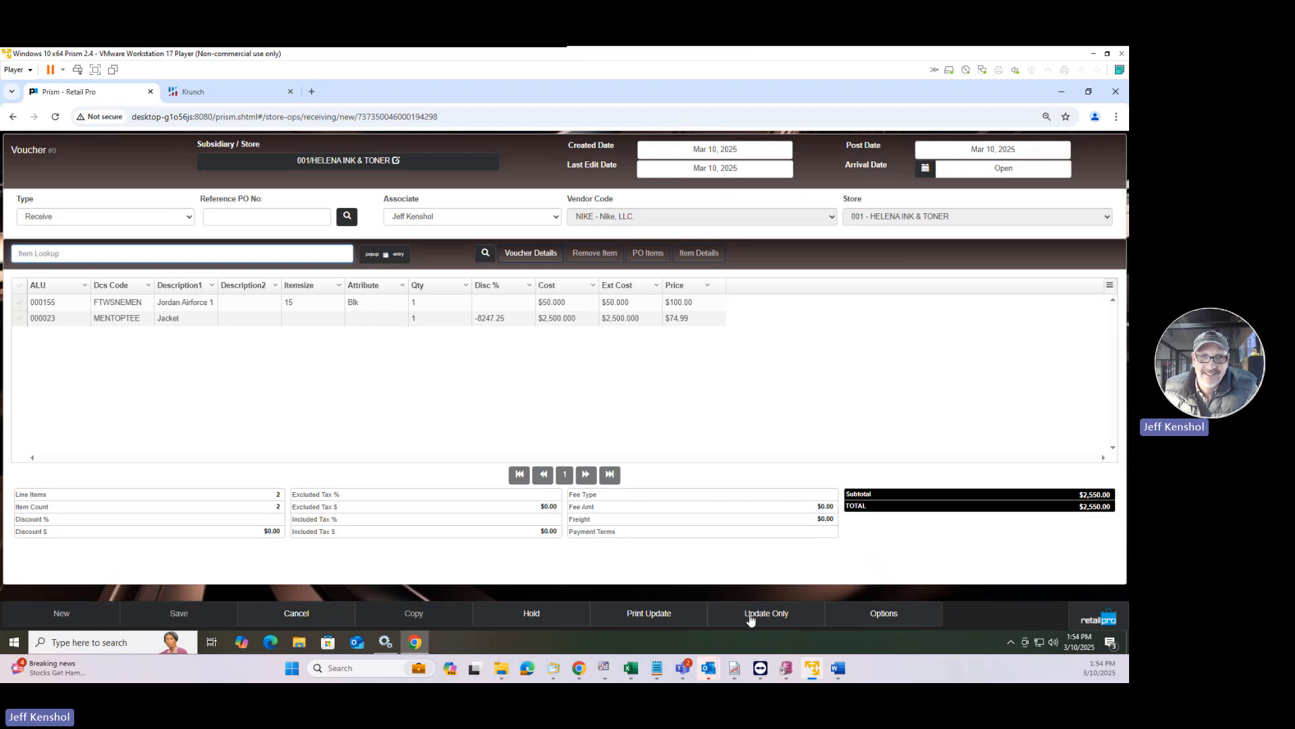
pyautogui.click(751, 613)
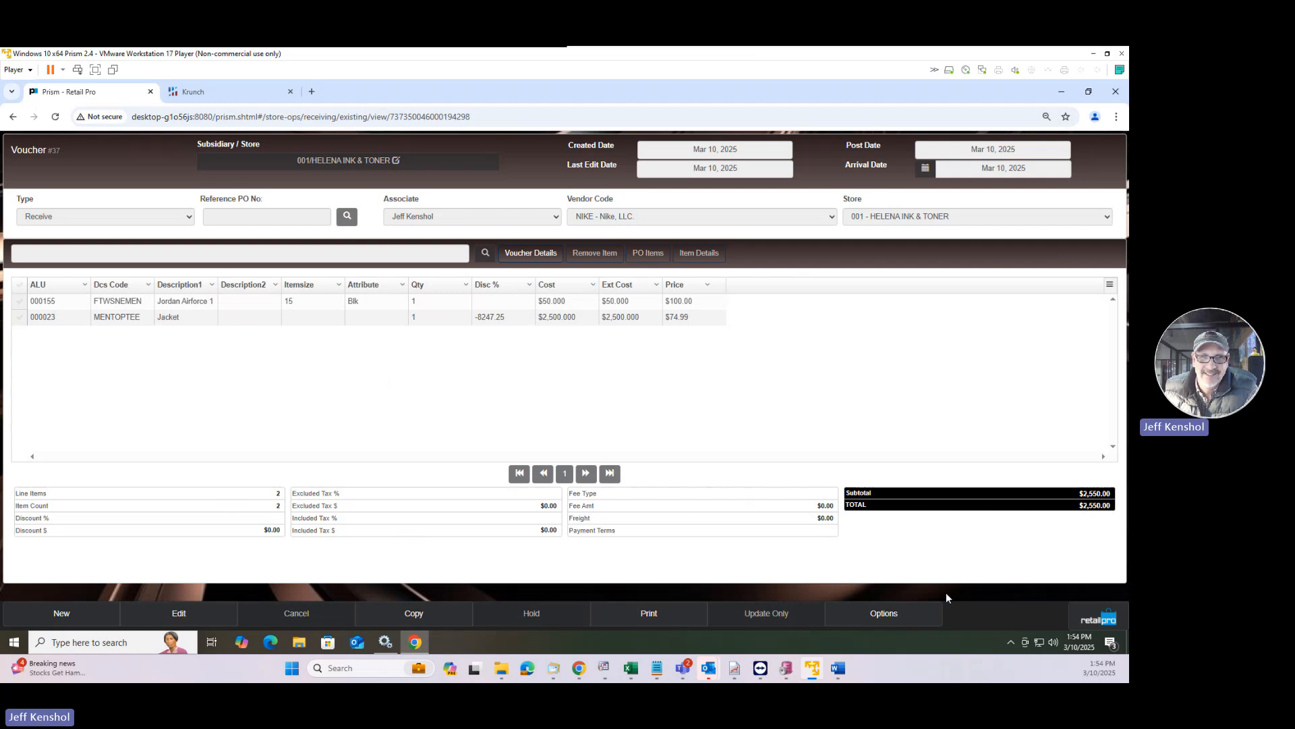
# Step: Return to Point of Sale and start a new transaction with the item type set to Customer Order
pyautogui.click(1082, 624)
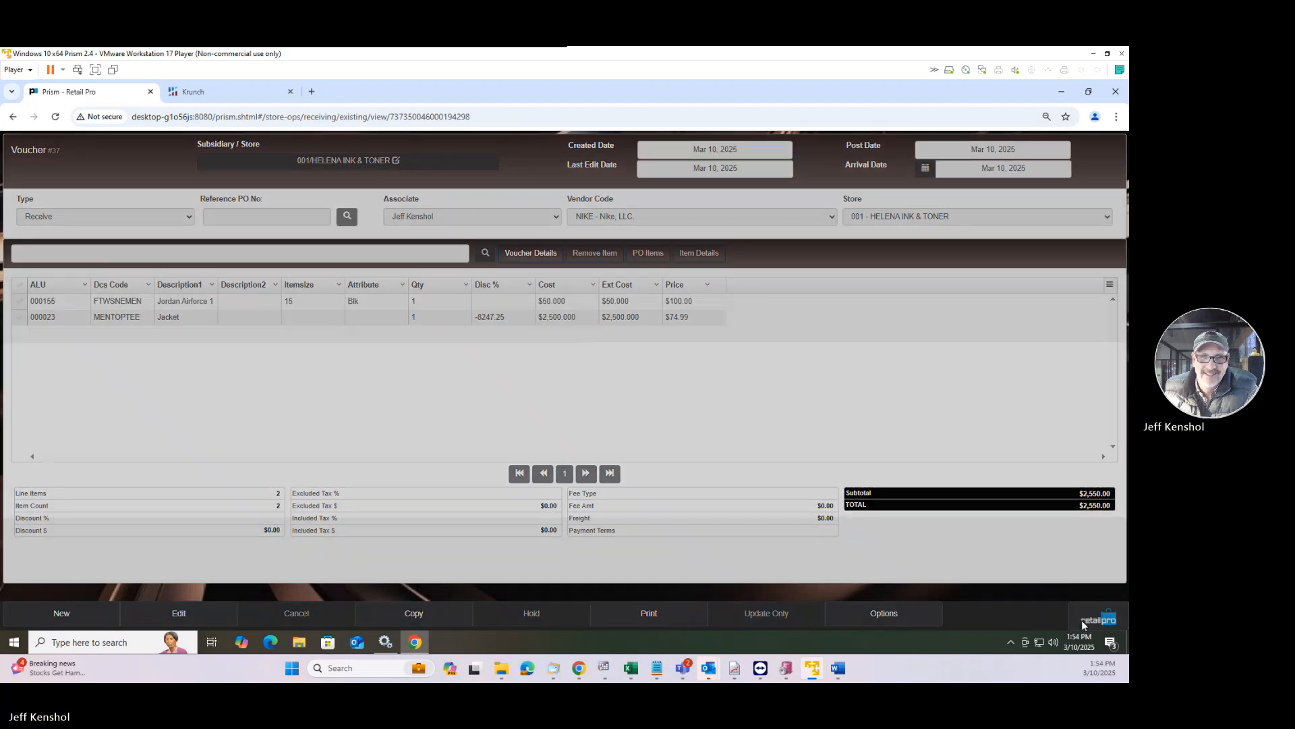
pyautogui.click(1010, 171)
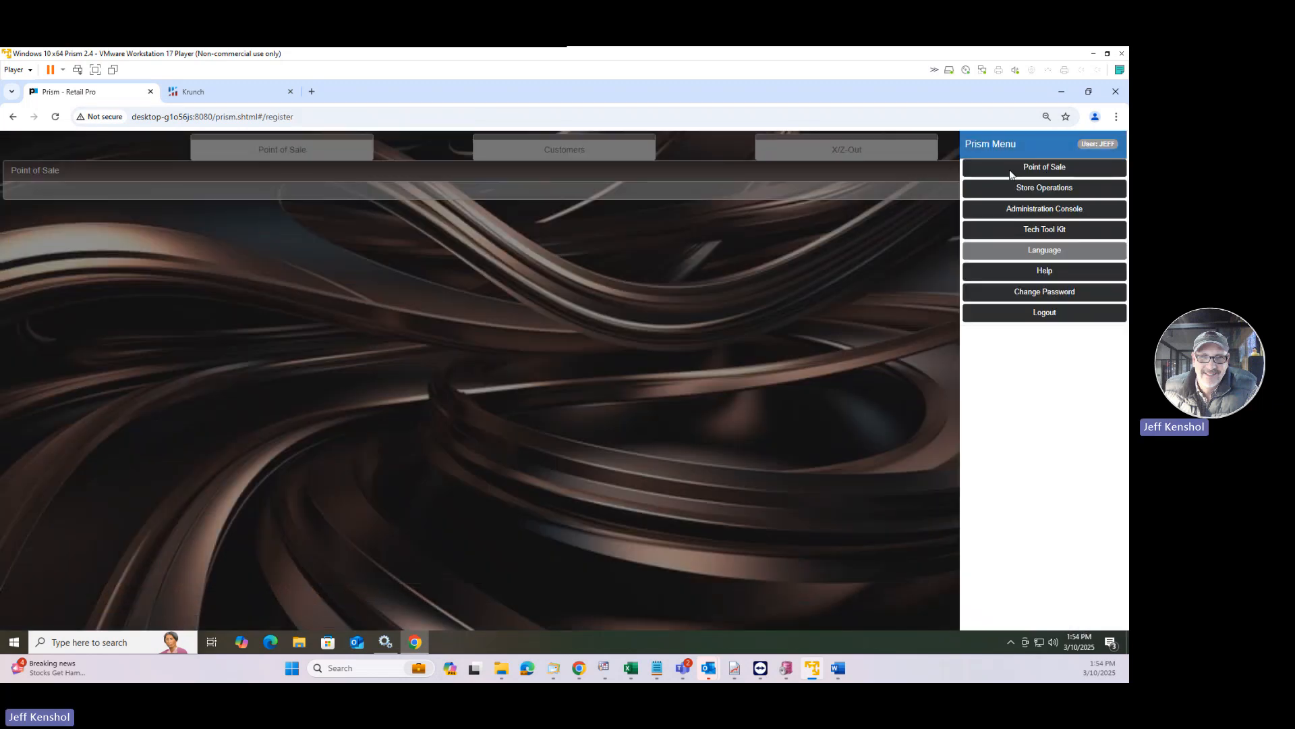
pyautogui.click(89, 289)
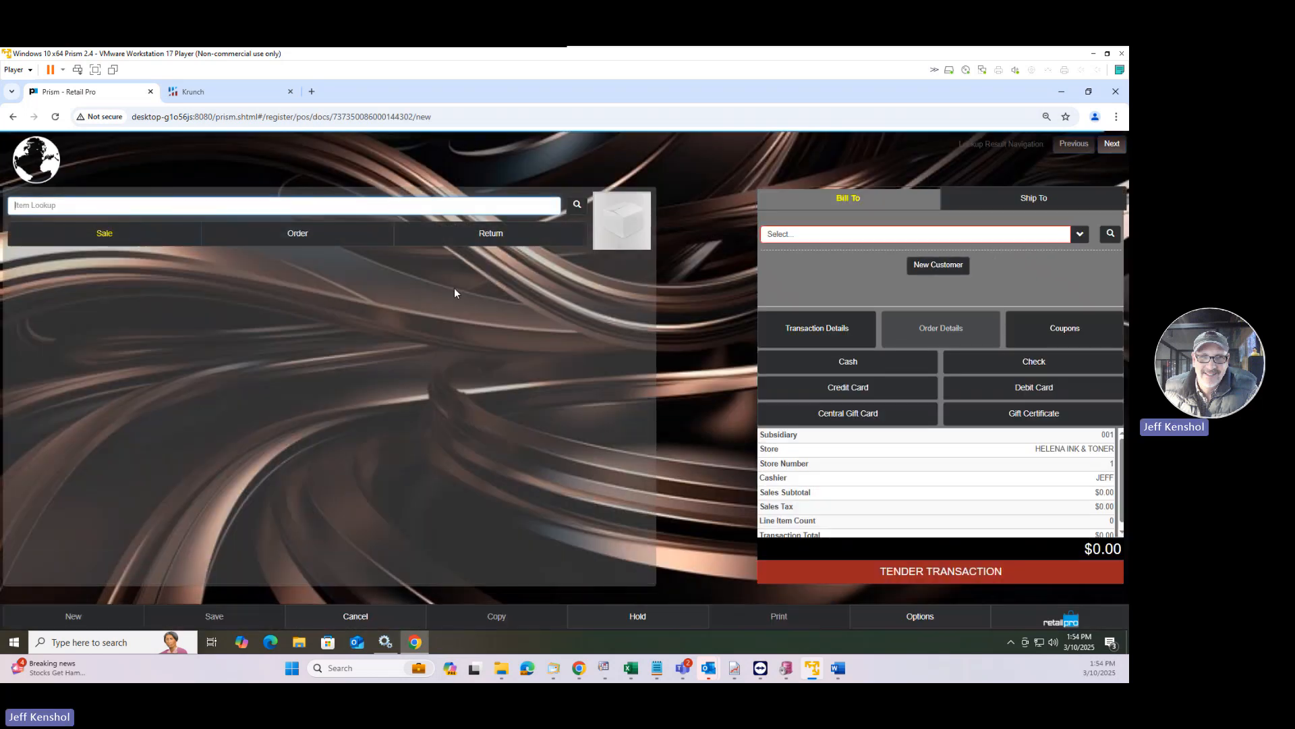
pyautogui.click(286, 243)
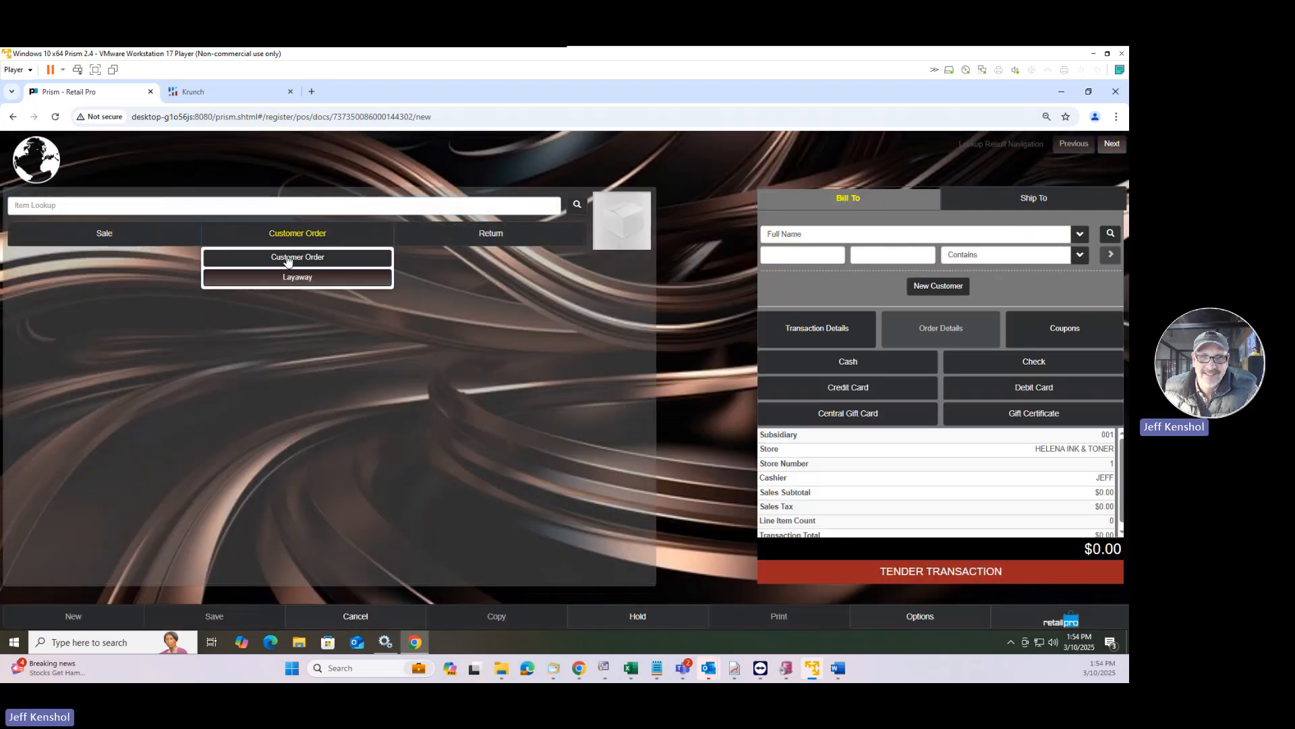
pyautogui.click(286, 253)
# Step: Search the whole inventory and add one each of the white Nike Dunk Low items 000118 through 000121 to the customer order
pyautogui.click(115, 210)
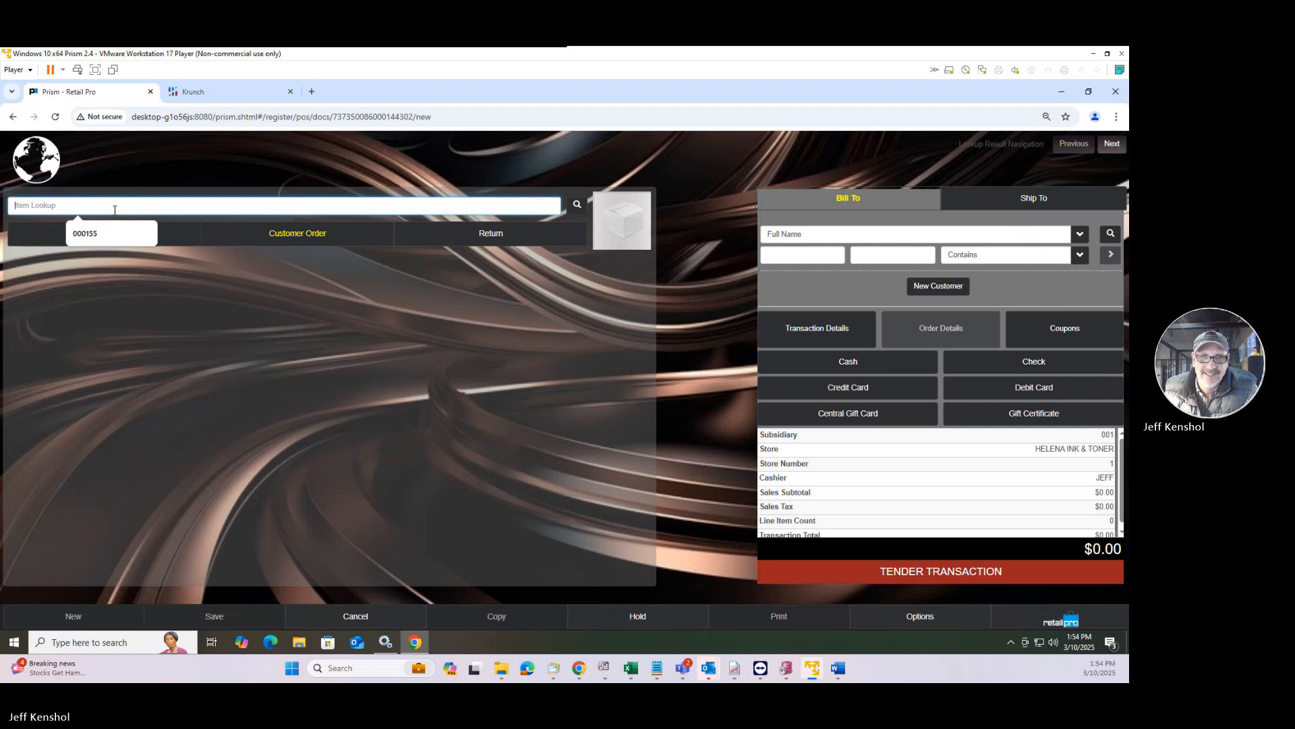
pyautogui.click(580, 210)
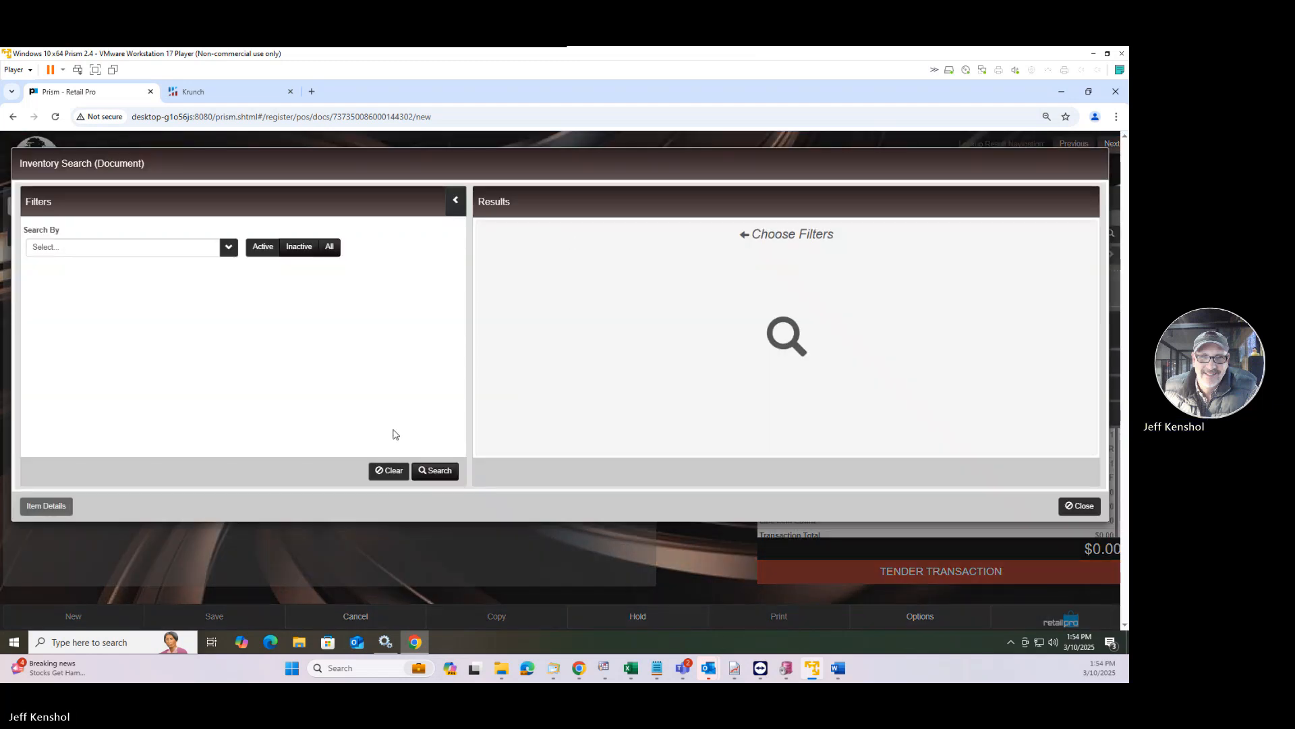
pyautogui.click(433, 475)
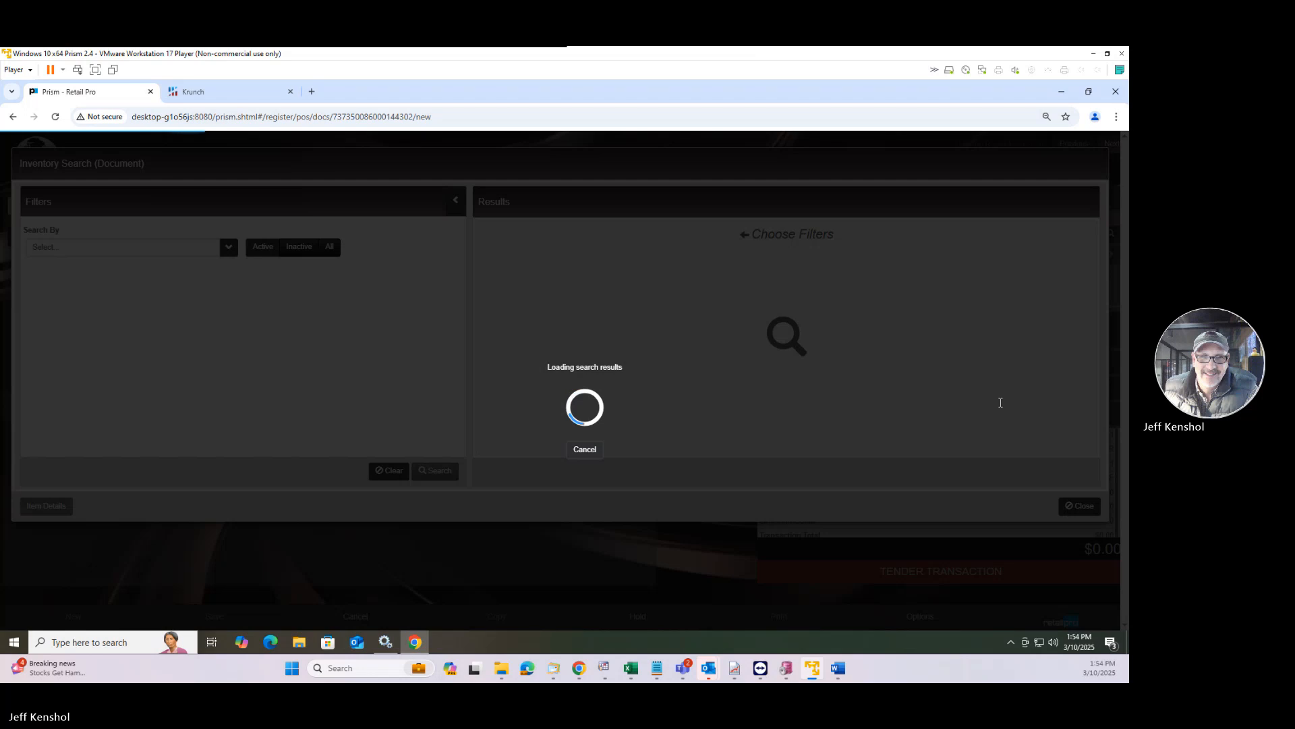
pyautogui.scroll(-3, 1000, 402)
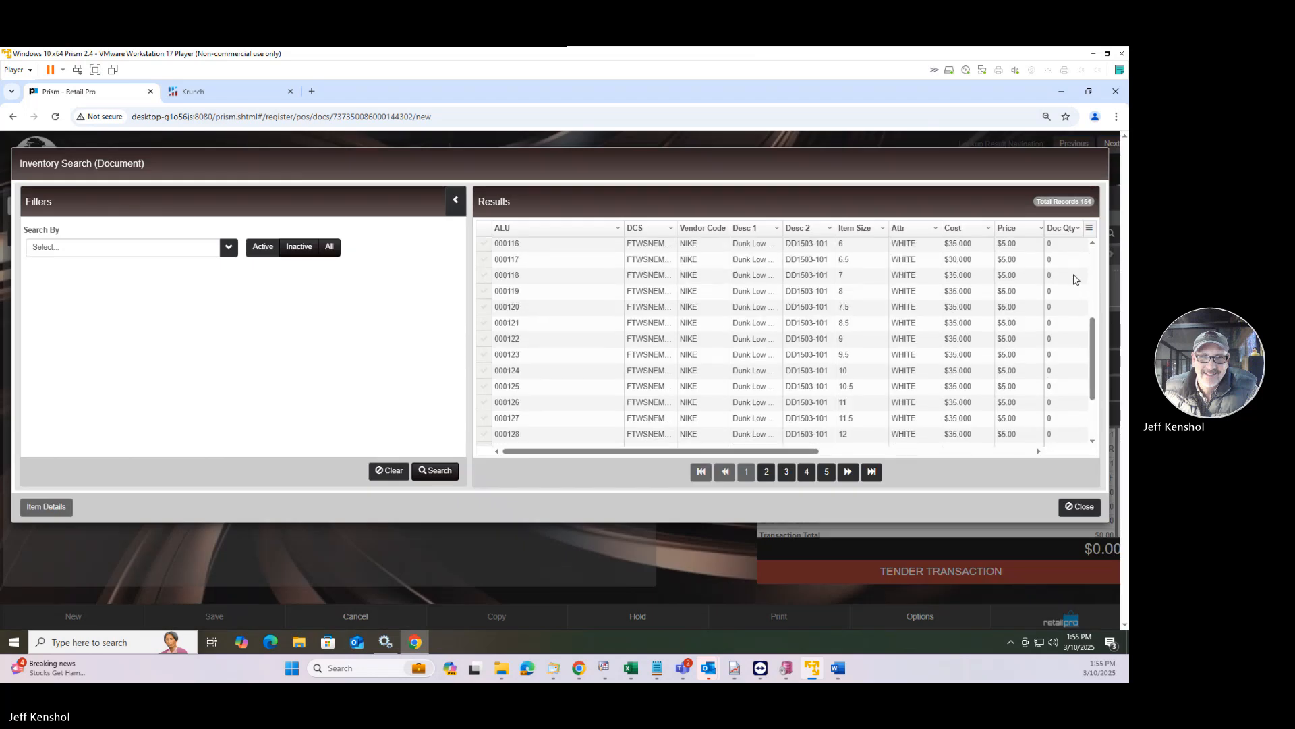
pyautogui.click(1052, 275)
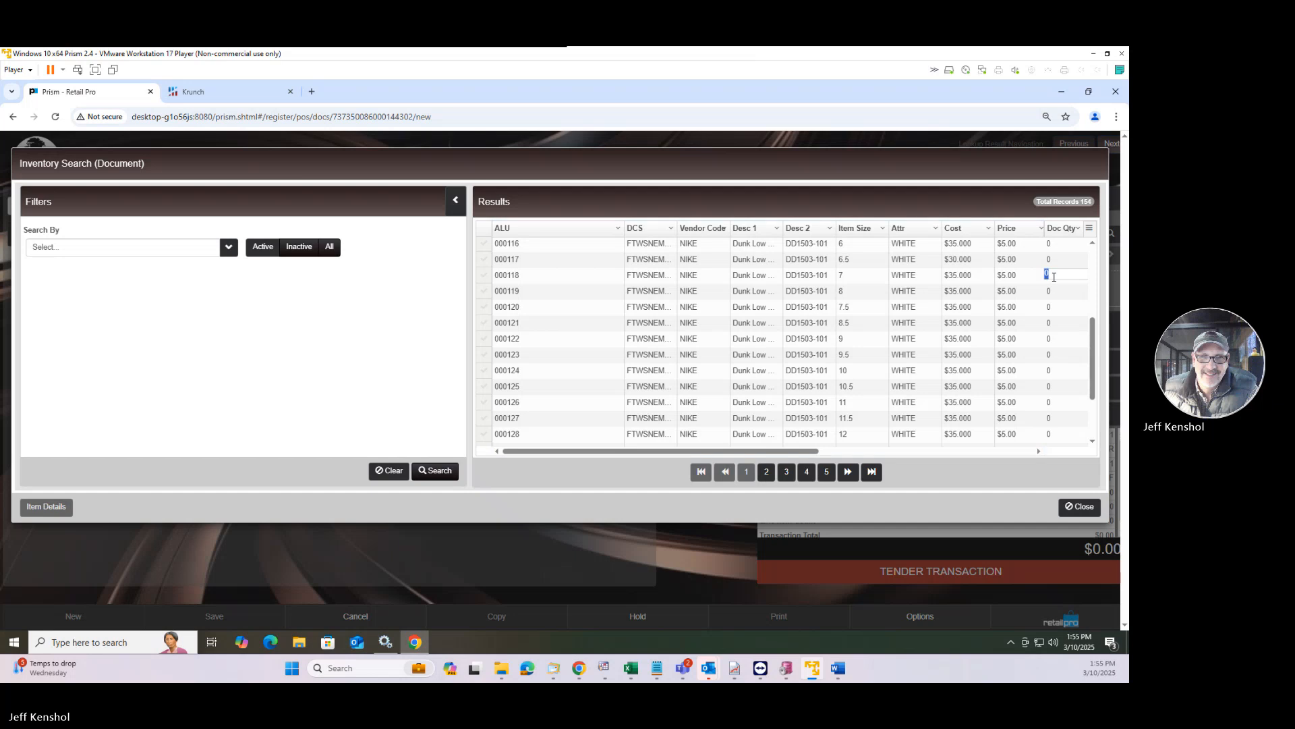
pyautogui.write('1')
pyautogui.press('Return')
pyautogui.write('1')
pyautogui.press('Return')
pyautogui.write('1')
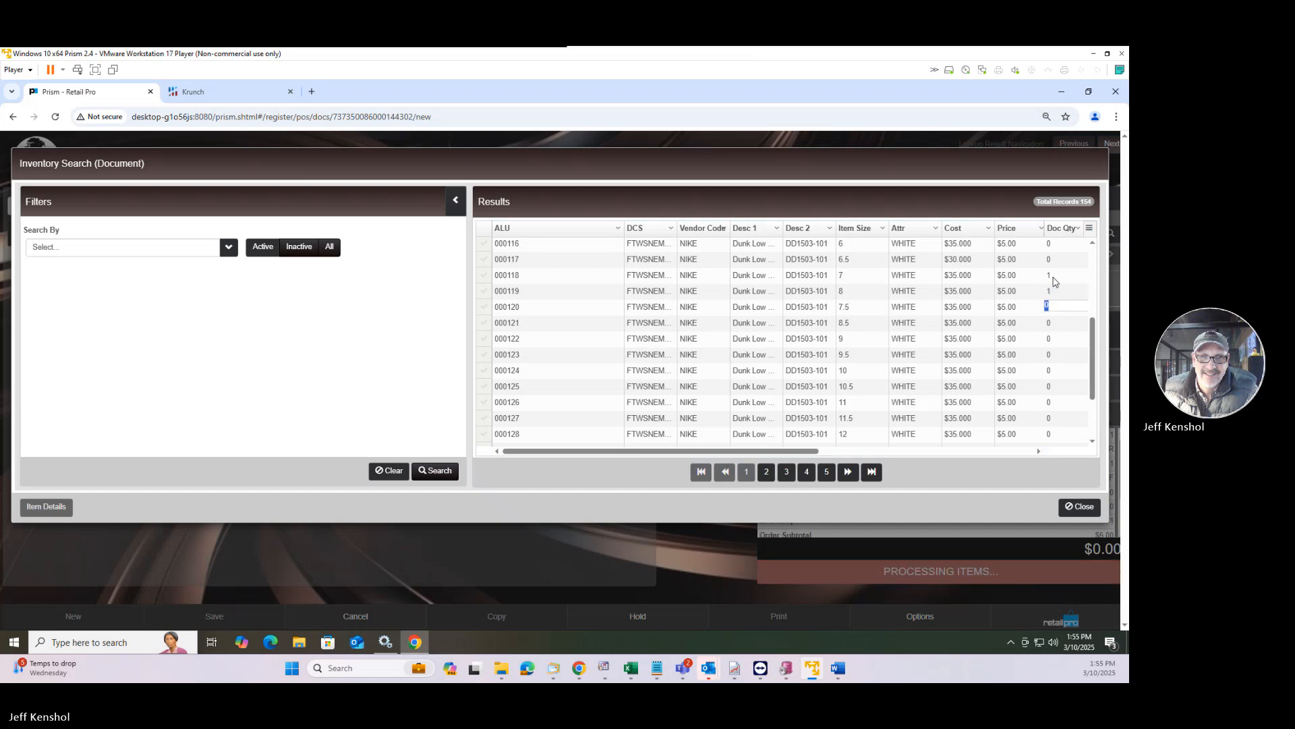
pyautogui.press('Return')
pyautogui.write('1')
pyautogui.press('Return')
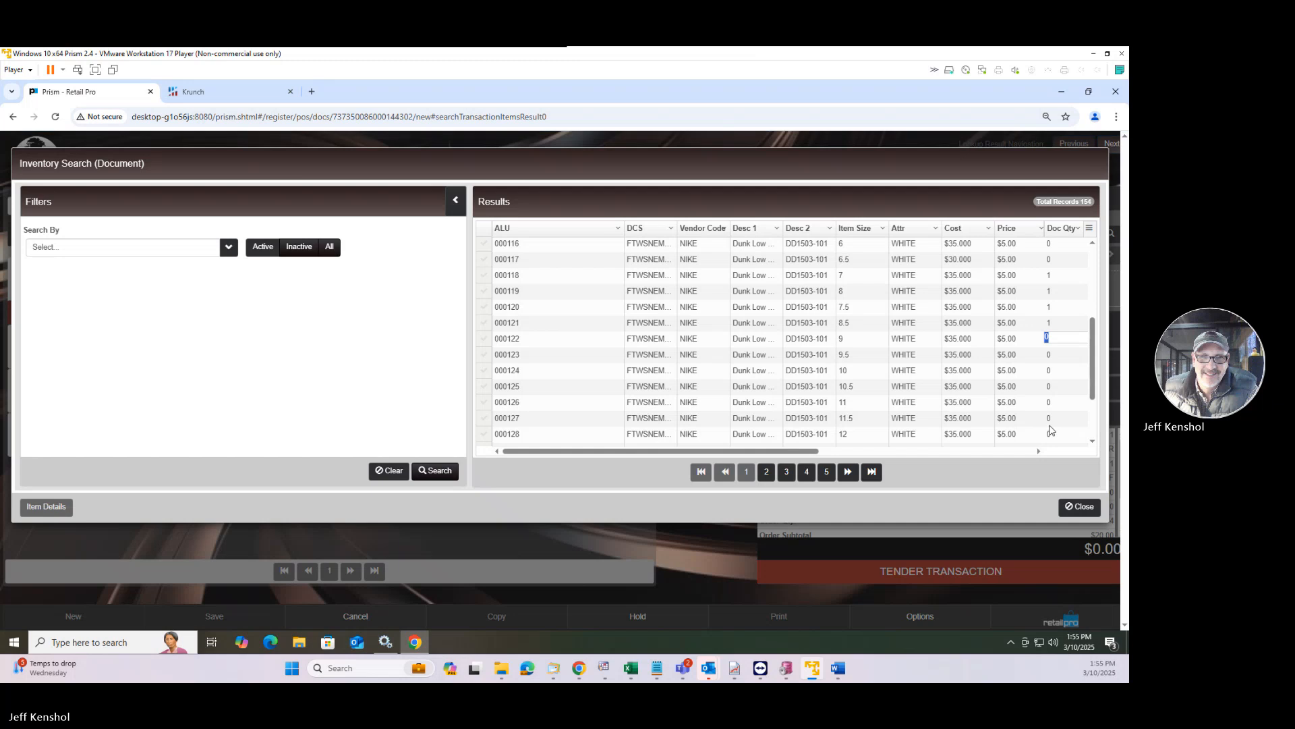
pyautogui.click(1082, 508)
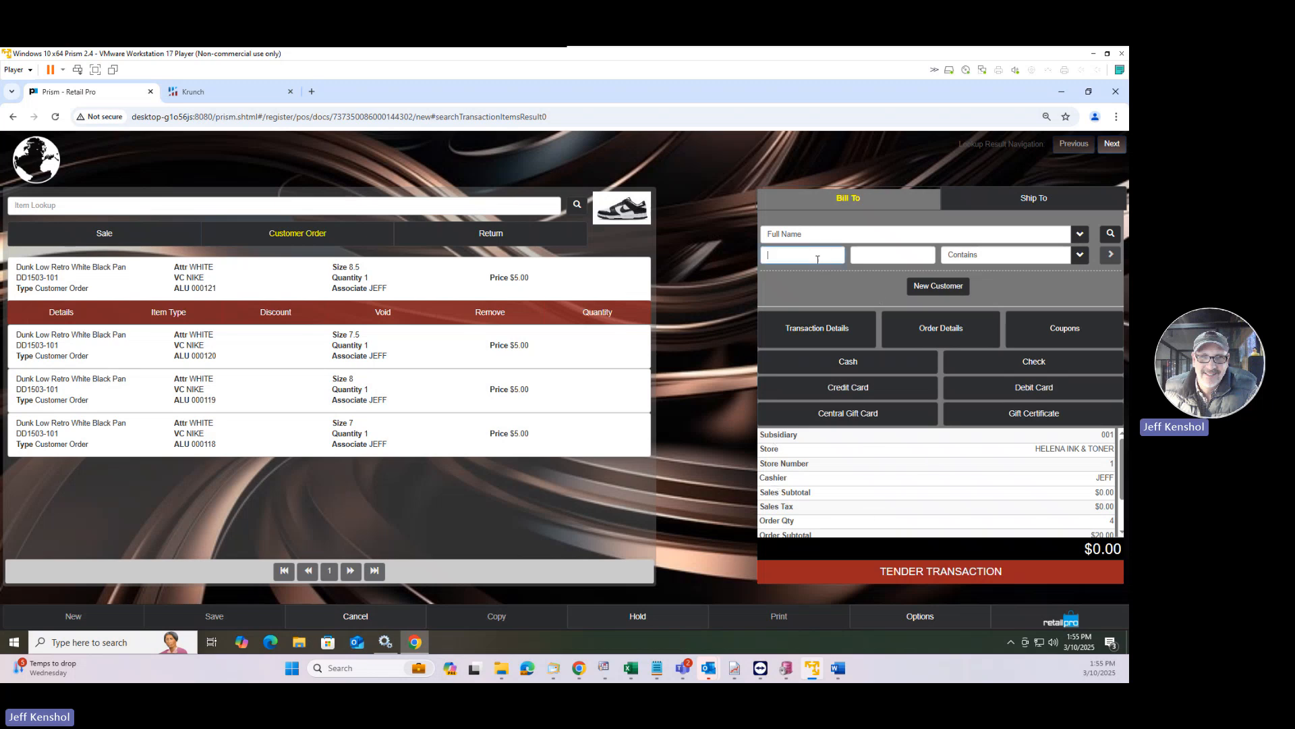
# Step: Assign the existing customer to the order and set its SO deposit to the full balance of $21.20
pyautogui.write('john')
pyautogui.press('Return')
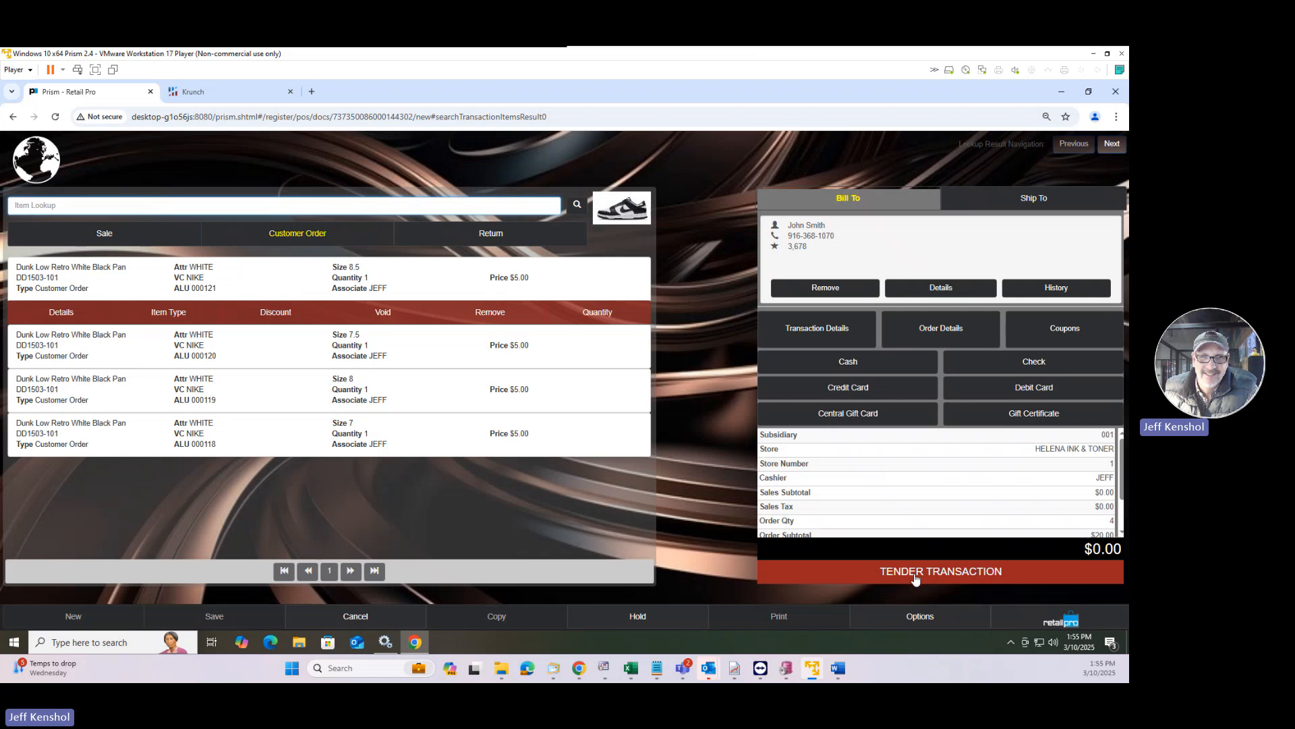
pyautogui.click(910, 574)
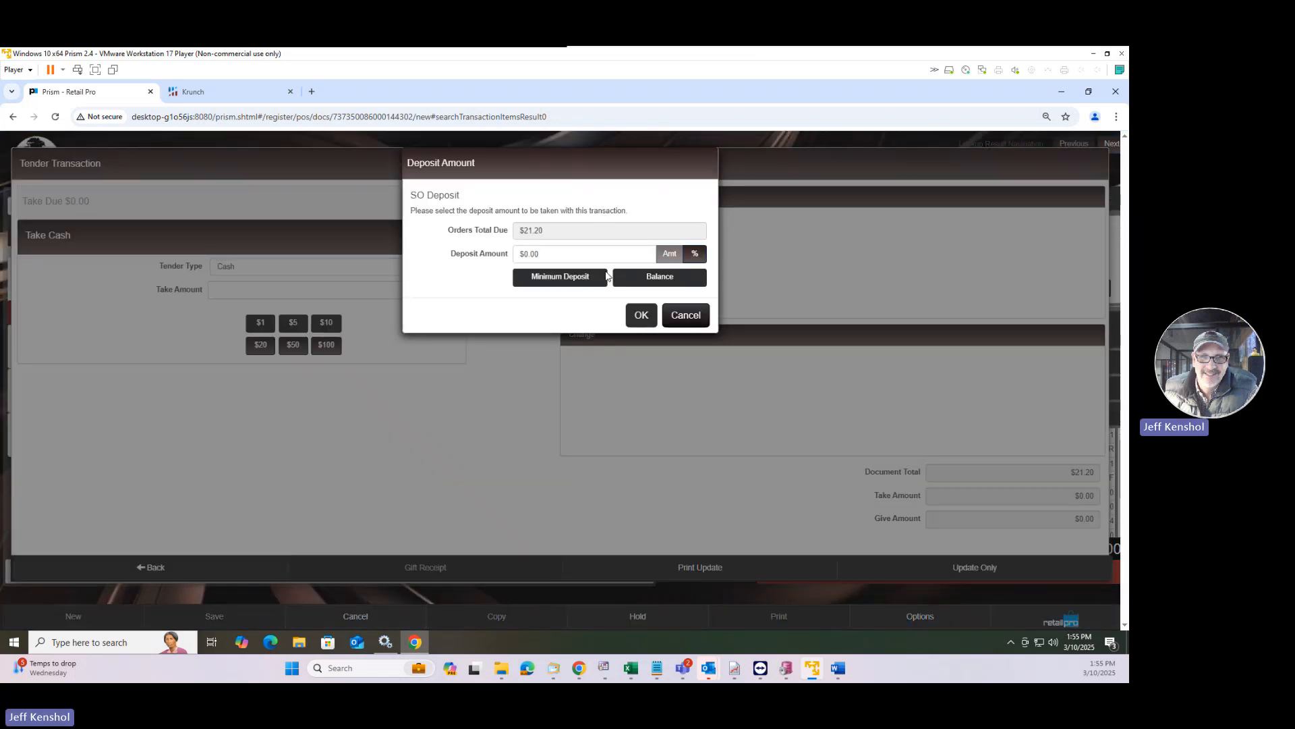
pyautogui.click(659, 284)
pyautogui.click(641, 315)
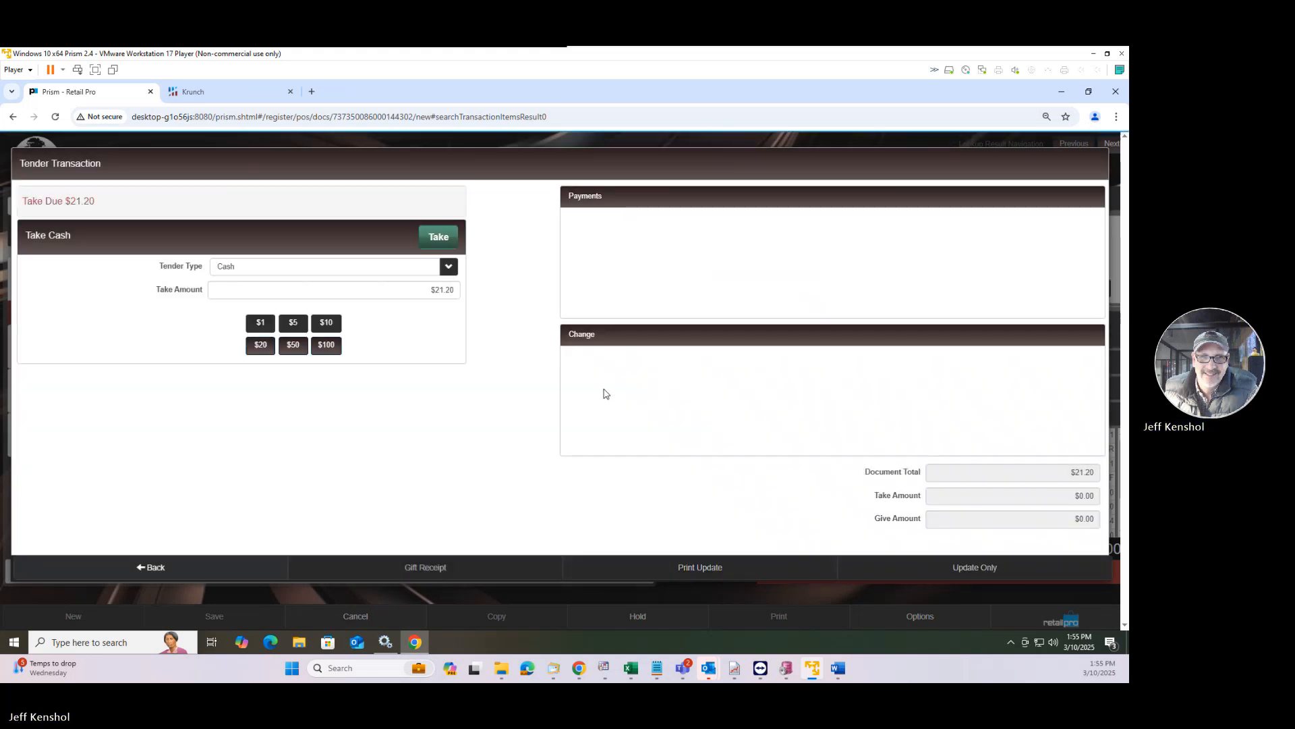
# Step: Take the $21.20 deposit as cash and finalize the customer order transaction
pyautogui.click(445, 241)
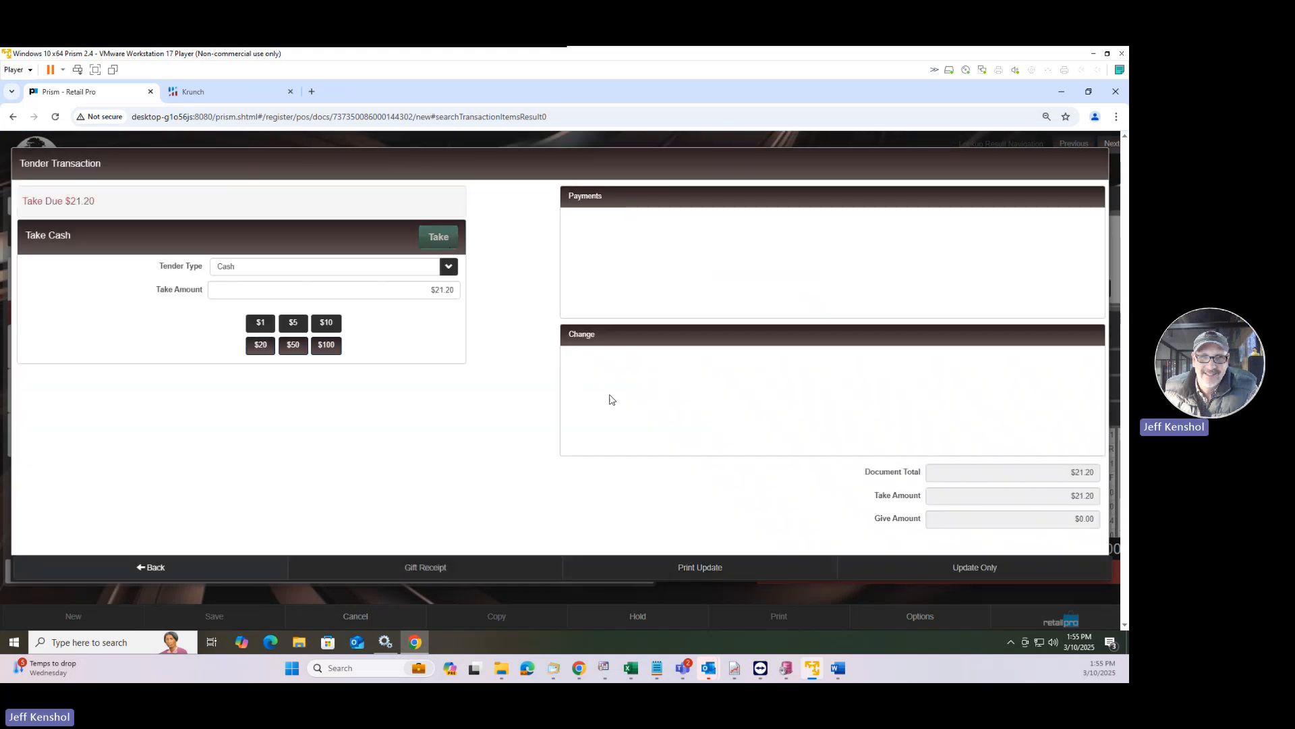
pyautogui.click(808, 575)
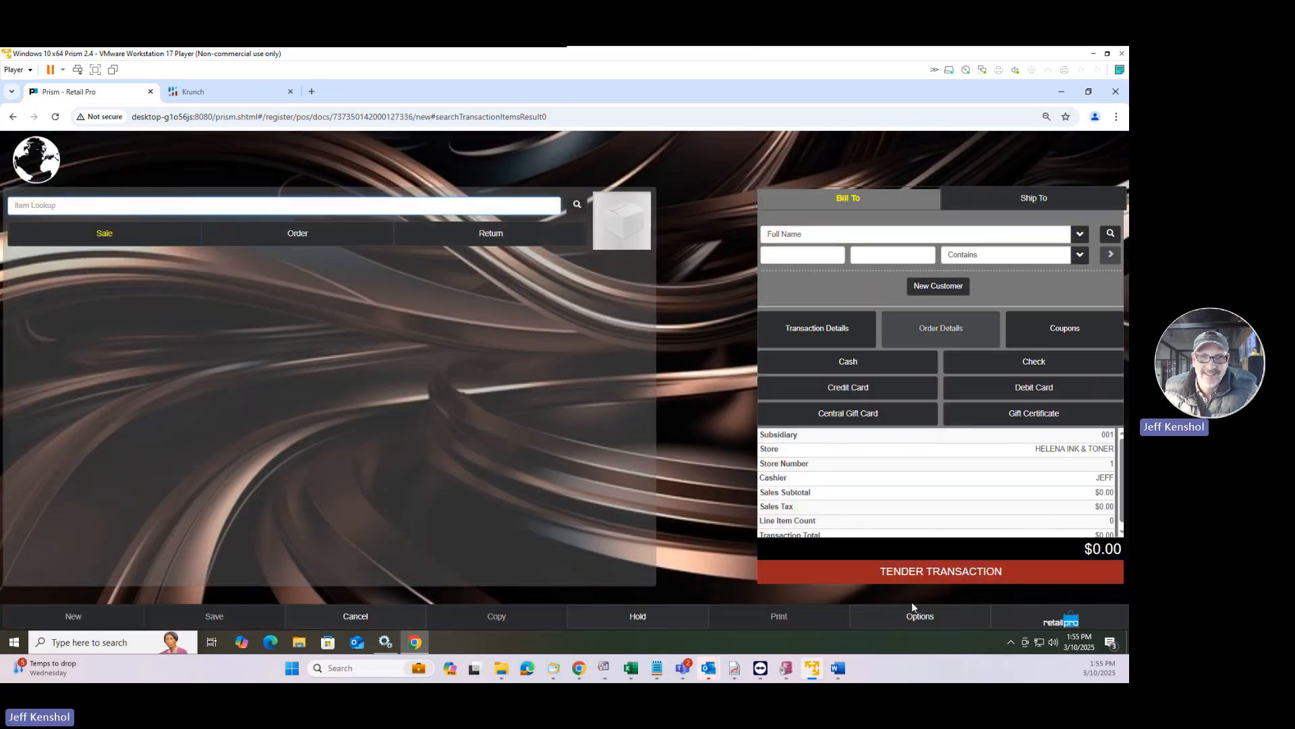
# Step: Start a new receiving voucher in Store Operations with NIKE - Nike, LLC. as the vendor
pyautogui.click(1020, 626)
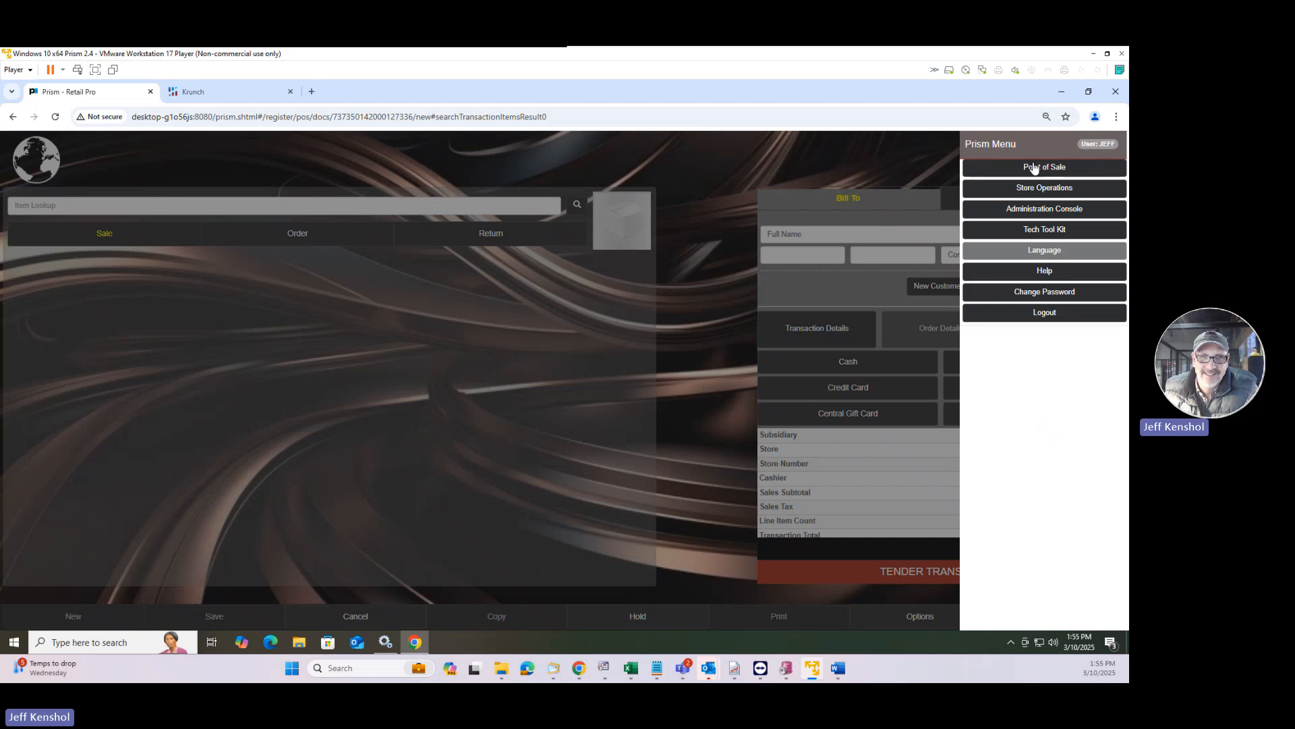
pyautogui.click(1032, 189)
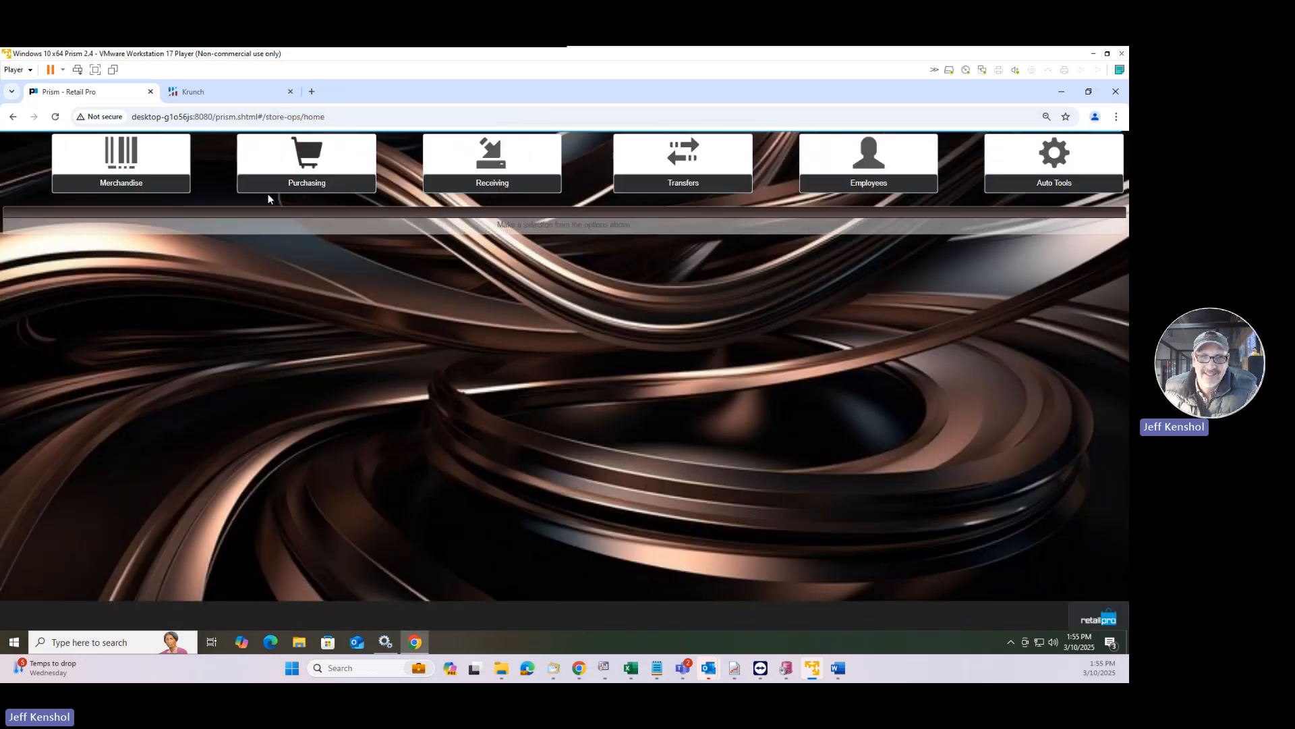
pyautogui.click(481, 182)
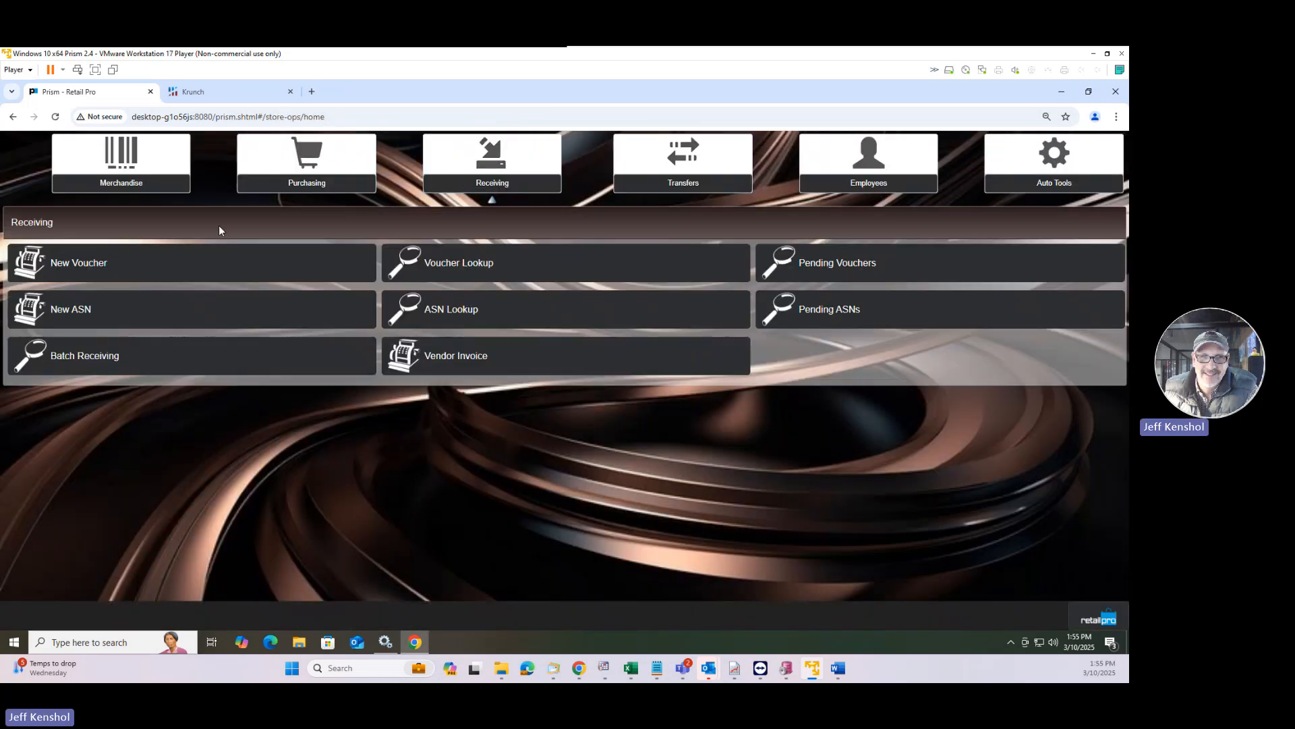
pyautogui.click(116, 267)
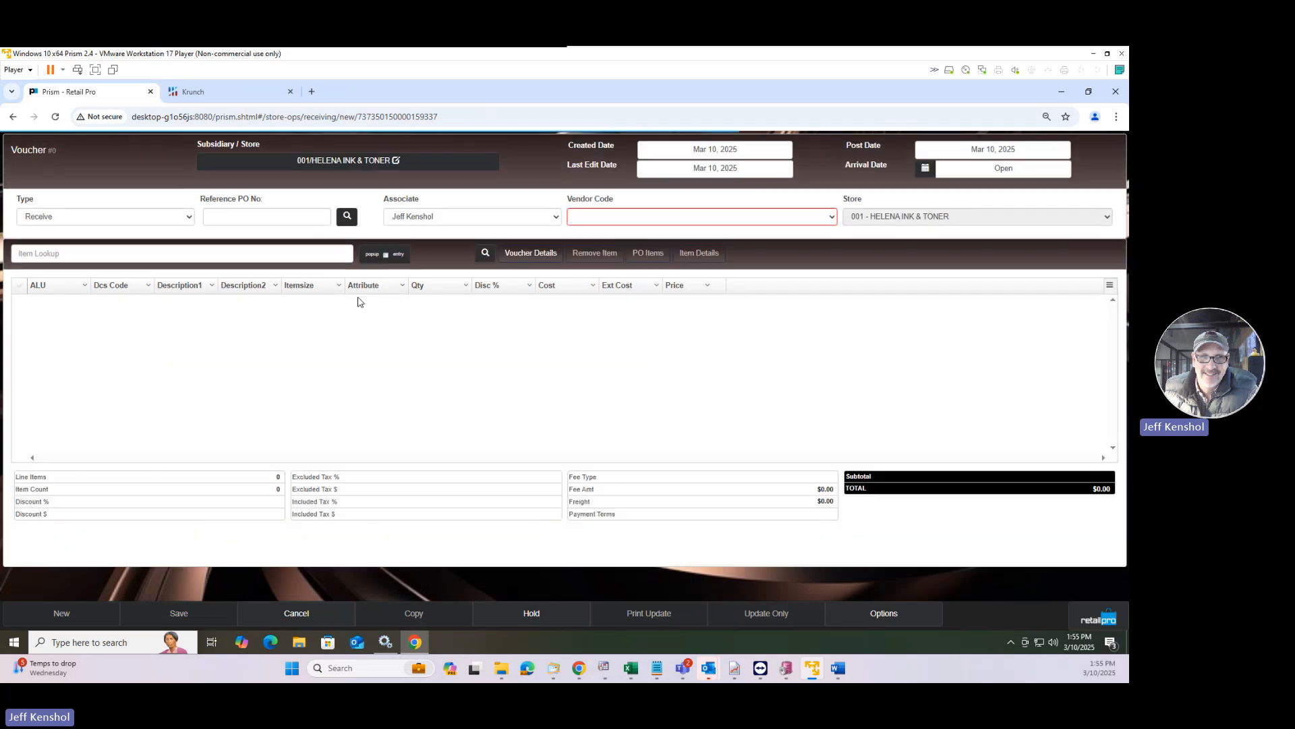
pyautogui.click(702, 216)
pyautogui.click(600, 242)
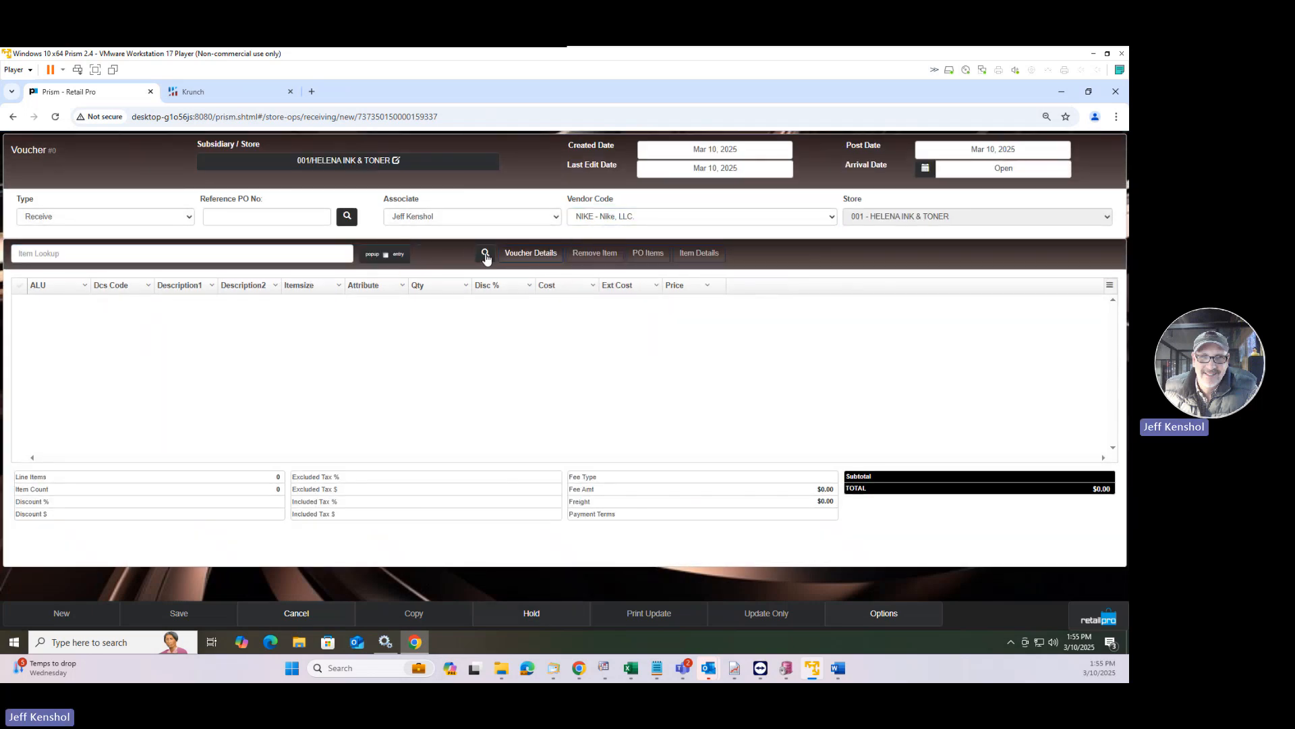
# Step: Search the whole inventory, add two each of items 000118 through 000122 to the voucher, and update it without printing
pyautogui.click(485, 255)
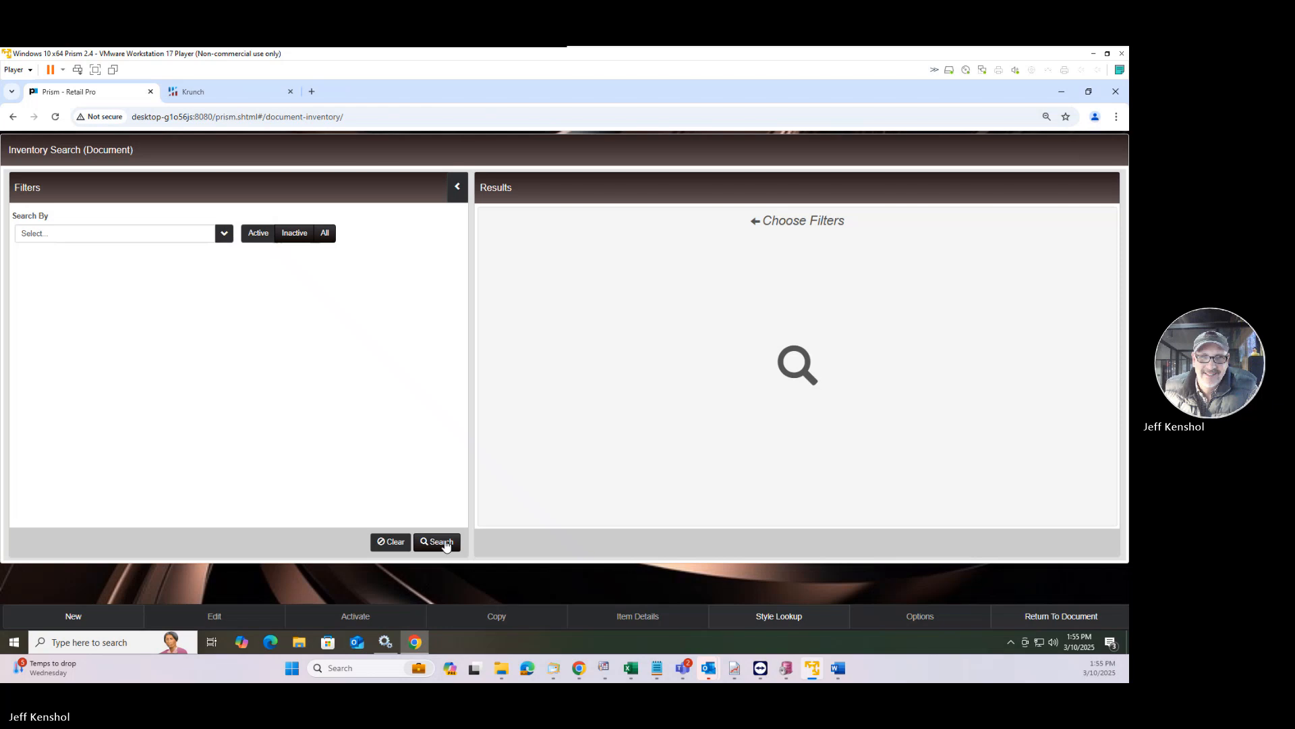
pyautogui.click(443, 542)
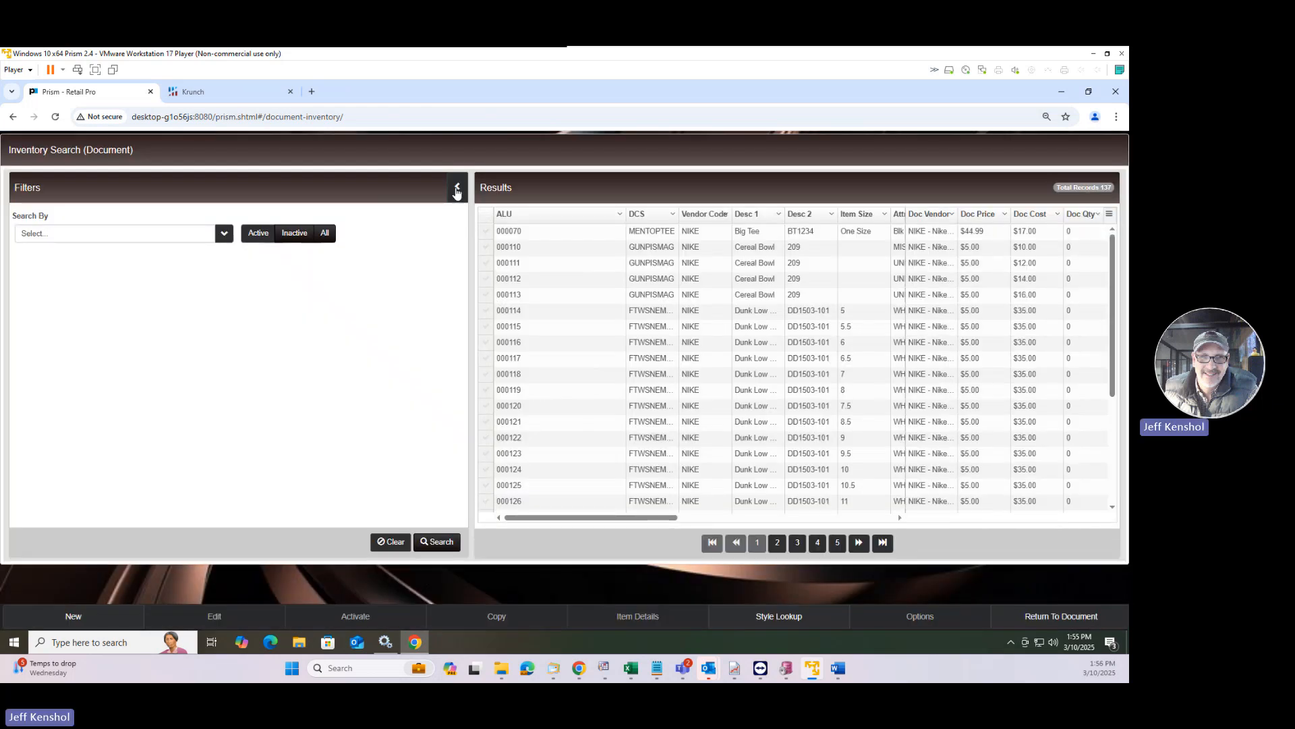
pyautogui.click(457, 188)
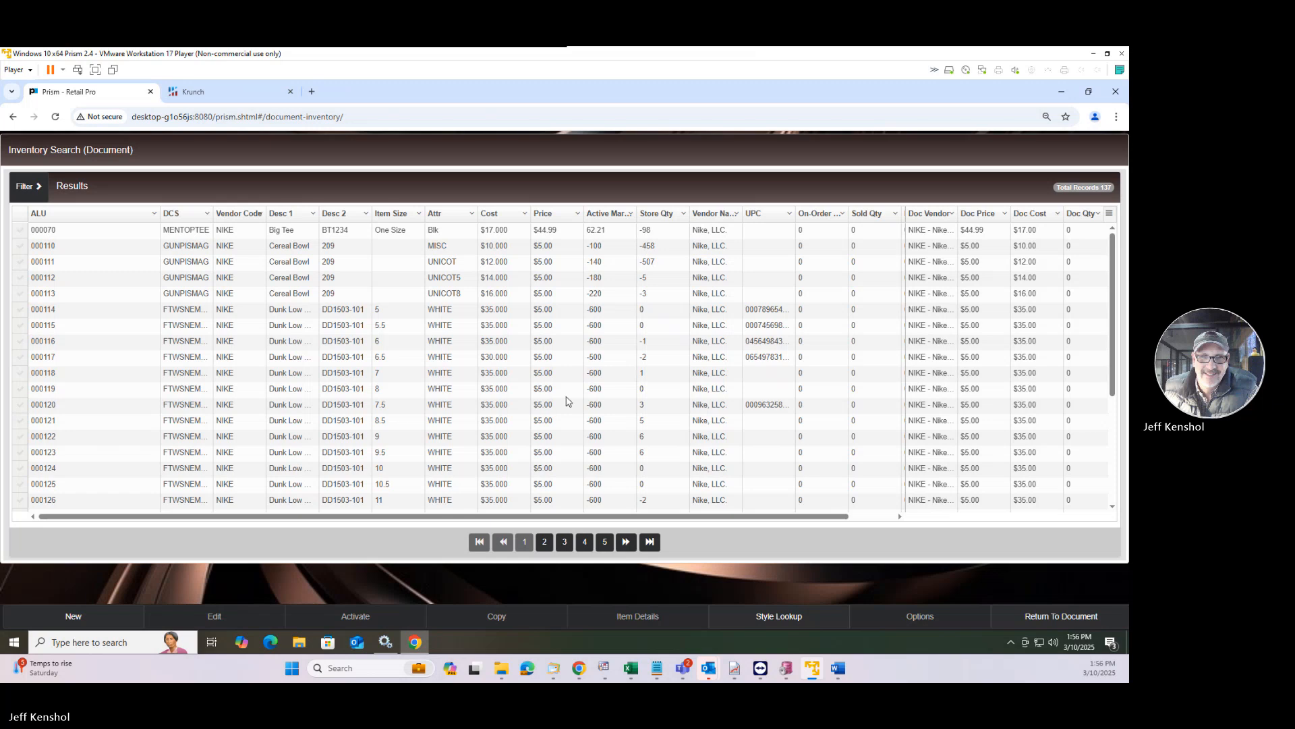
pyautogui.click(155, 372)
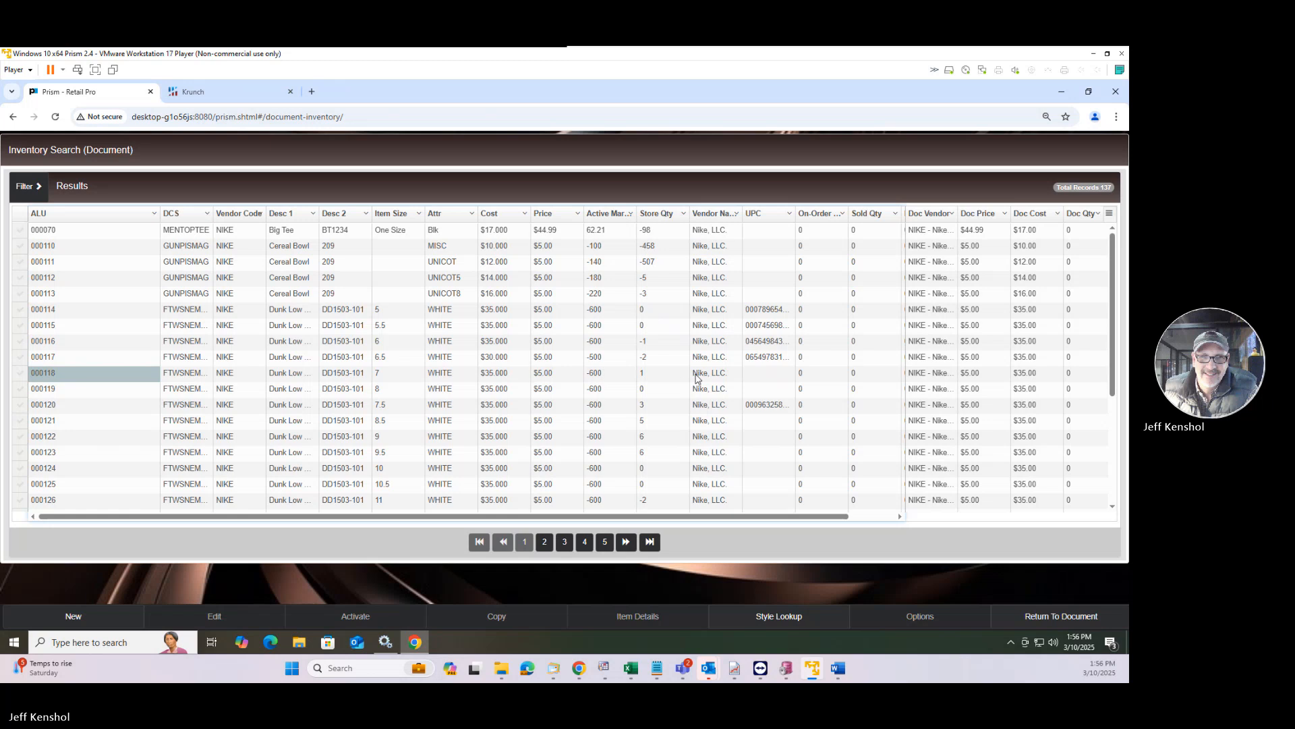
pyautogui.click(1088, 375)
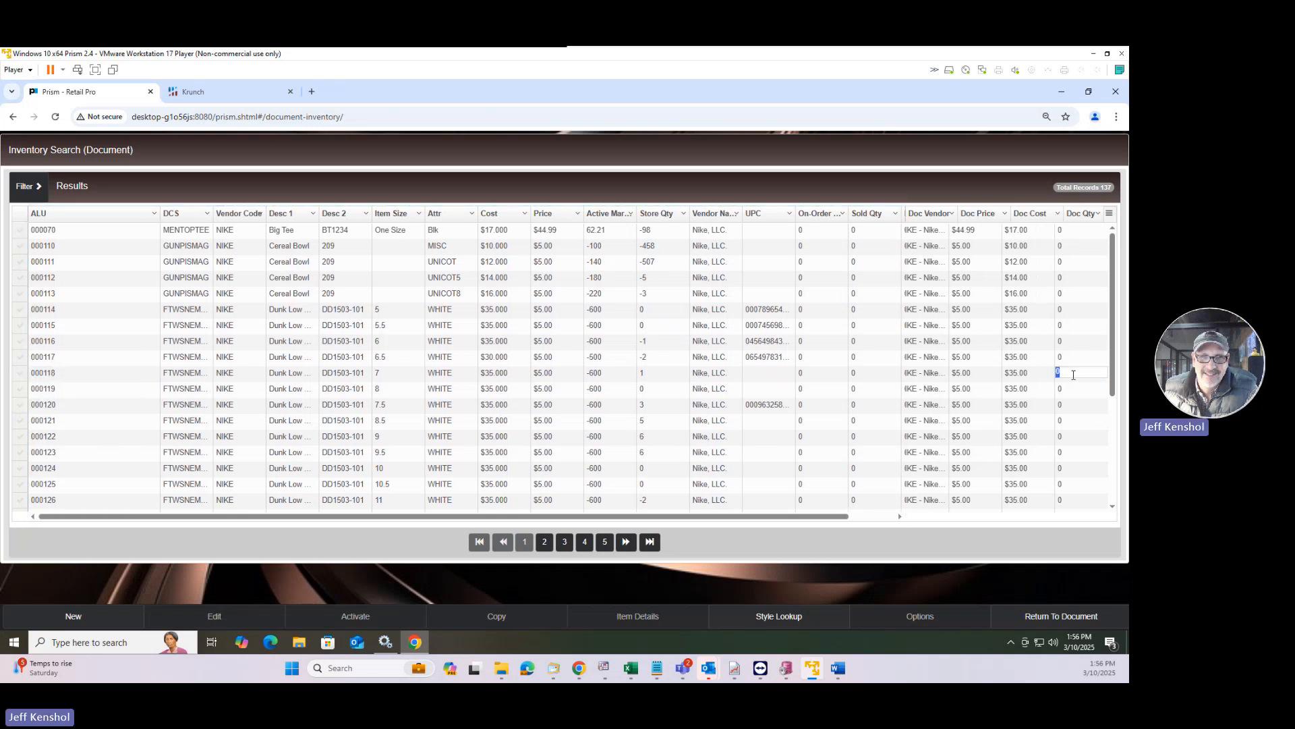
pyautogui.press('Return')
pyautogui.write('2')
pyautogui.press('Return')
pyautogui.write('2')
pyautogui.press('Return')
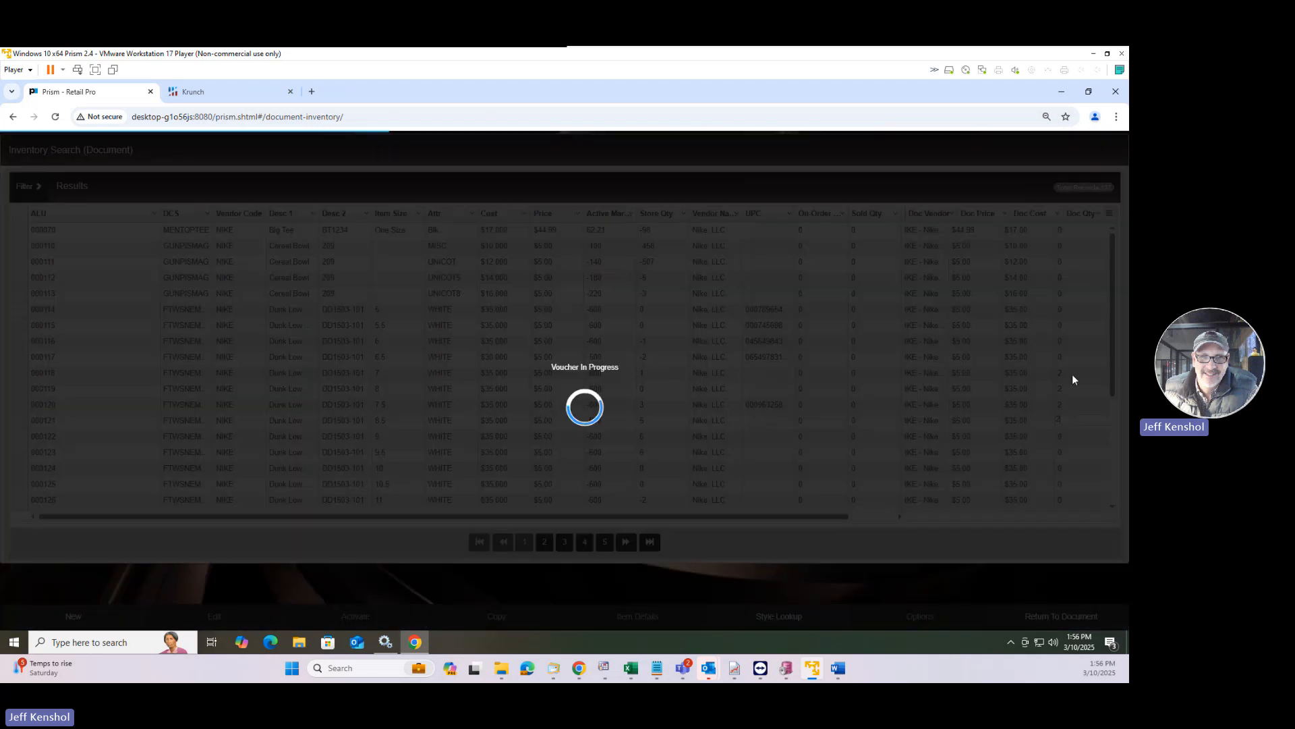
pyautogui.write('2')
pyautogui.press('Return')
pyautogui.write('2')
pyautogui.press('Return')
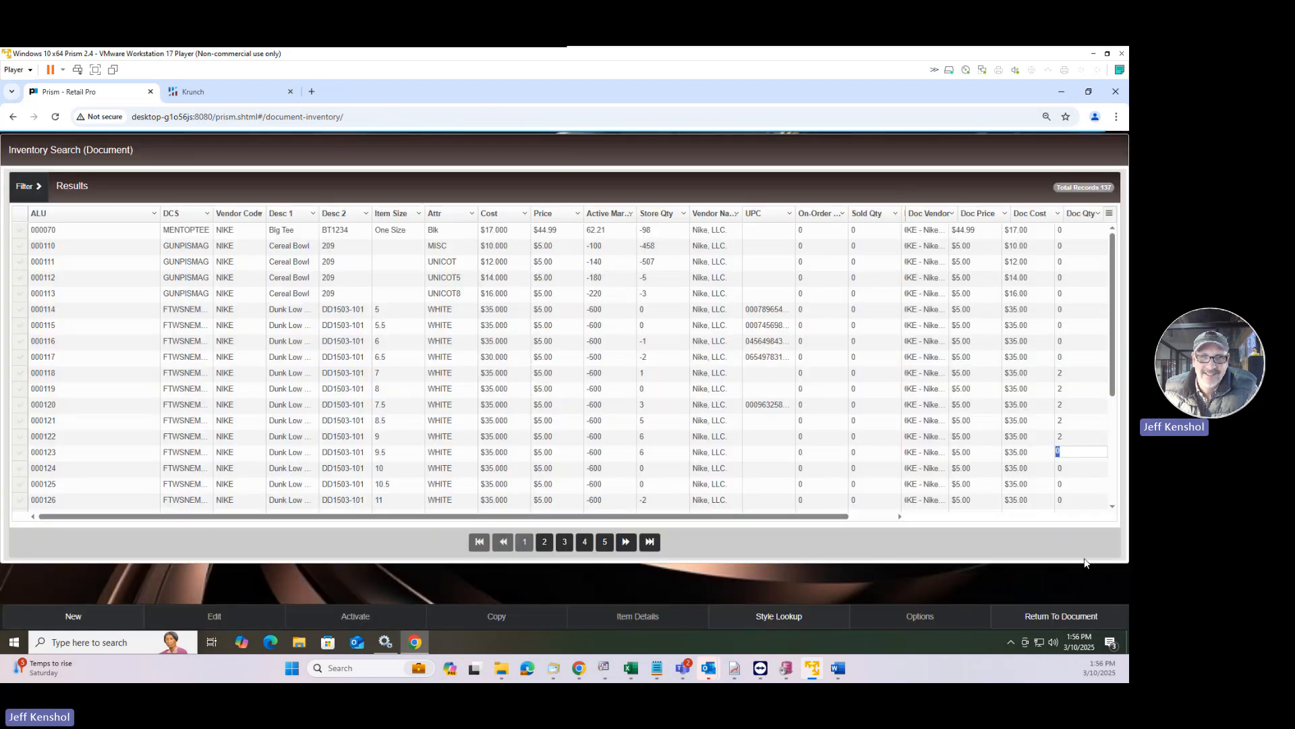
pyautogui.click(1071, 615)
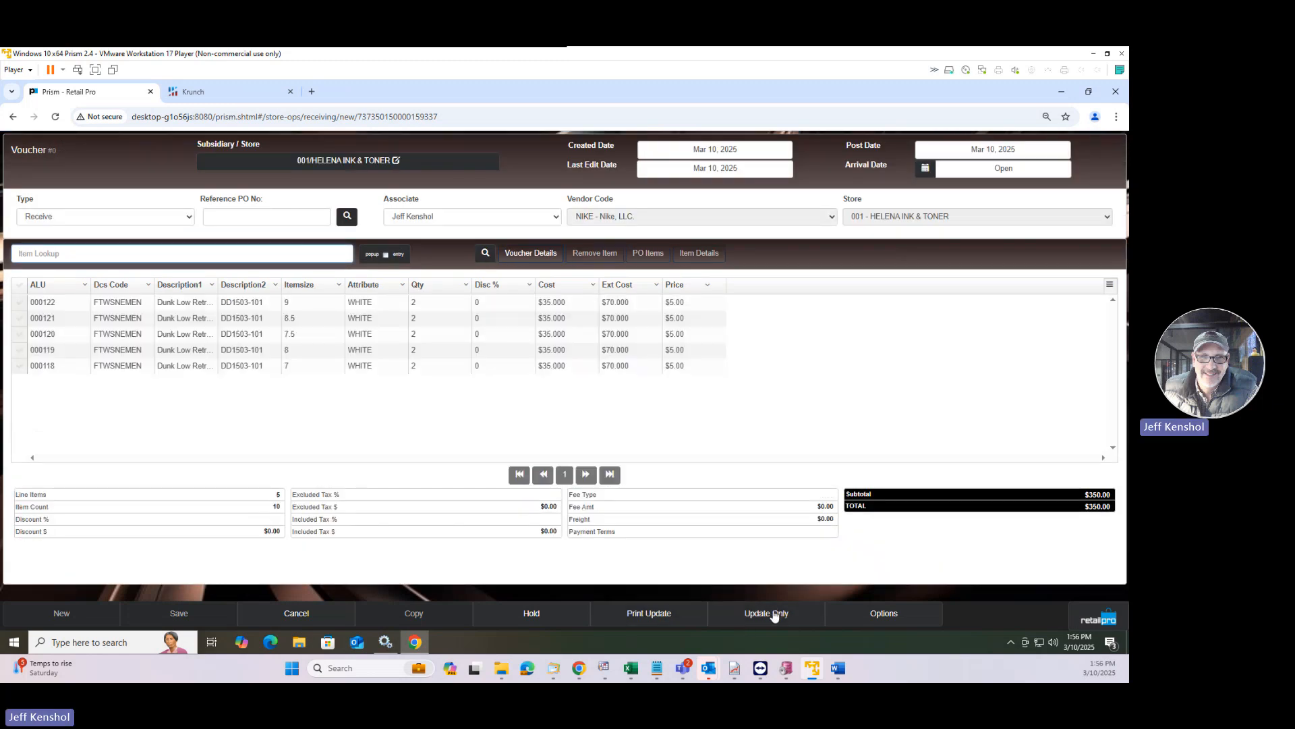
pyautogui.click(775, 613)
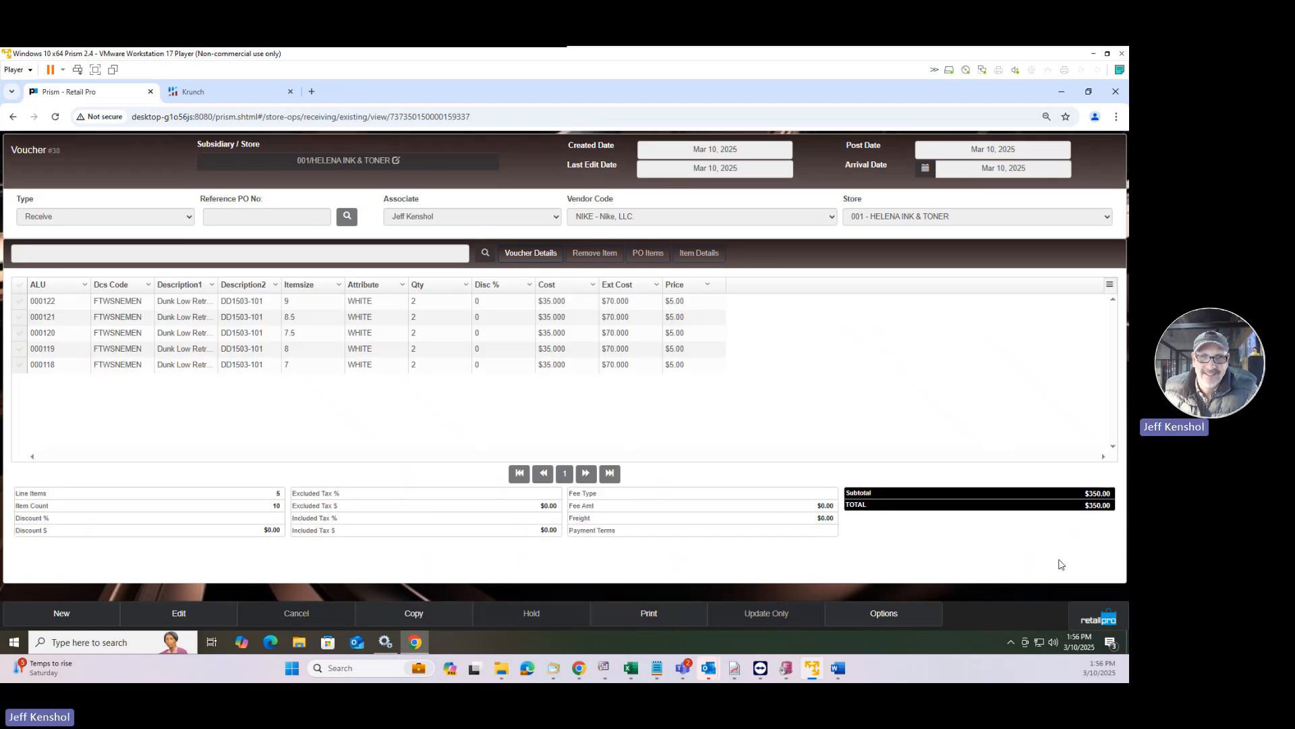
# Step: Open the node's General transaction preferences in the Administration Console and review the options for documents, customers and tenders
pyautogui.click(1093, 618)
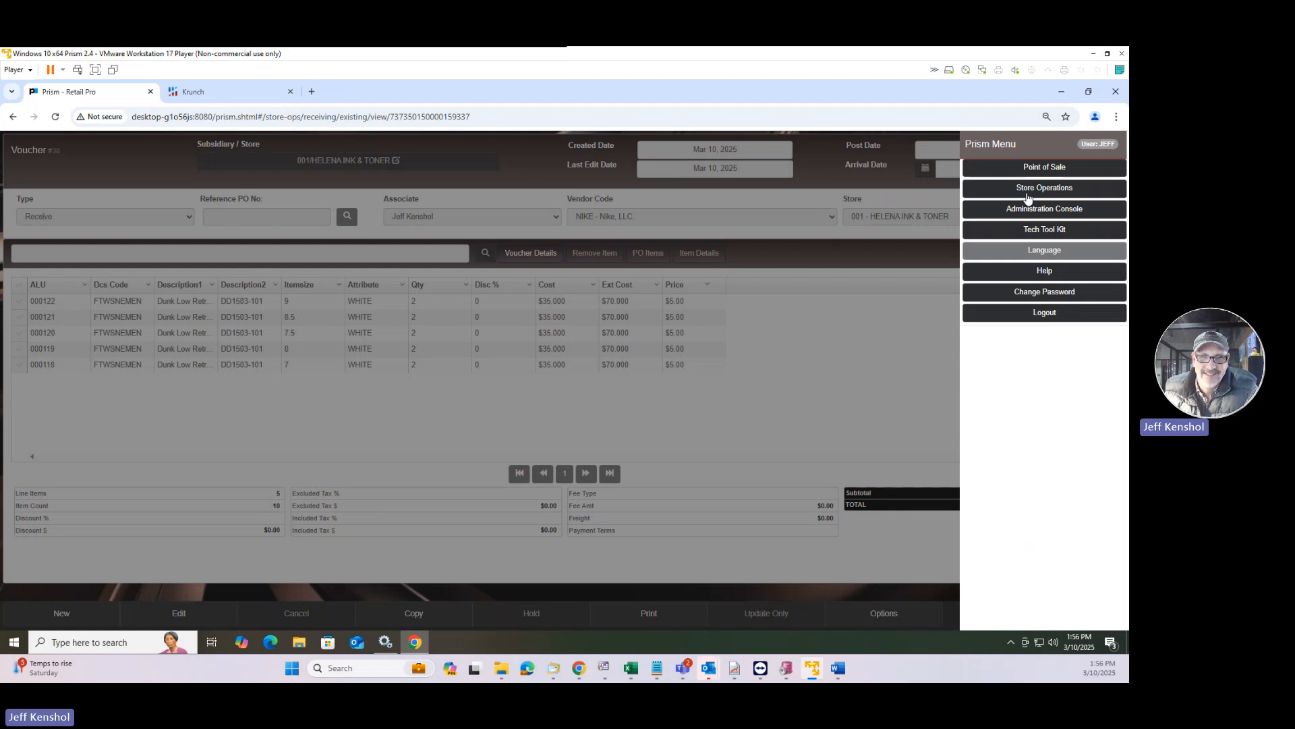
pyautogui.click(1031, 213)
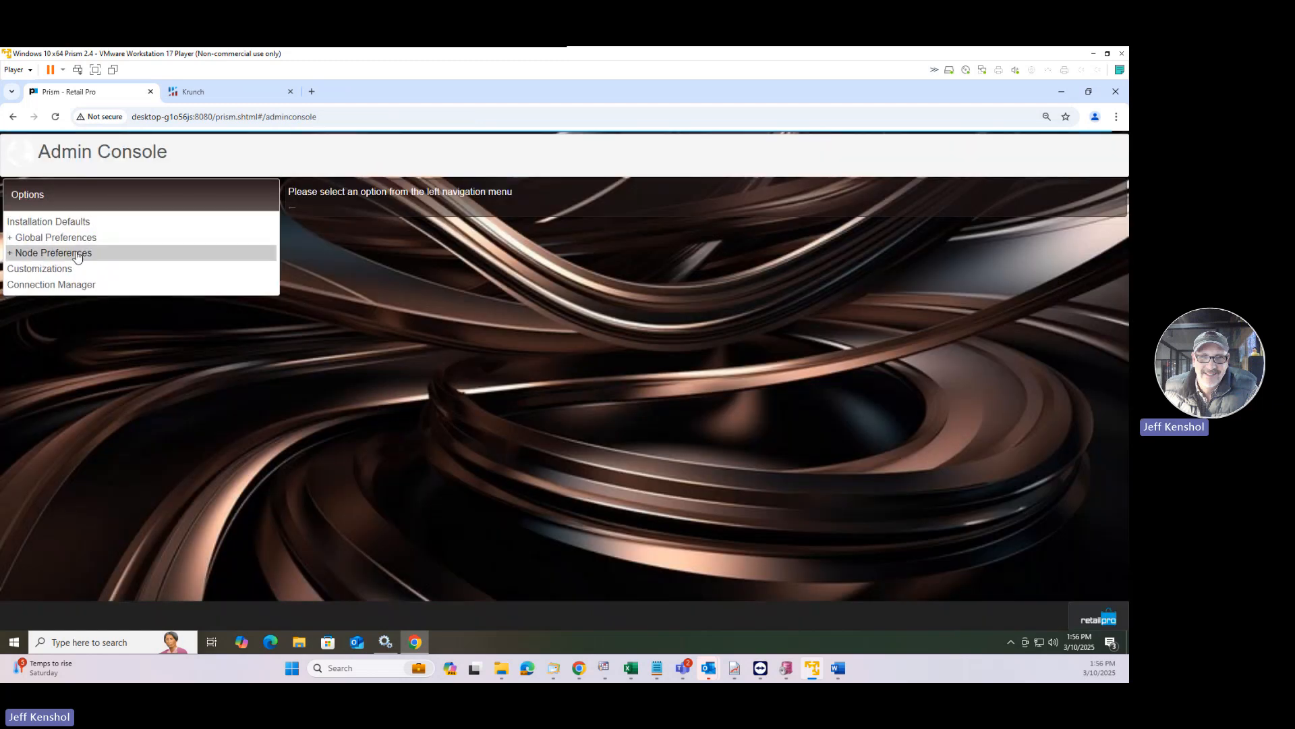
pyautogui.click(76, 254)
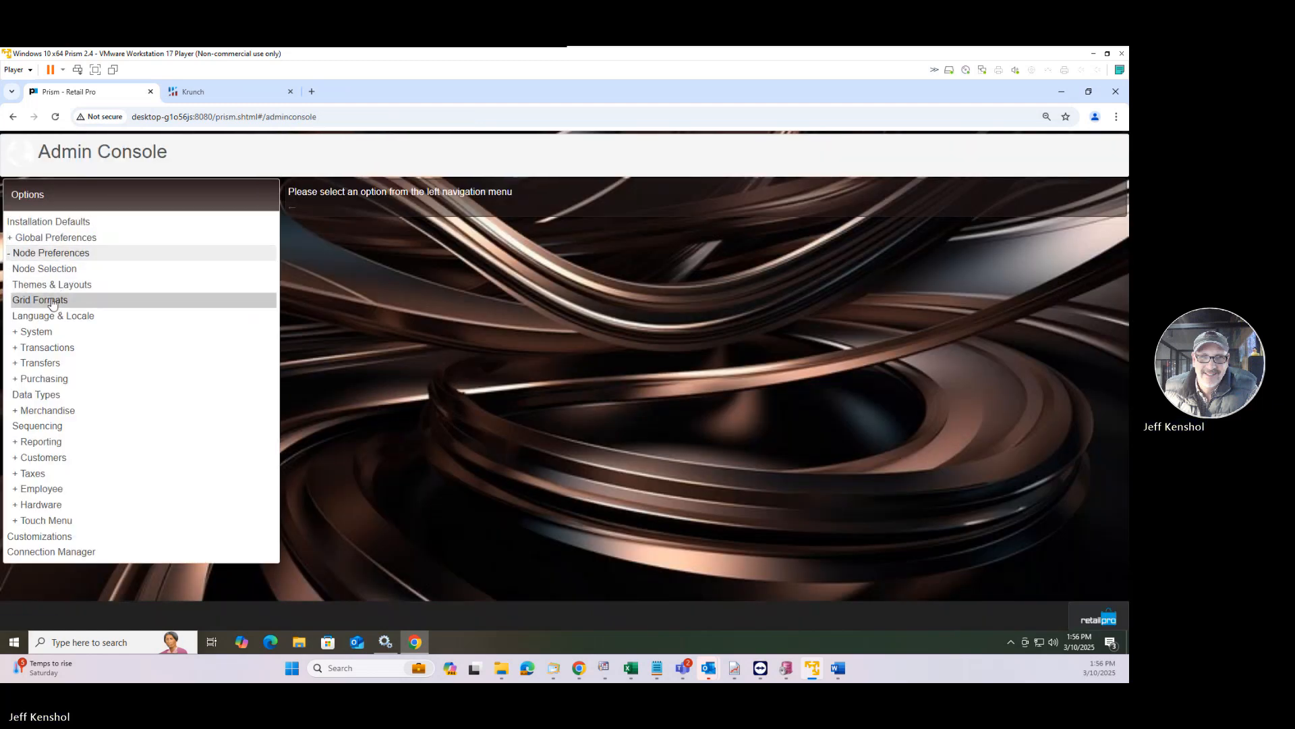
pyautogui.click(46, 347)
pyautogui.click(42, 363)
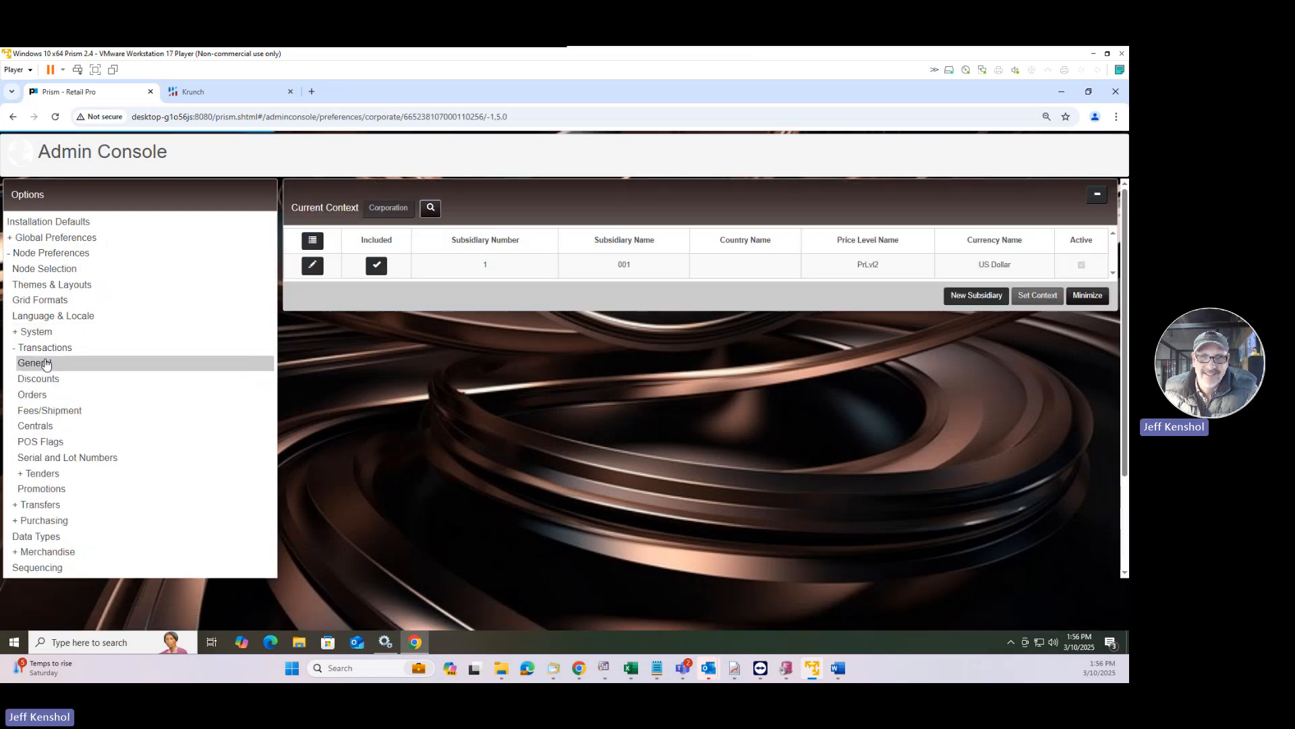
pyautogui.scroll(-3, 702, 389)
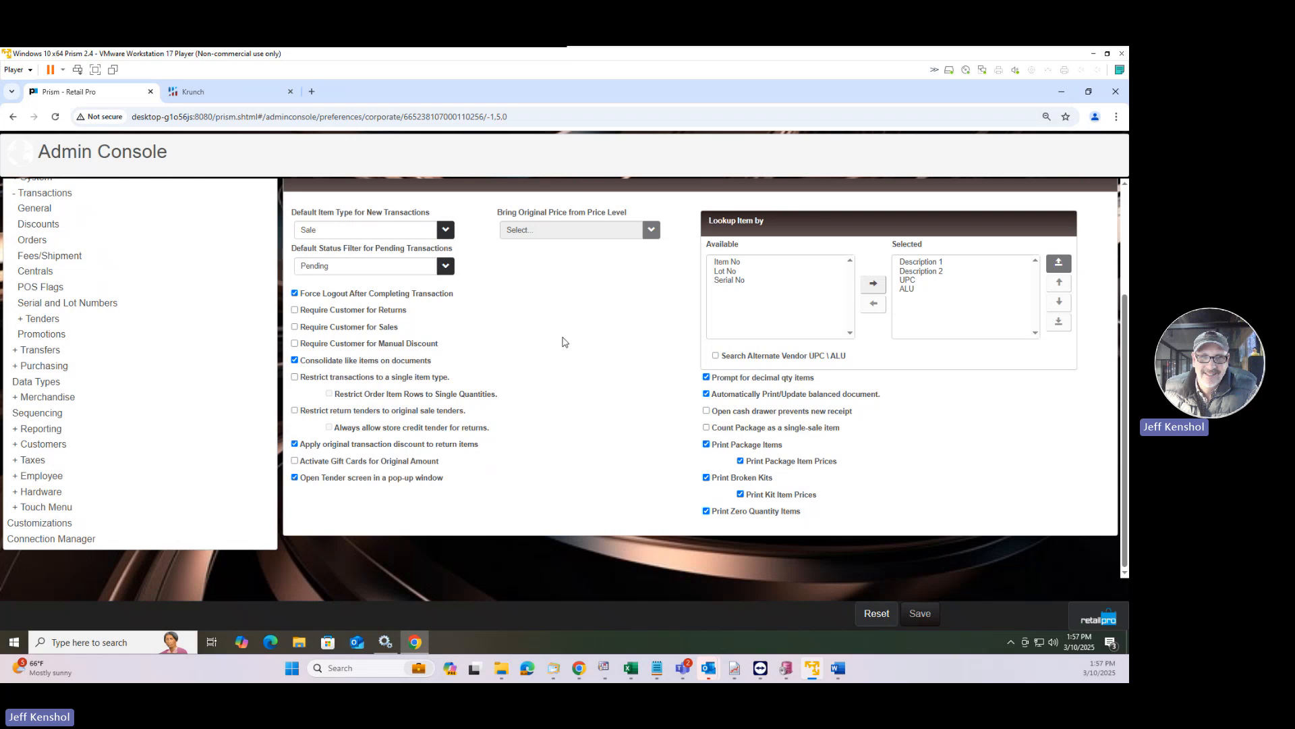
# Step: Leave the transaction preferences and return to Store Operations
pyautogui.click(1073, 618)
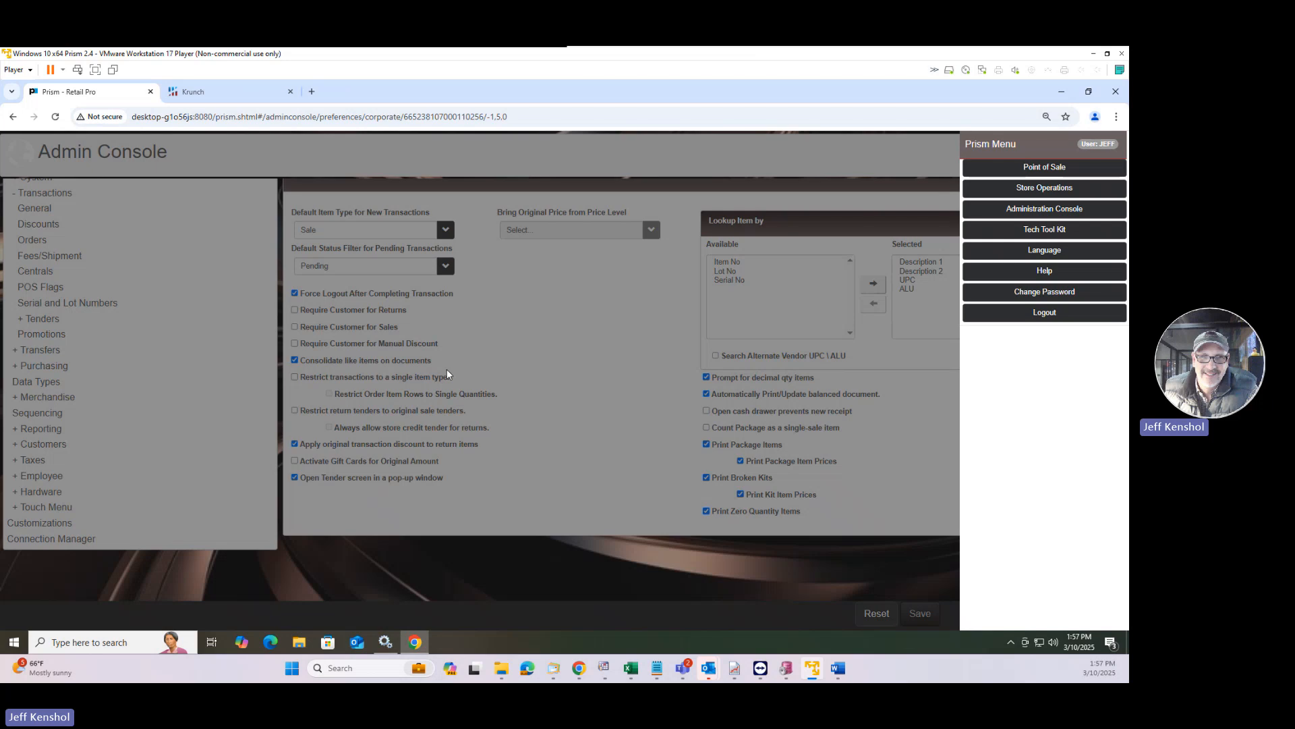
pyautogui.click(655, 416)
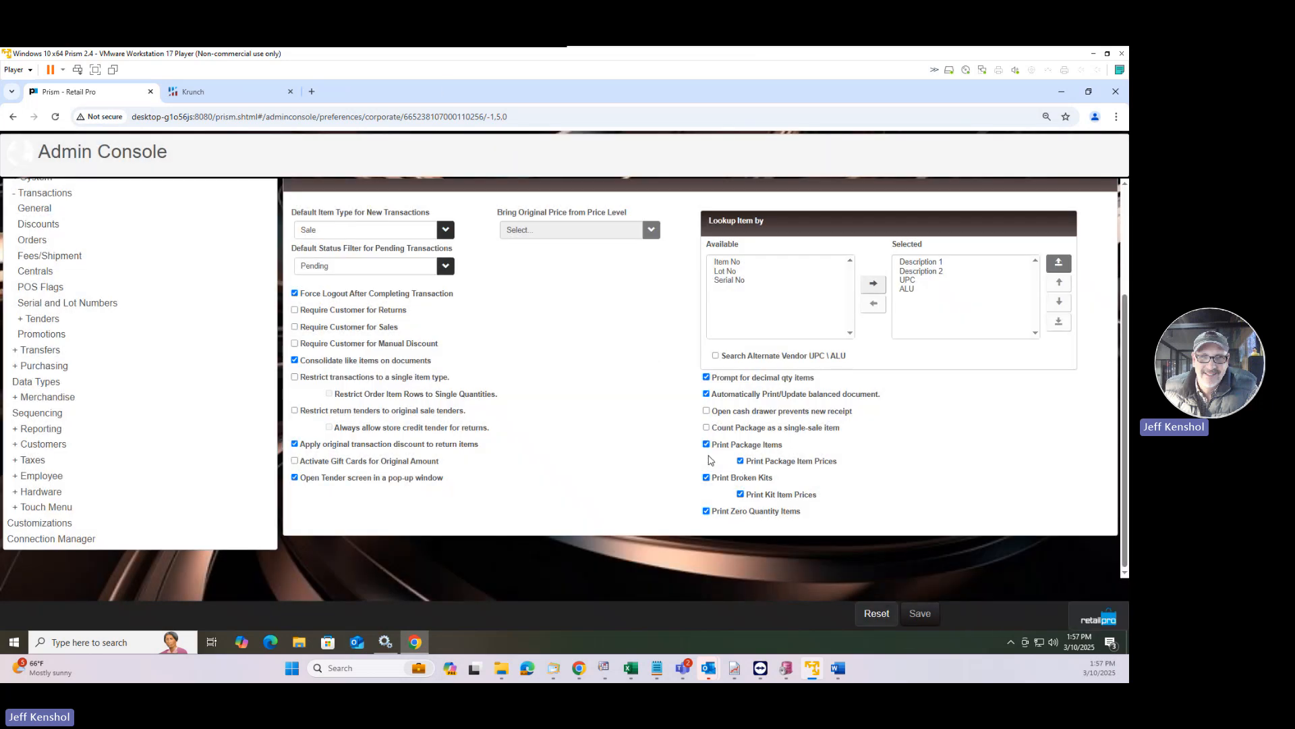
pyautogui.click(1098, 618)
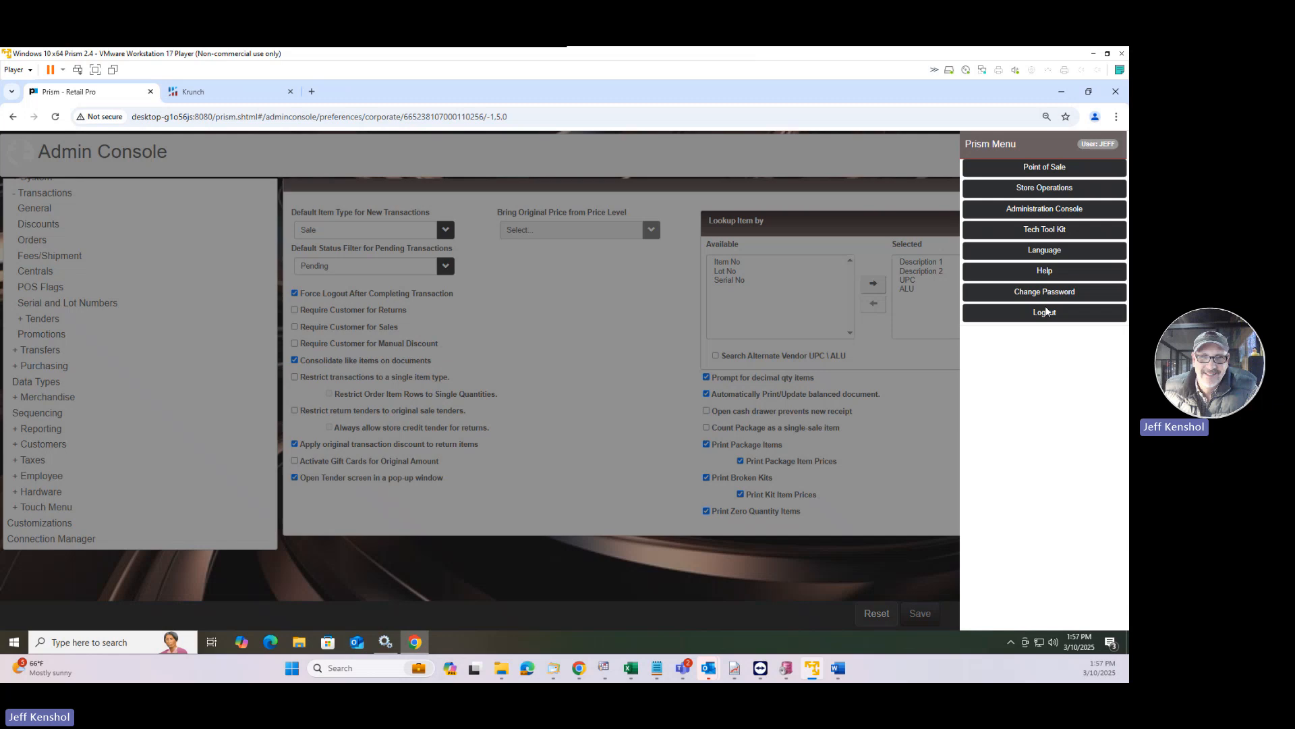
pyautogui.click(1016, 190)
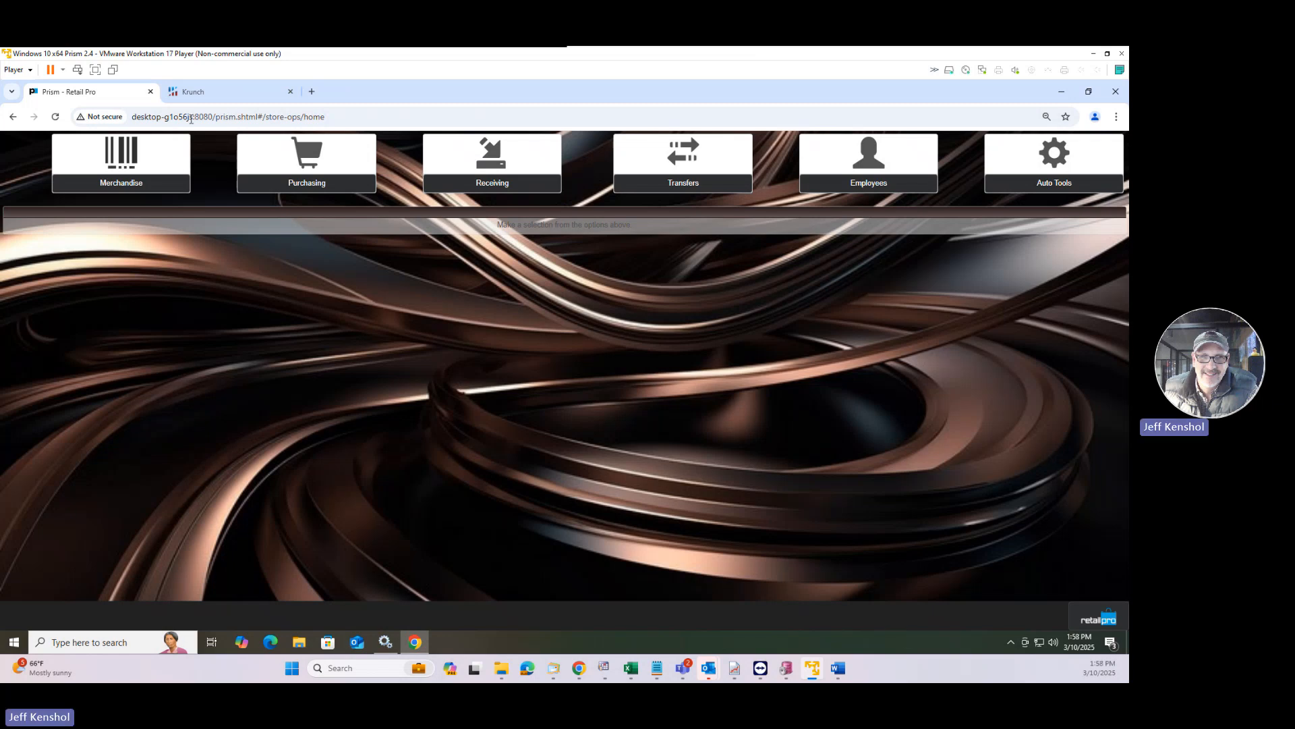
# Step: Switch to Retail Pro Reports, run the Customer Order Status report and examine the orders' quantities, deposits and balances
pyautogui.click(202, 93)
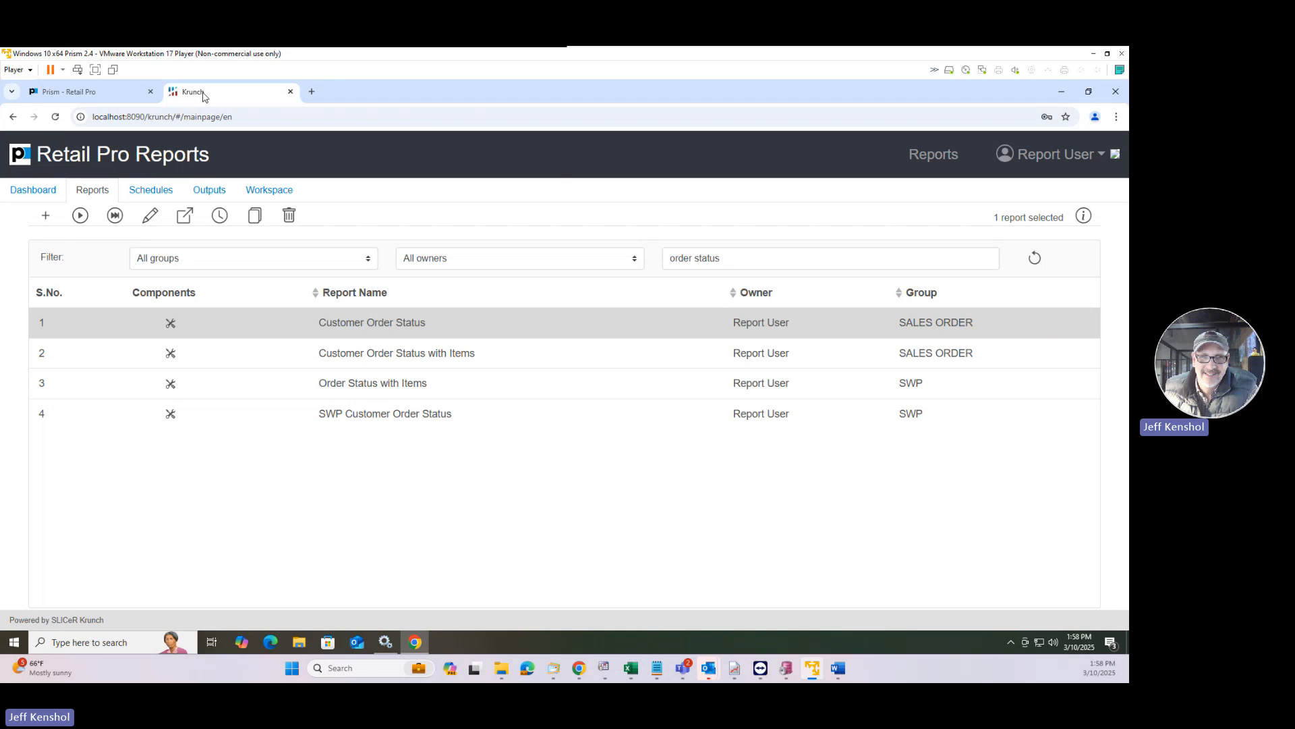
pyautogui.click(434, 360)
pyautogui.click(431, 332)
pyautogui.click(428, 350)
pyautogui.click(431, 328)
pyautogui.click(429, 353)
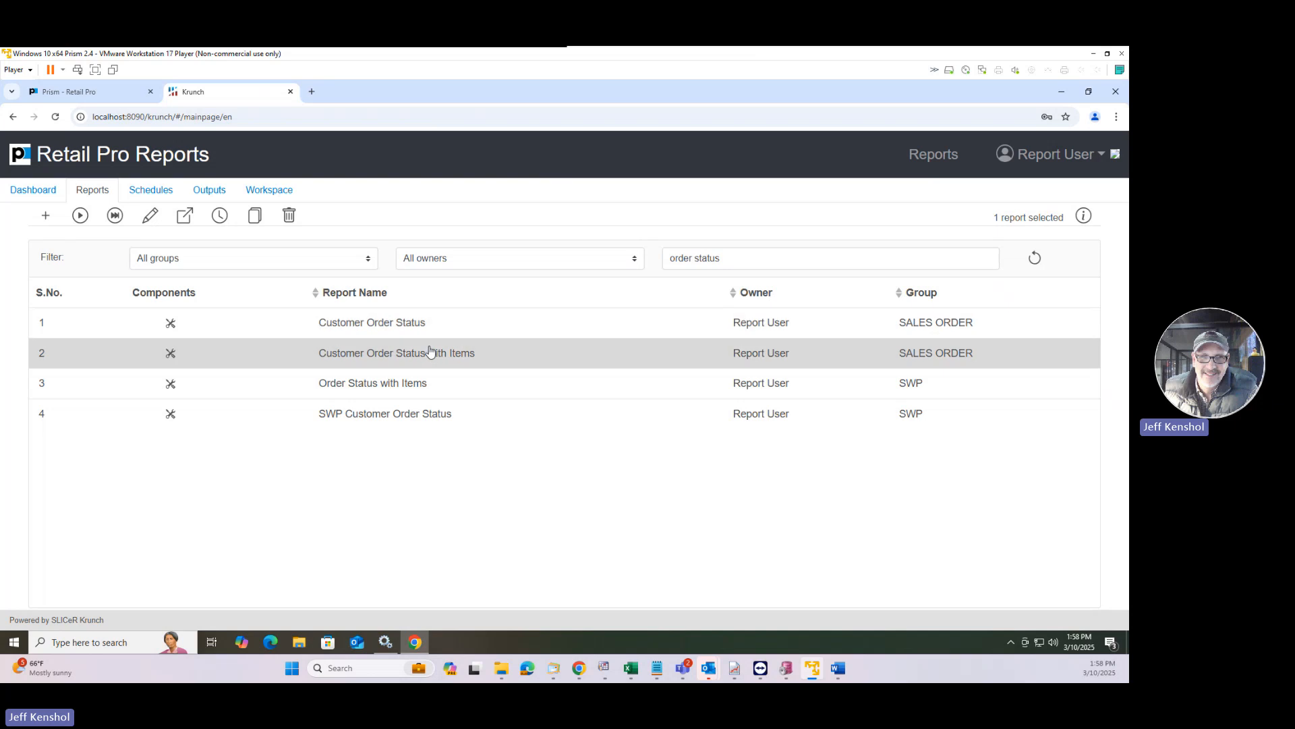
pyautogui.click(434, 332)
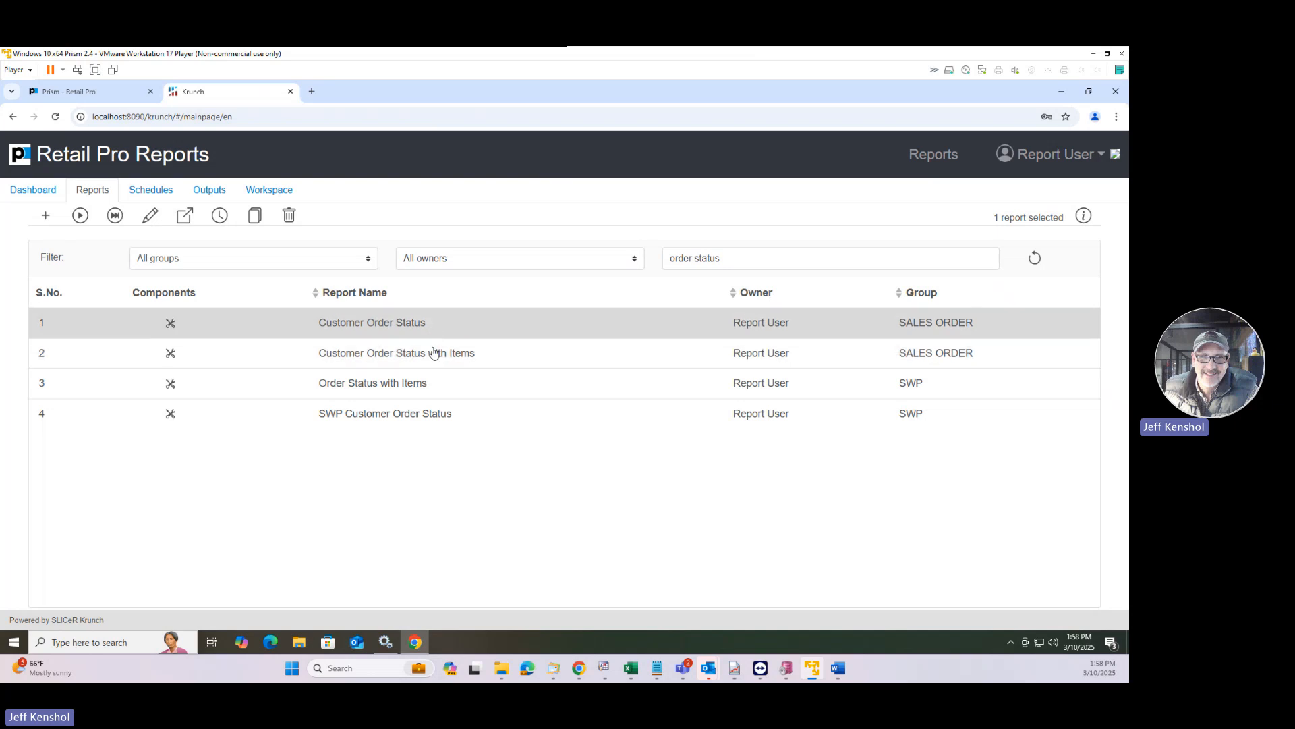
pyautogui.click(434, 352)
pyautogui.click(437, 331)
pyautogui.click(116, 216)
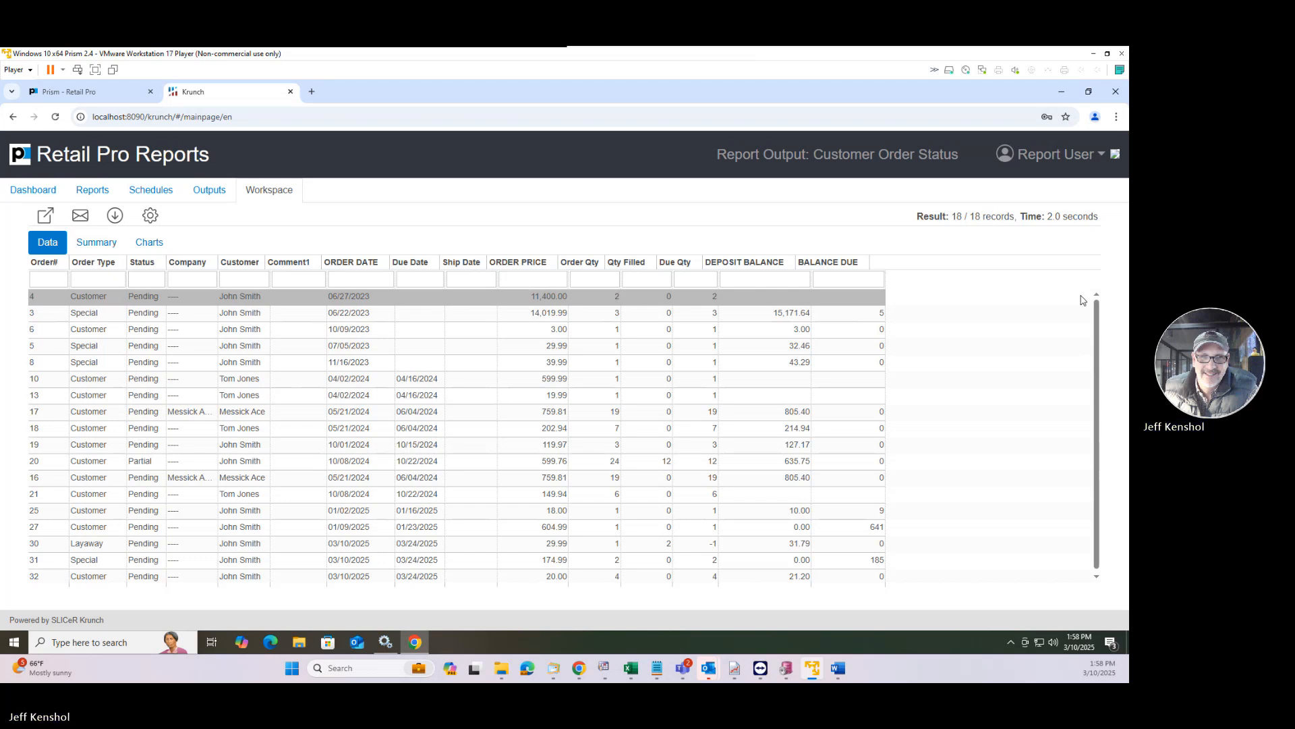
pyautogui.scroll(-1, 1076, 331)
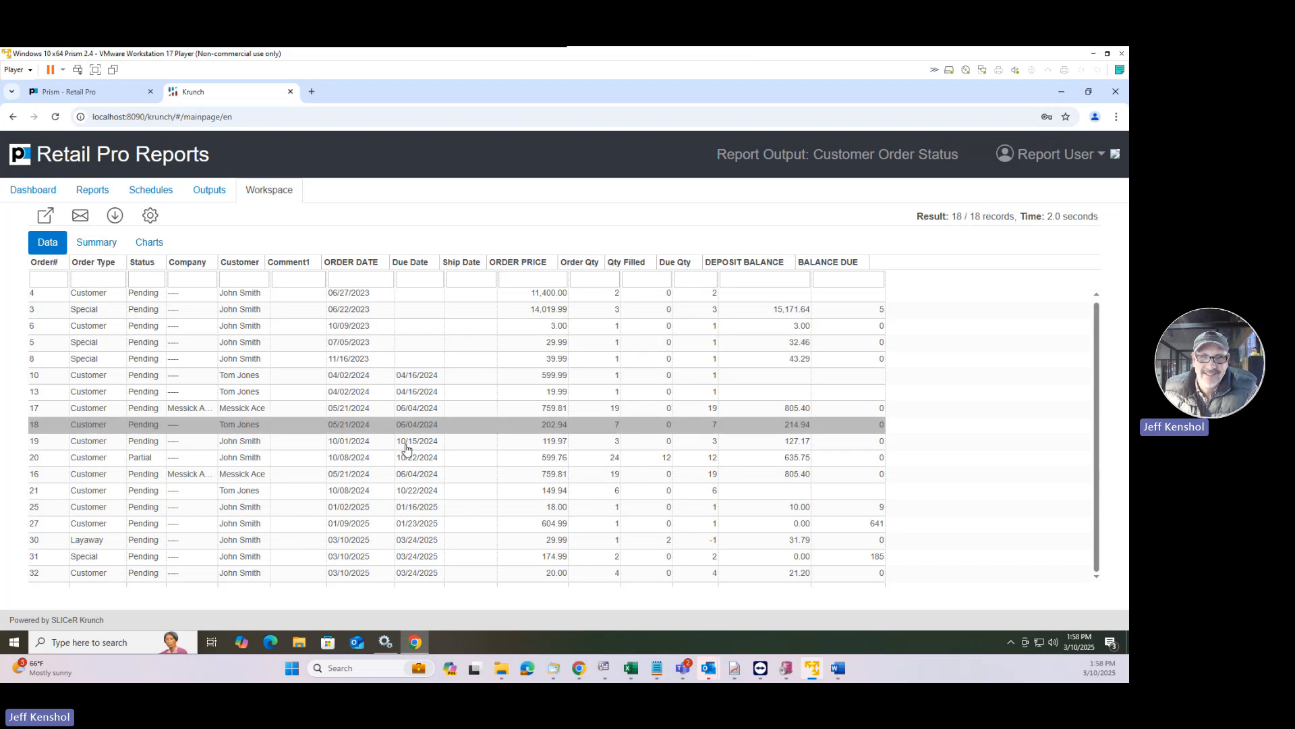
pyautogui.scroll(1, 408, 531)
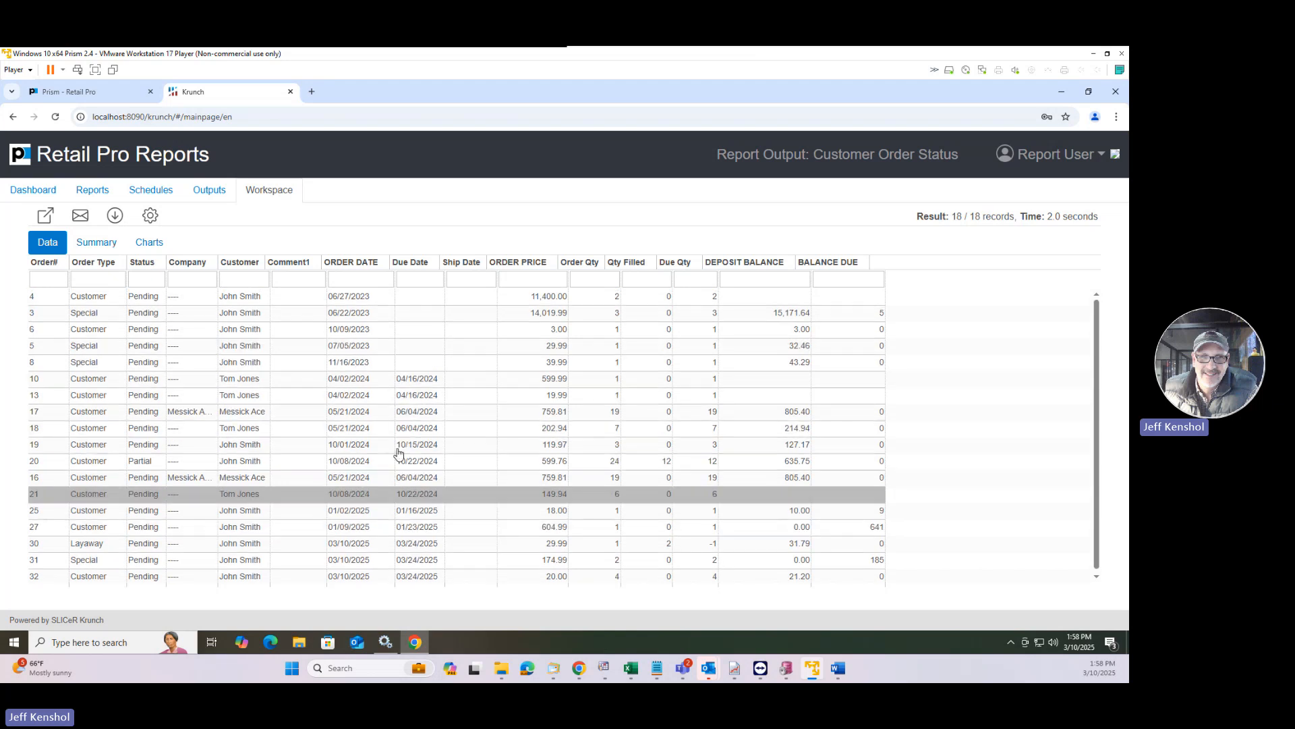
# Step: Run the Customer Order Status with Items report and look through the item lines of each order
pyautogui.click(99, 193)
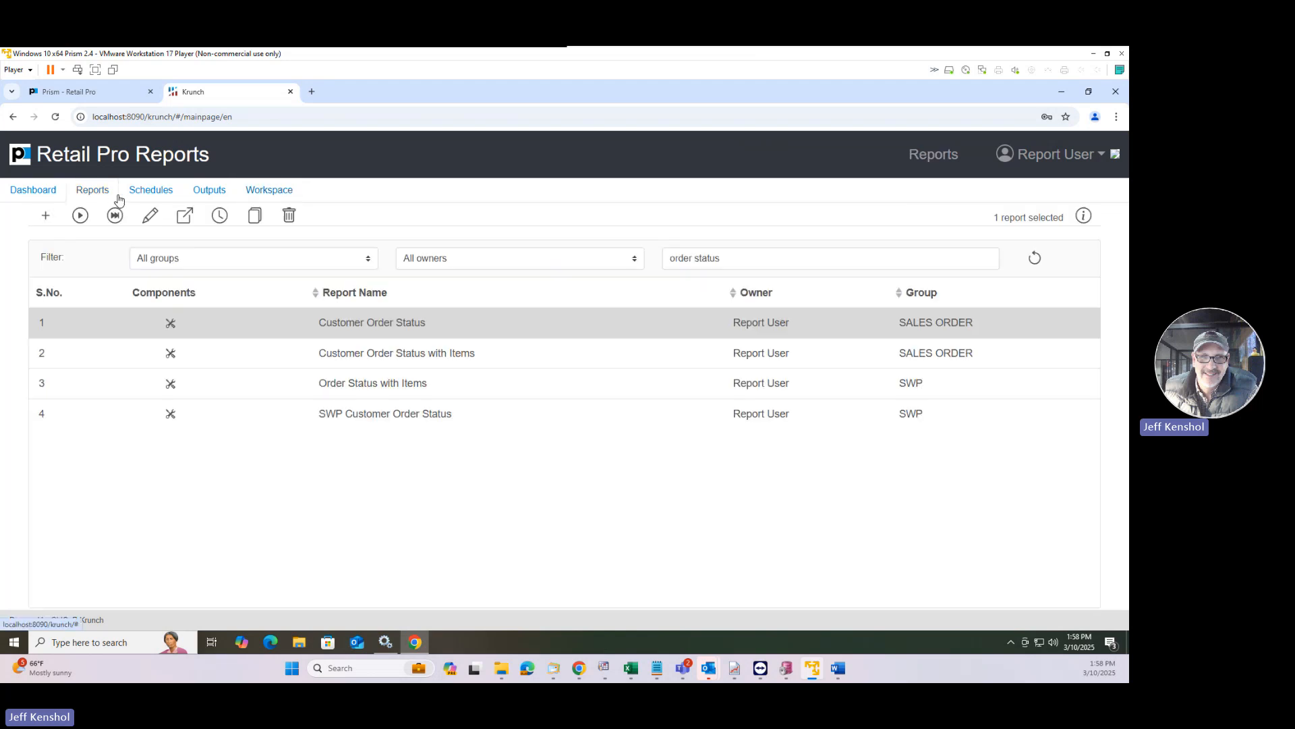
pyautogui.click(366, 365)
pyautogui.click(368, 327)
pyautogui.click(369, 356)
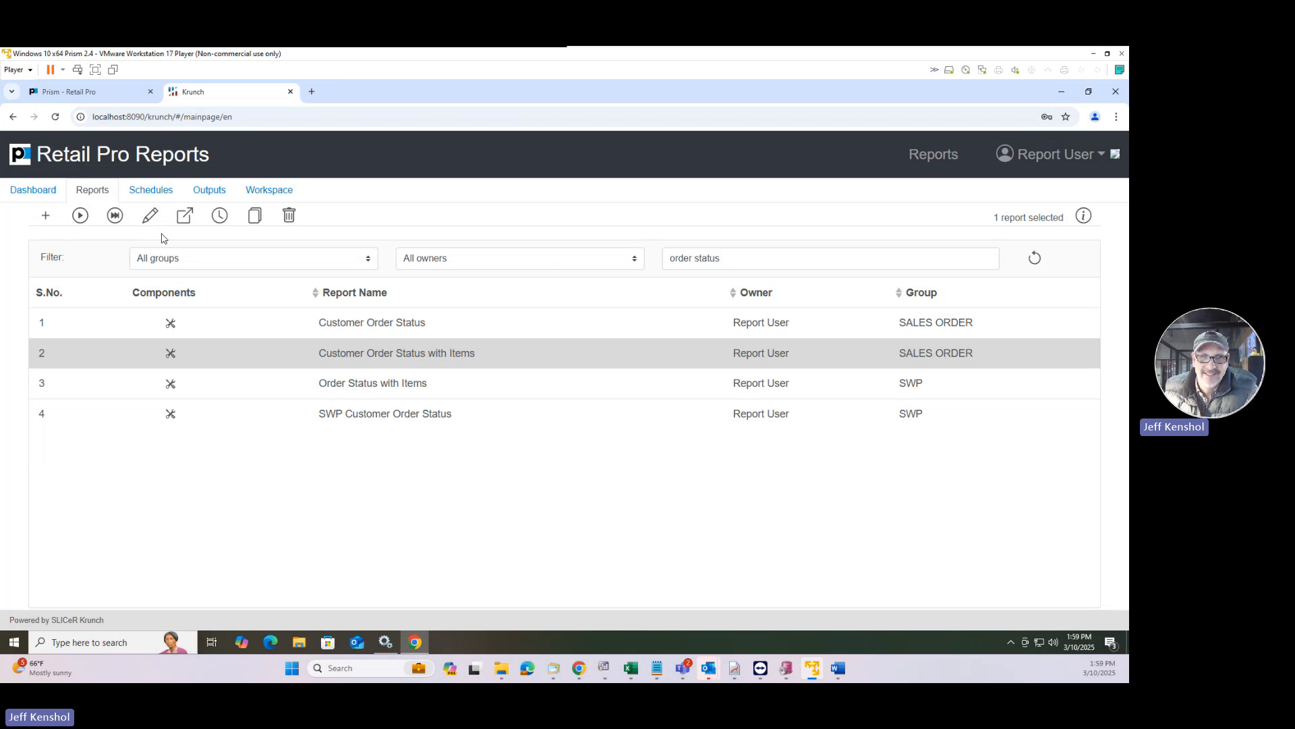
pyautogui.click(113, 222)
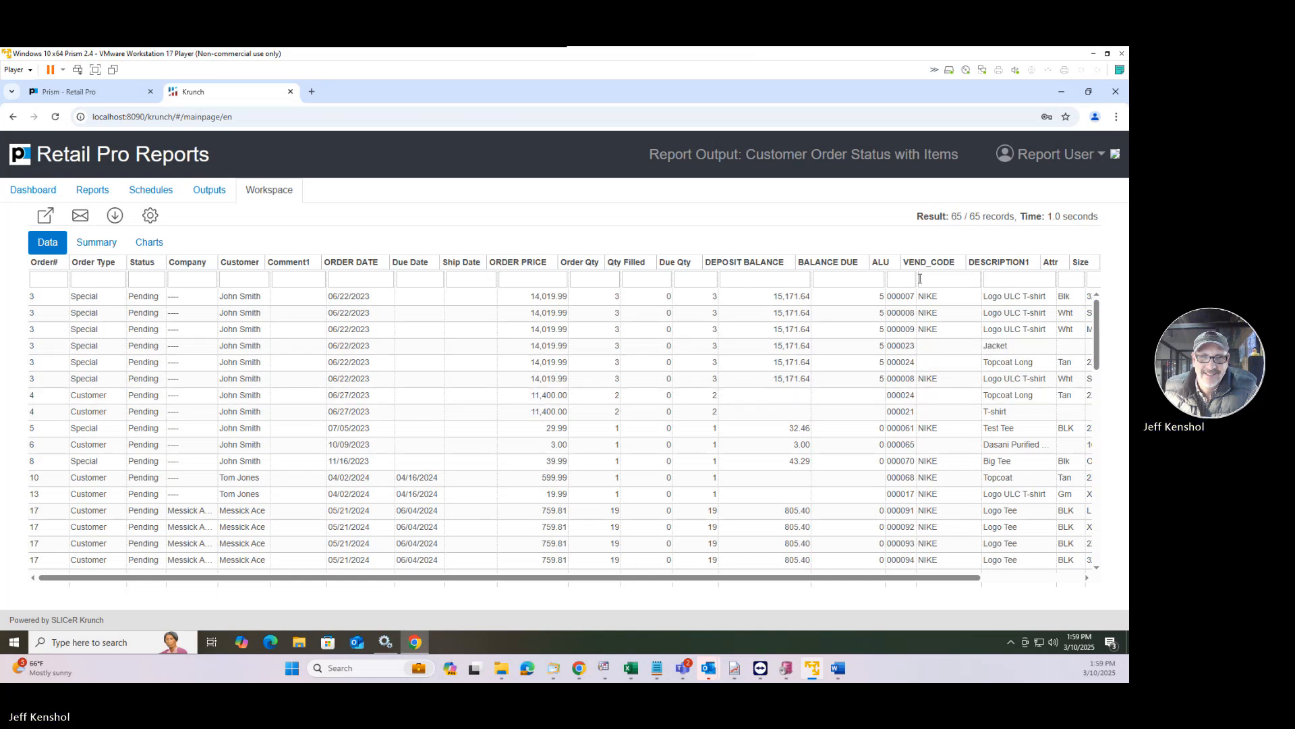
pyautogui.scroll(-2, 673, 446)
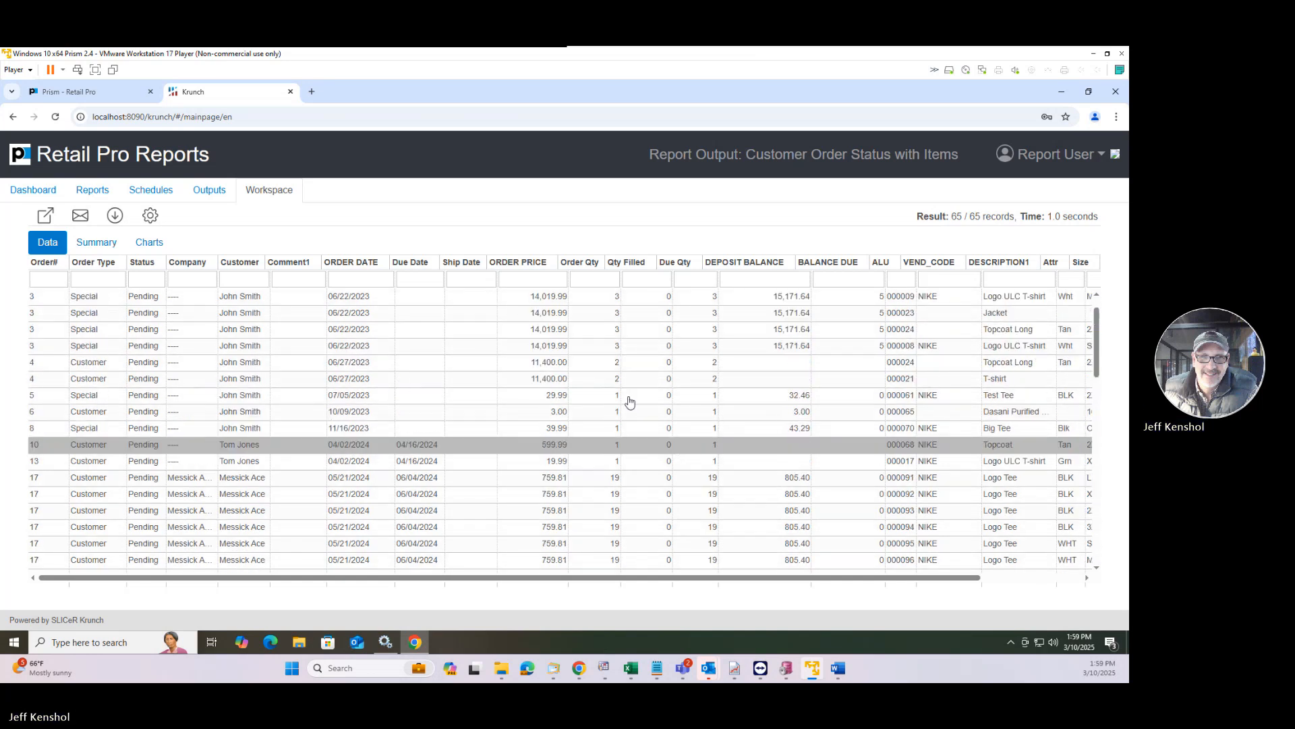
# Step: Run the Order Status with Items report from the SWP group and examine its order columns through the ordered, sold and due item quantities
pyautogui.click(92, 190)
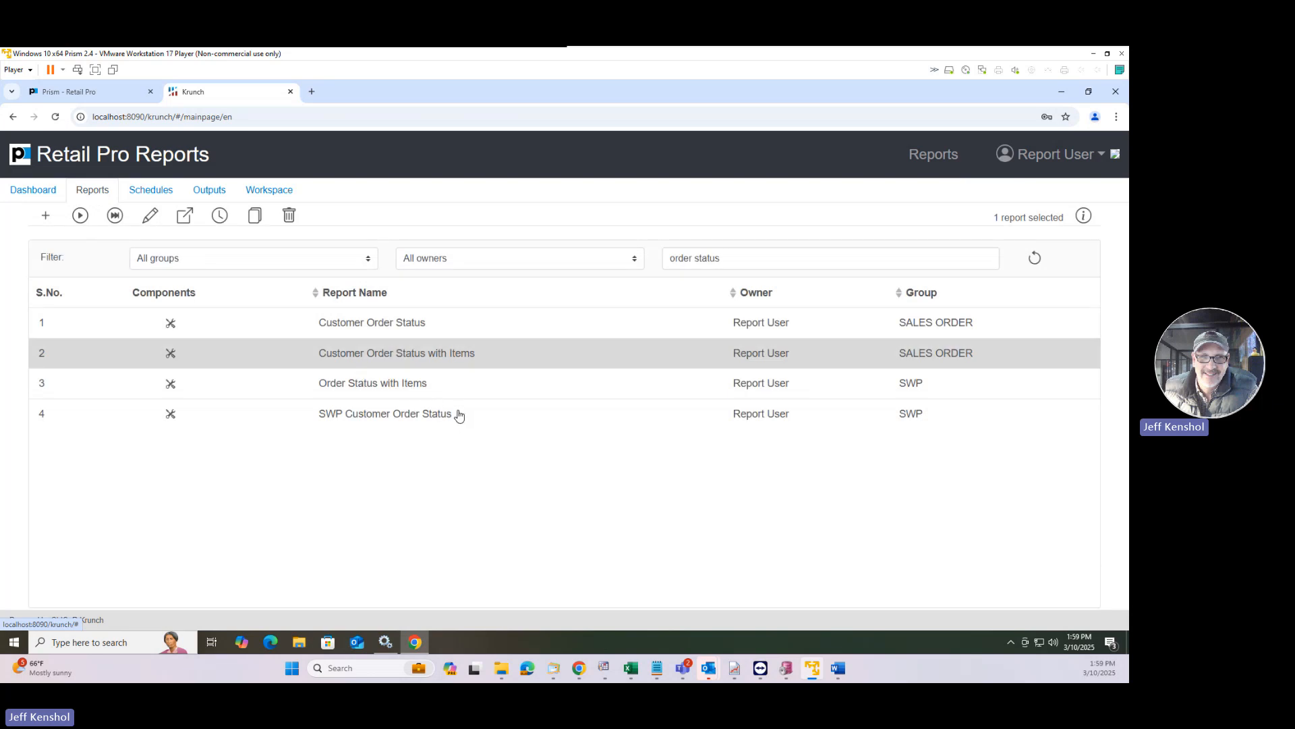
pyautogui.click(432, 386)
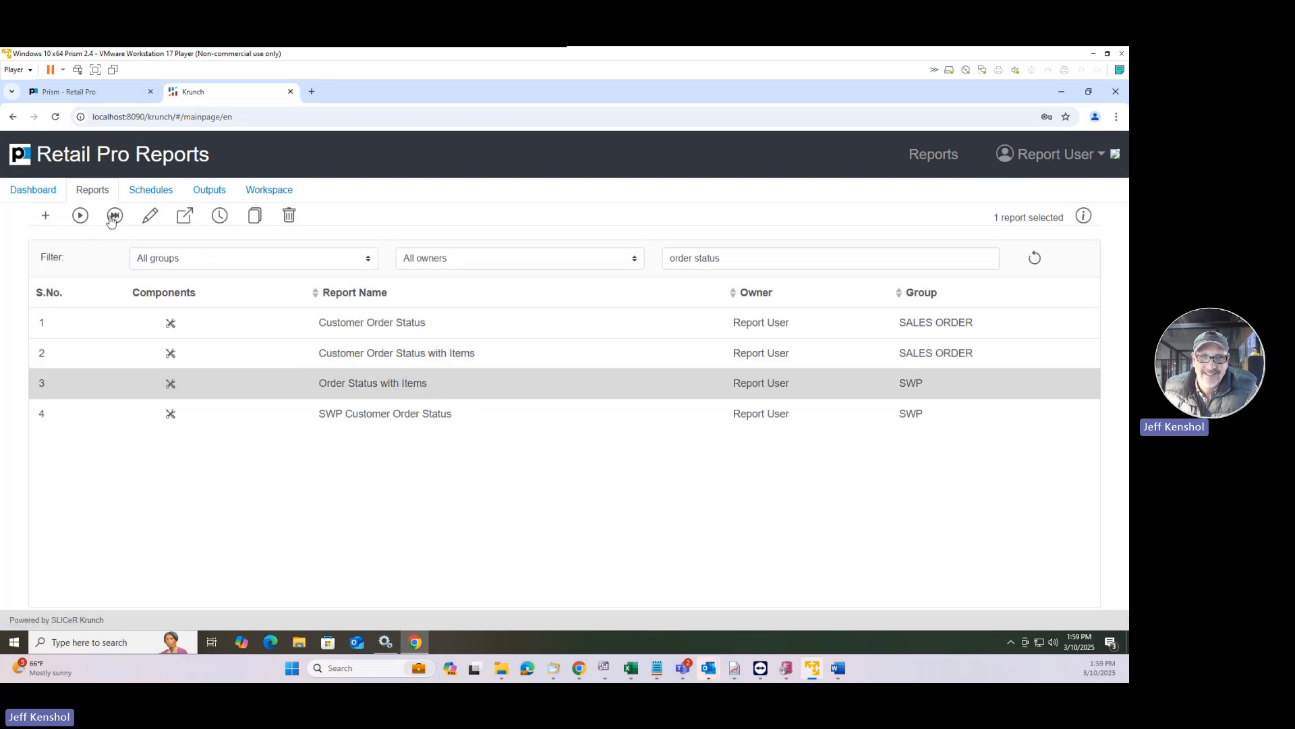
pyautogui.click(80, 216)
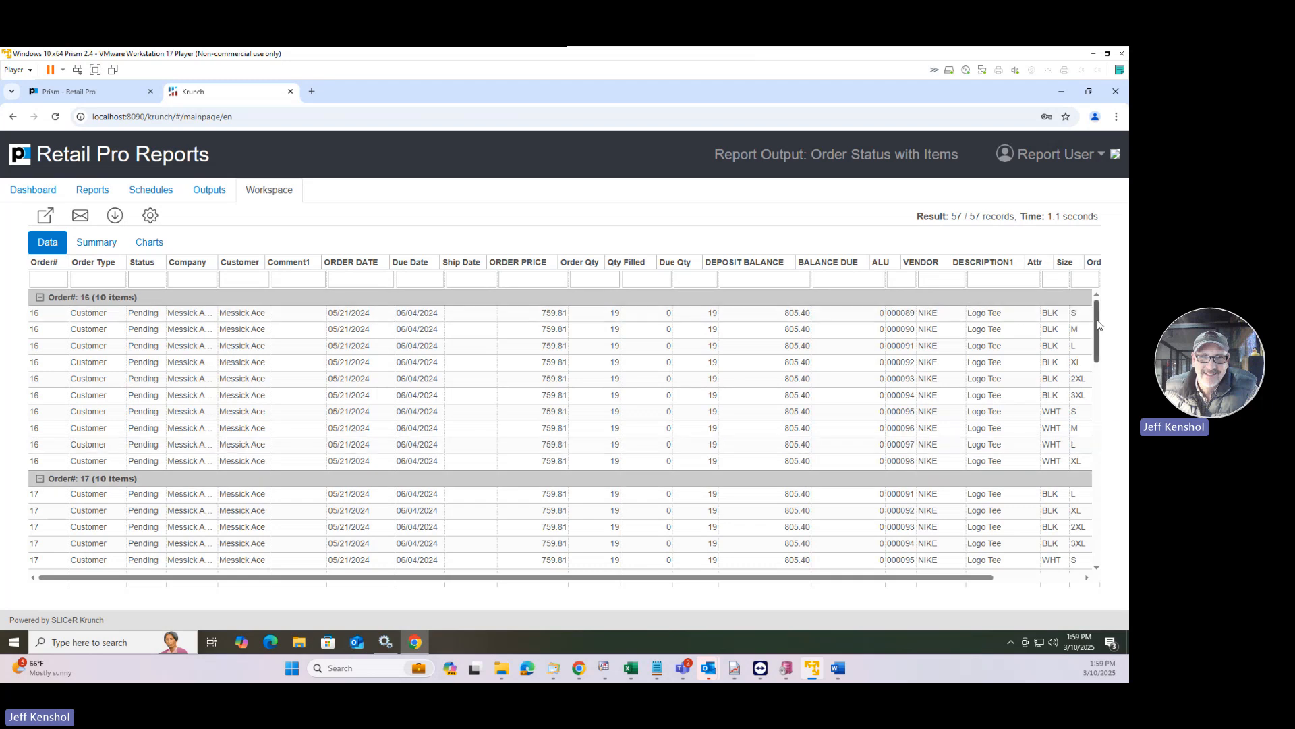
pyautogui.moveTo(1097, 324)
pyautogui.mouseDown()
pyautogui.moveTo(1100, 375)
pyautogui.moveTo(1104, 318)
pyautogui.mouseUp()
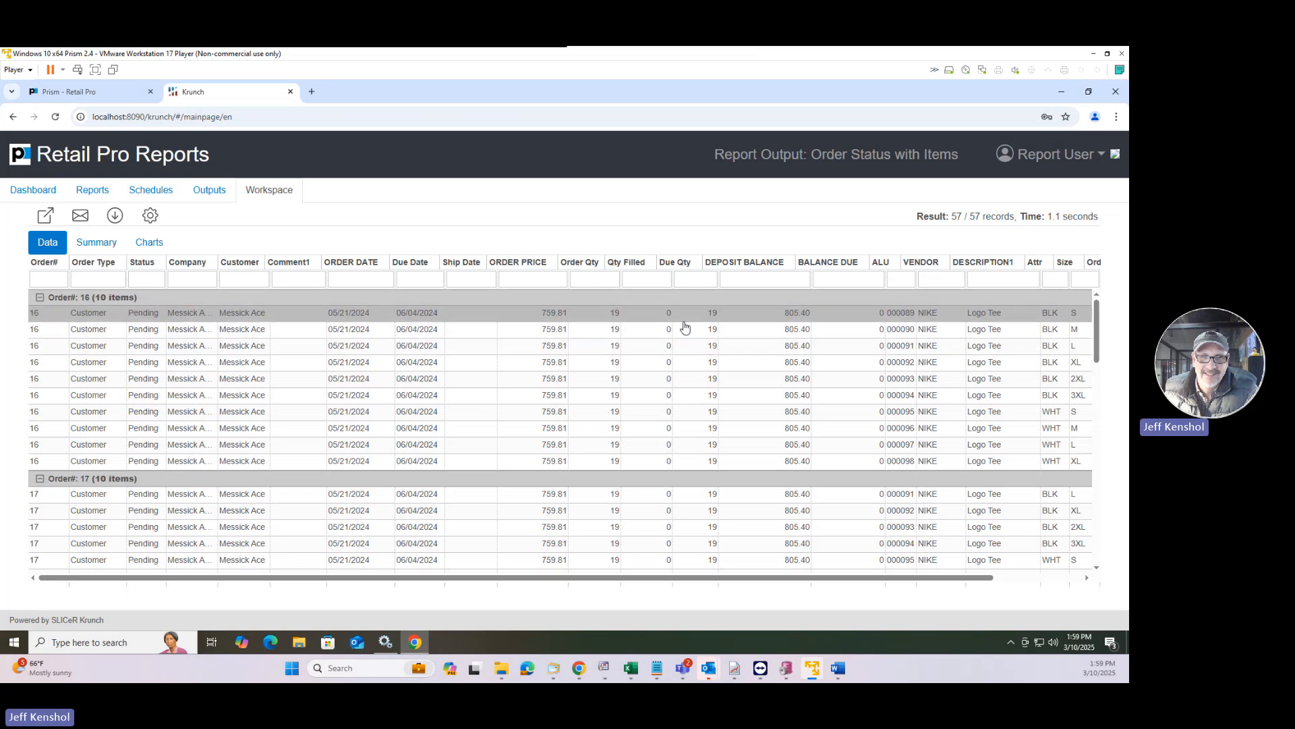
pyautogui.moveTo(510, 582); pyautogui.dragTo(810, 588)
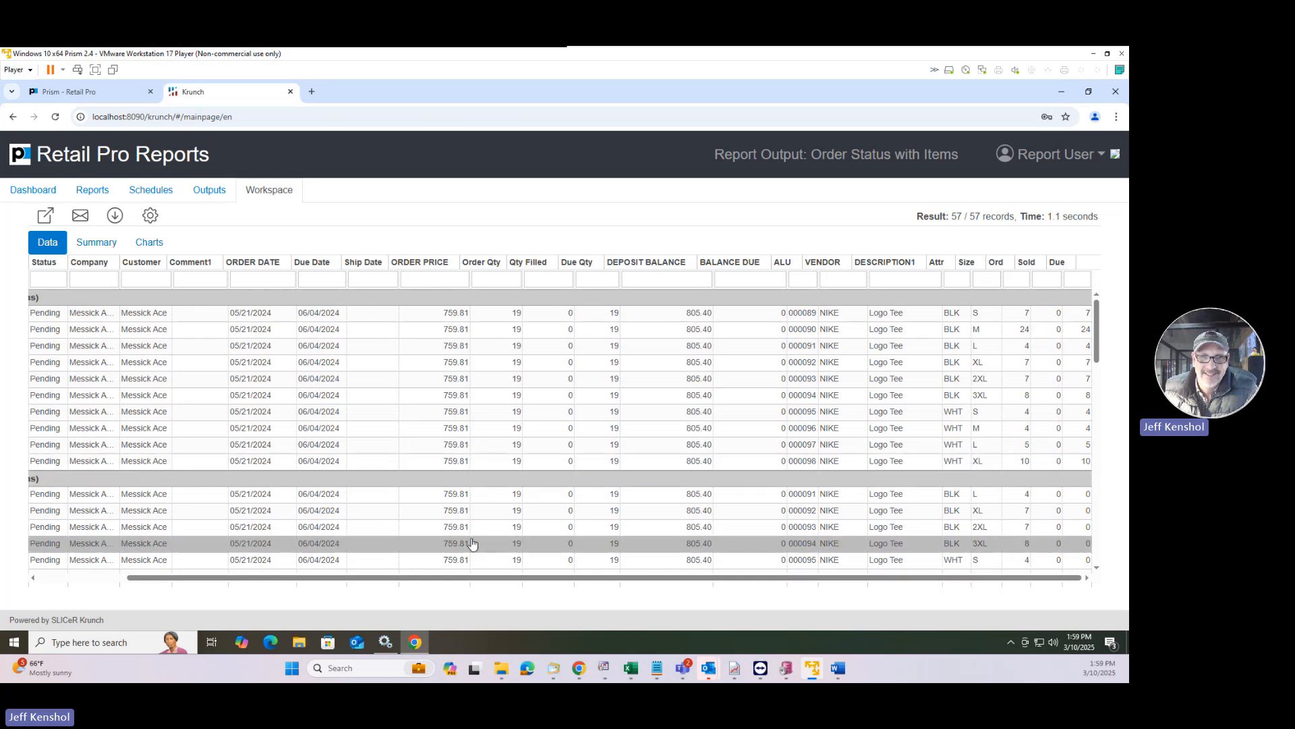
pyautogui.hscroll(-3, 483, 581)
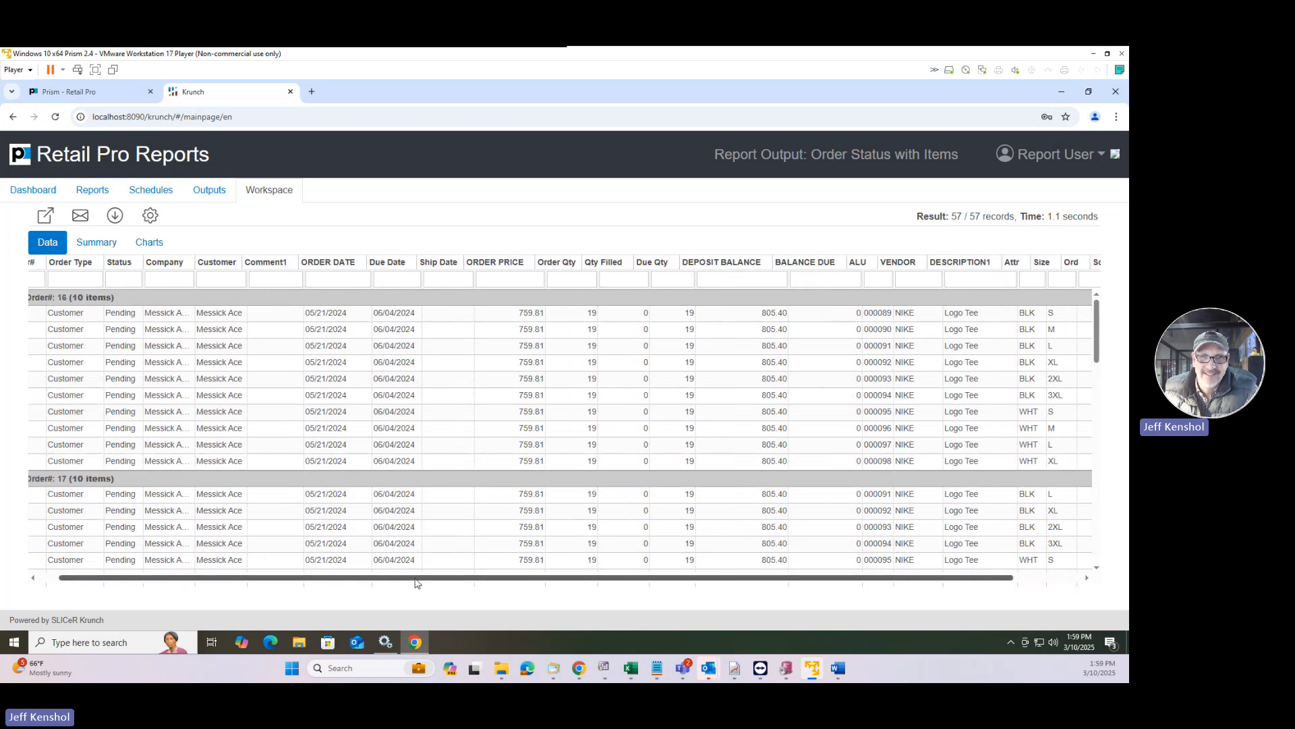
pyautogui.hscroll(3, 485, 584)
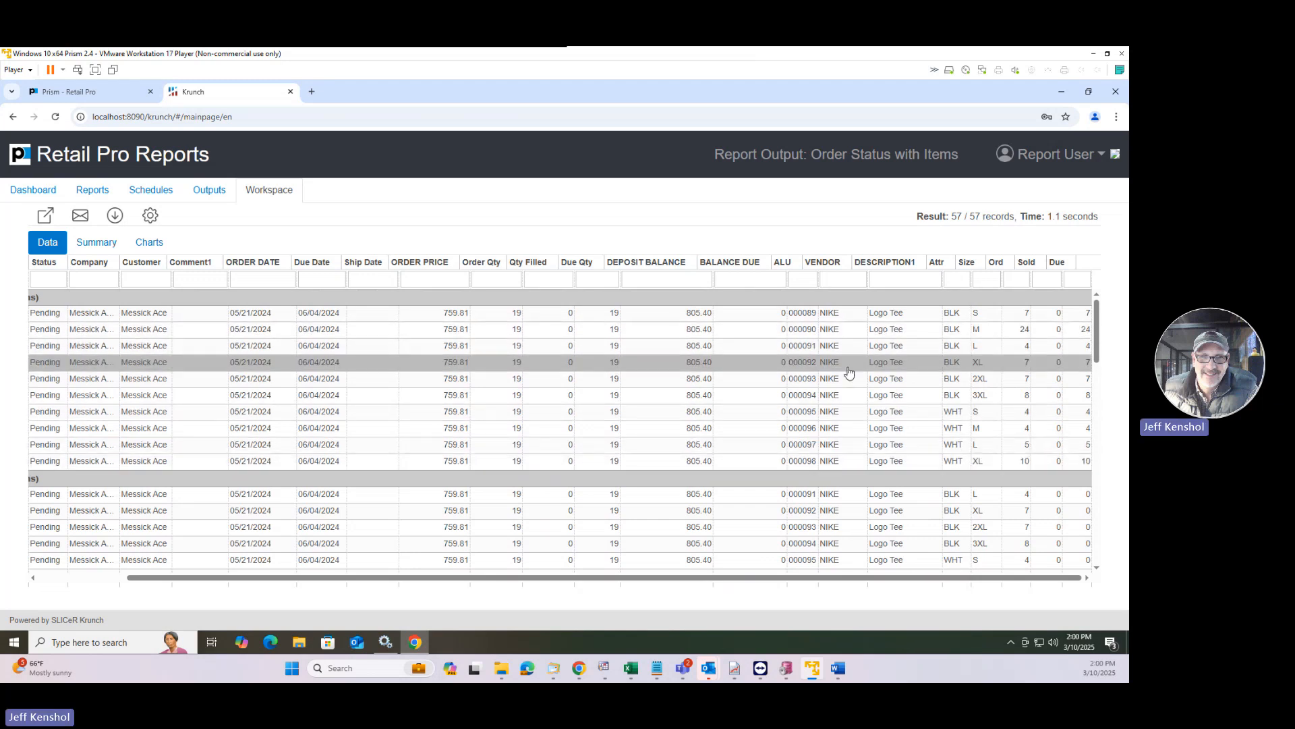
# Step: Look through the item lines grouped by order down to the end of the report, then return to the list of reports
pyautogui.scroll(-1, 612, 375)
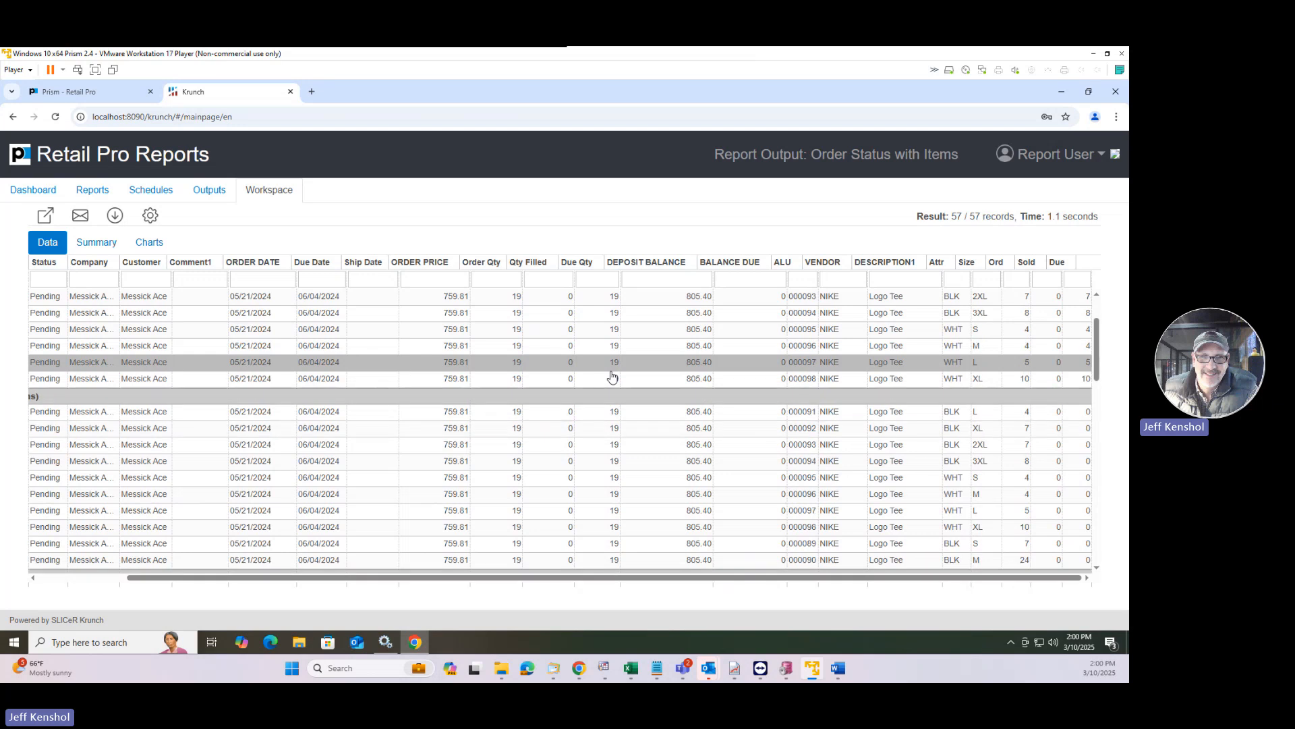
pyautogui.scroll(1, 612, 378)
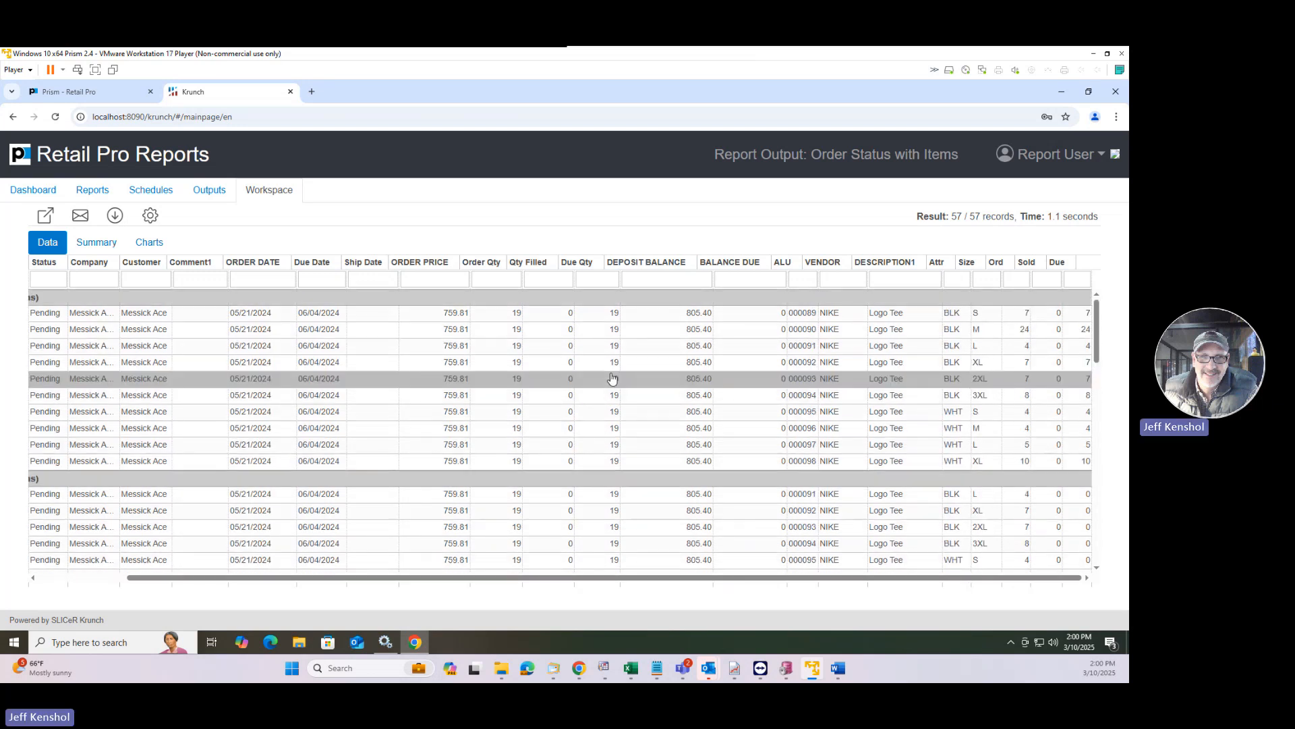
pyautogui.scroll(-3, 594, 371)
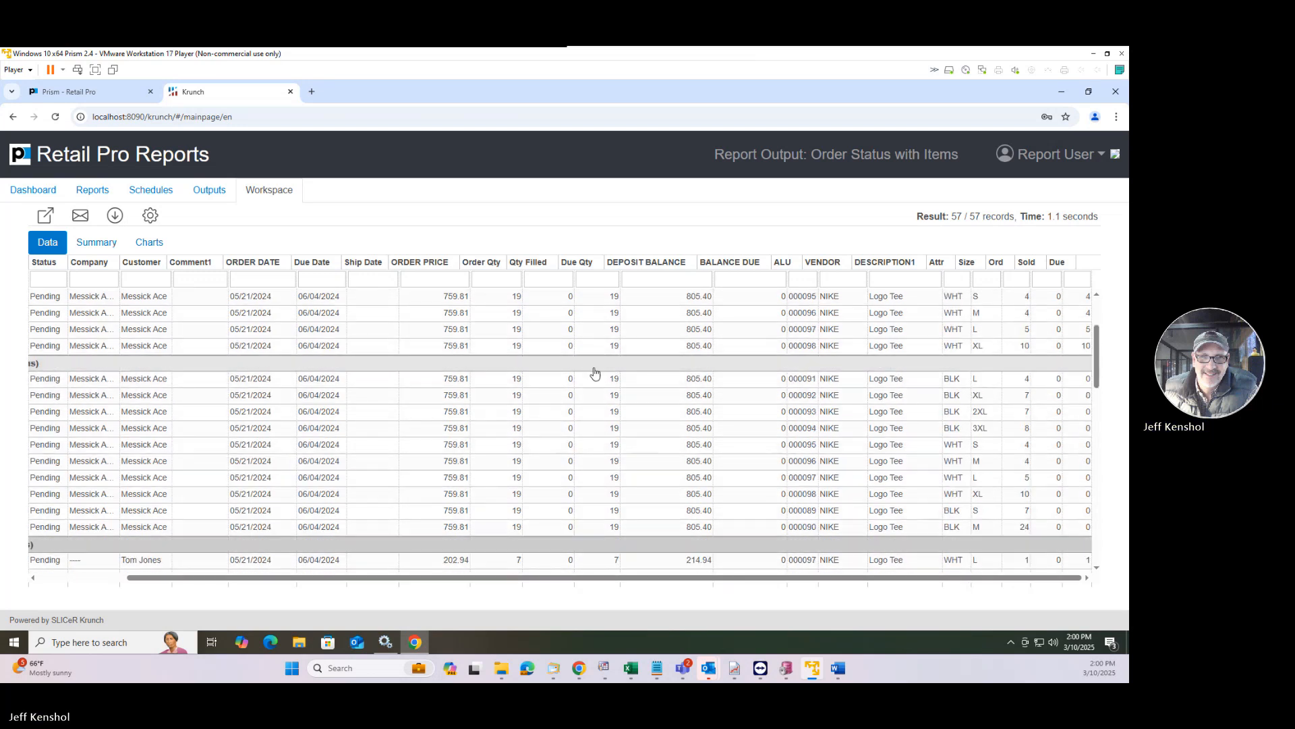
pyautogui.scroll(-4, 595, 372)
pyautogui.scroll(-3, 593, 381)
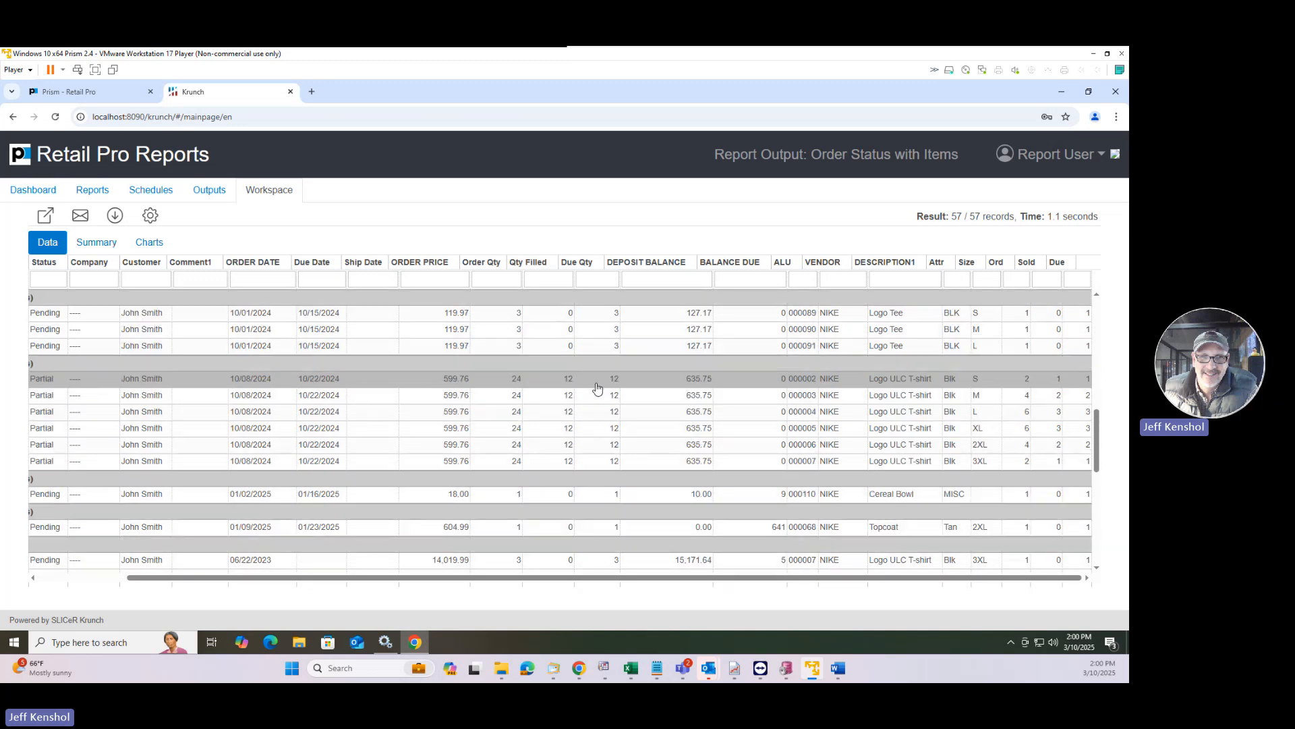
pyautogui.scroll(-3, 597, 388)
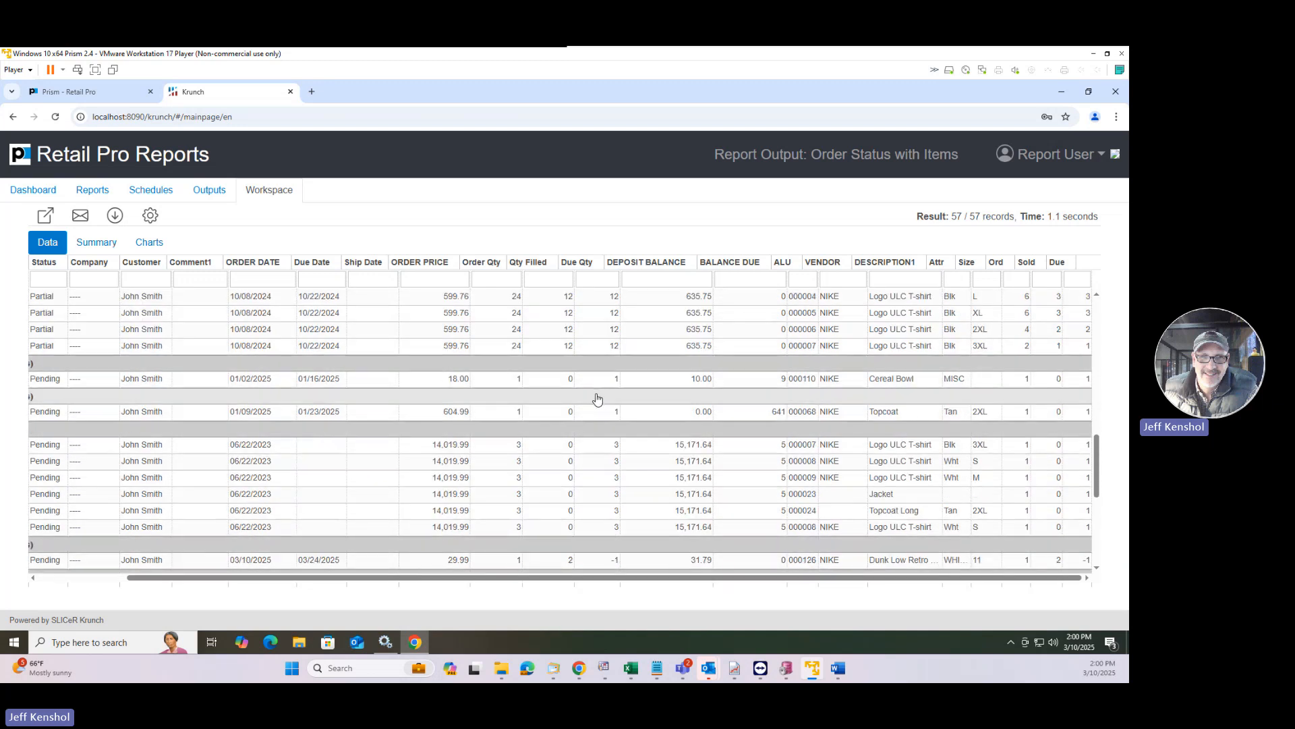
pyautogui.scroll(-3, 597, 398)
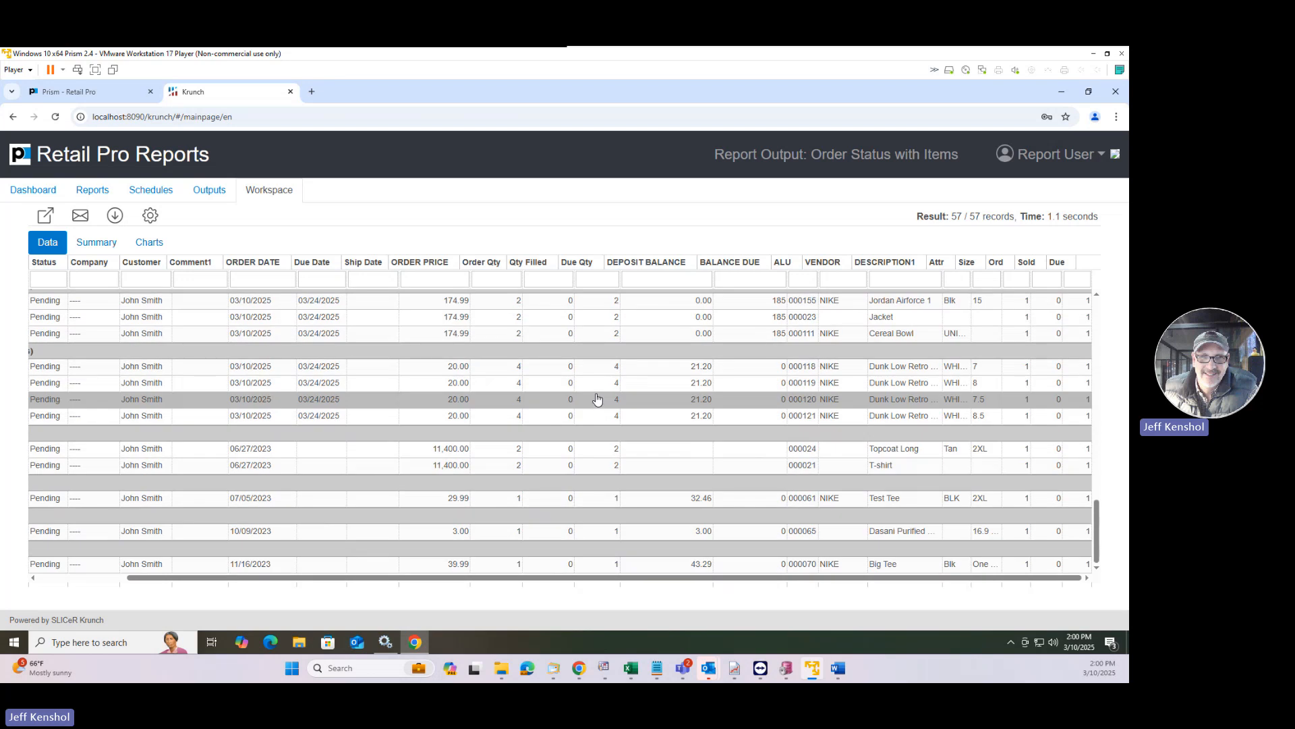
pyautogui.scroll(5, 597, 399)
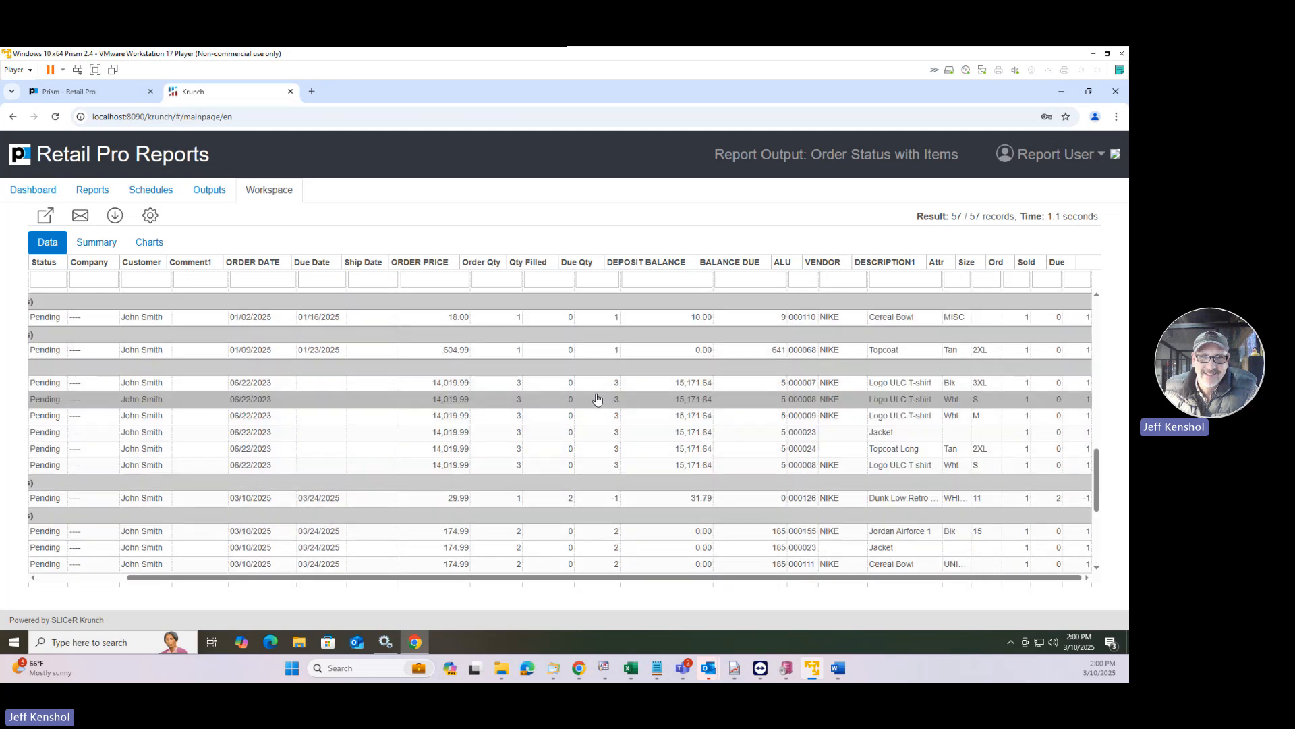
pyautogui.scroll(10, 599, 379)
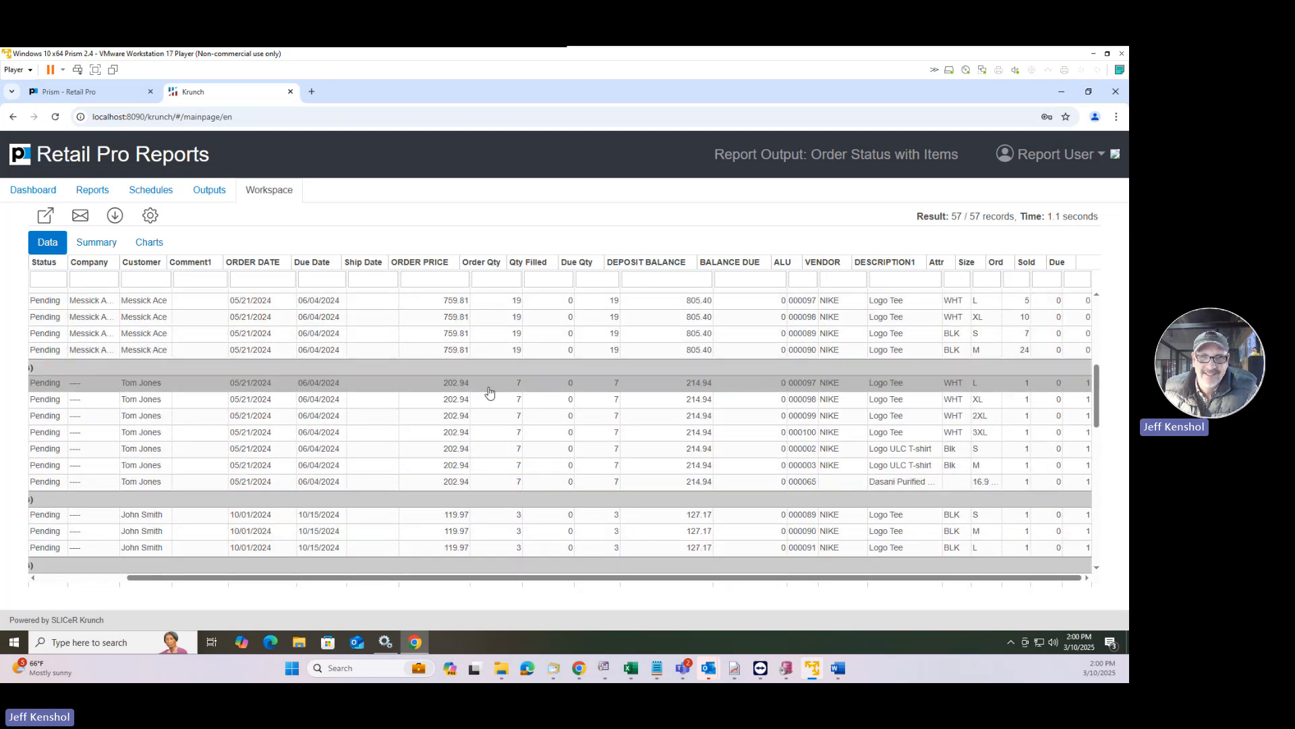
pyautogui.scroll(2, 450, 388)
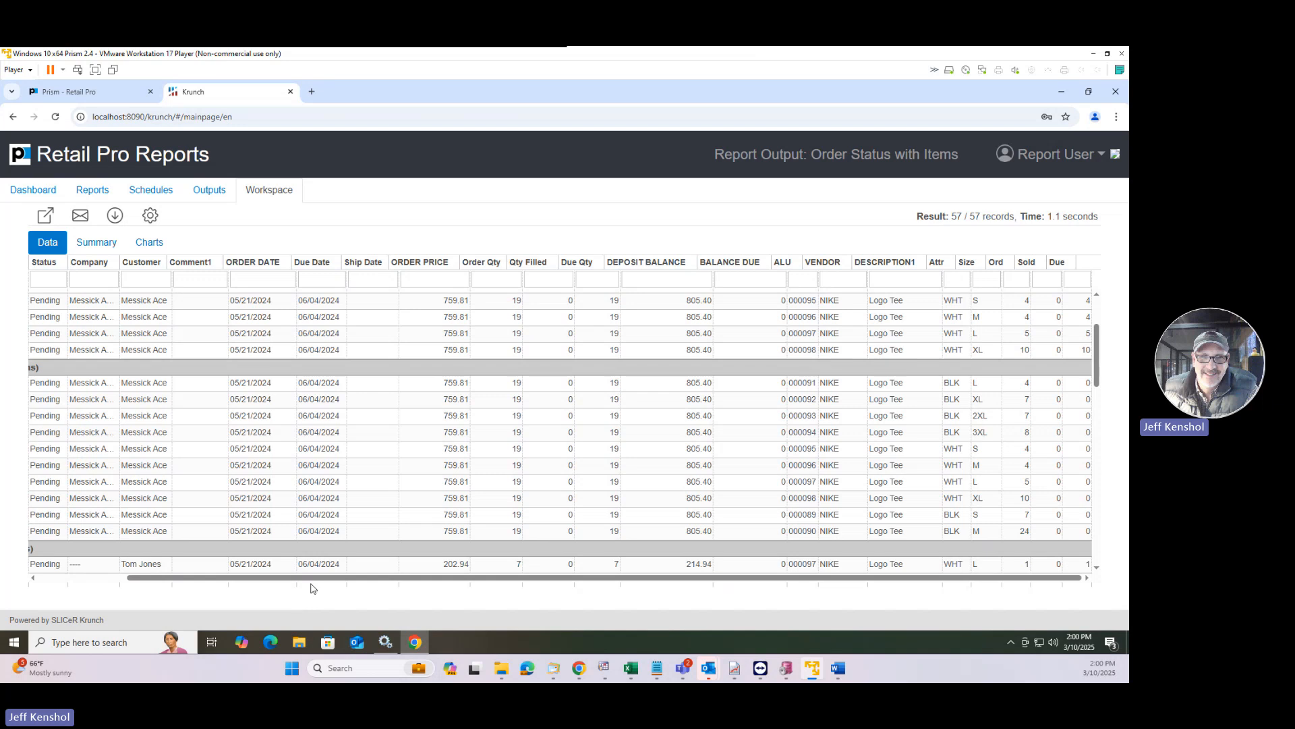
pyautogui.moveTo(326, 580); pyautogui.dragTo(245, 581)
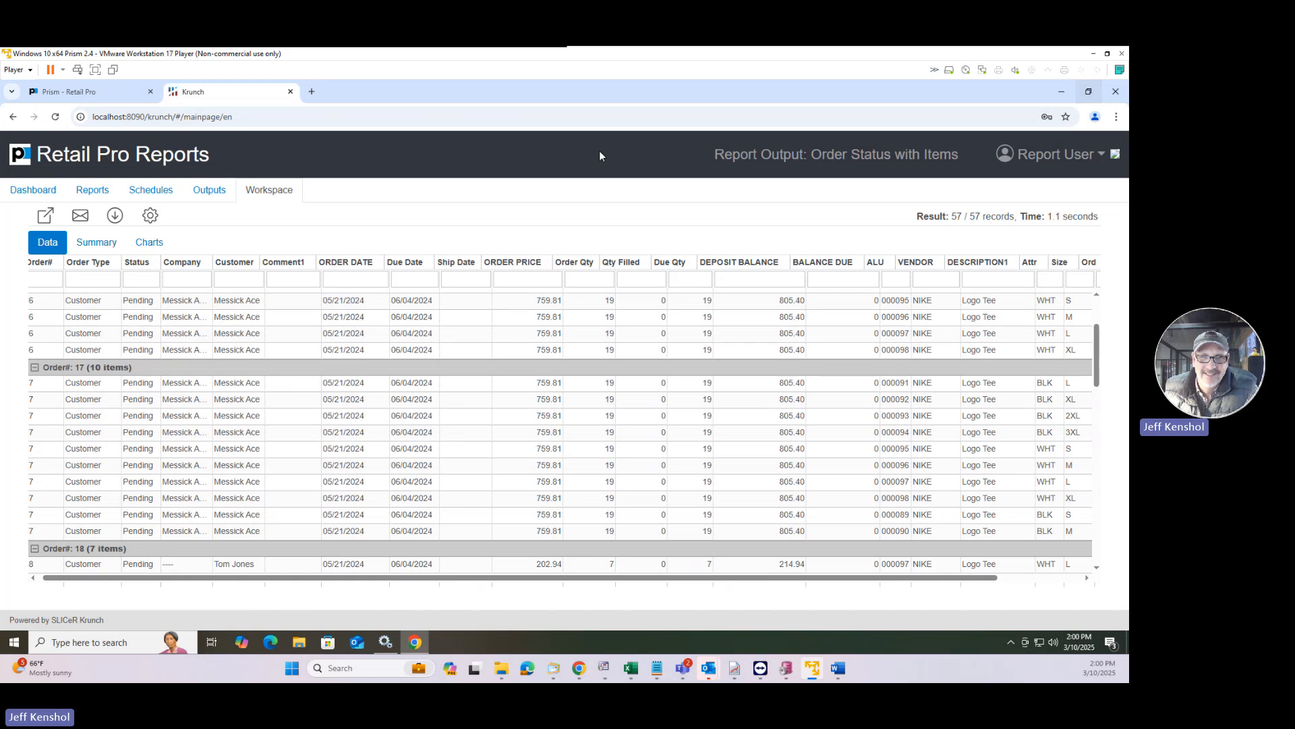
pyautogui.click(92, 195)
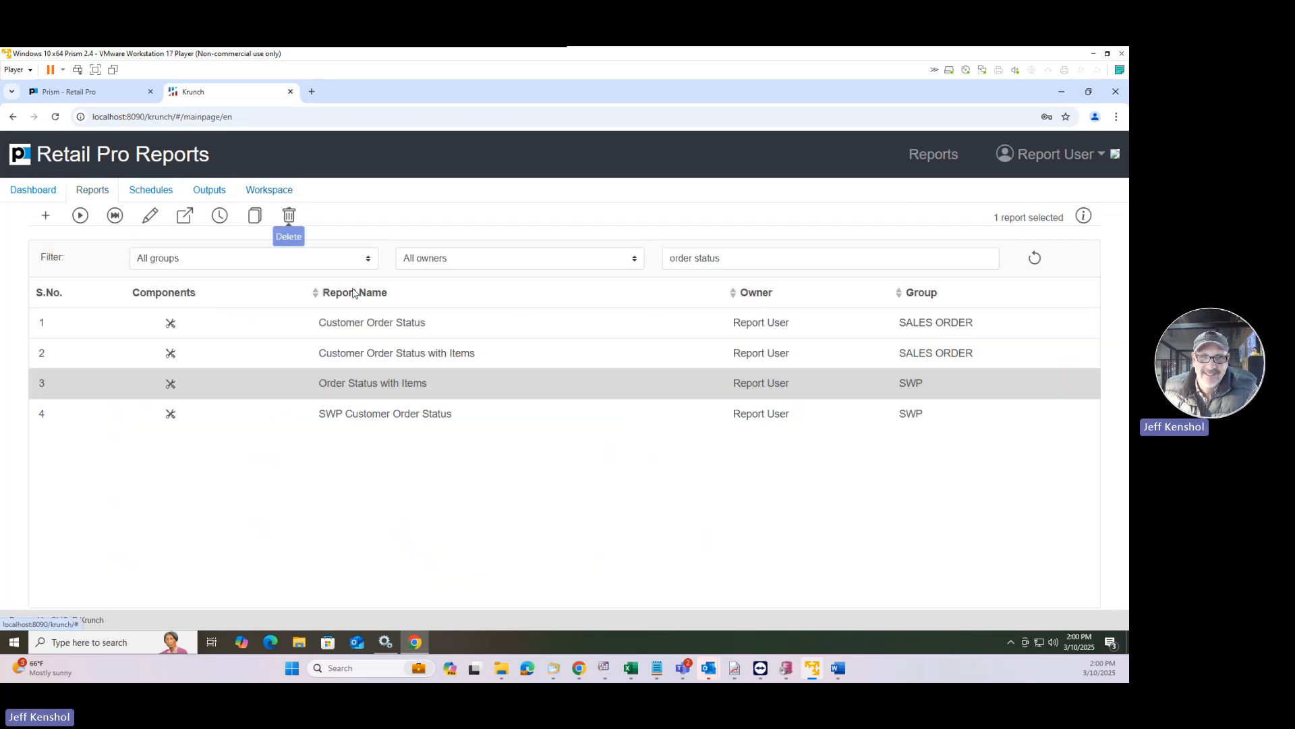